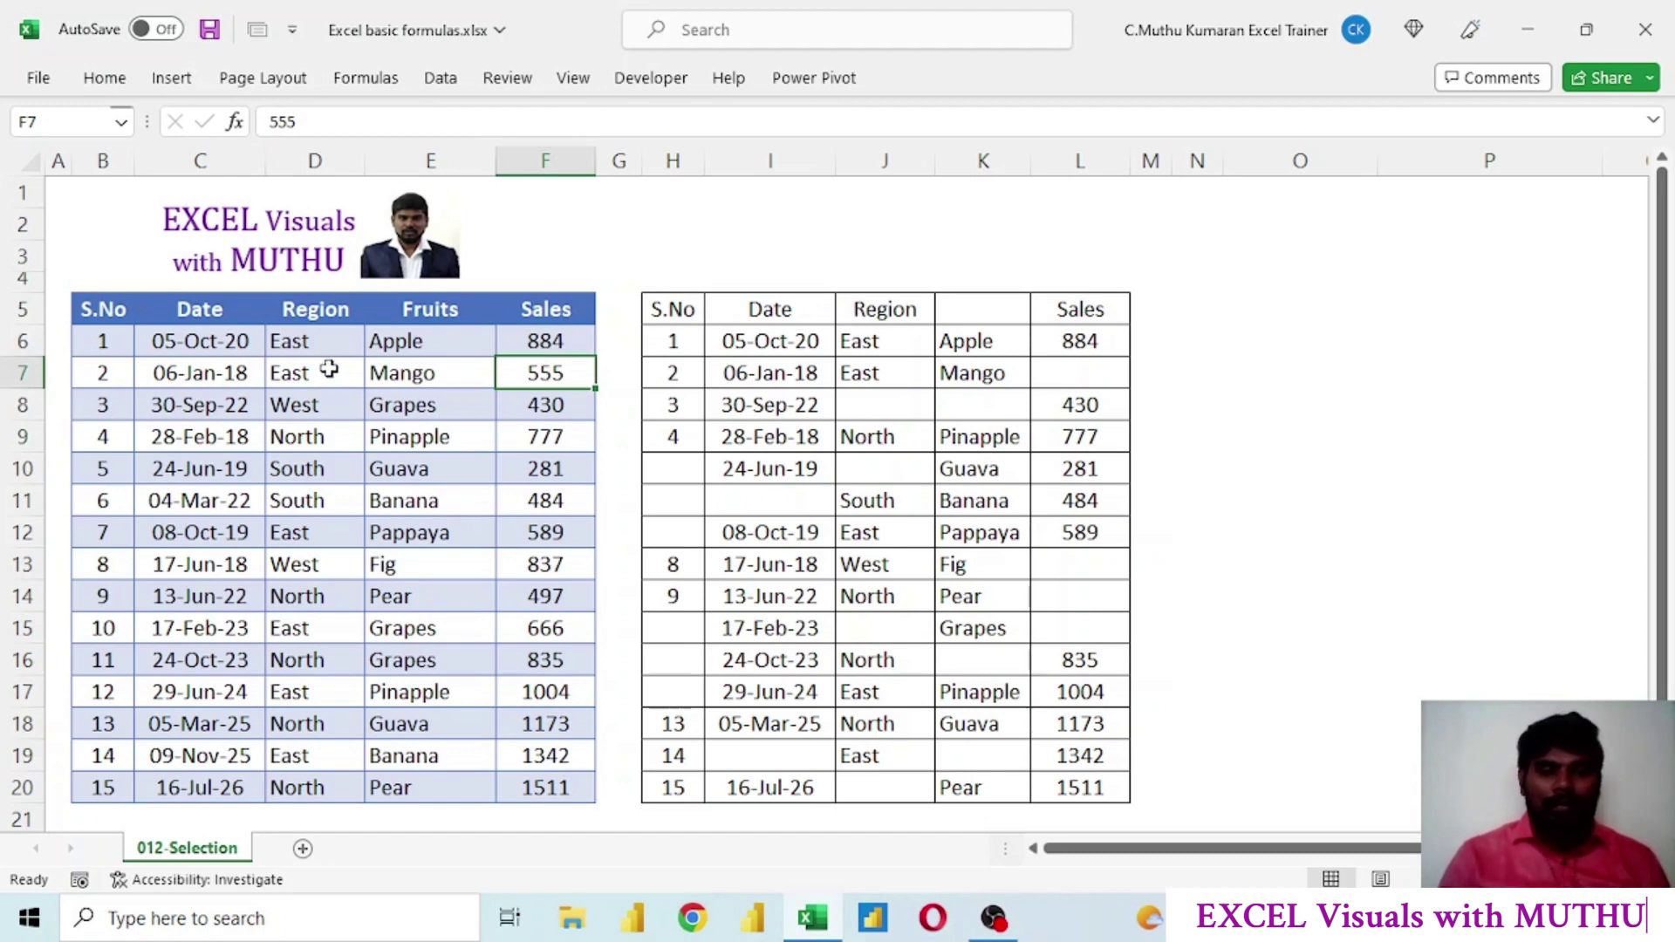
Select individual cells in the first two data rows of the blue table, ending on Mango in E7
{"action": "left_click", "coordinate": [329, 372]}
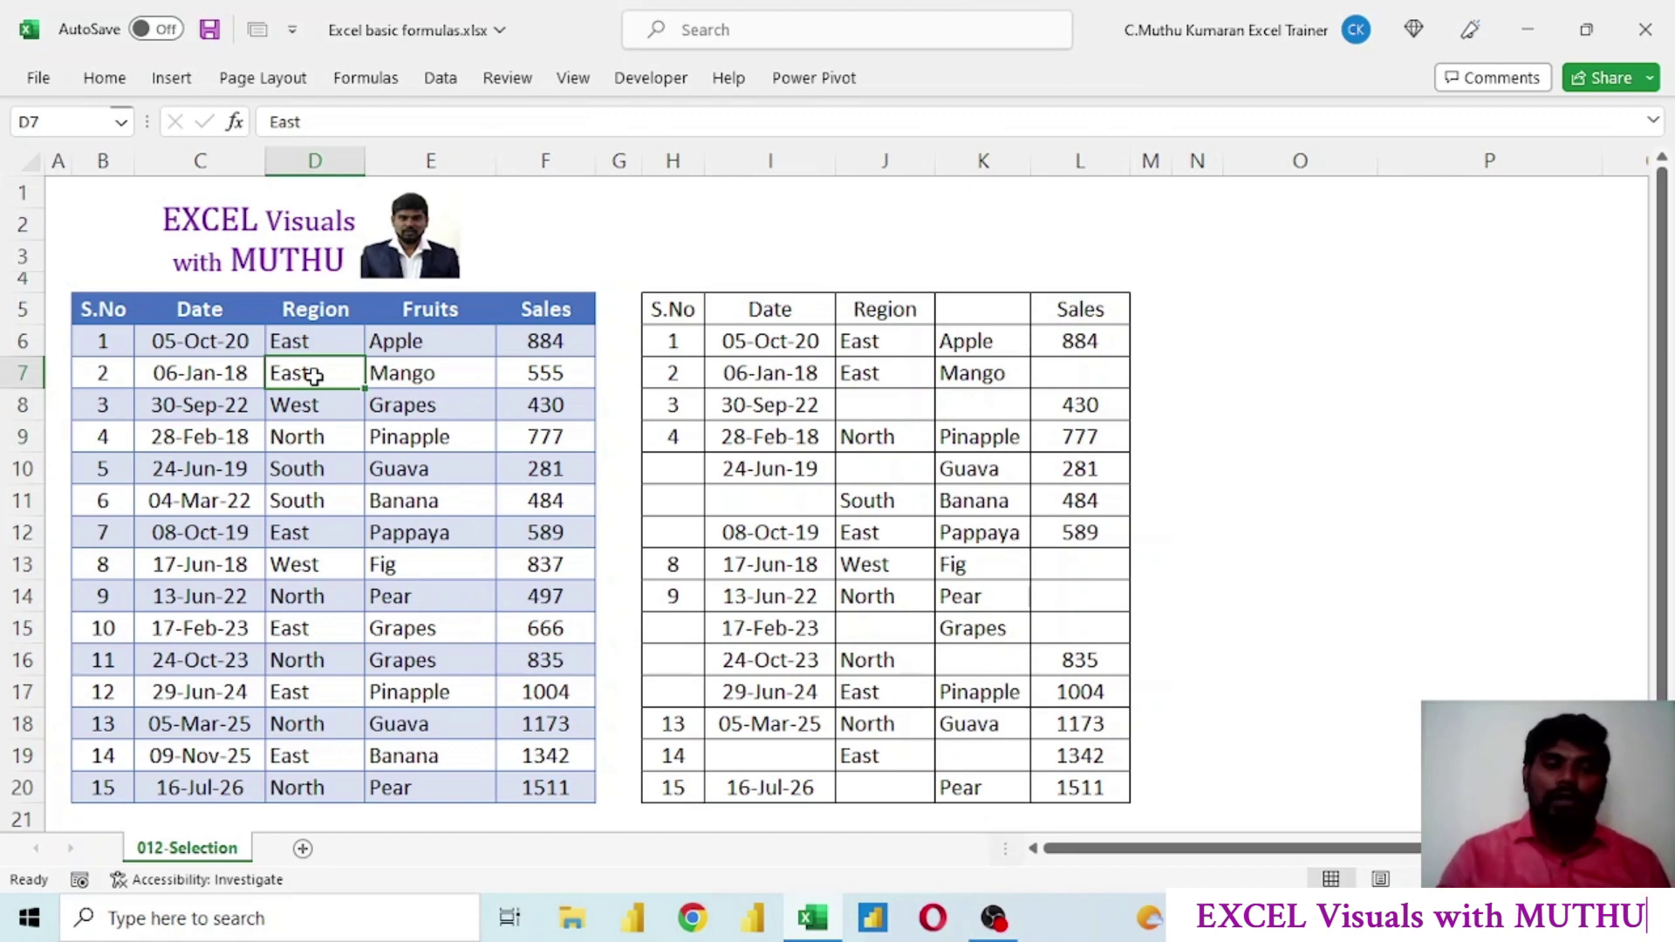
{"action": "left_click", "coordinate": [203, 345]}
{"action": "left_click", "coordinate": [301, 349]}
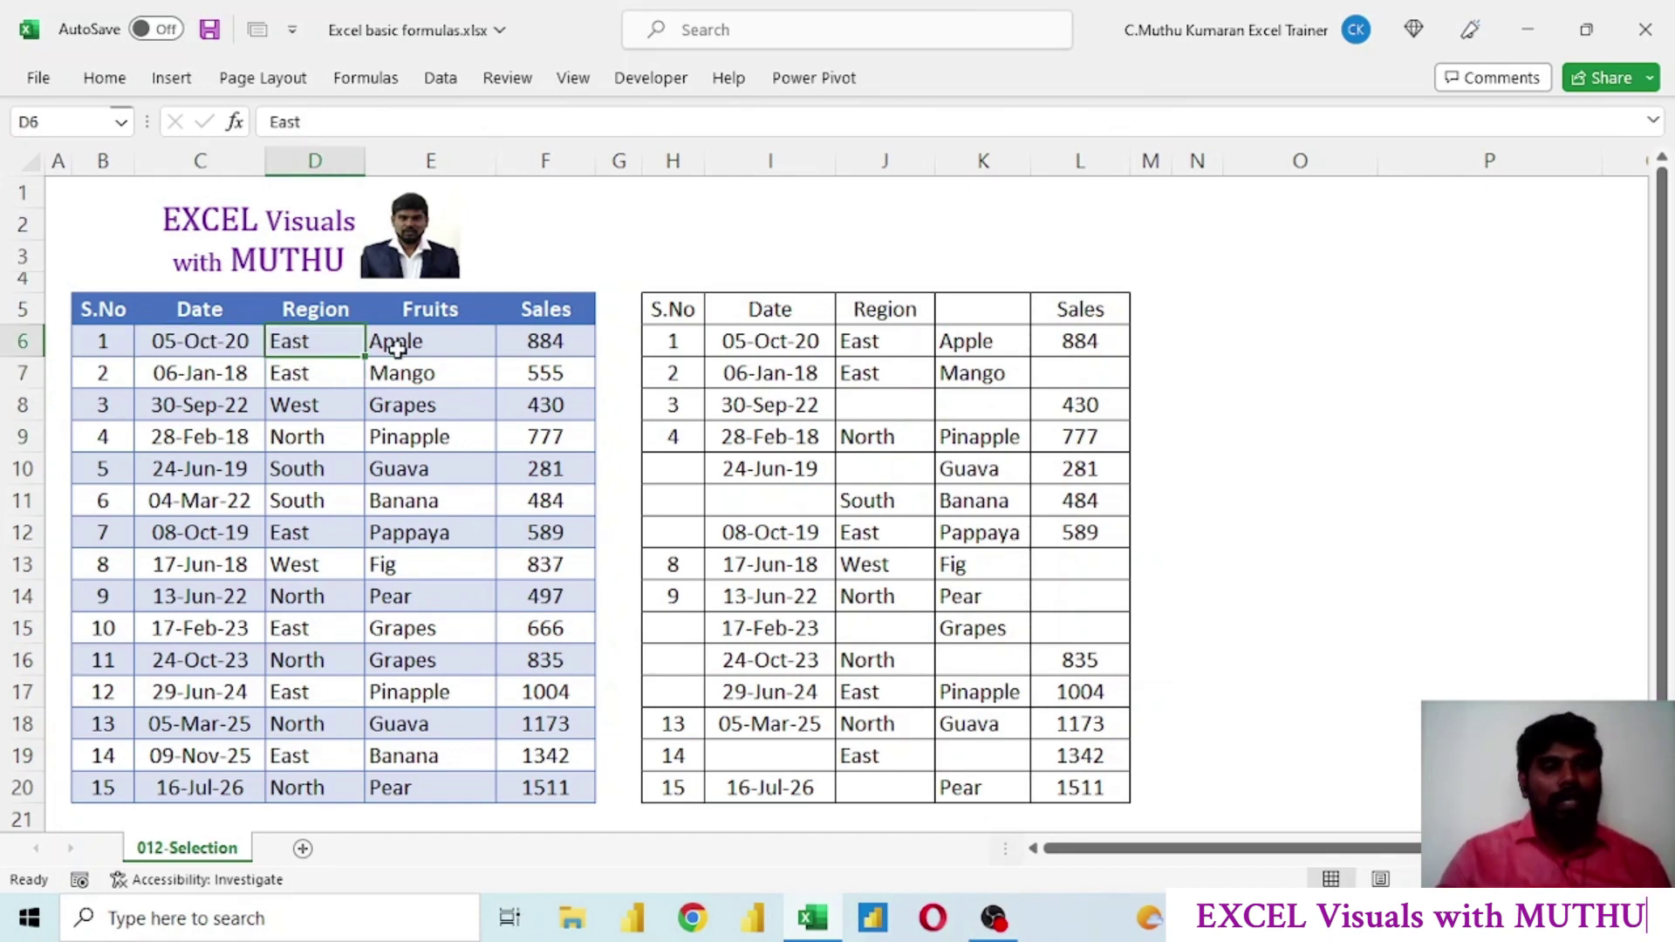
{"action": "left_click", "coordinate": [397, 349]}
{"action": "left_click", "coordinate": [515, 340]}
{"action": "left_click", "coordinate": [523, 372]}
{"action": "left_click", "coordinate": [468, 371]}
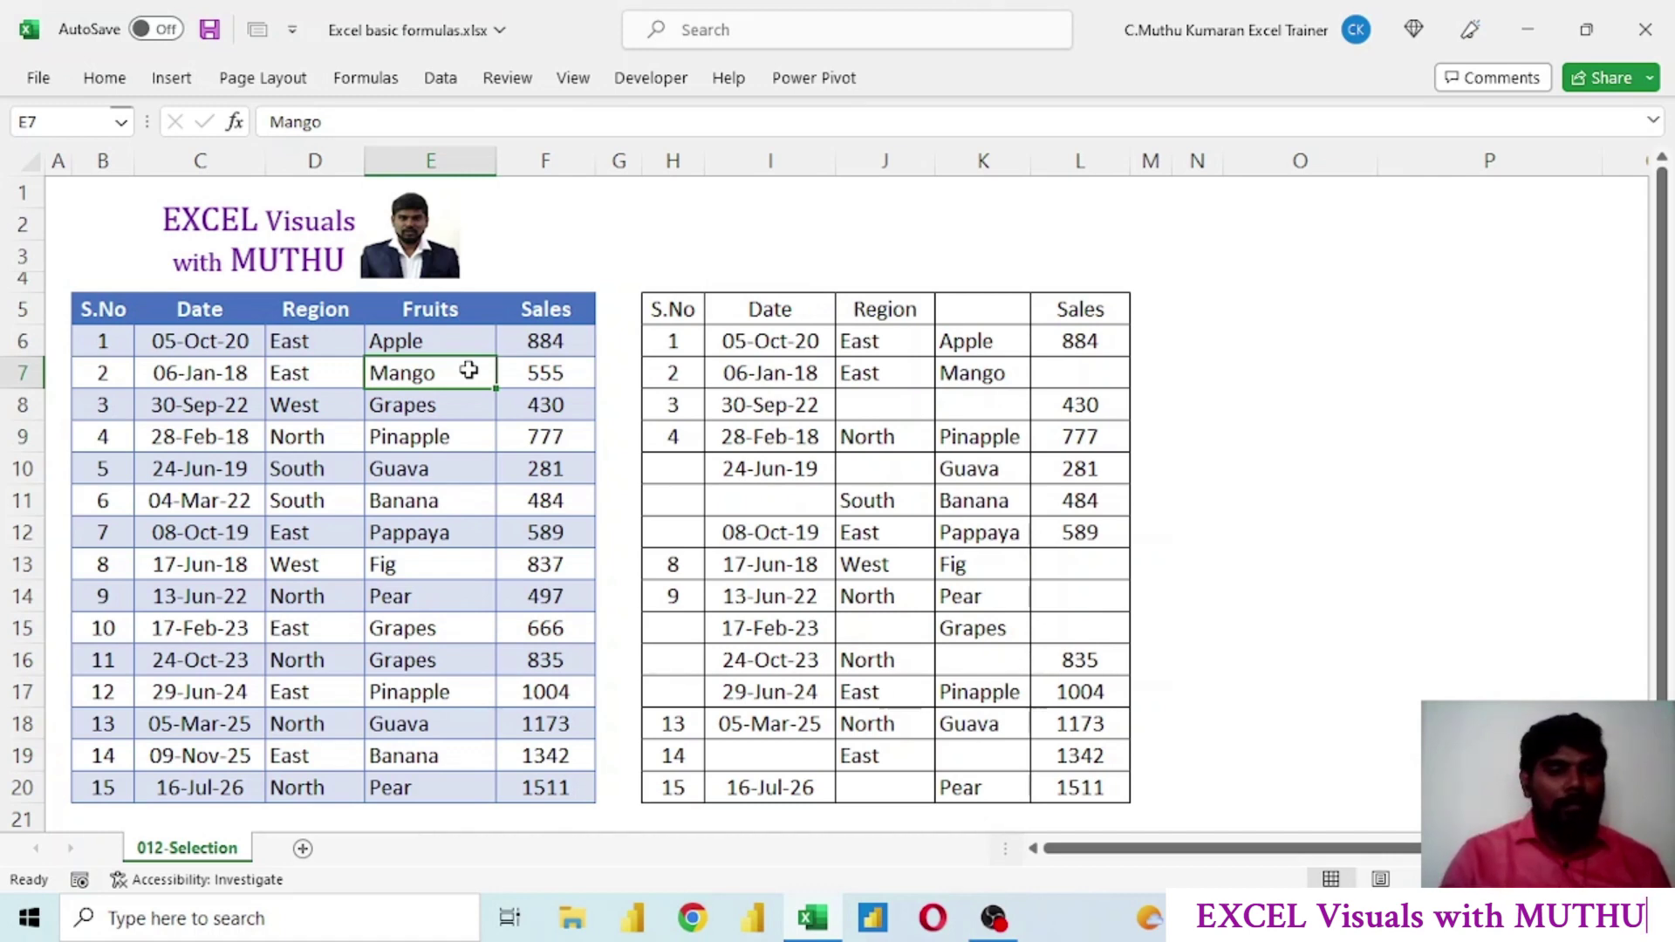
Move the active cell from Mango up to the header row, over to Sales and back to Date in C5
{"action": "key", "text": "Up"}
{"action": "key", "text": "Up"}
{"action": "key", "text": "Right"}
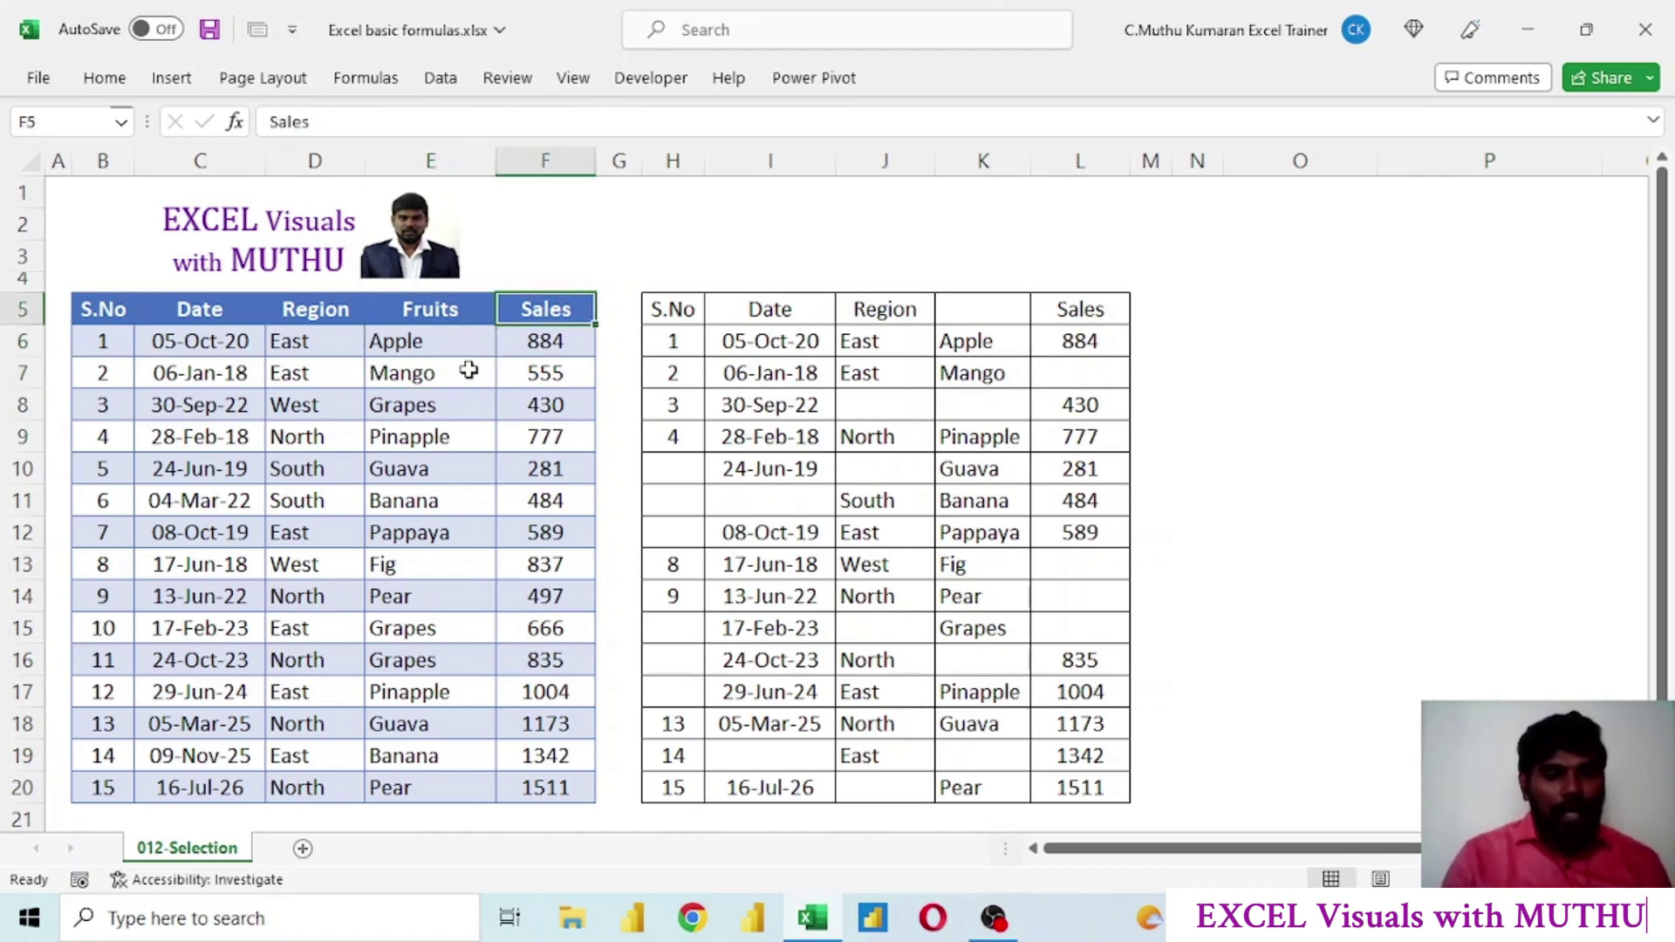
{"action": "key", "text": "Left"}
{"action": "key", "text": "Left"}
{"action": "key", "text": "Left"}
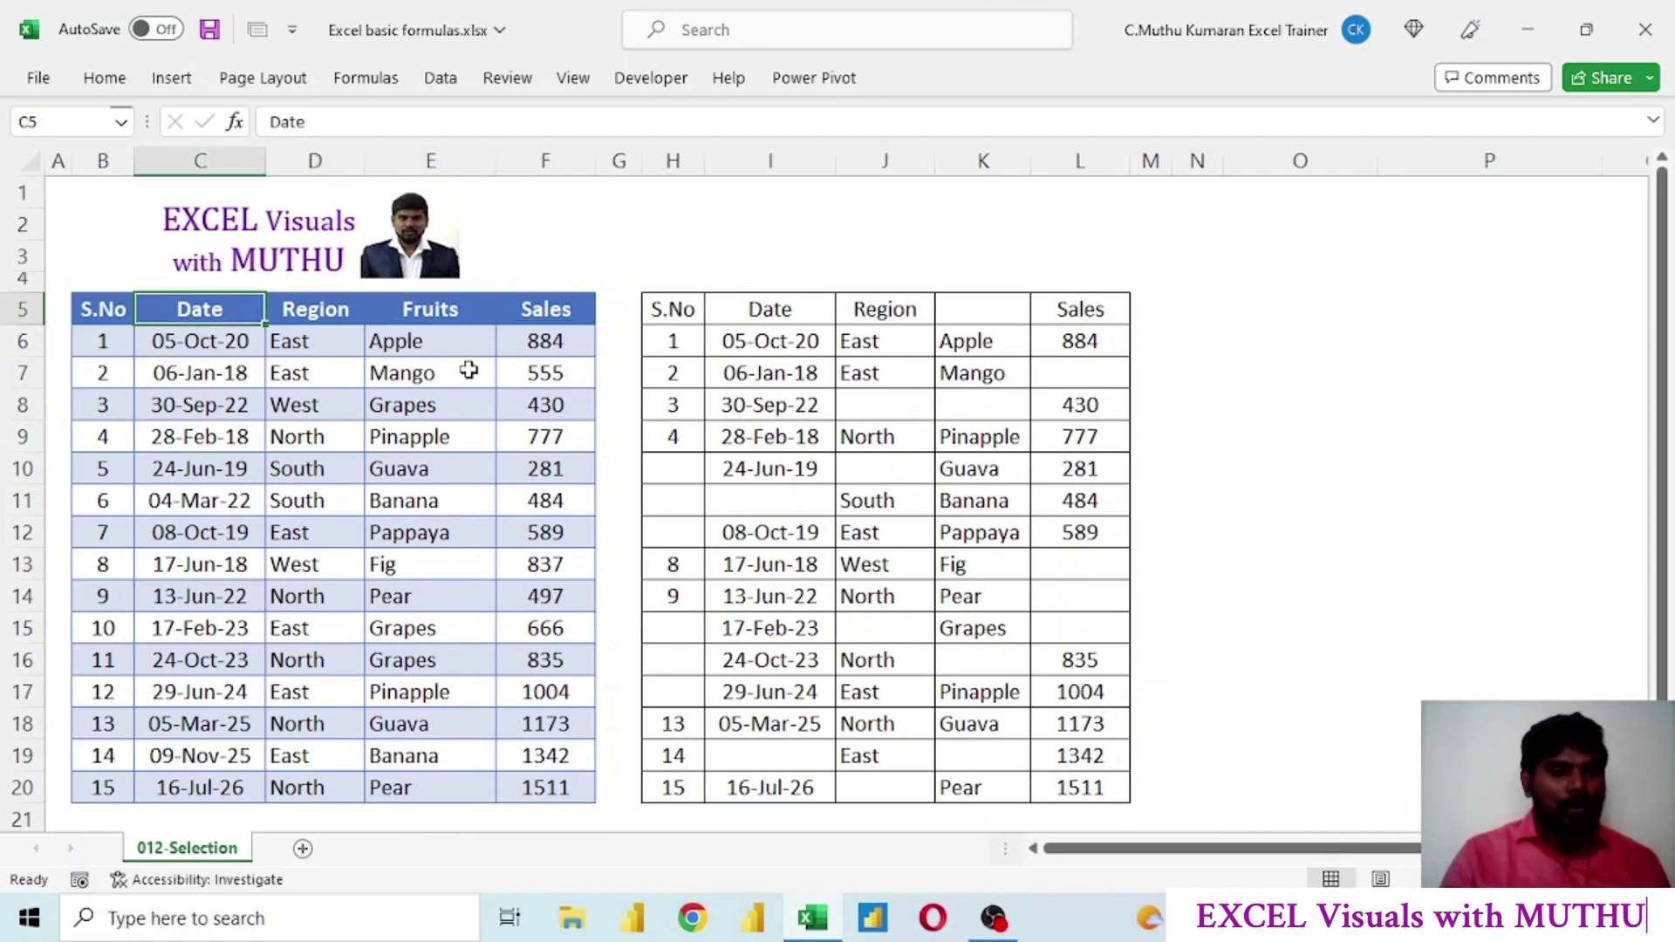
Move the active cell down the Date column to row 9 and across to Pinapple in E9
{"action": "key", "text": "Down"}
{"action": "key", "text": "Down"}
{"action": "key", "text": "Down"}
{"action": "key", "text": "Down"}
{"action": "key", "text": "Right"}
{"action": "key", "text": "Right"}
{"action": "key", "text": "Right"}
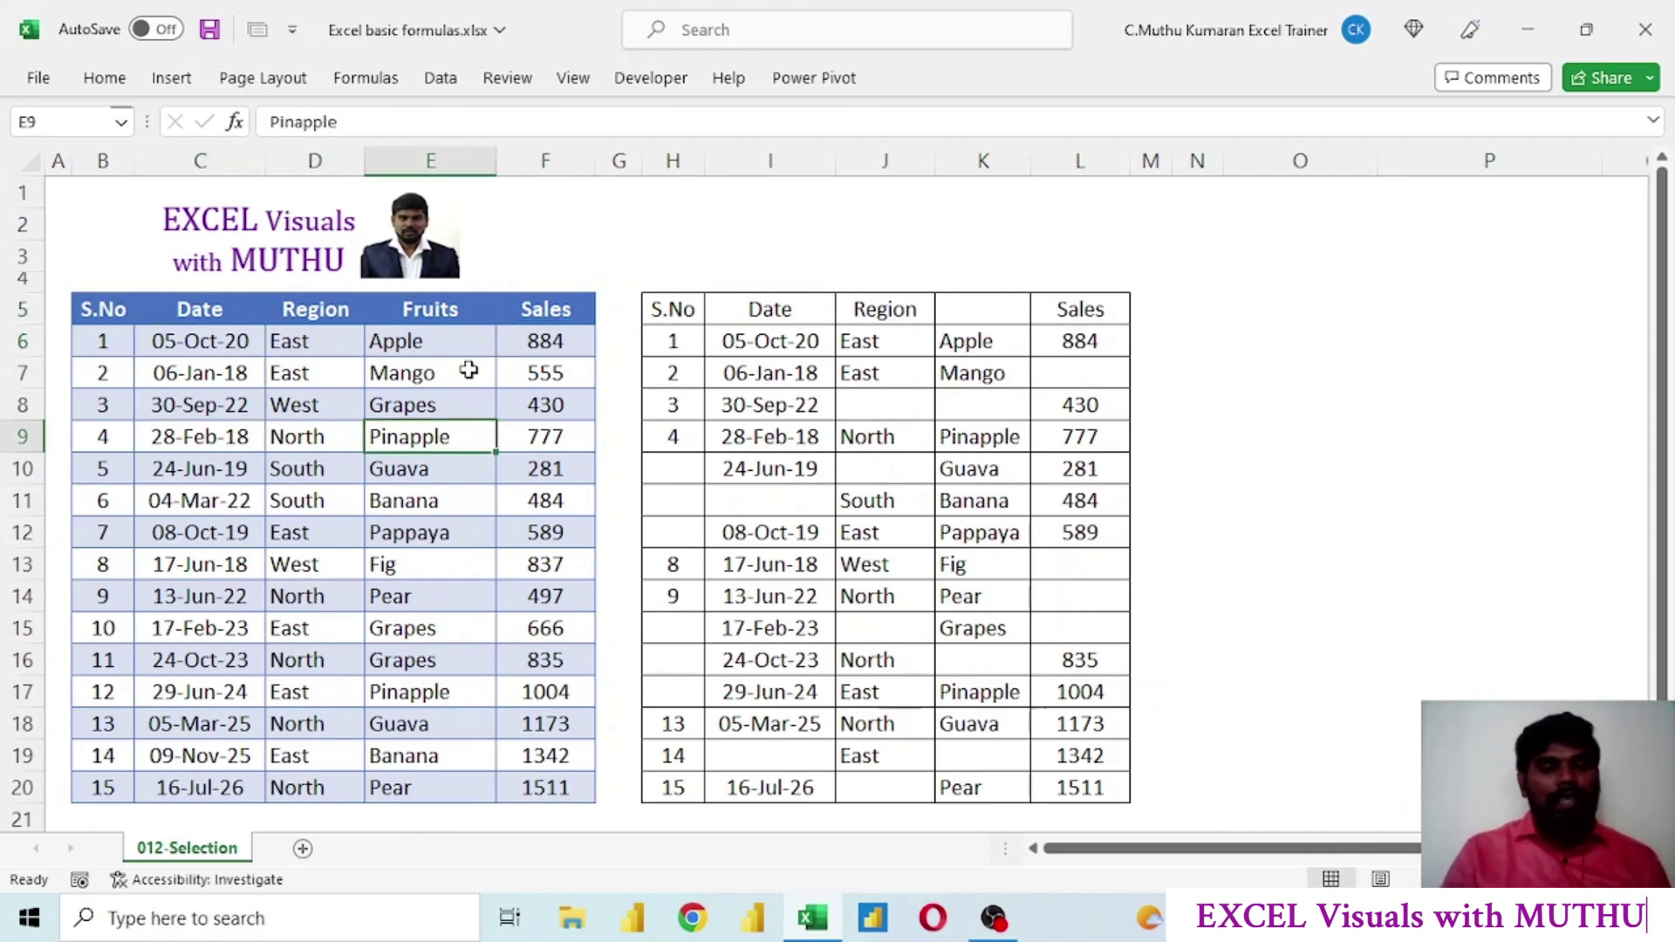
Move the active cell back up to the blue table's header row and leftward along it
{"action": "key", "text": "Up"}
{"action": "key", "text": "Up"}
{"action": "key", "text": "Up"}
{"action": "key", "text": "Up"}
{"action": "key", "text": "Left"}
{"action": "key", "text": "Left"}
{"action": "key", "text": "Left"}
{"action": "key", "text": "Left"}
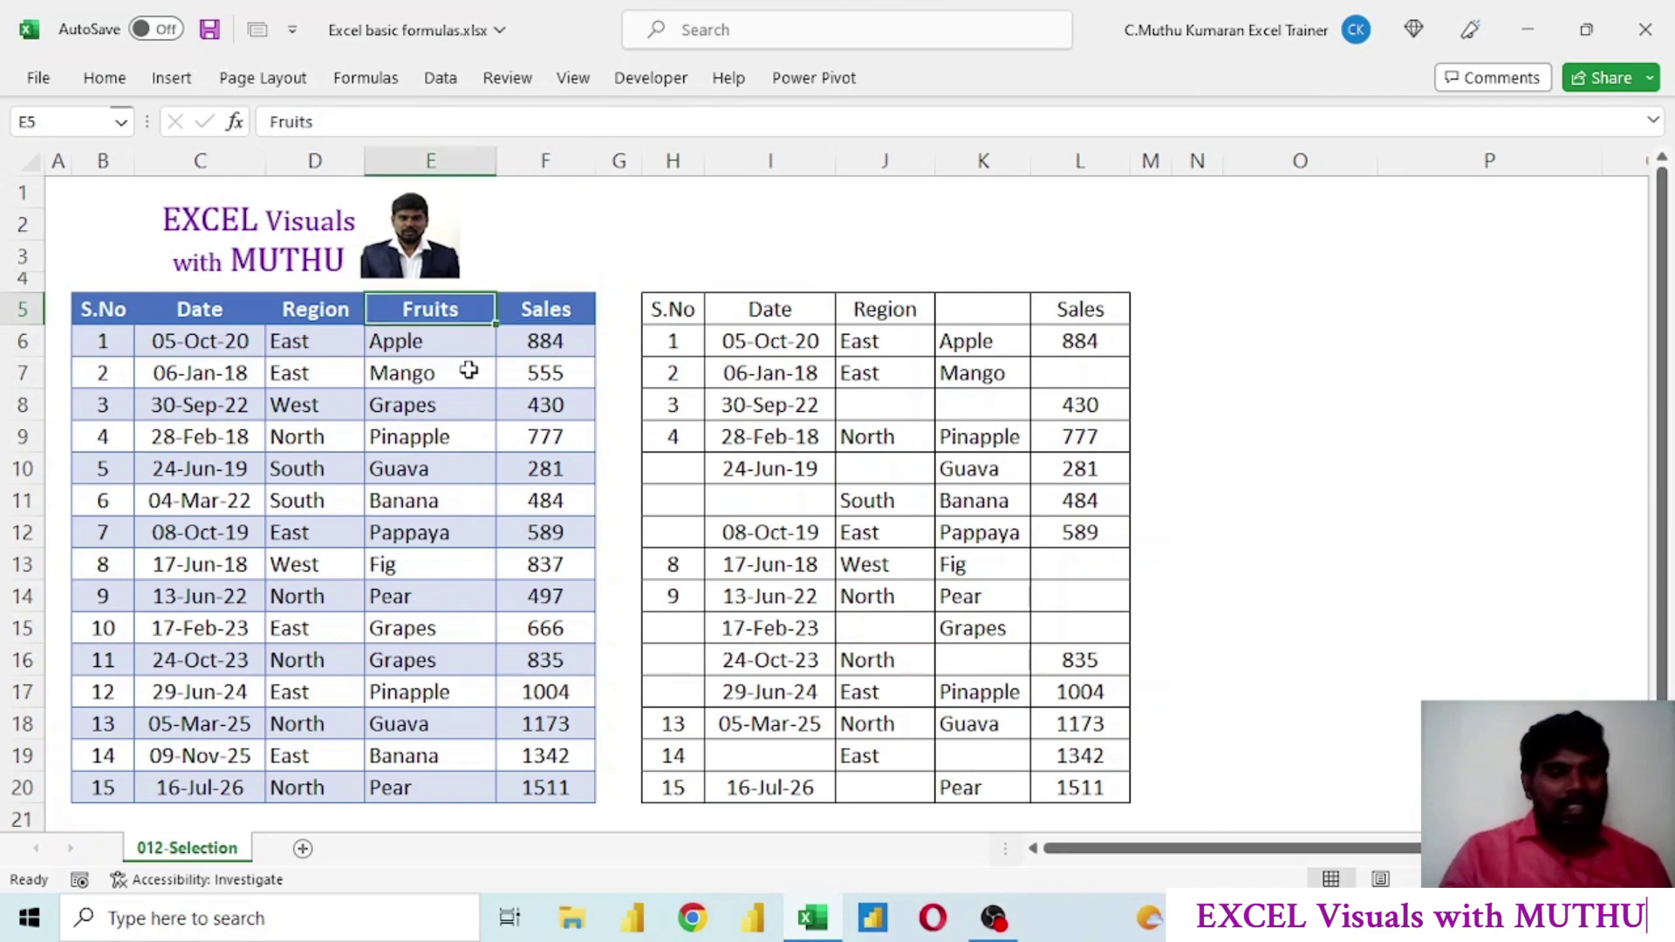
Move the active cell to the first date in C6 and down the Date column to C10
{"action": "key", "text": "Left"}
{"action": "key", "text": "Down"}
{"action": "key", "text": "Right"}
{"action": "key", "text": "Right"}
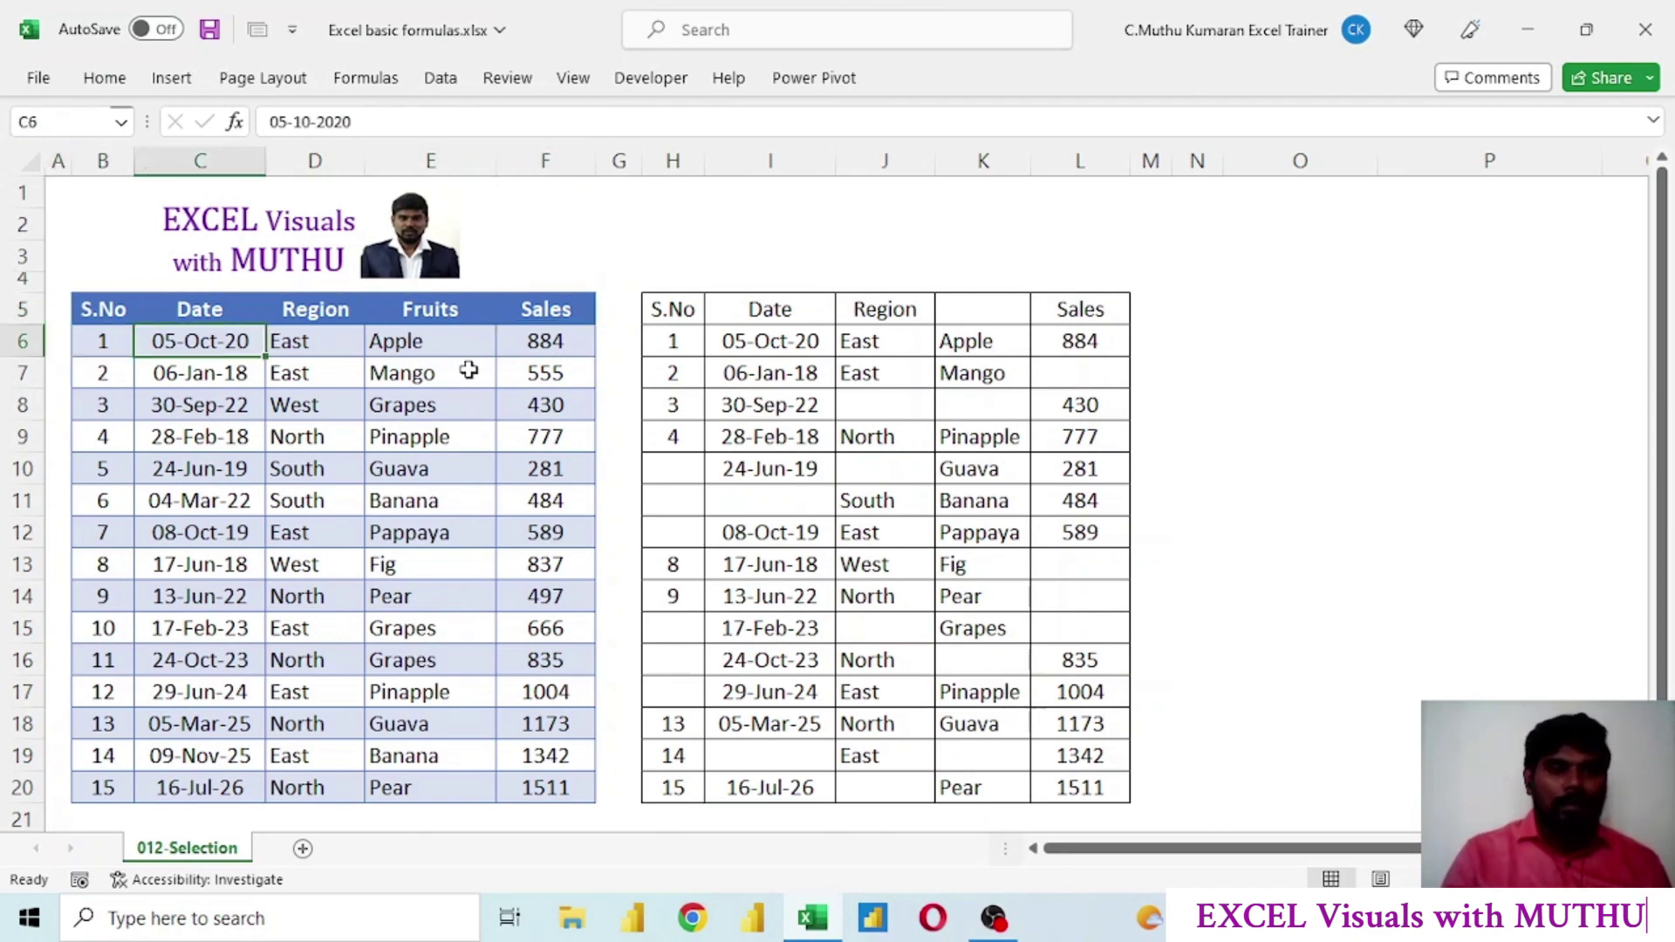
{"action": "key", "text": "Down"}
{"action": "key", "text": "Down"}
{"action": "key", "text": "Down"}
{"action": "key", "text": "Down"}
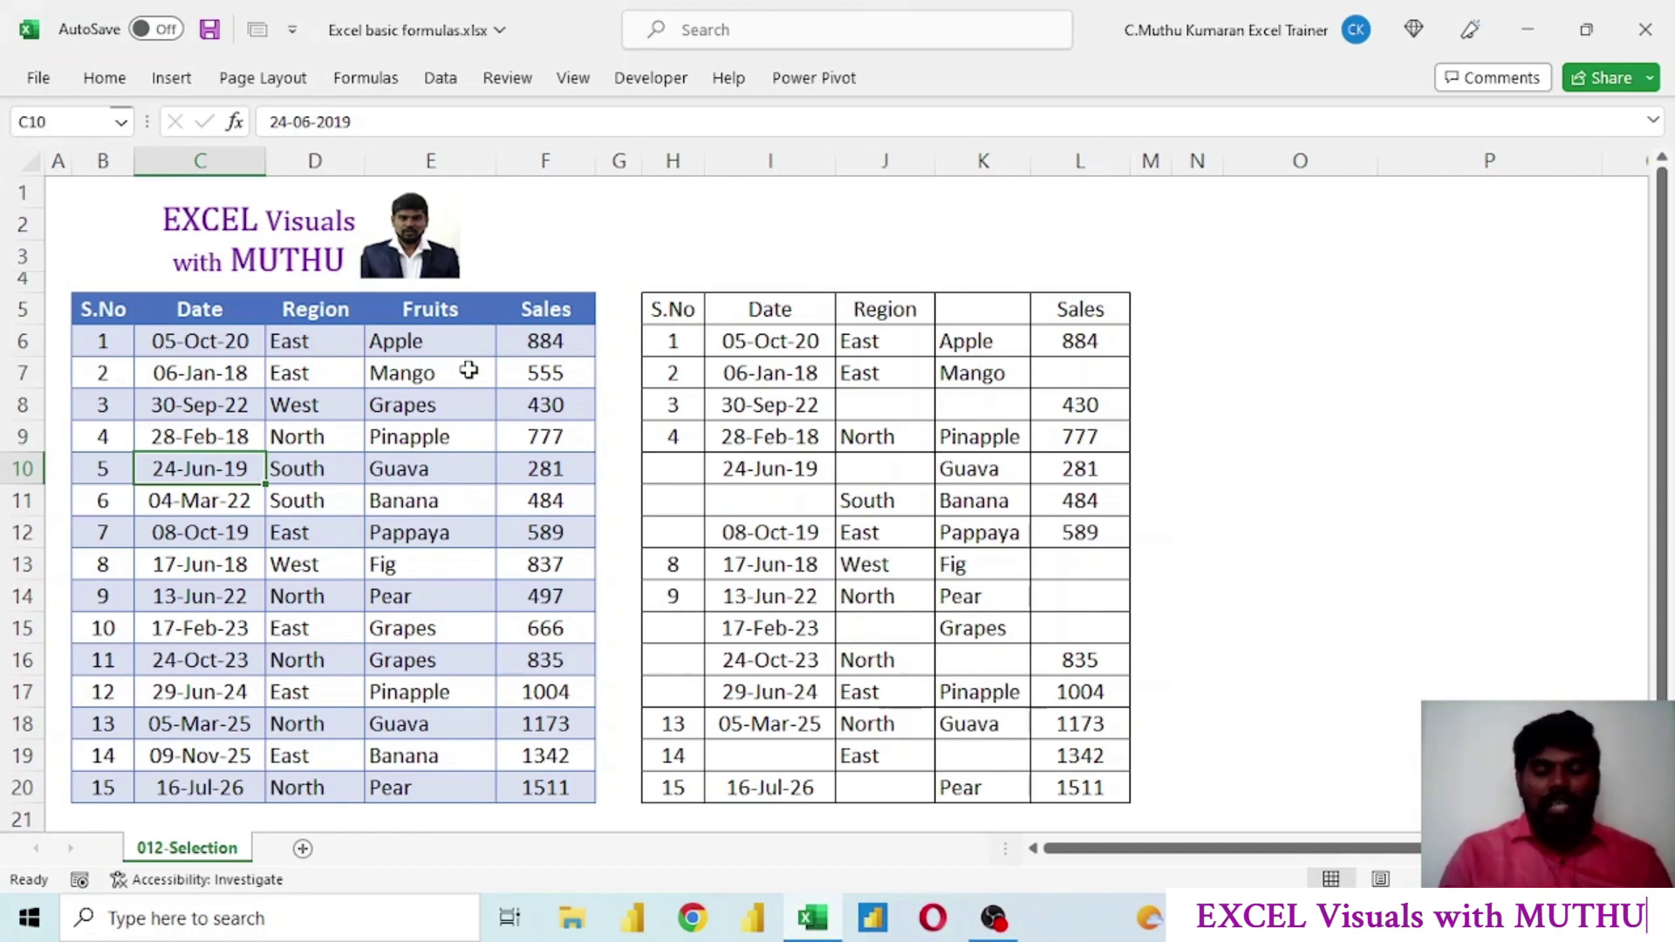
Select C10:F10 in the blue table, and extend another selection leftward from C9 in the row above
{"action": "key", "text": "shift+Right"}
{"action": "key", "text": "shift+Right"}
{"action": "key", "text": "shift+Right"}
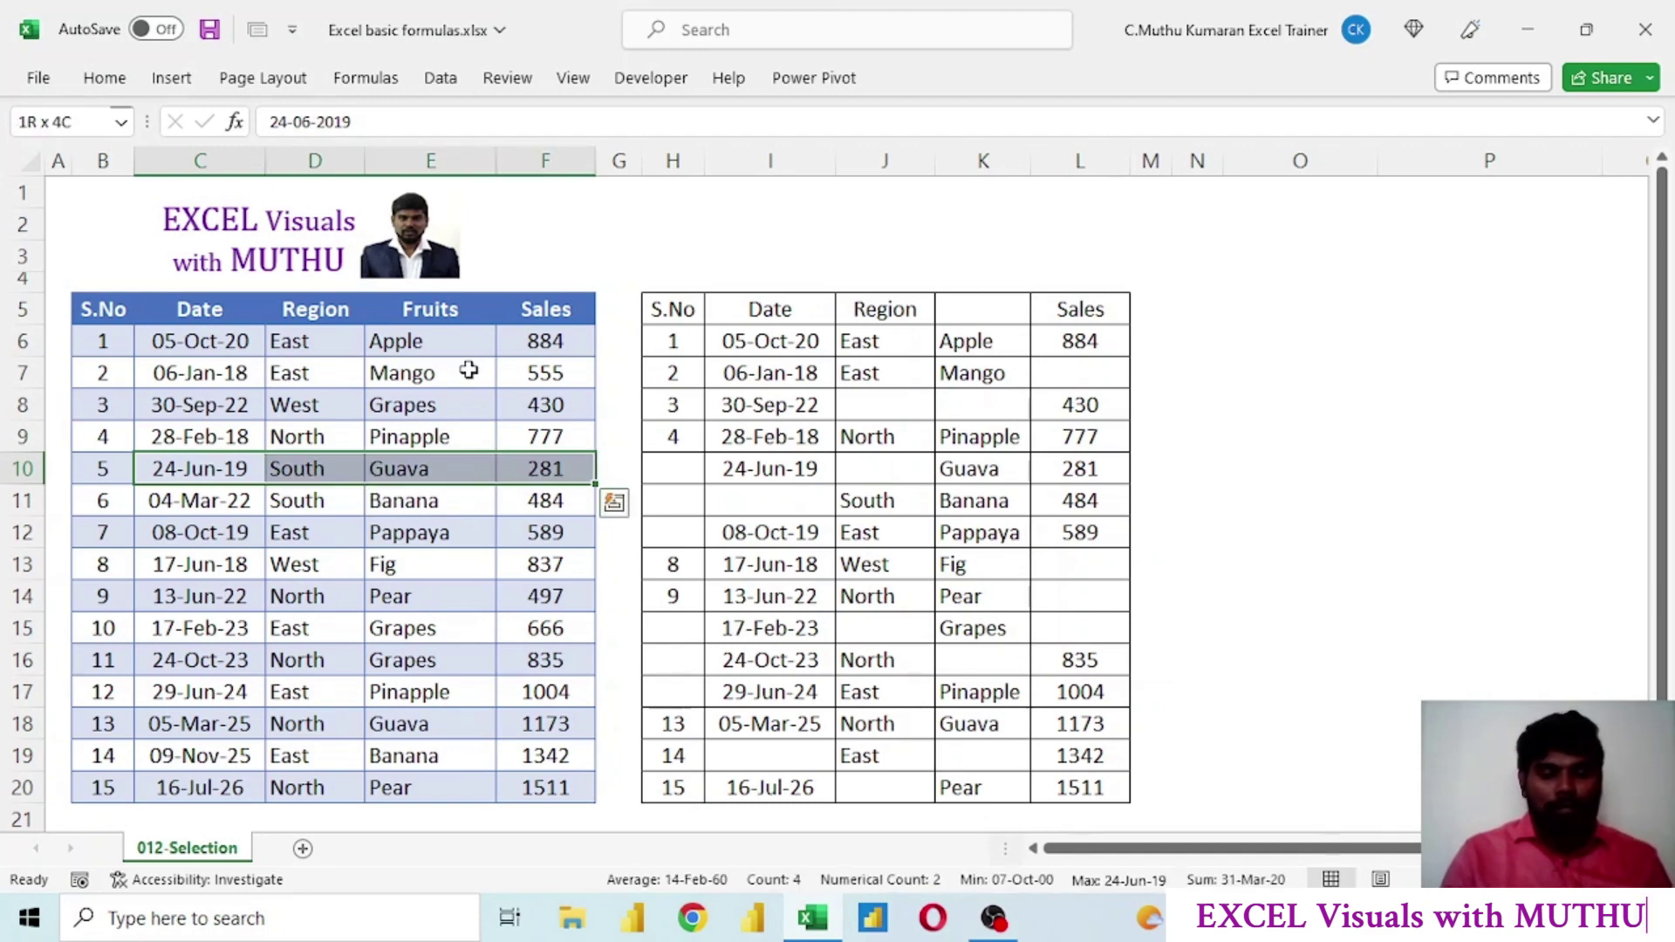
{"action": "key", "text": "Up"}
{"action": "key", "text": "shift+Left"}
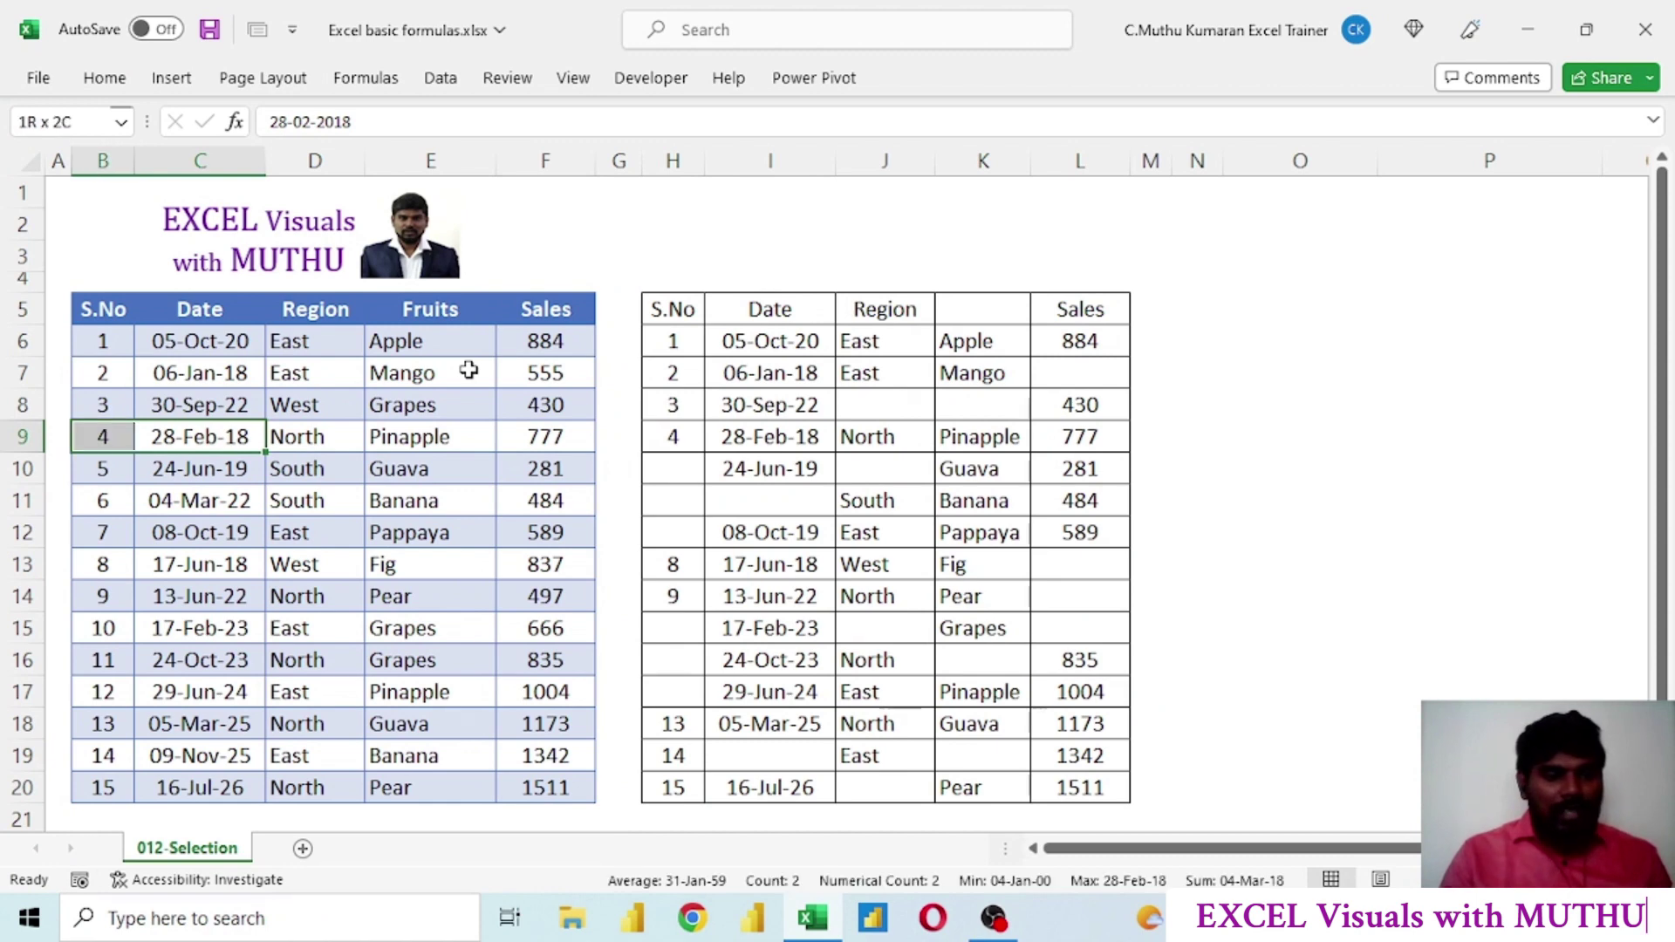
{"action": "key", "text": "shift+Left"}
Move to Pinapple in E9 and extend the selection up the Fruits column to Apple in E6
{"action": "key", "text": "Right"}
{"action": "key", "text": "Right"}
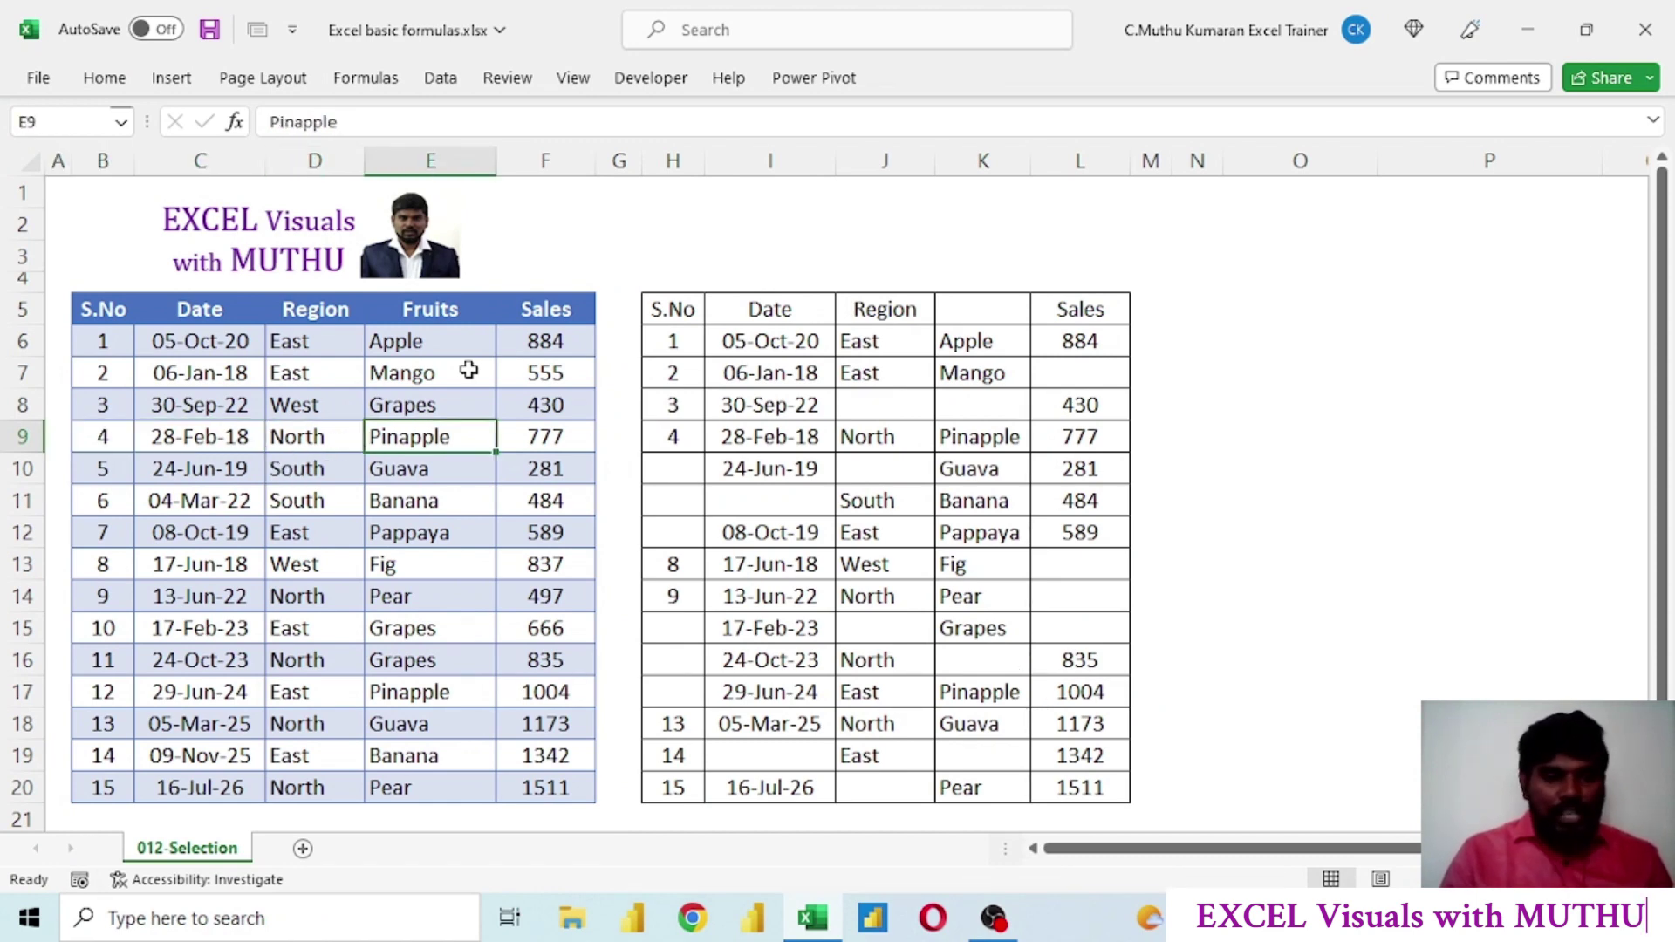
{"action": "key", "text": "shift+Up"}
{"action": "key", "text": "shift+Up"}
{"action": "key", "text": "shift+Up"}
Move down the Fruits column to Pappaya in E12 and extend the selection down to E17
{"action": "key", "text": "Down"}
{"action": "key", "text": "Down"}
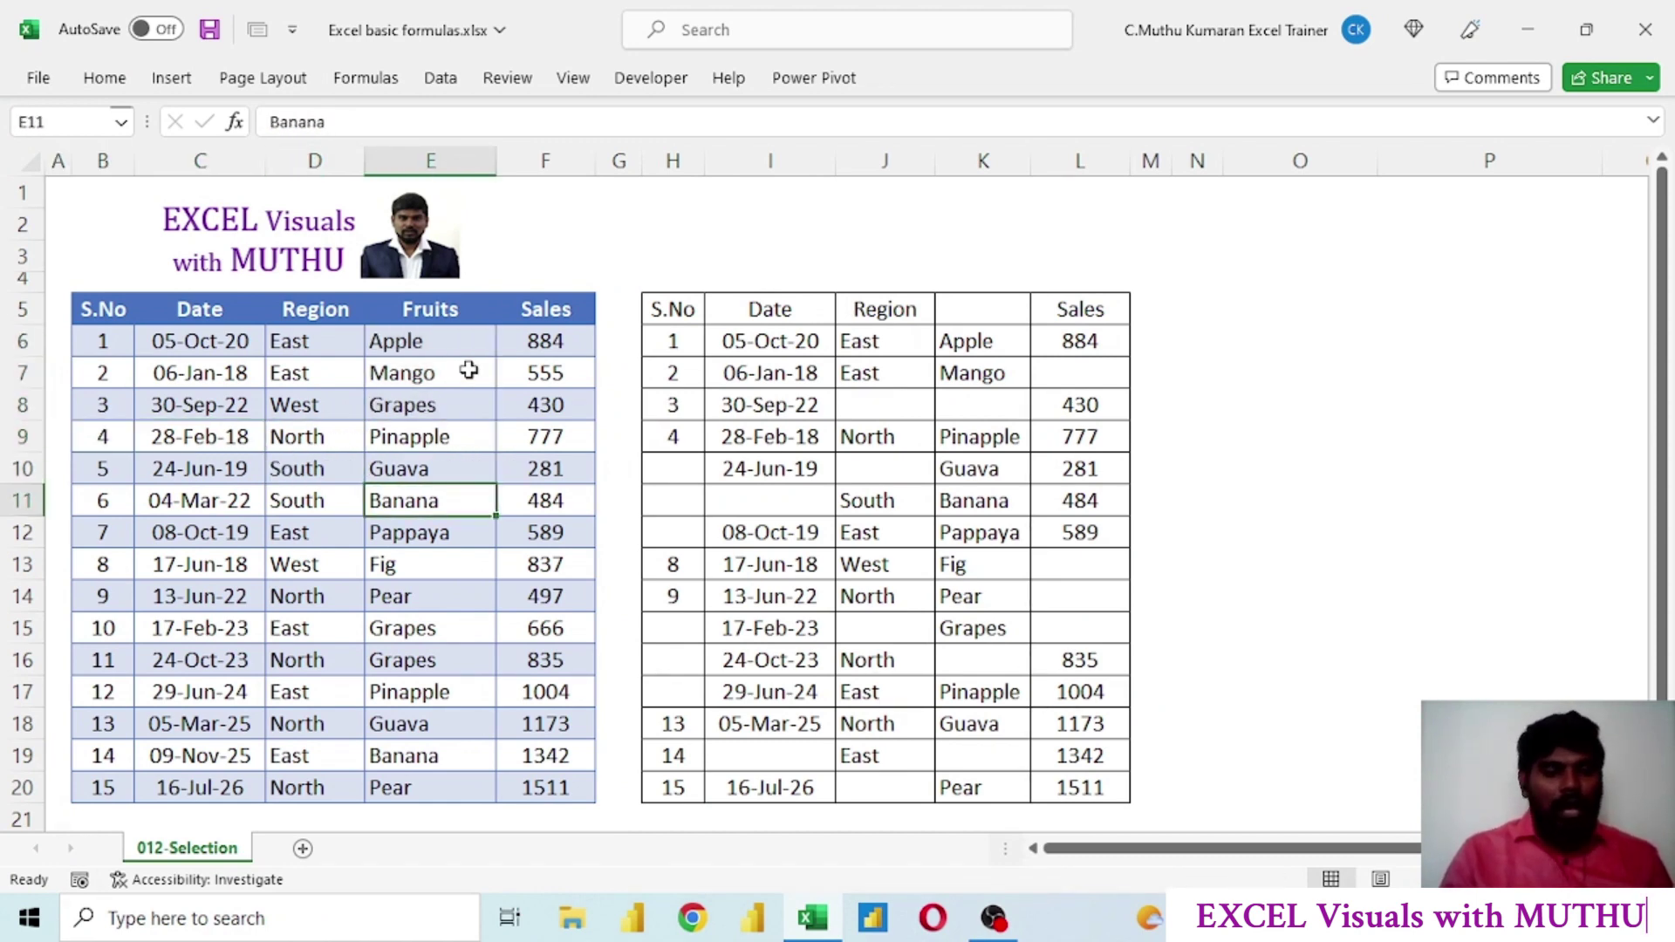
{"action": "key", "text": "Down"}
{"action": "key", "text": "shift+Down"}
{"action": "key", "text": "shift+Down"}
{"action": "key", "text": "shift+Down"}
{"action": "key", "text": "shift+Down"}
{"action": "key", "text": "shift+Down"}
{"action": "key", "text": "shift+Down"}
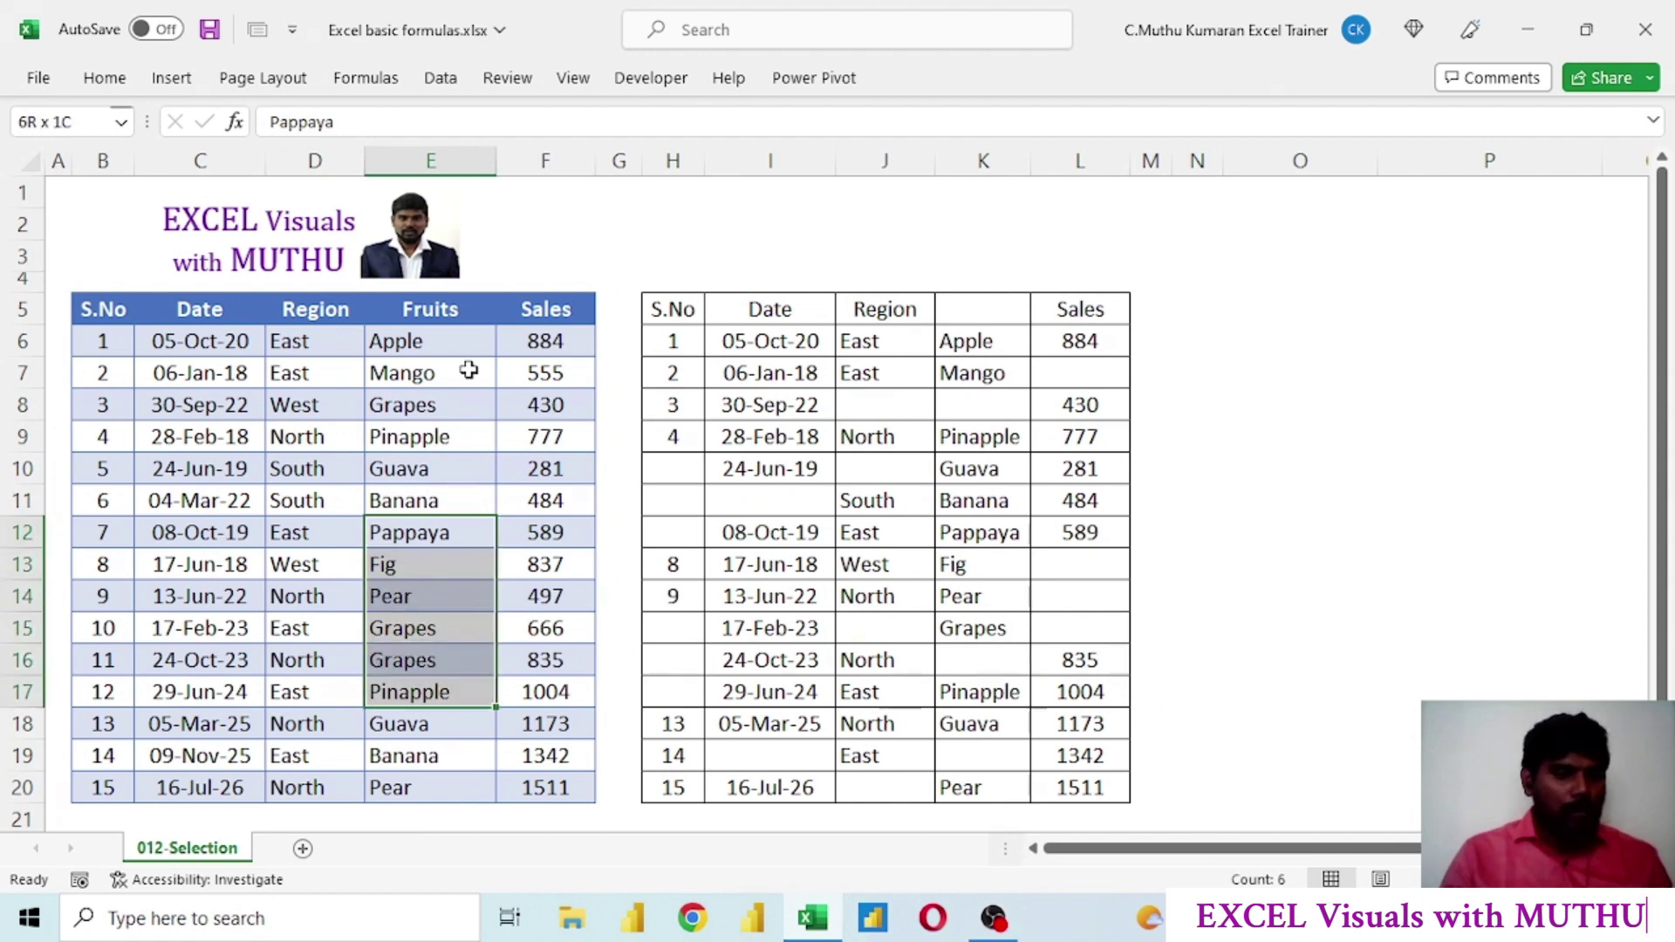
Select the S.No header in H5 and extend the selection across and down to cover H5:L14
{"action": "left_click", "coordinate": [680, 307]}
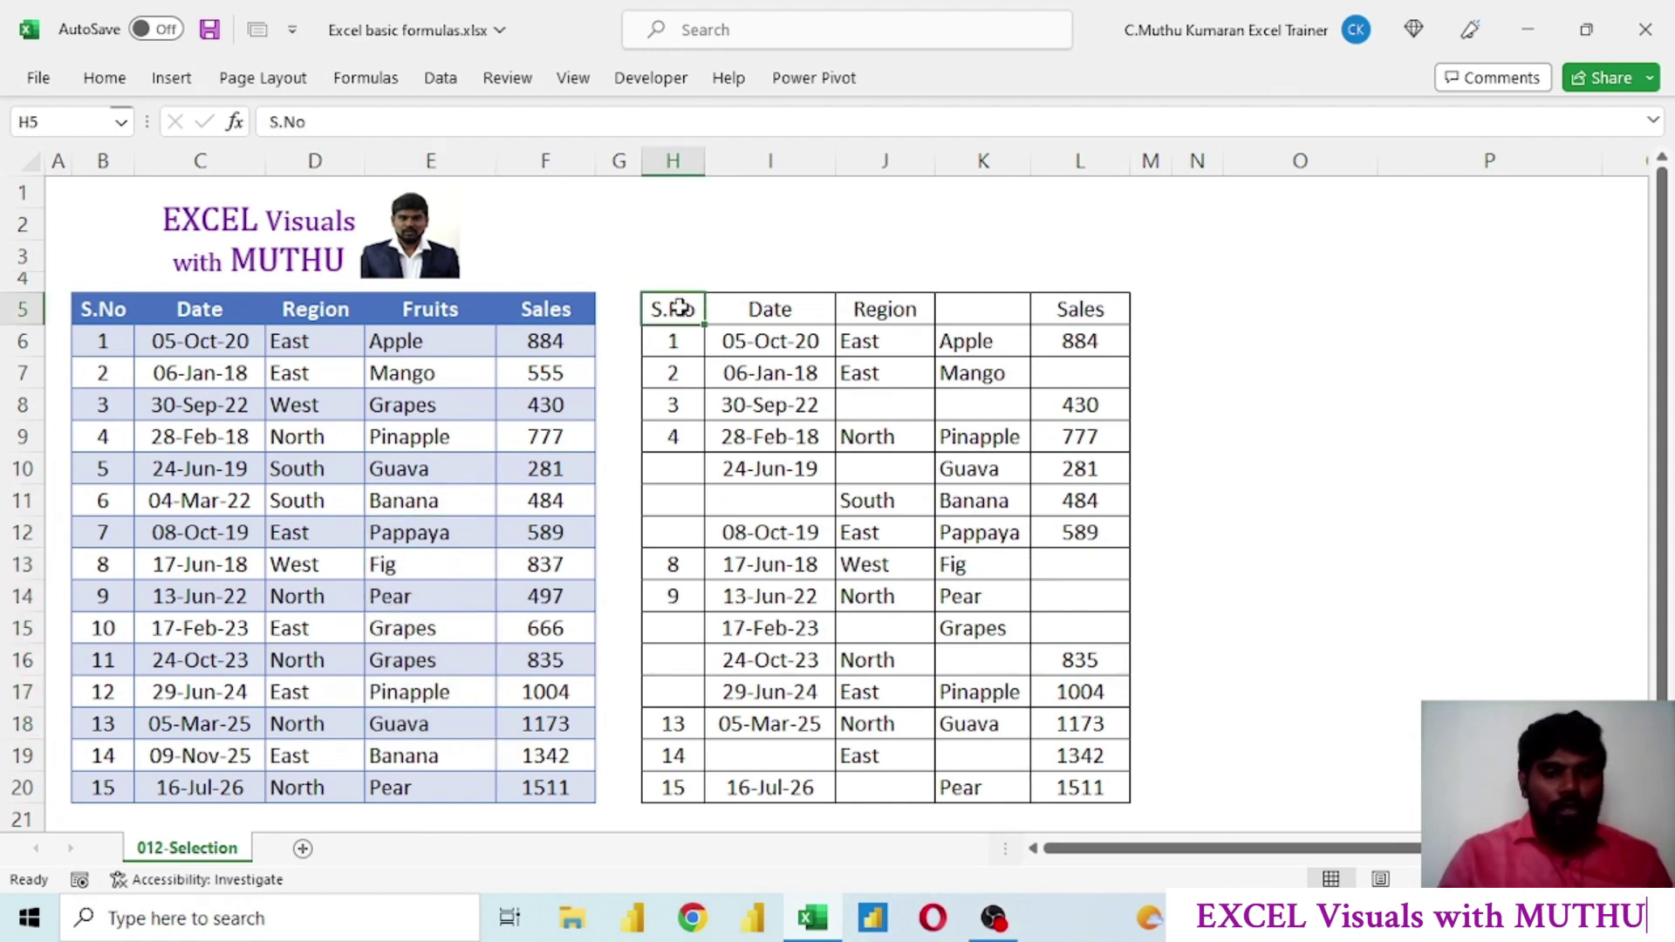
{"action": "key", "text": "shift+Right"}
{"action": "key", "text": "shift+Right"}
{"action": "key", "text": "shift+Right"}
{"action": "key", "text": "shift+Down"}
{"action": "key", "text": "shift+Down"}
{"action": "key", "text": "shift+Down"}
{"action": "key", "text": "shift+Down"}
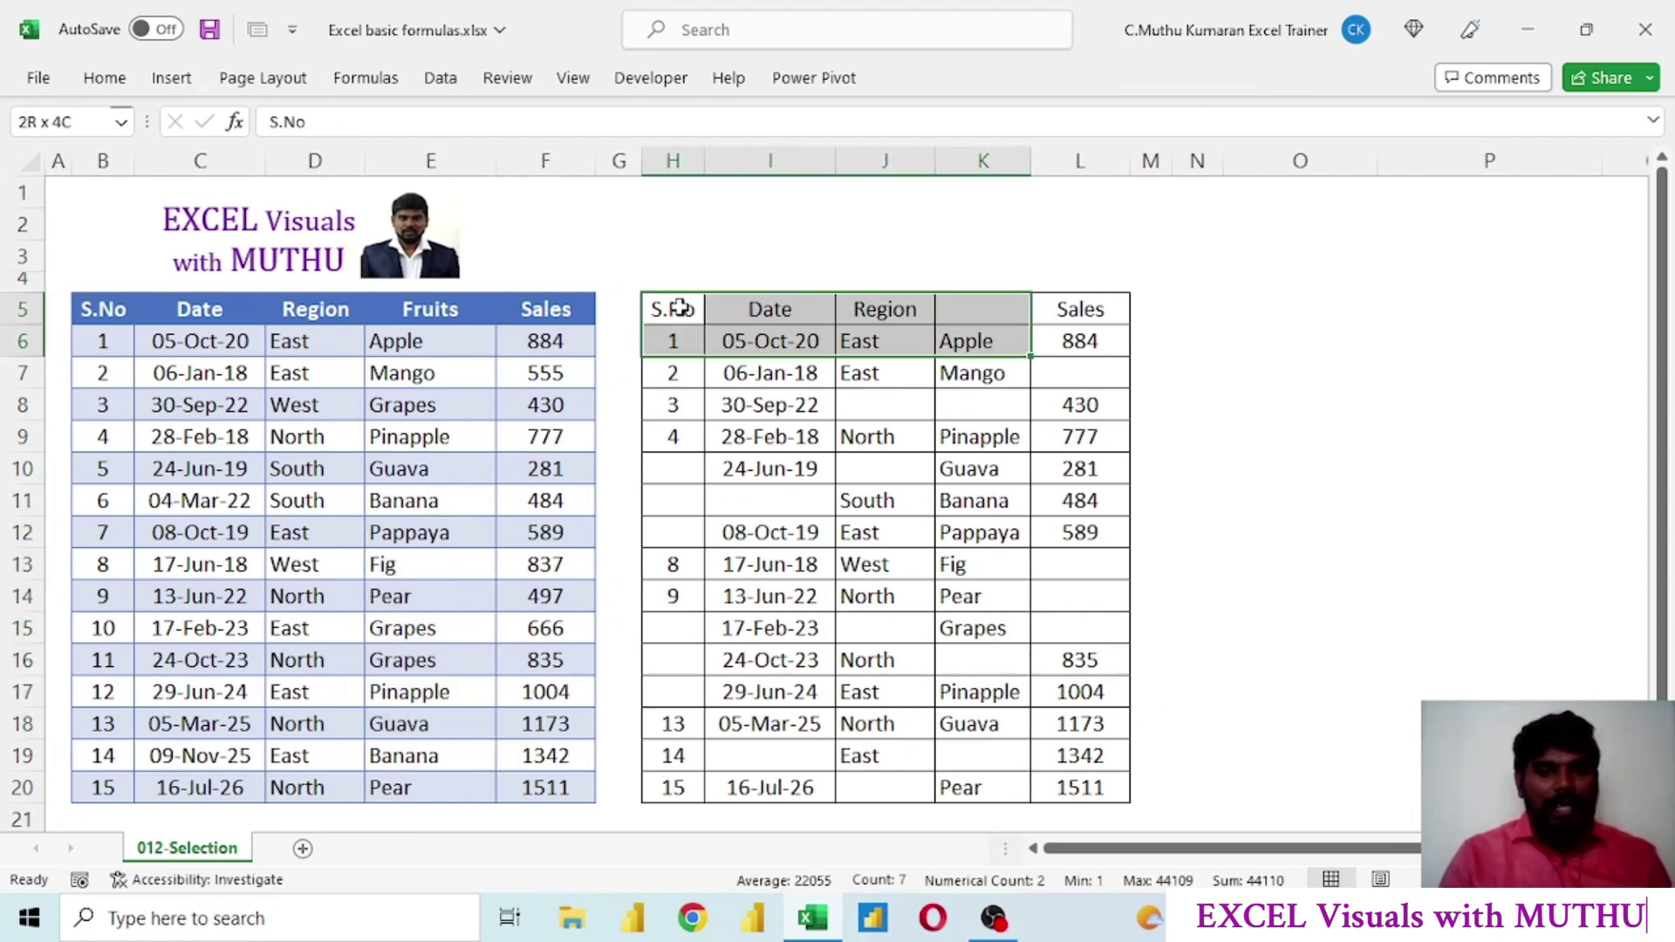
{"action": "key", "text": "shift+Down"}
{"action": "key", "text": "shift+Right"}
{"action": "key", "text": "shift+Down"}
{"action": "key", "text": "shift+Down"}
{"action": "key", "text": "shift+Down"}
{"action": "key", "text": "shift+Down"}
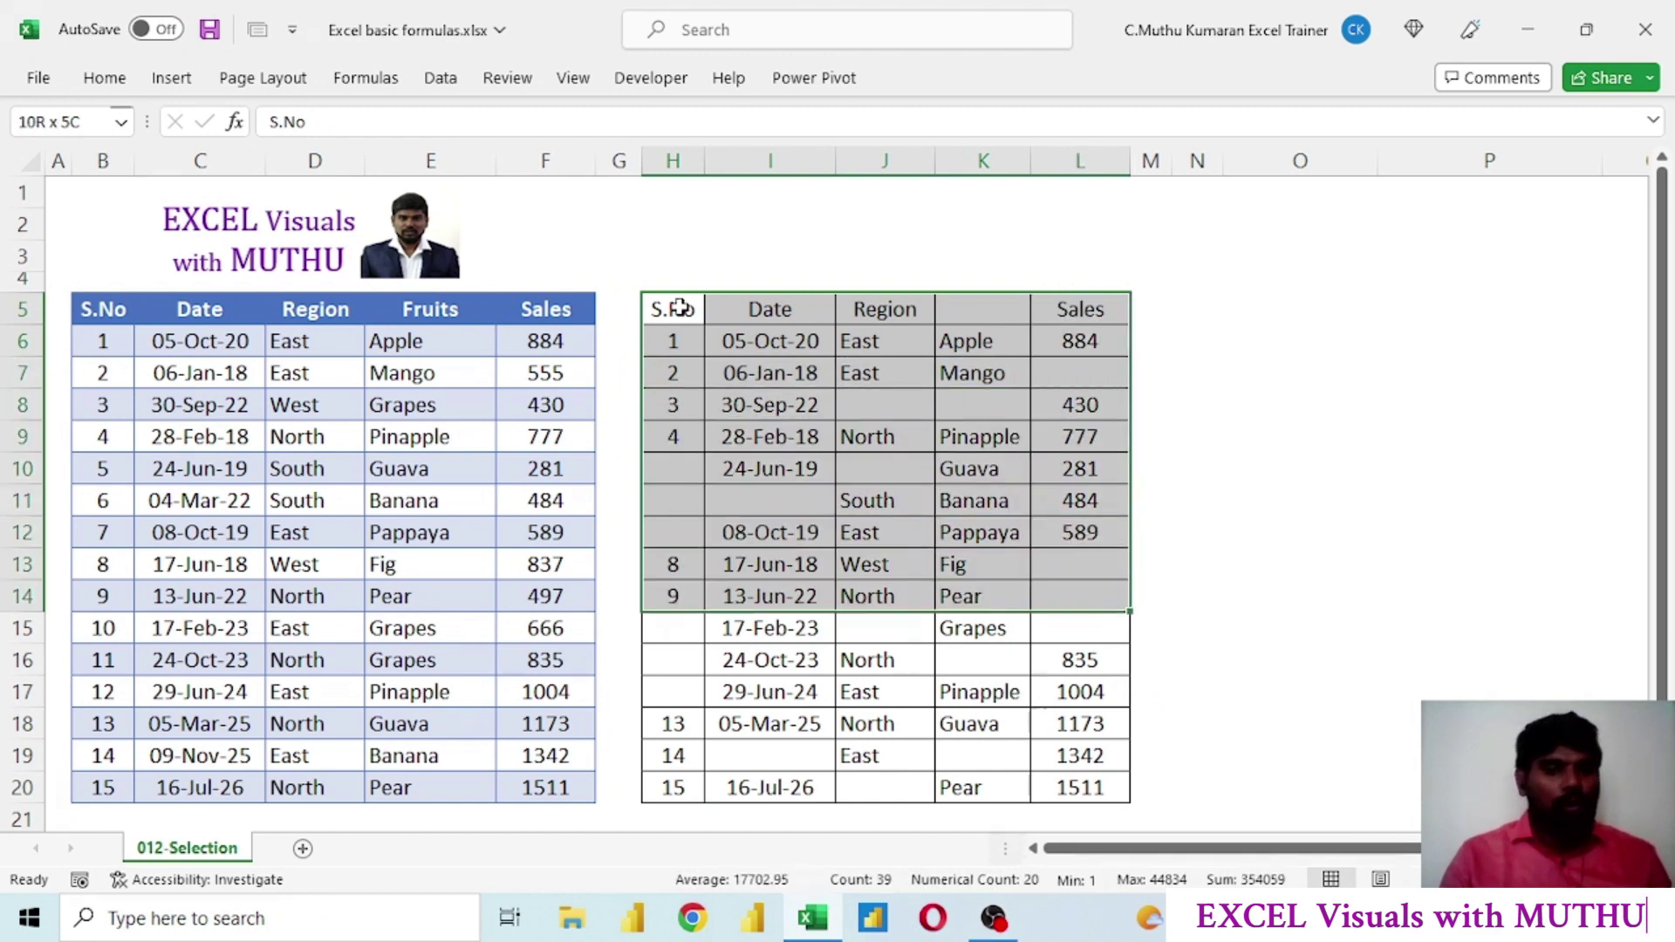
Widen the selection to column M, shrink it upward past the header row, and narrow it to H3:L5
{"action": "key", "text": "shift+Right"}
{"action": "key", "text": "shift+Up"}
{"action": "key", "text": "shift+Up"}
{"action": "key", "text": "shift+Up"}
{"action": "key", "text": "shift+Up"}
{"action": "key", "text": "shift+Up"}
{"action": "key", "text": "shift+Up"}
{"action": "key", "text": "shift+Up"}
{"action": "key", "text": "shift+Up"}
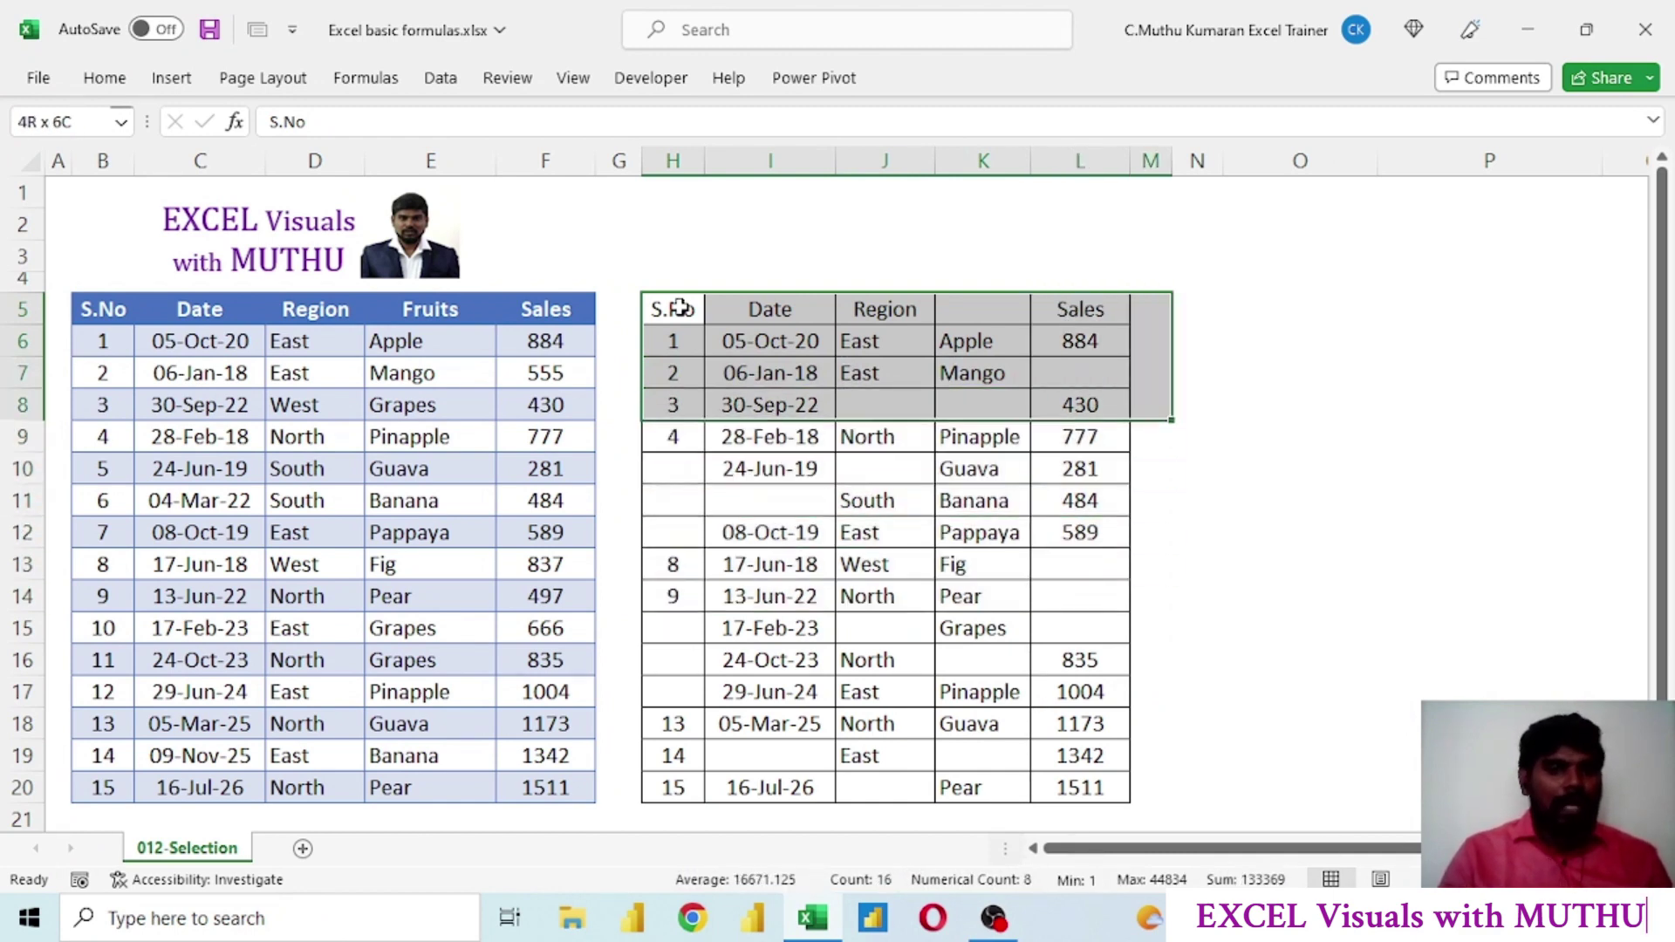
{"action": "key", "text": "shift+Up"}
{"action": "key", "text": "shift+Up"}
{"action": "key", "text": "shift+Up"}
{"action": "key", "text": "shift+Left"}
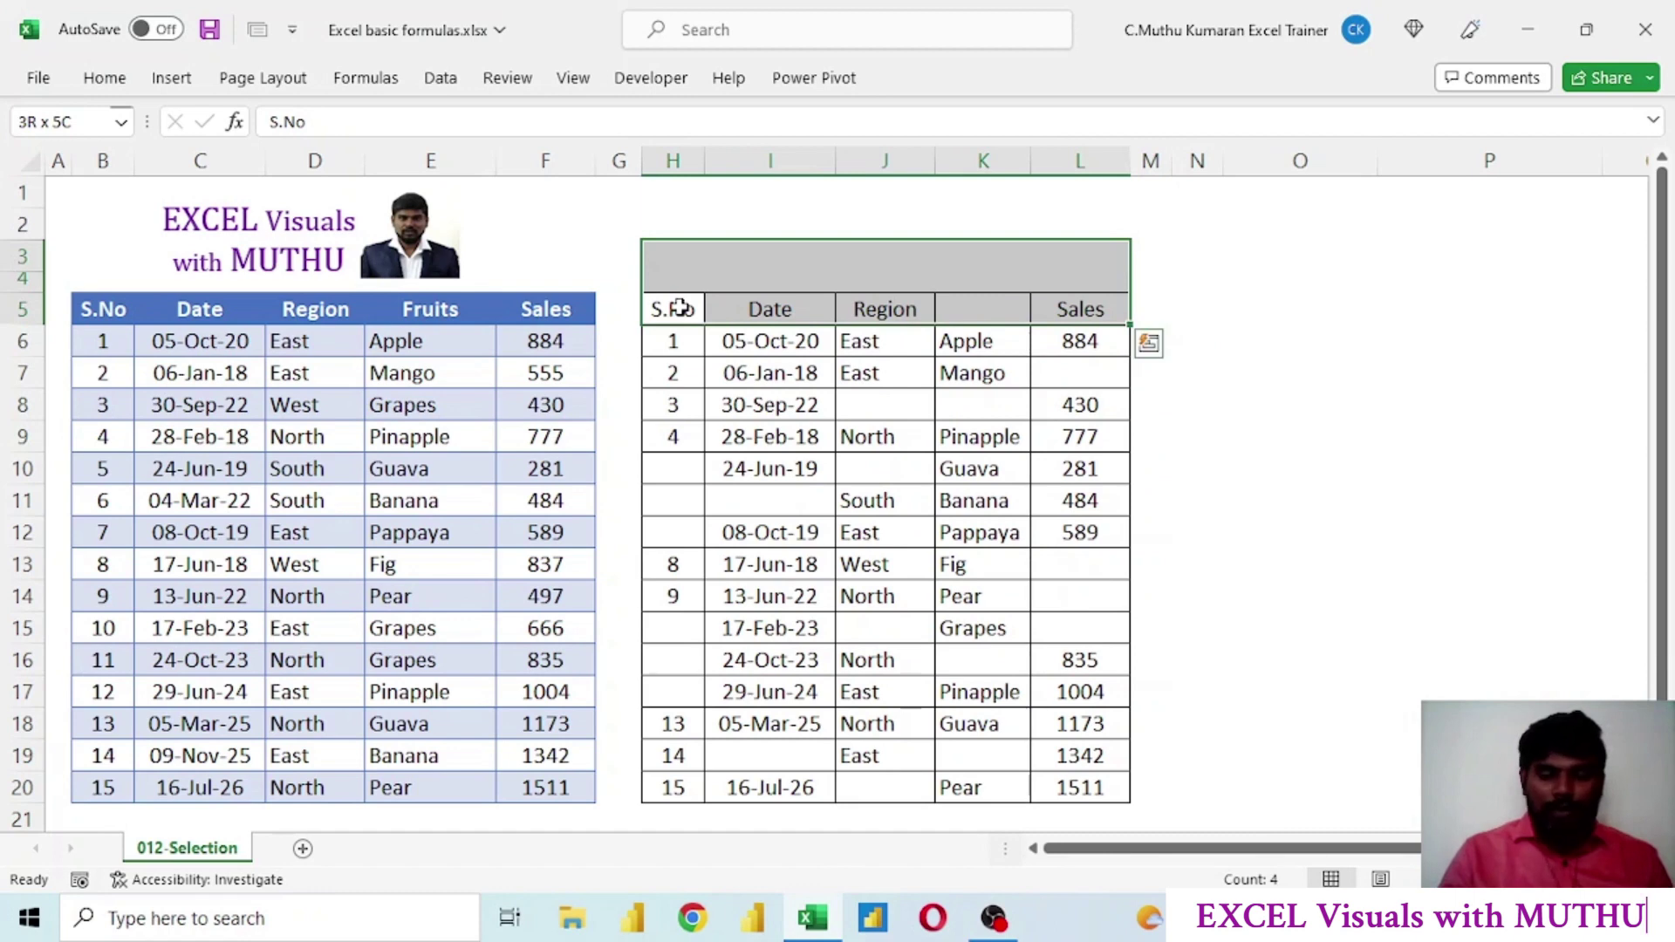
Shrink the selection to rows 4 and 5 and sweep it left past H5 to cover F4:H5
{"action": "key", "text": "shift+Down"}
{"action": "key", "text": "shift+Left"}
{"action": "key", "text": "shift+Left"}
{"action": "key", "text": "shift+Left"}
{"action": "key", "text": "shift+Left"}
{"action": "key", "text": "shift+Left"}
{"action": "key", "text": "shift+Left"}
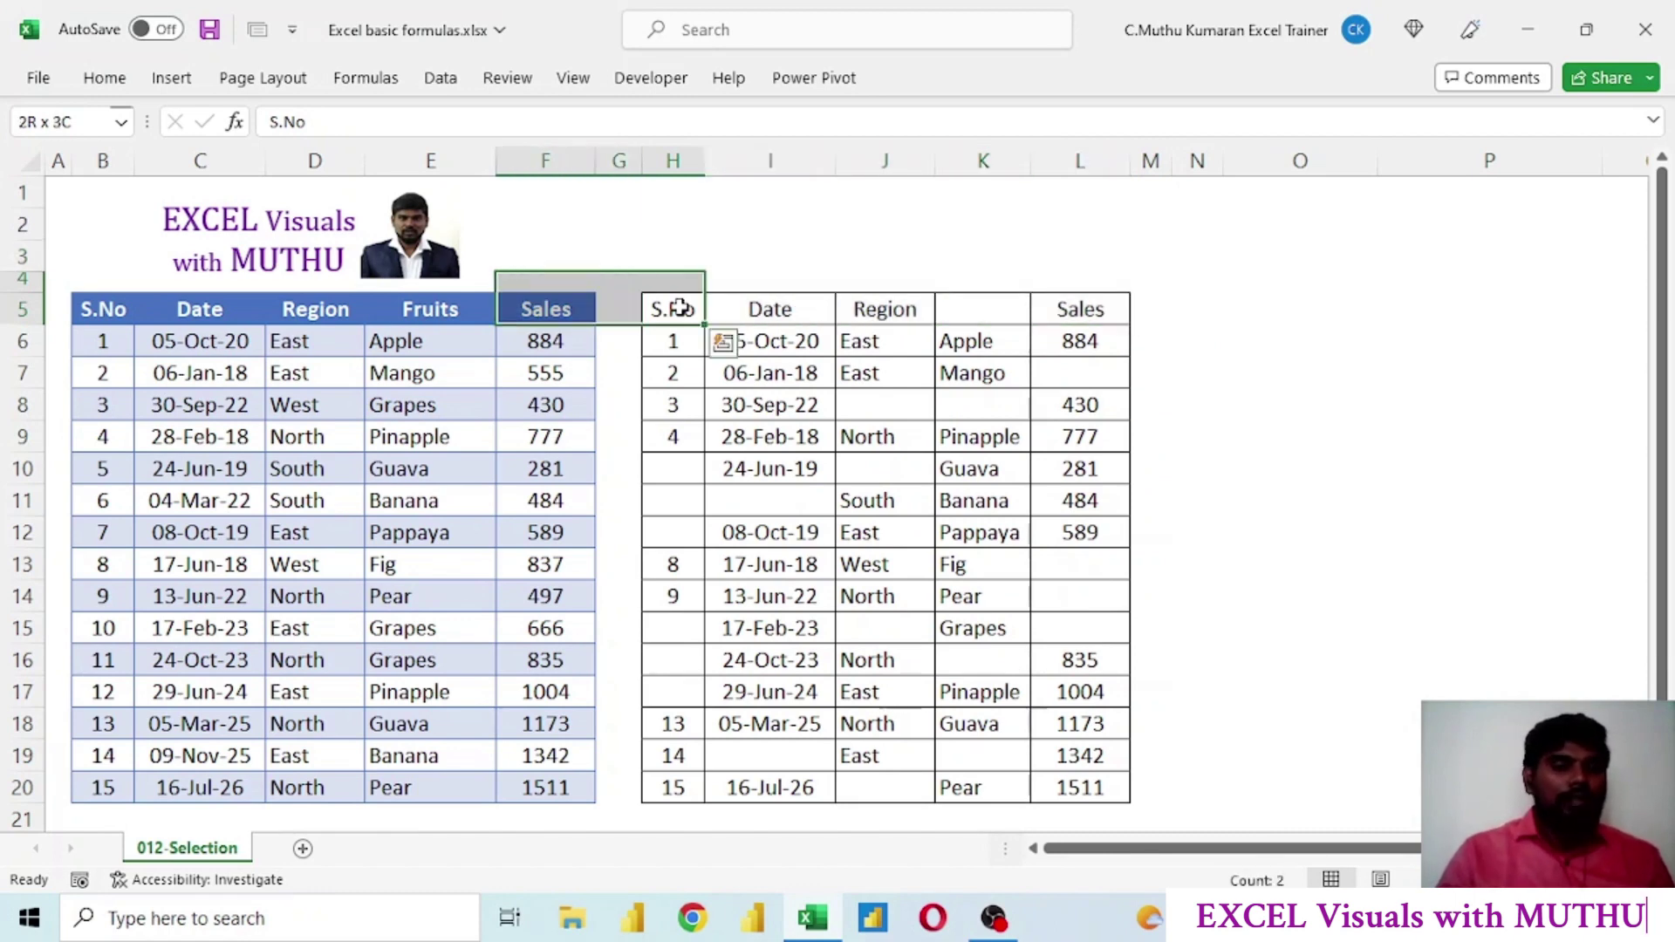
Select the date in C7, and move the active cell from O6 up to O2
{"action": "left_click", "coordinate": [258, 375]}
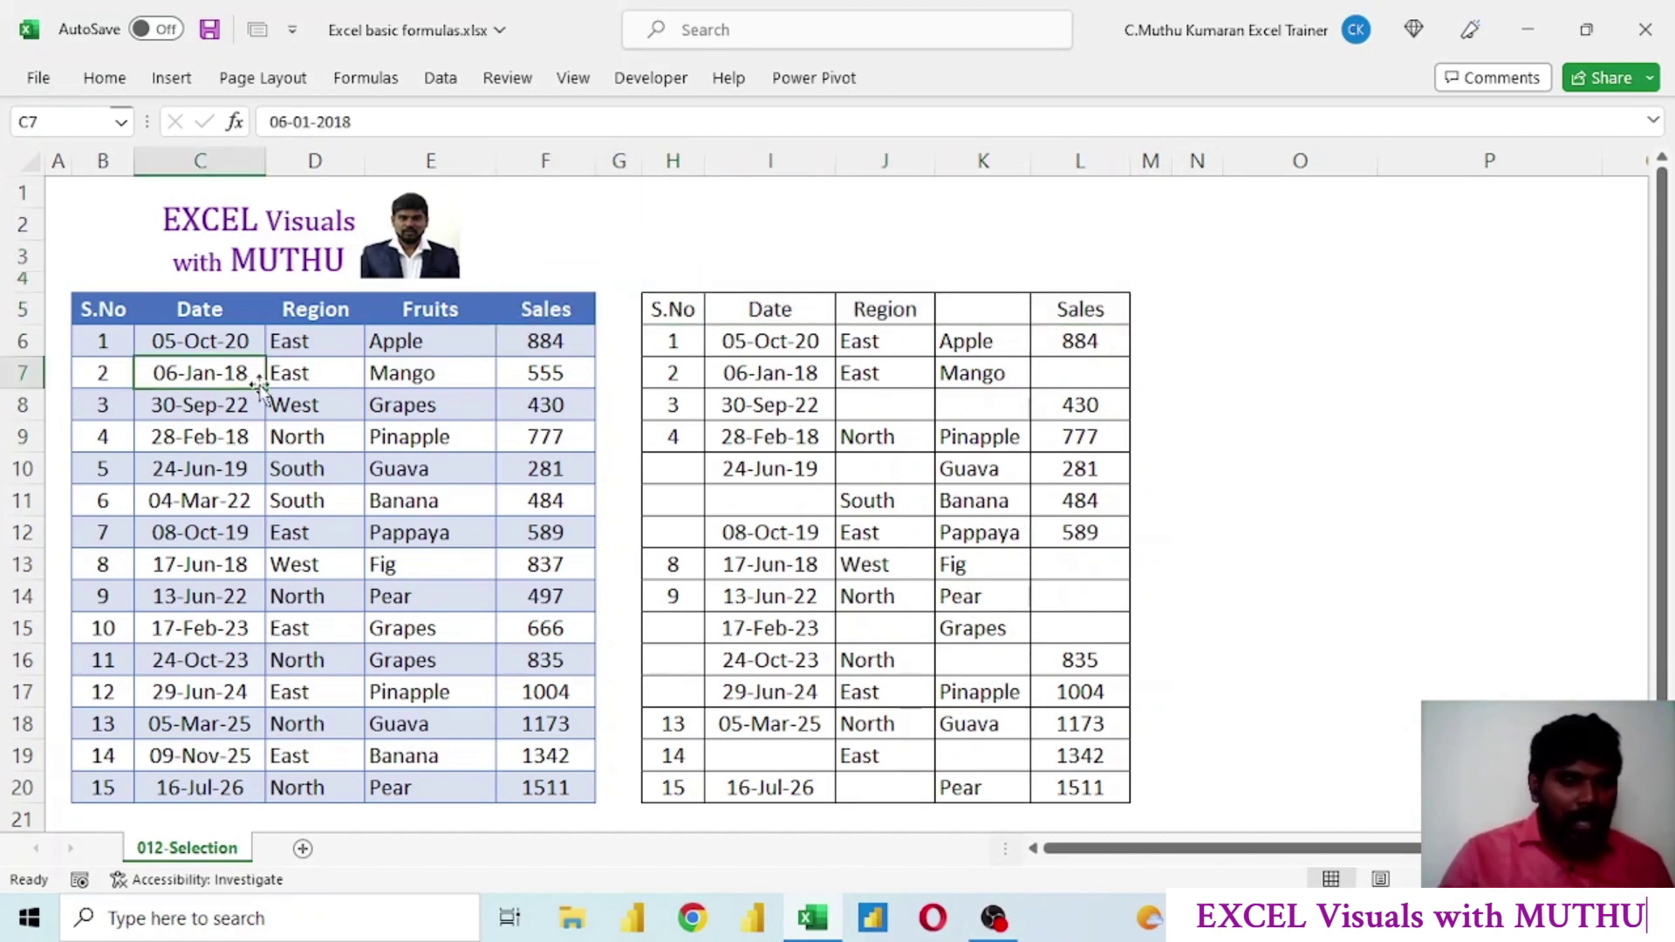
{"action": "left_click", "coordinate": [1319, 349]}
{"action": "key", "text": "Up"}
{"action": "key", "text": "Up"}
{"action": "key", "text": "Up"}
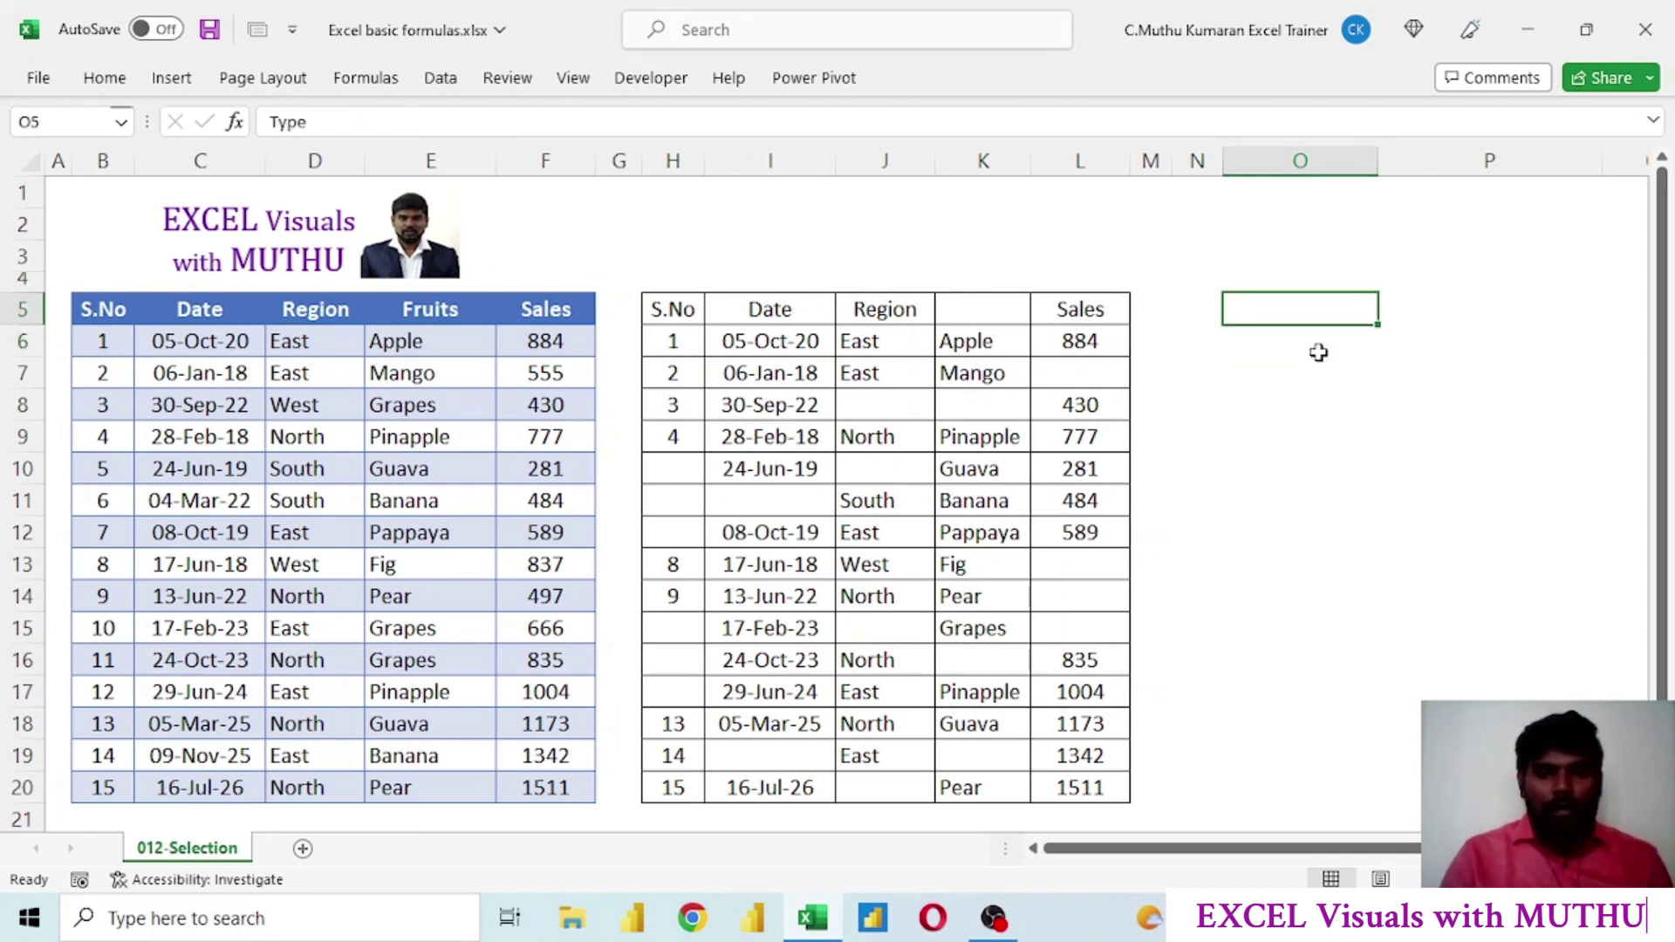
{"action": "key", "text": "Up"}
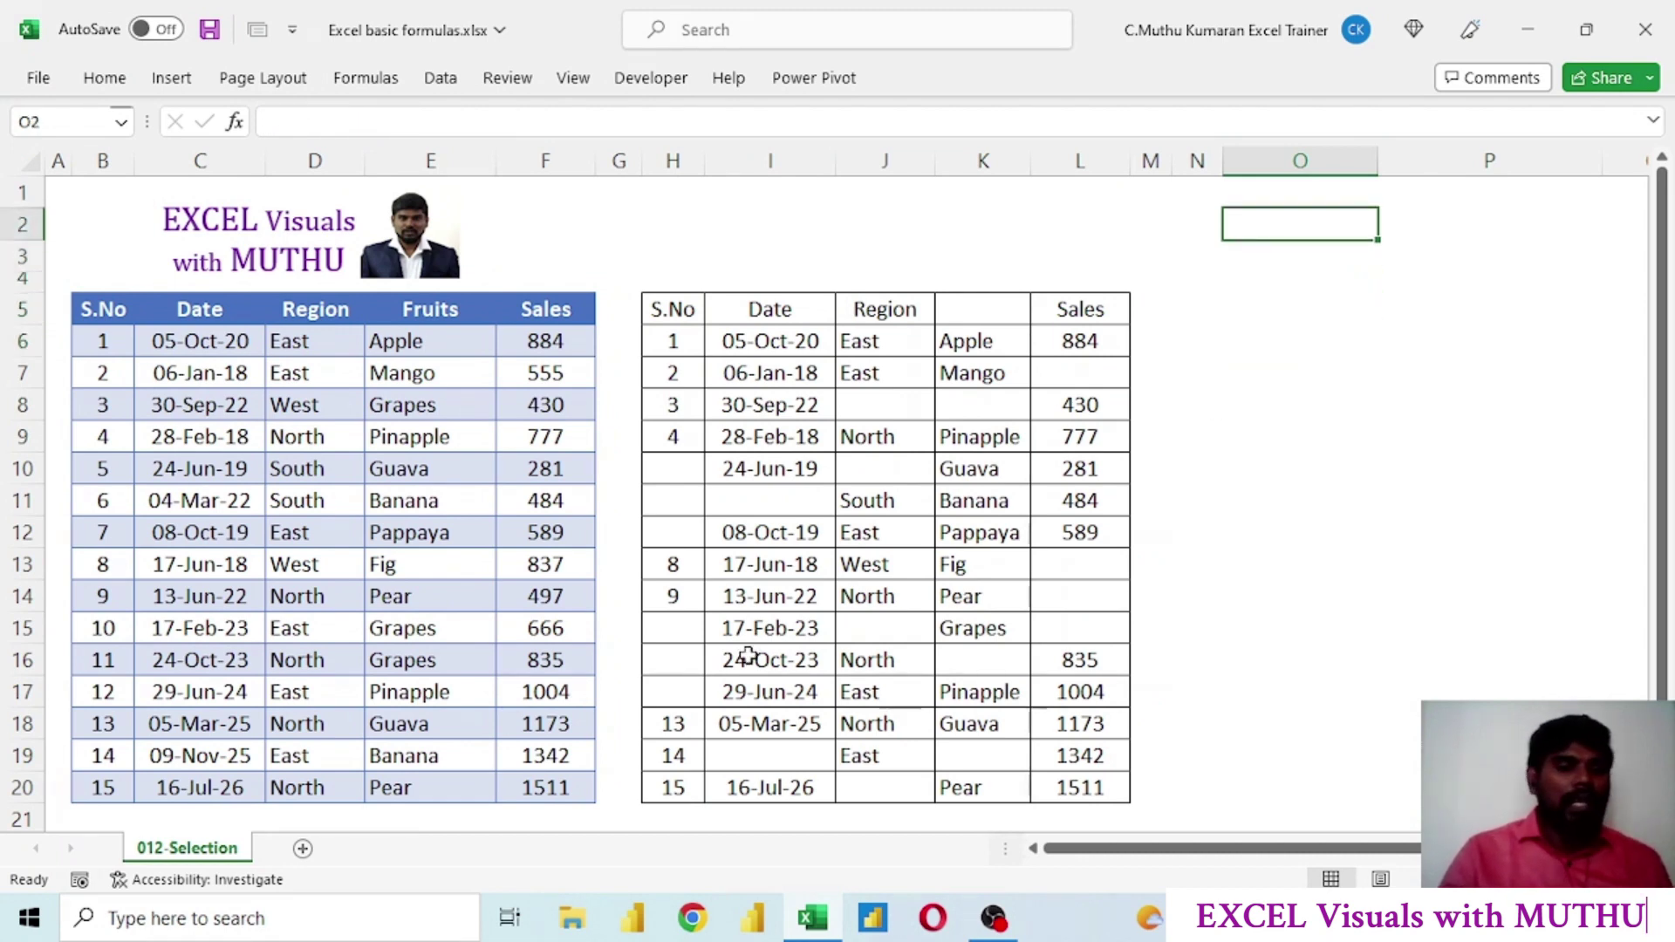
Select the blank block H1:L3 above the second table, extending from H1
{"action": "left_click", "coordinate": [703, 204]}
{"action": "key", "text": "shift+Right"}
{"action": "key", "text": "shift+Right"}
{"action": "key", "text": "shift+Right"}
{"action": "key", "text": "shift+Right"}
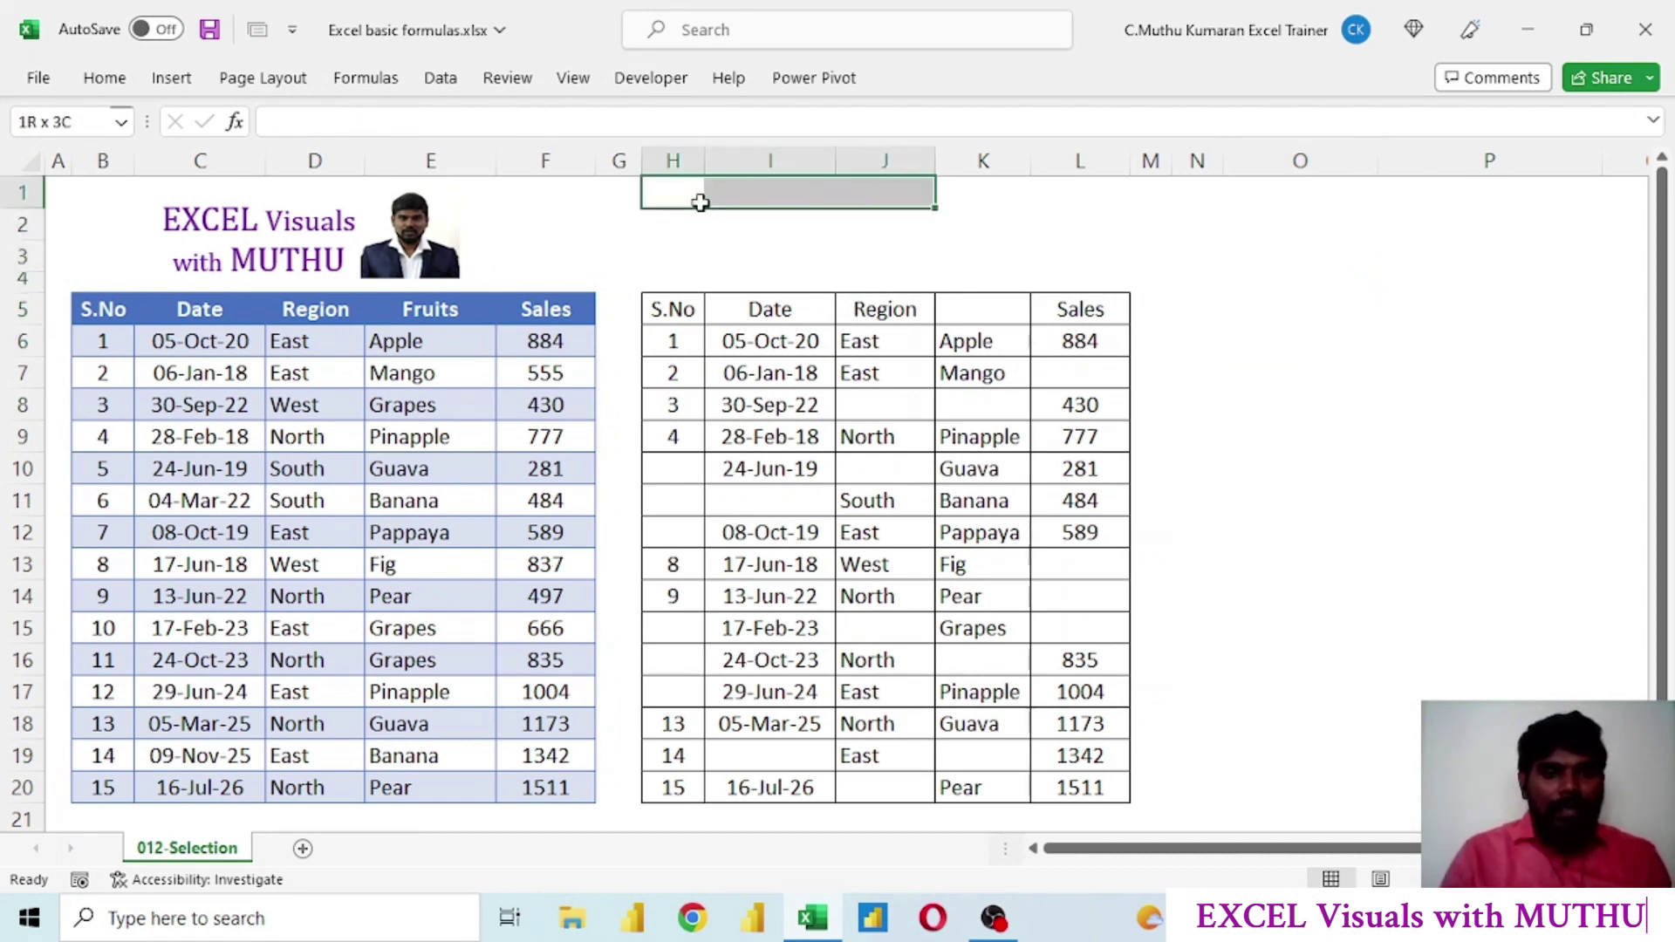
{"action": "key", "text": "shift+Down"}
{"action": "key", "text": "shift+Down"}
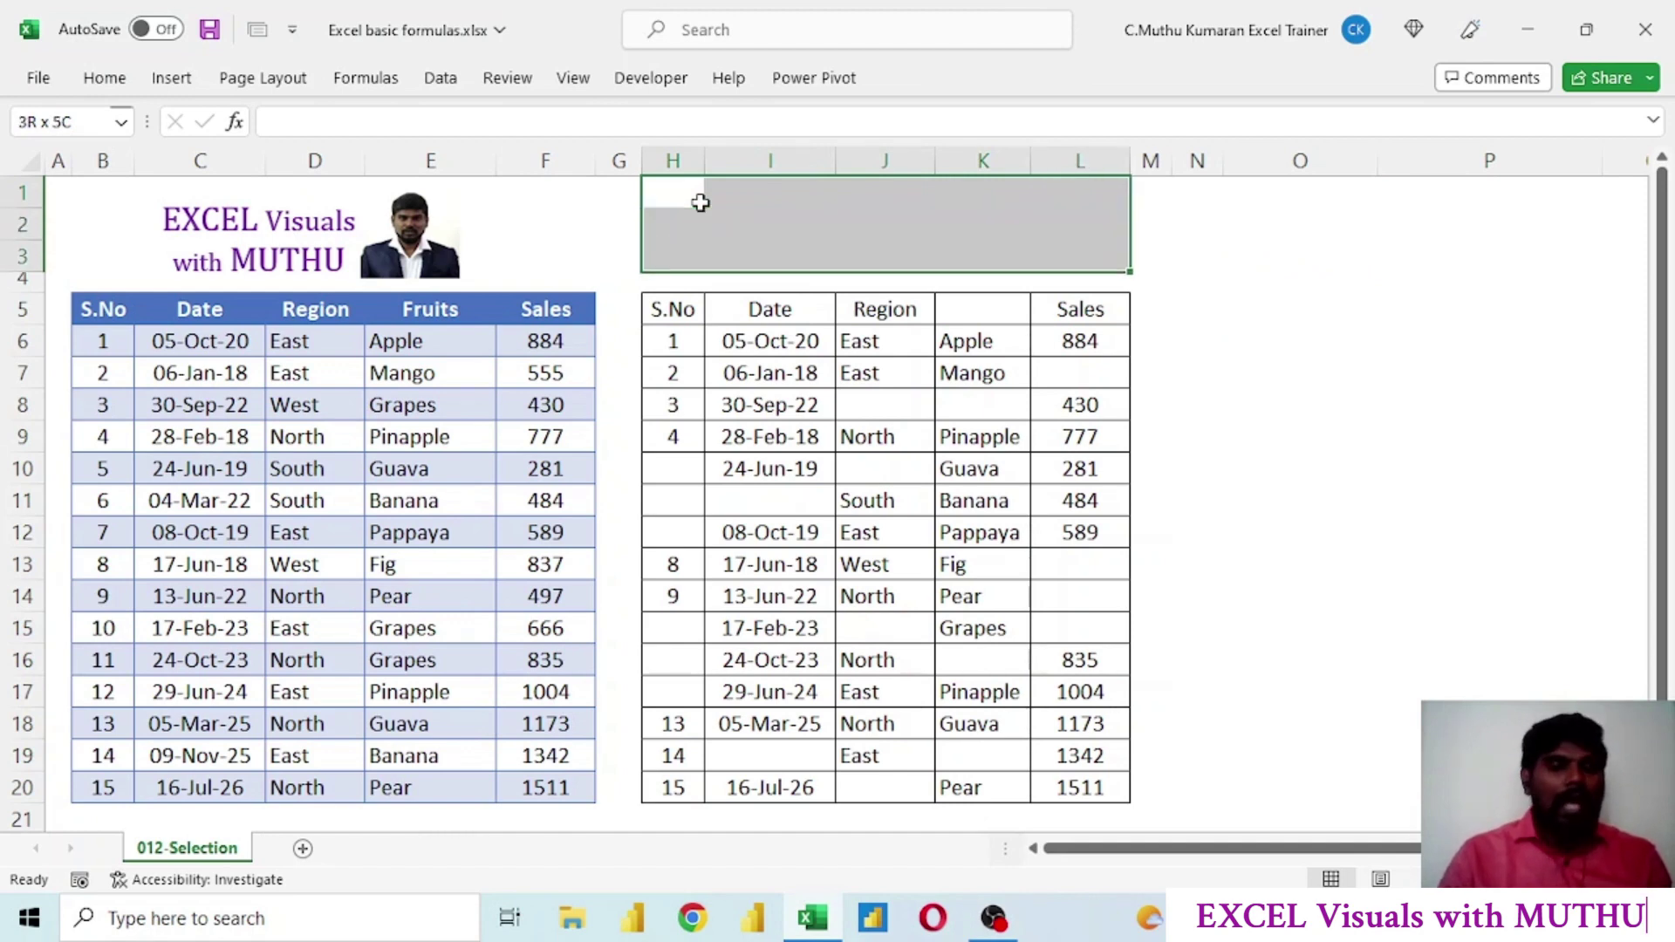
Extend a selection from I2 to cover H1:I2, and reshape it to I2:K2
{"action": "left_click", "coordinate": [760, 229]}
{"action": "key", "text": "shift+Up"}
{"action": "key", "text": "shift+Left"}
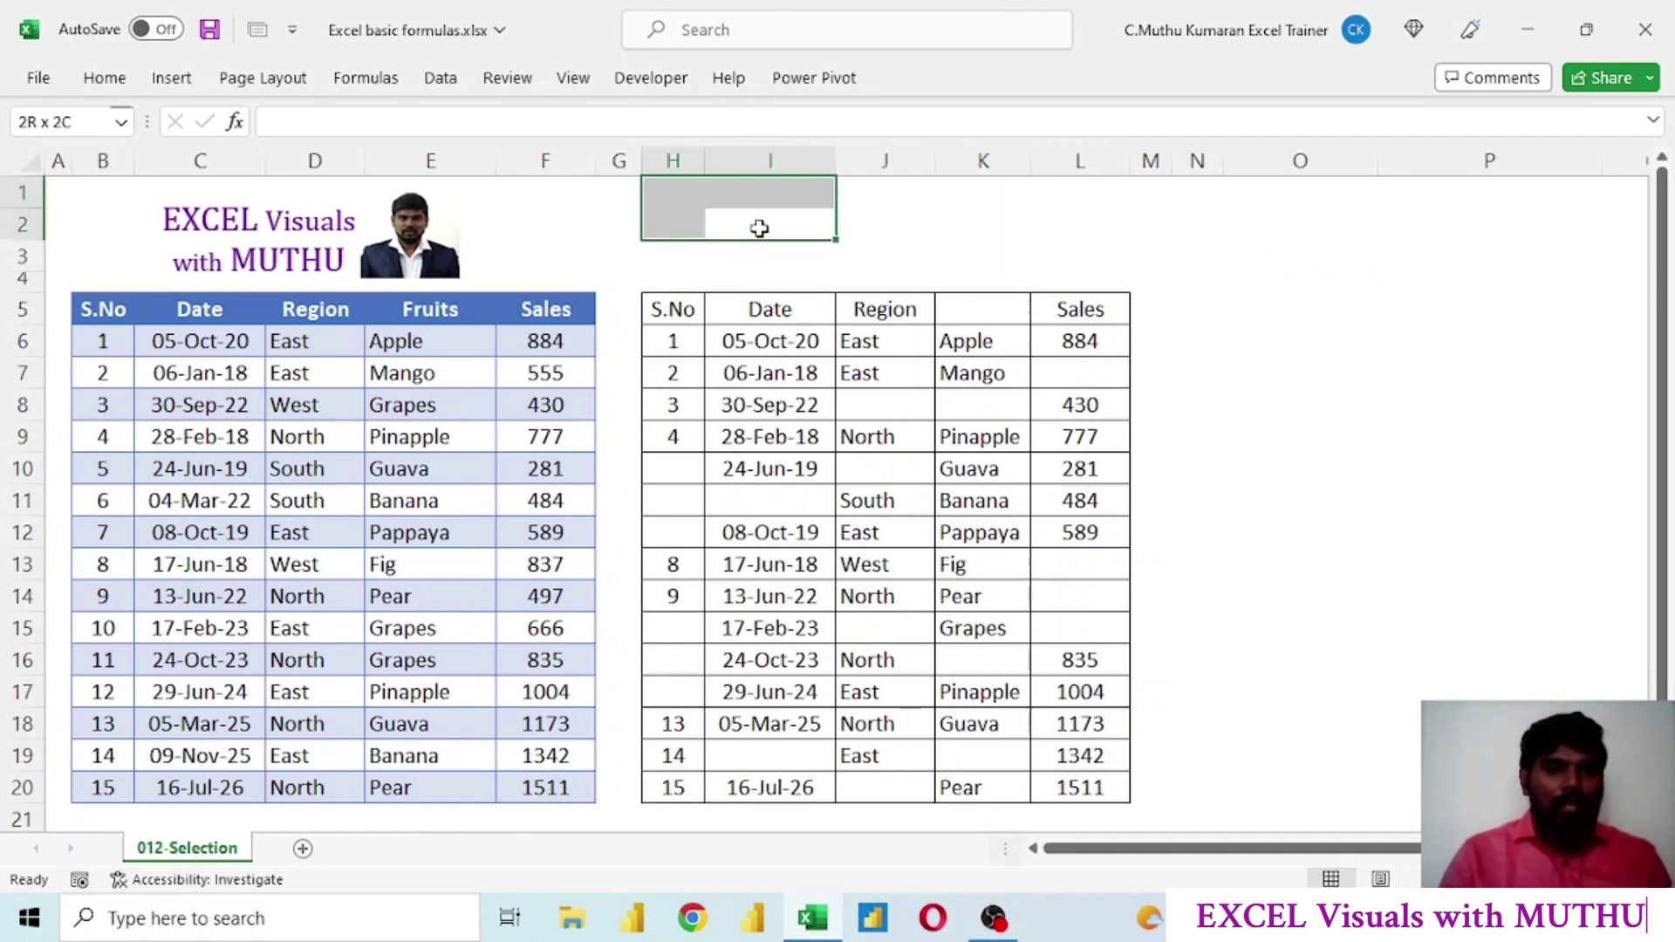
{"action": "key", "text": "shift+Down"}
{"action": "key", "text": "shift+Right"}
{"action": "key", "text": "shift+Right"}
{"action": "key", "text": "shift+Right"}
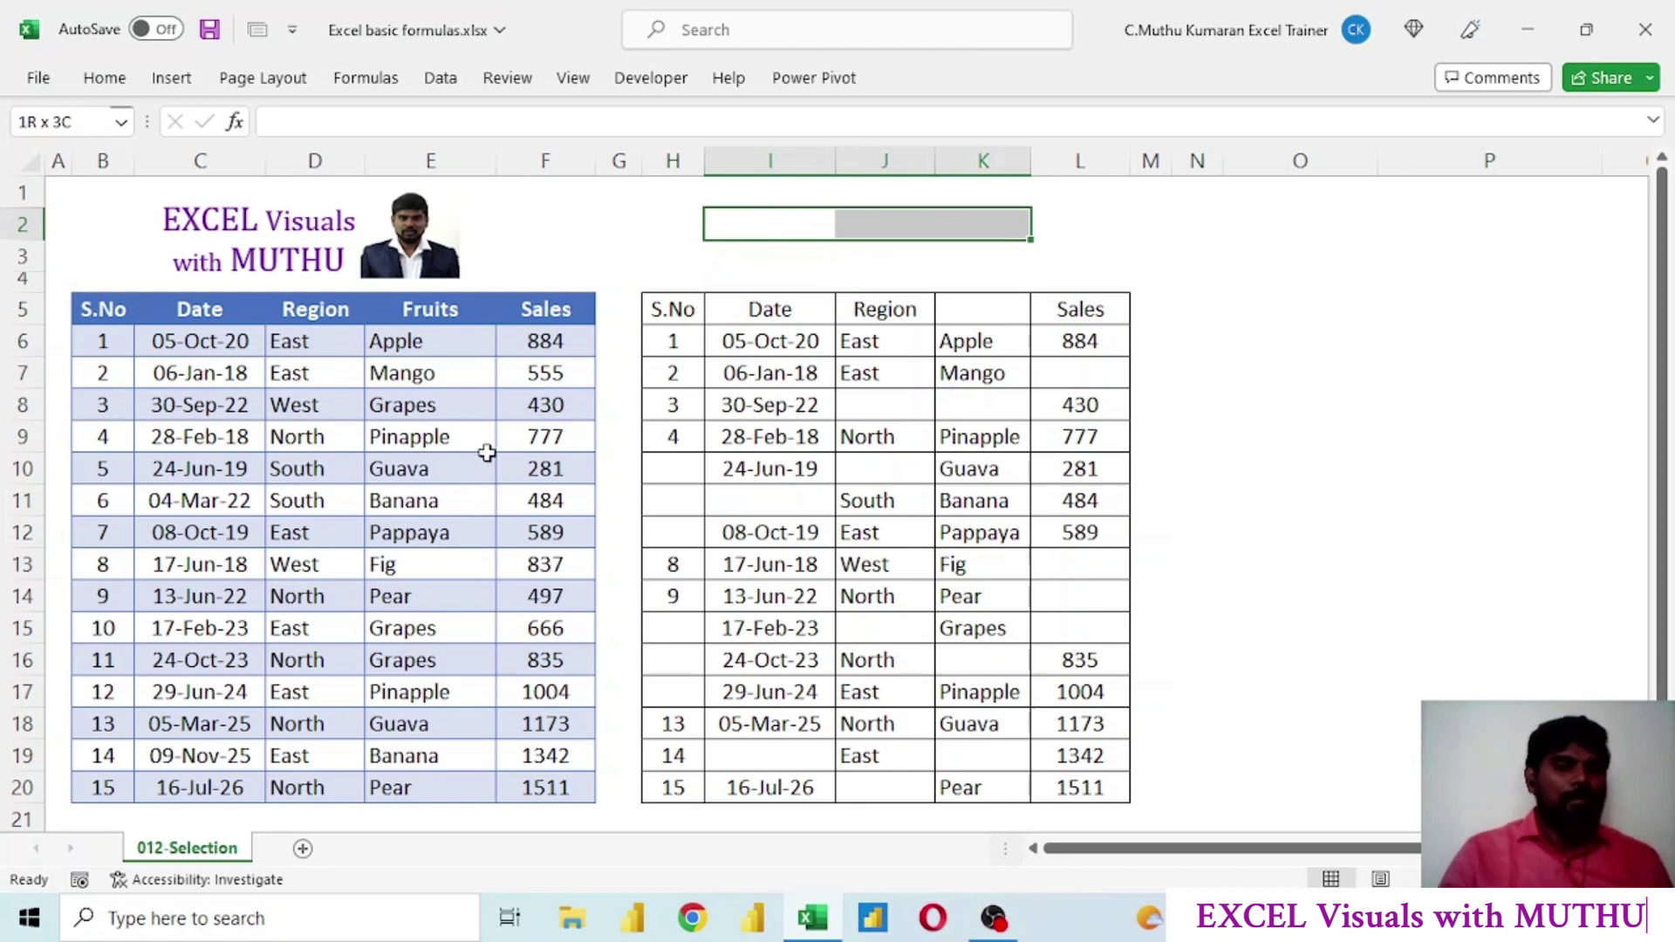
Enter 1 in cell F2 above the blue table's Sales column
{"action": "left_click", "coordinate": [533, 244]}
{"action": "key", "text": "shift+Up"}
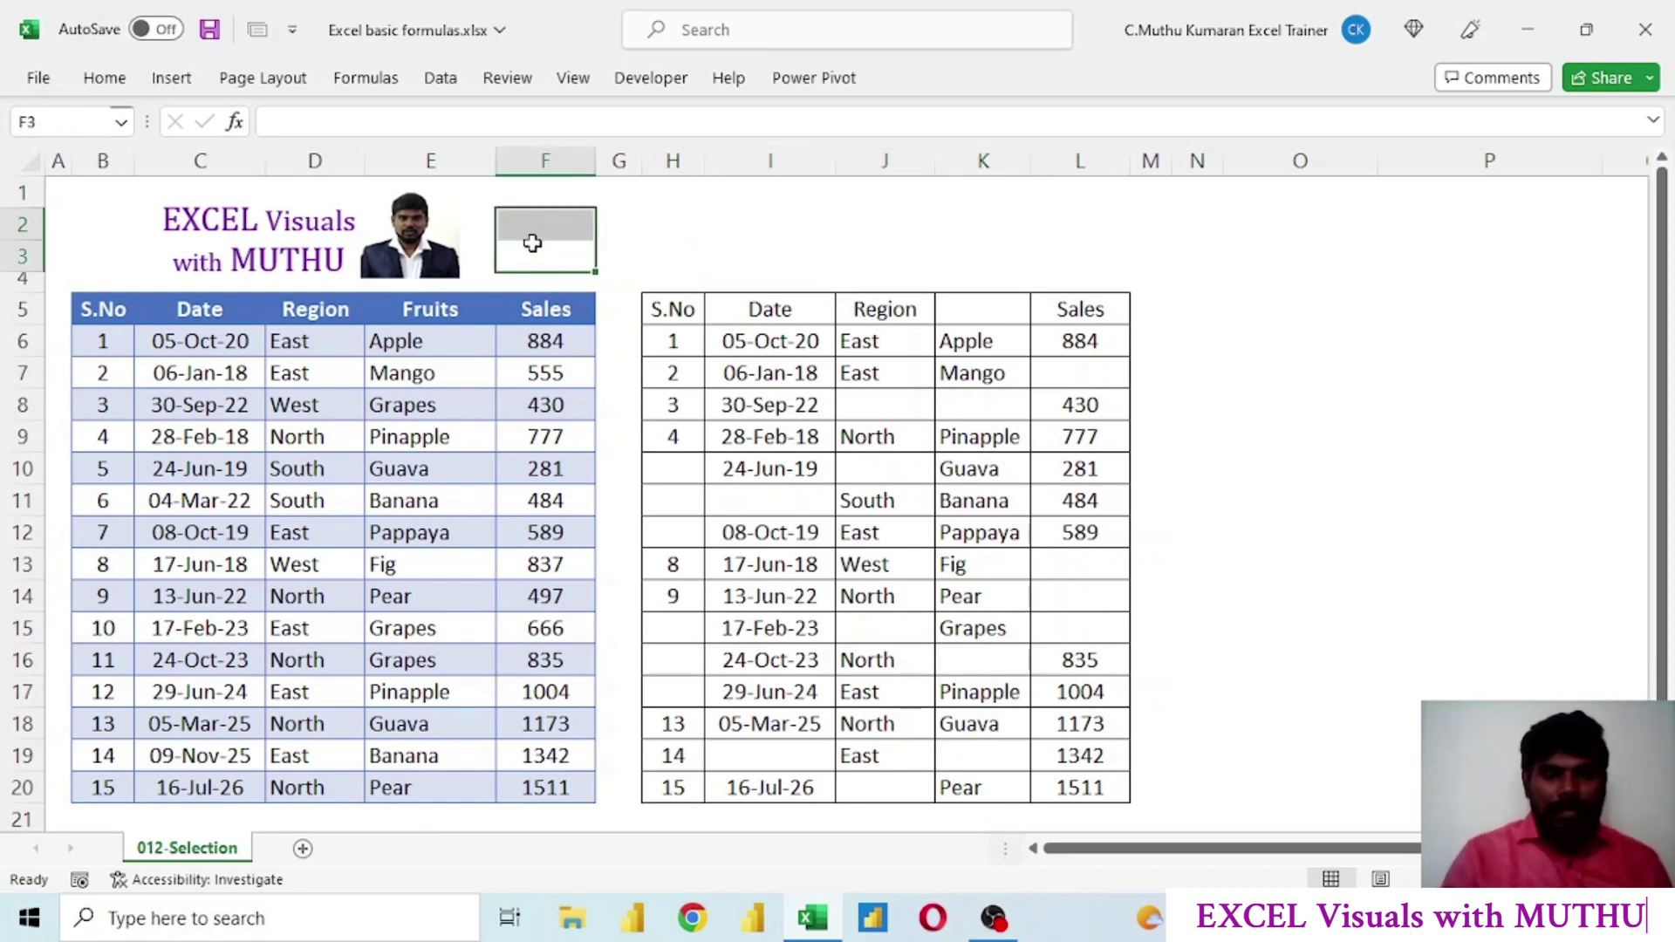
{"action": "key", "text": "Up"}
{"action": "type", "text": "1"}
{"action": "key", "text": "Return"}
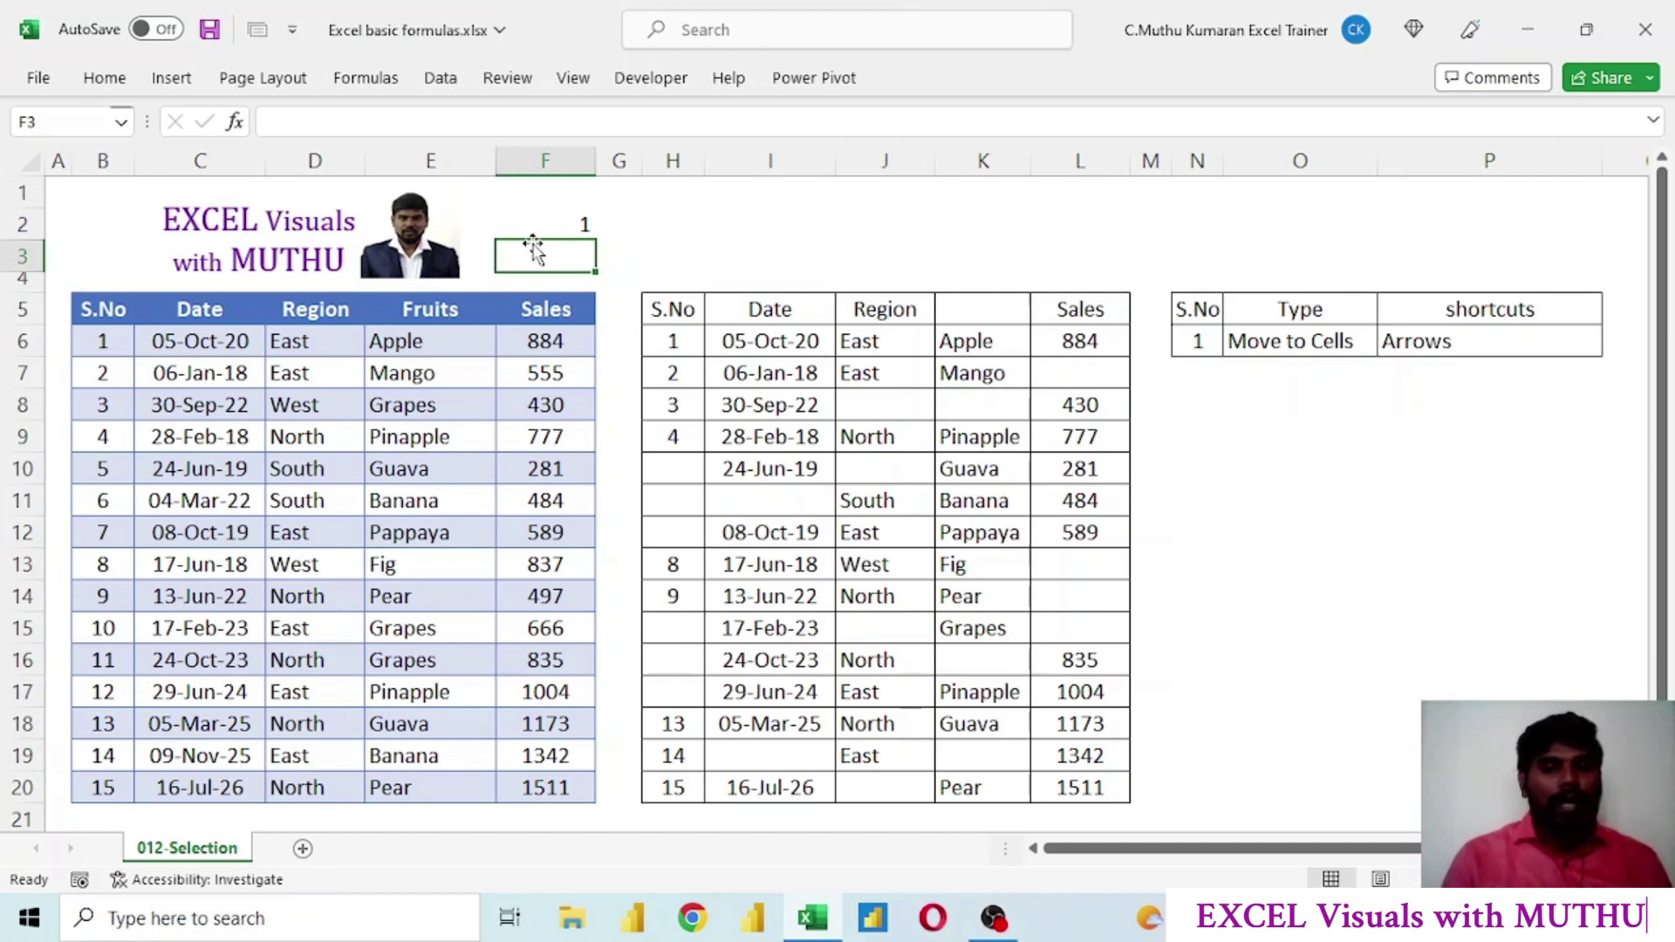
Set cell F2 to 2
{"action": "key", "text": "Up"}
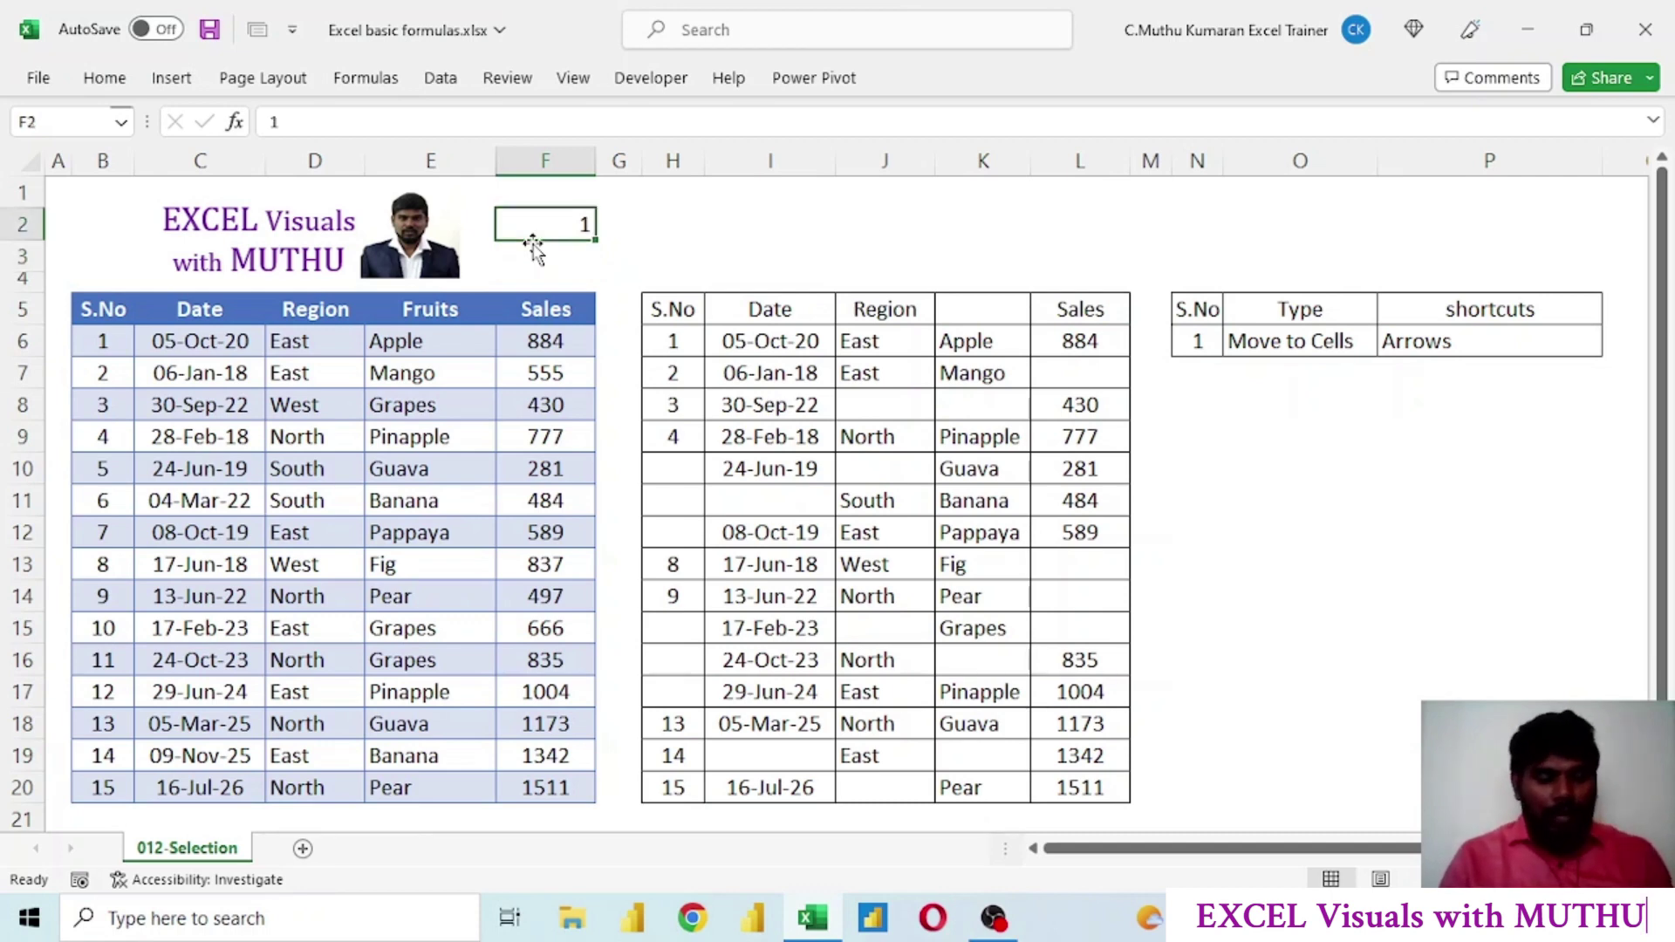
{"action": "type", "text": "2"}
{"action": "key", "text": "Return"}
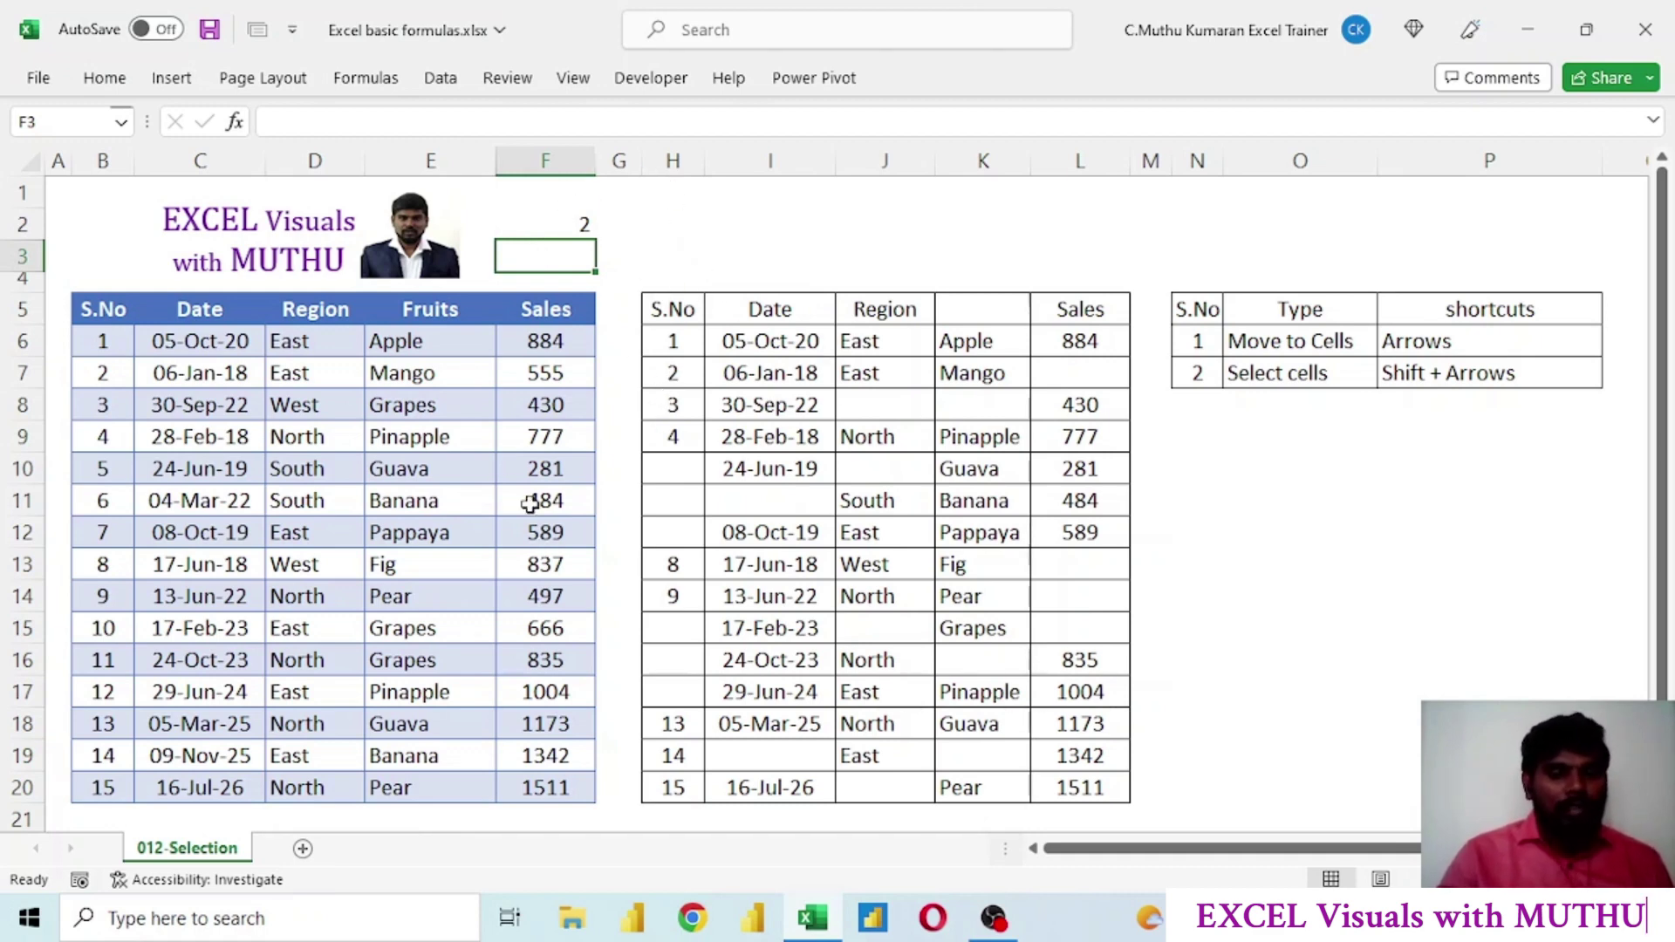
Select the whole of column H, the whole of row 8, cell B6, and column H again
{"action": "left_click", "coordinate": [668, 159]}
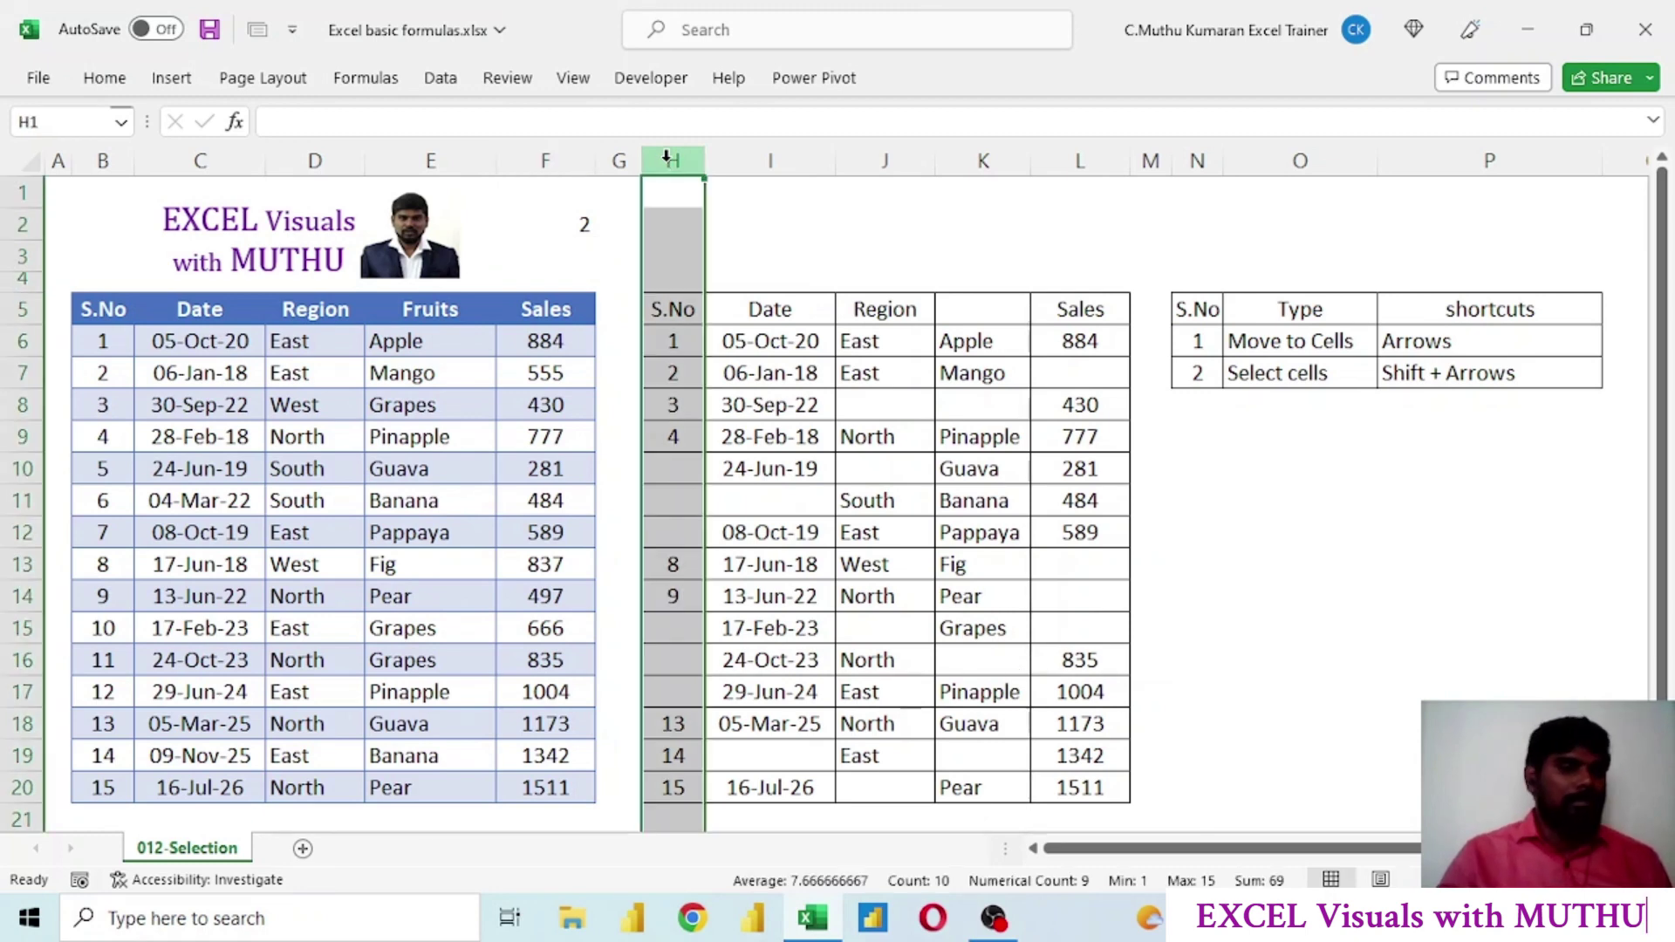
{"action": "left_click", "coordinate": [23, 405]}
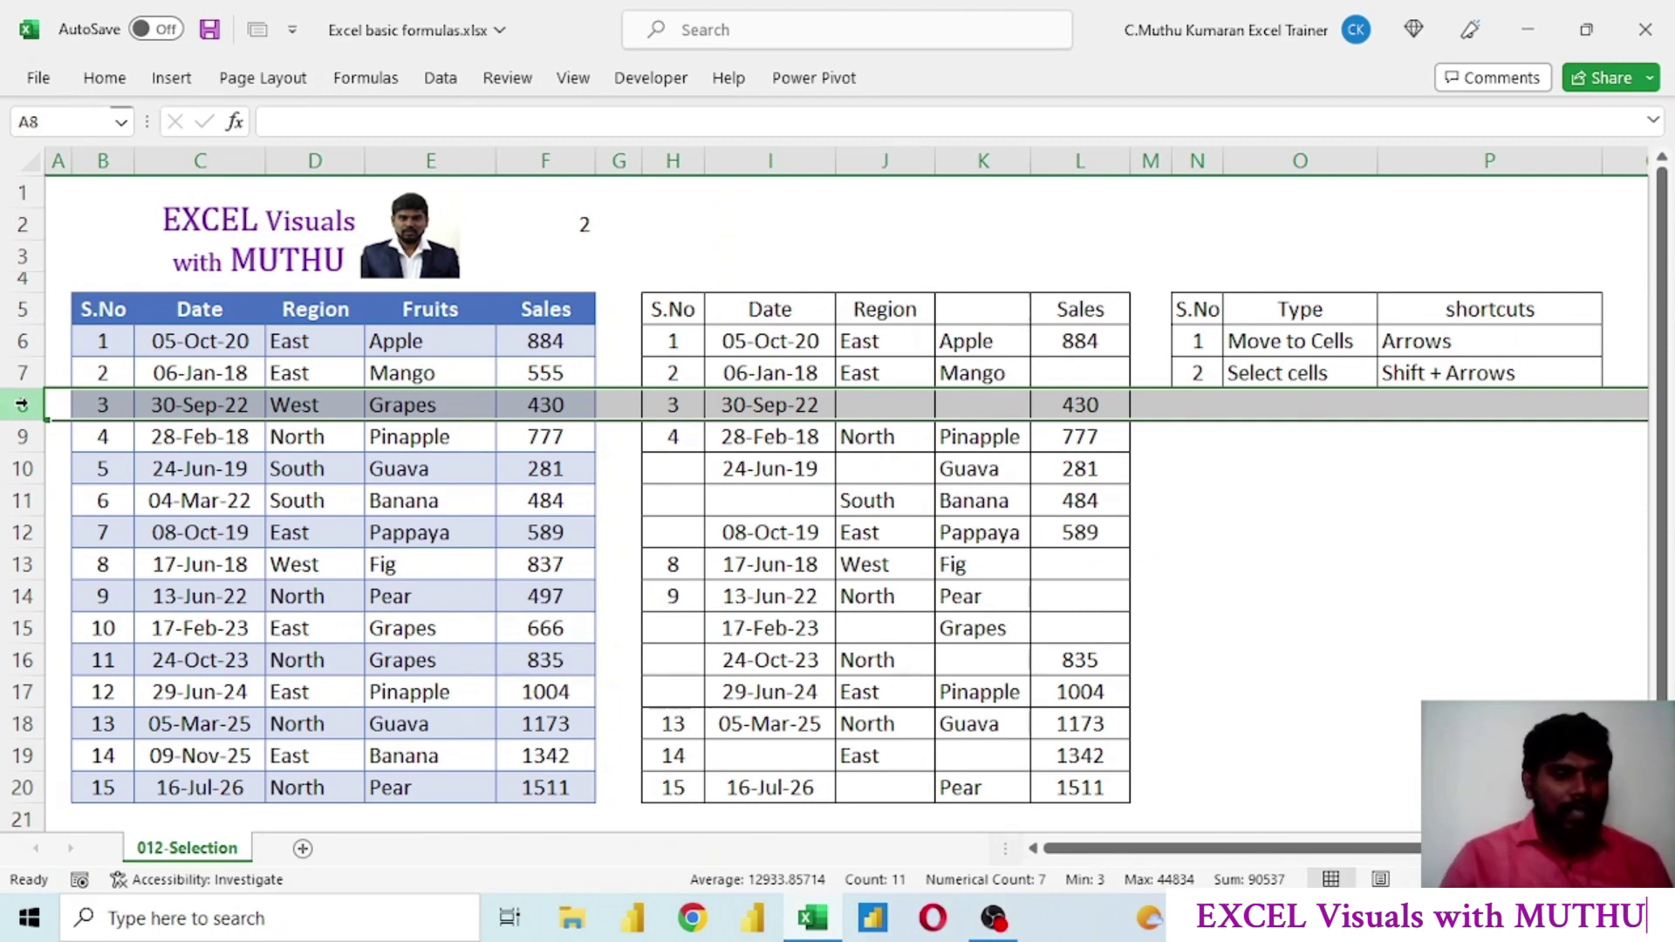
{"action": "left_click", "coordinate": [116, 343]}
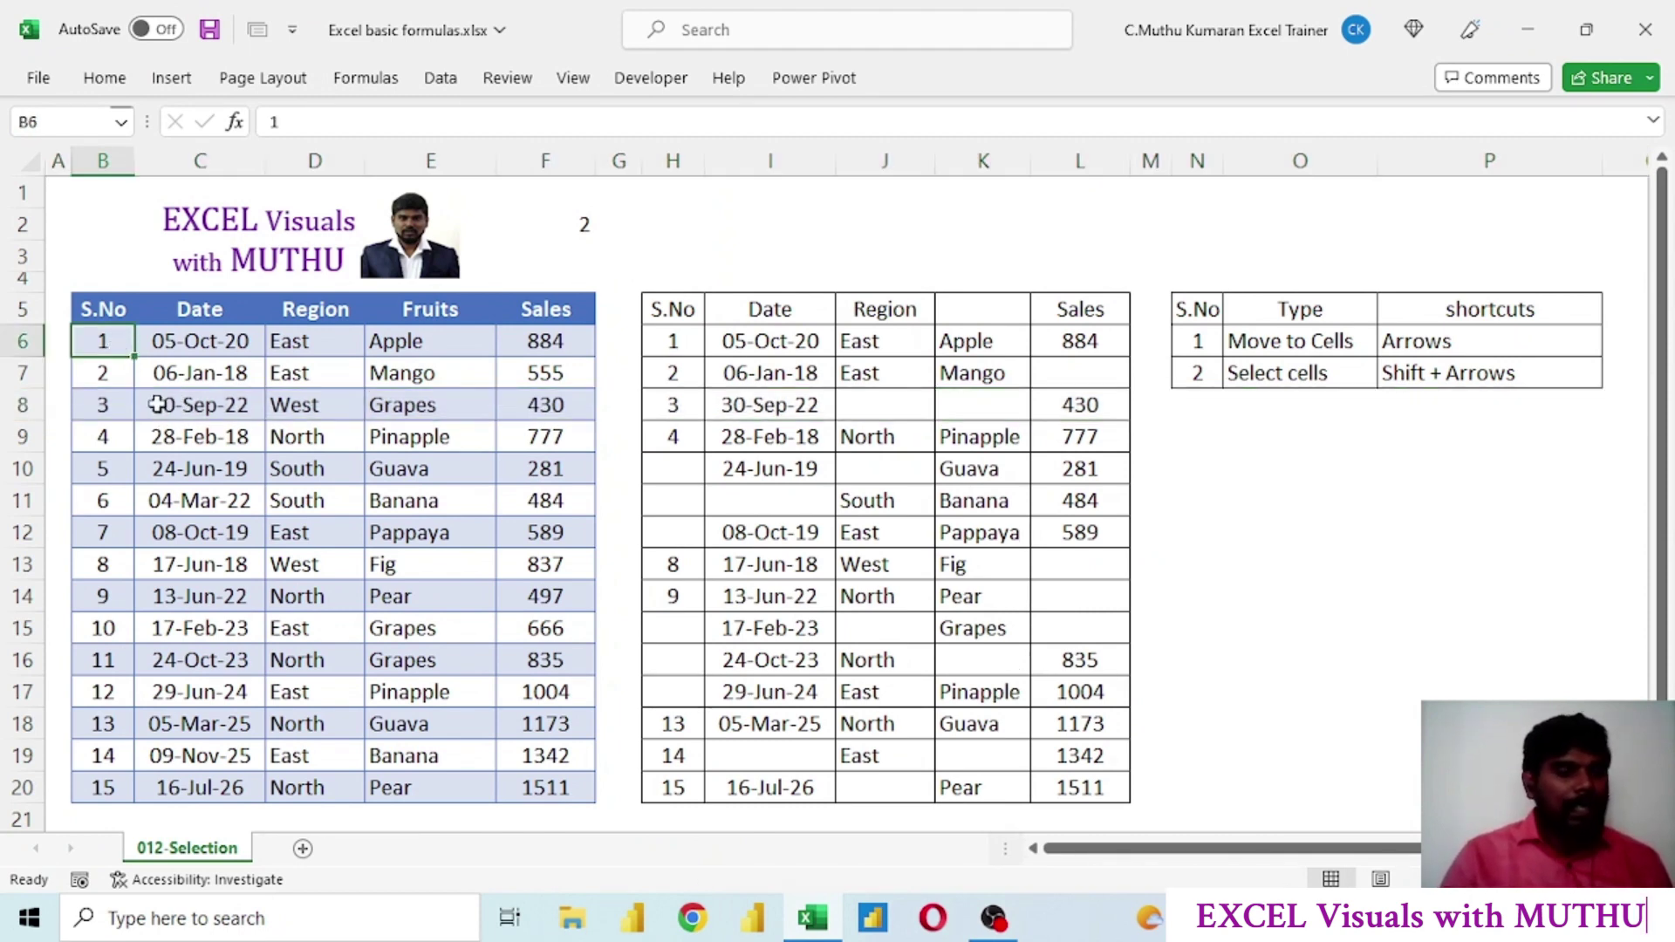
{"action": "left_click", "coordinate": [668, 162]}
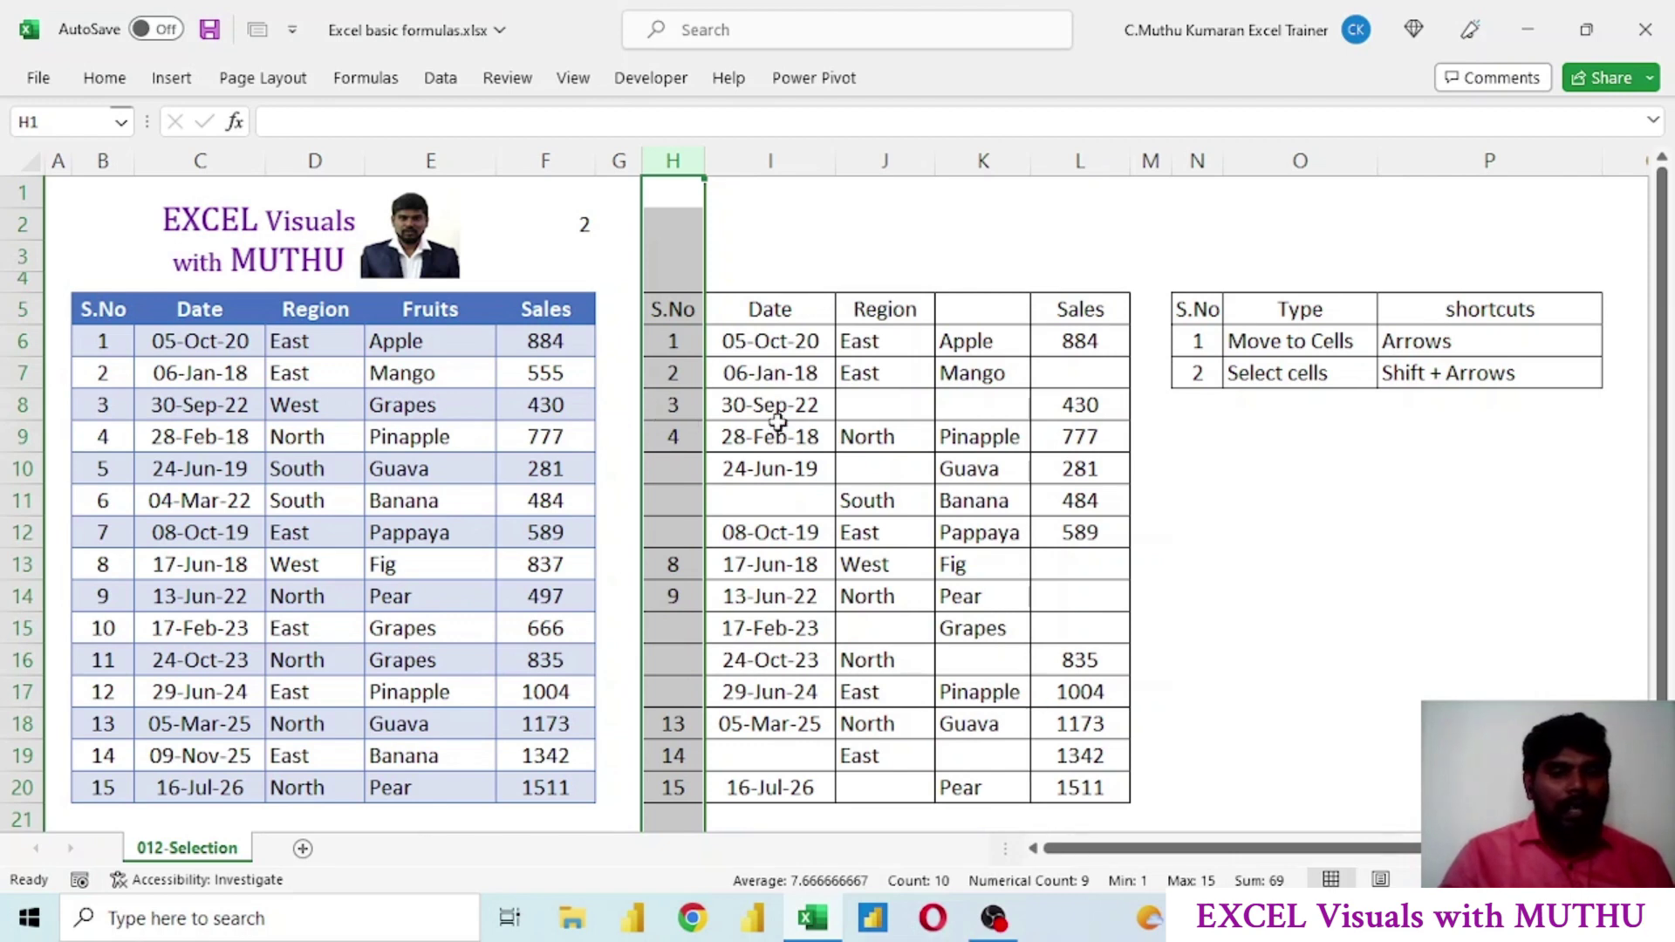
Select the whole of column G from cell G8, and the whole of row 9 from cell E9
{"action": "left_click", "coordinate": [626, 408]}
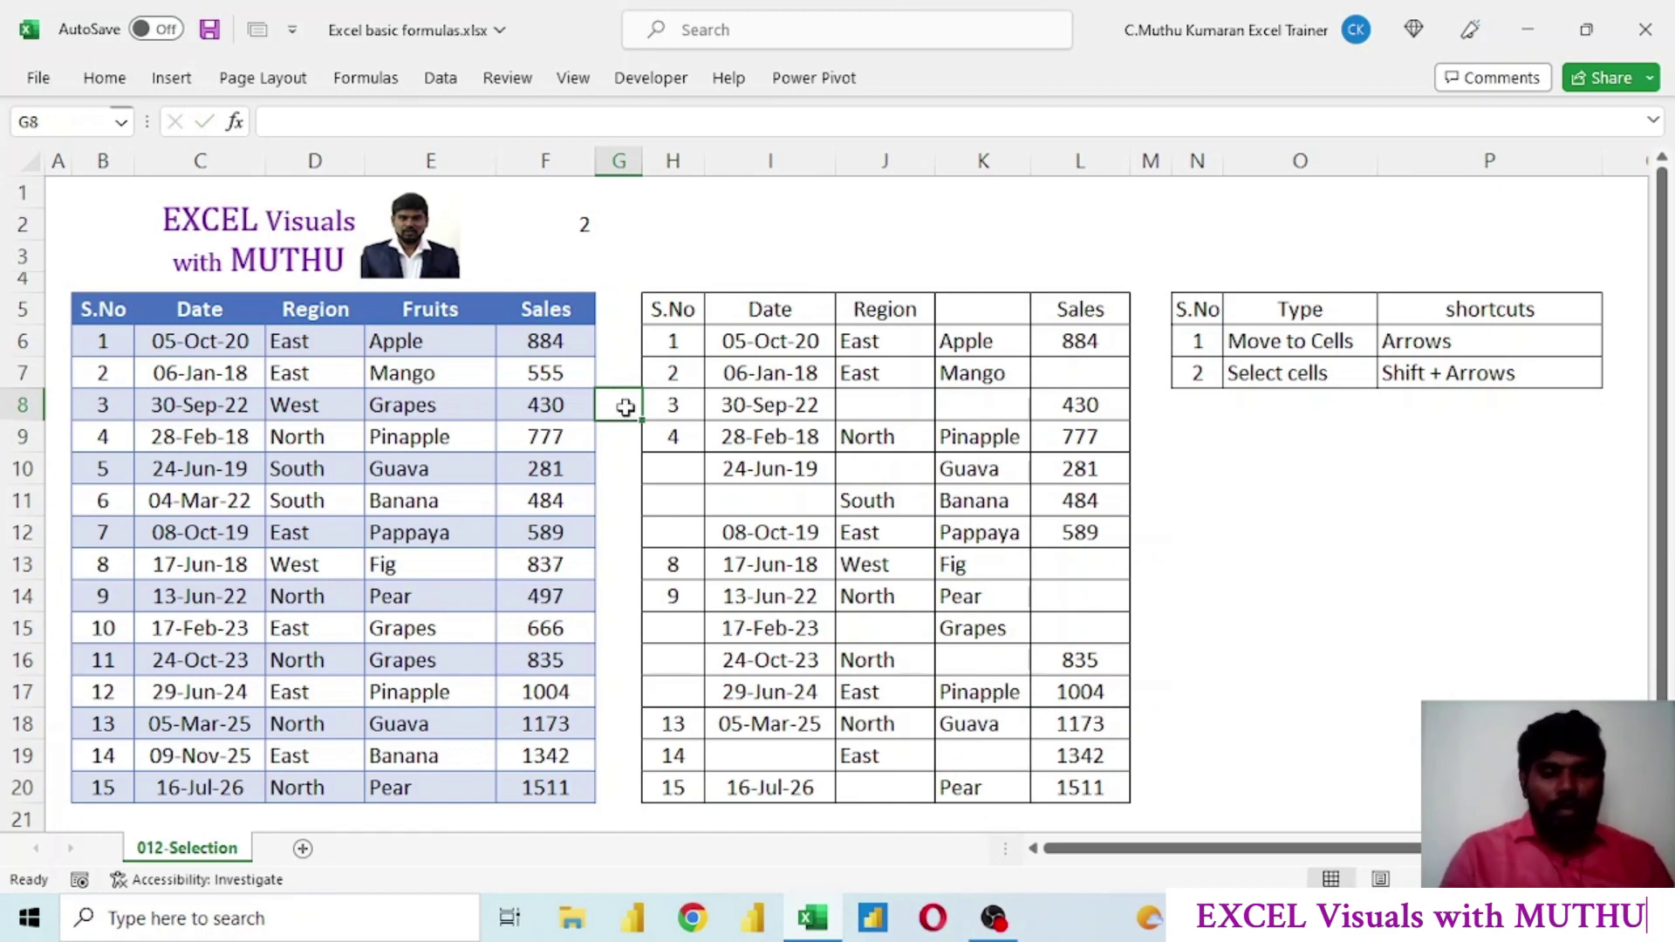
{"action": "key", "text": "ctrl+space"}
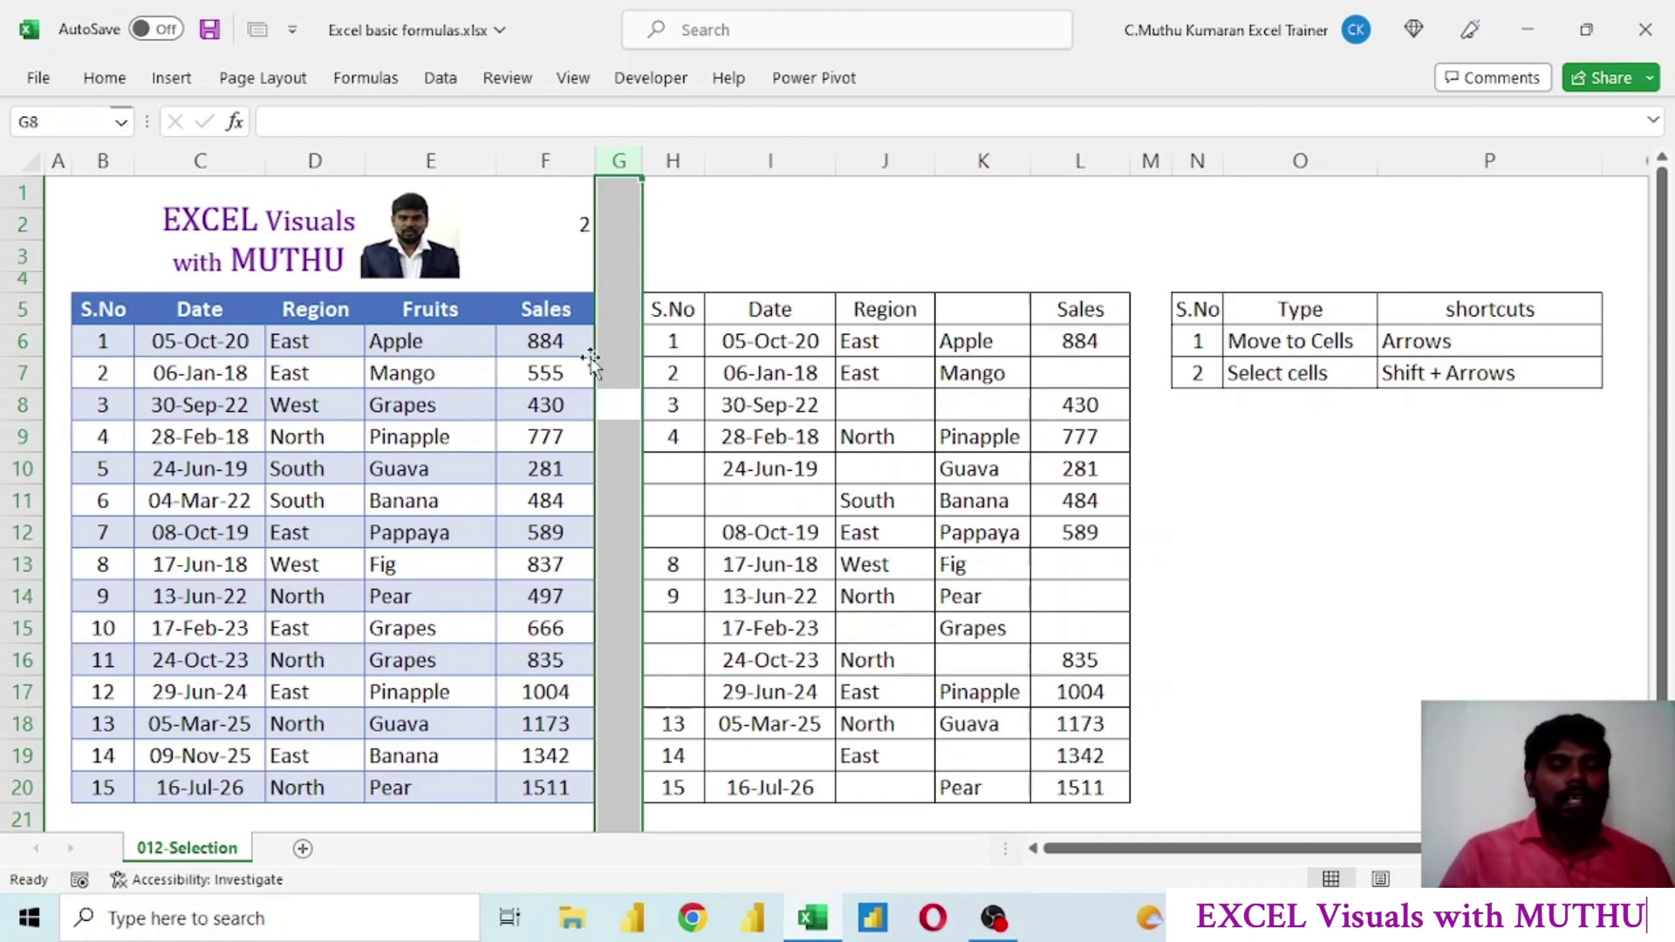
{"action": "scroll", "coordinate": [651, 488], "scroll_direction": "down", "scroll_amount": 9}
{"action": "scroll", "coordinate": [651, 516], "scroll_direction": "up", "scroll_amount": 9}
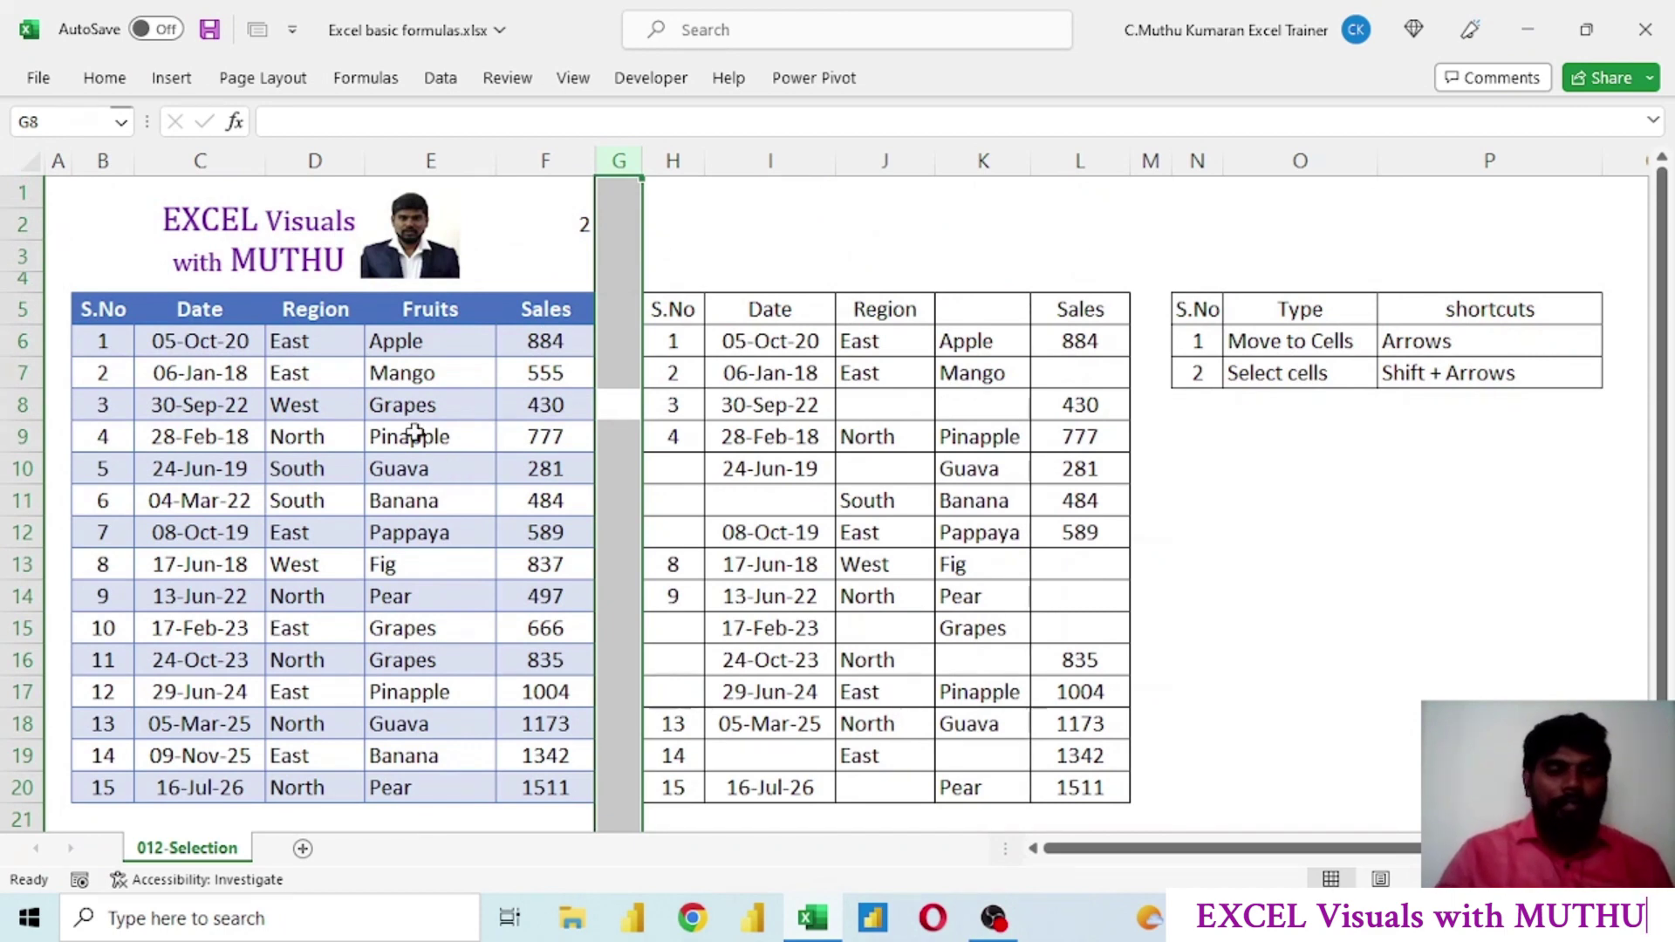
{"action": "left_click", "coordinate": [415, 434]}
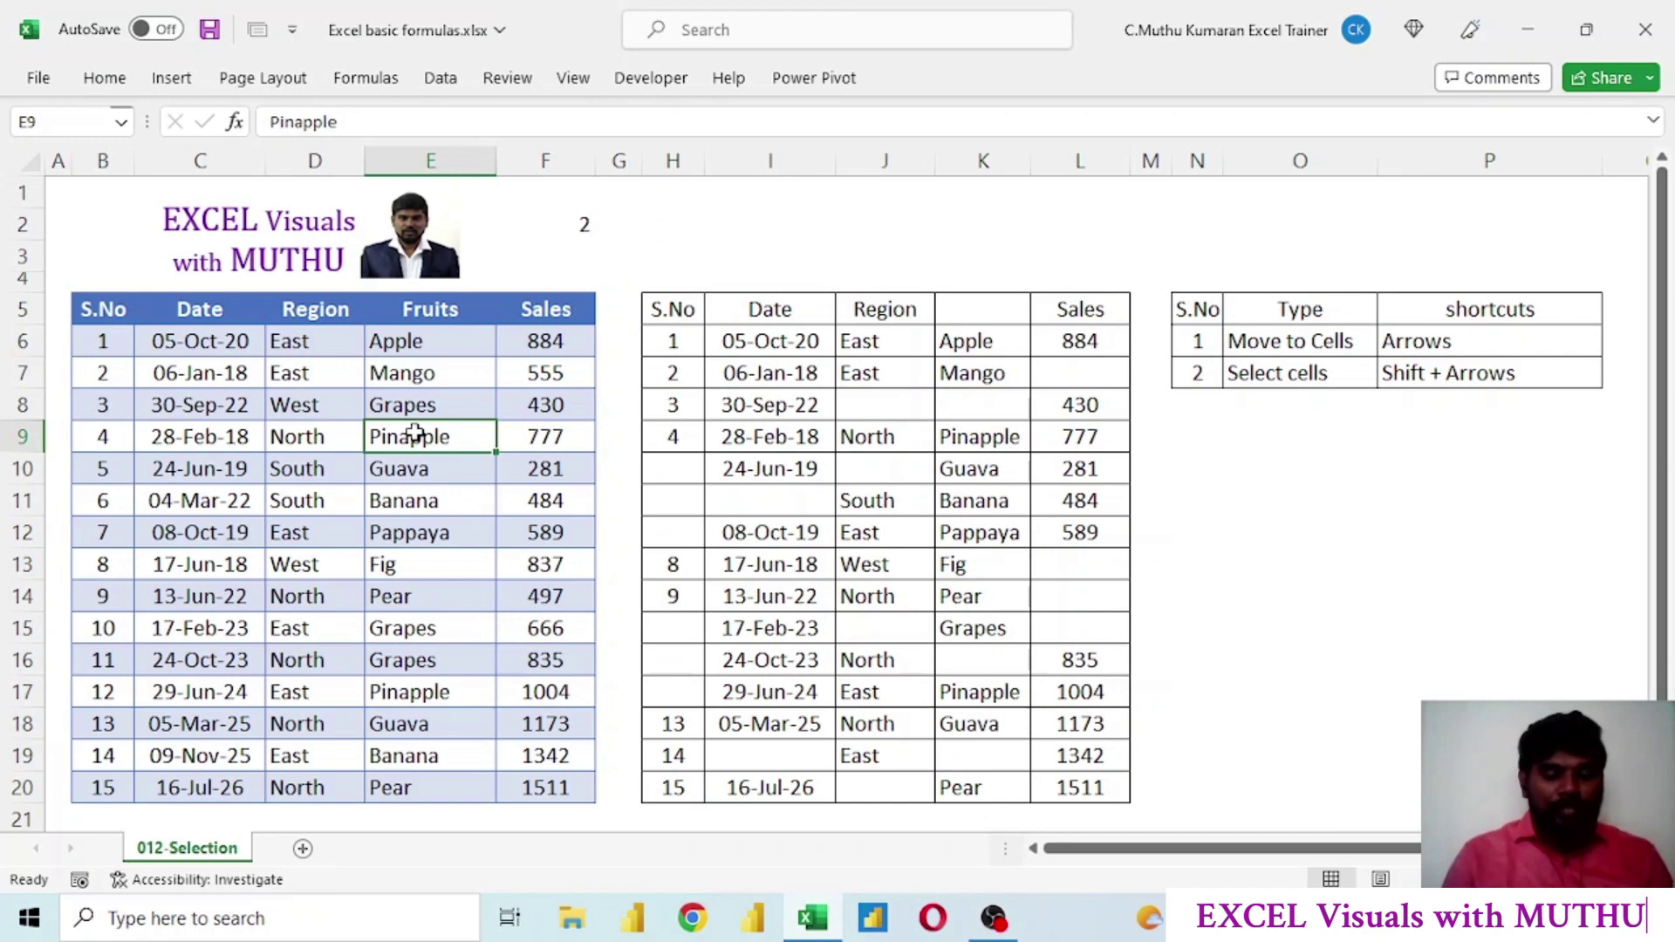
{"action": "key", "text": "shift+space"}
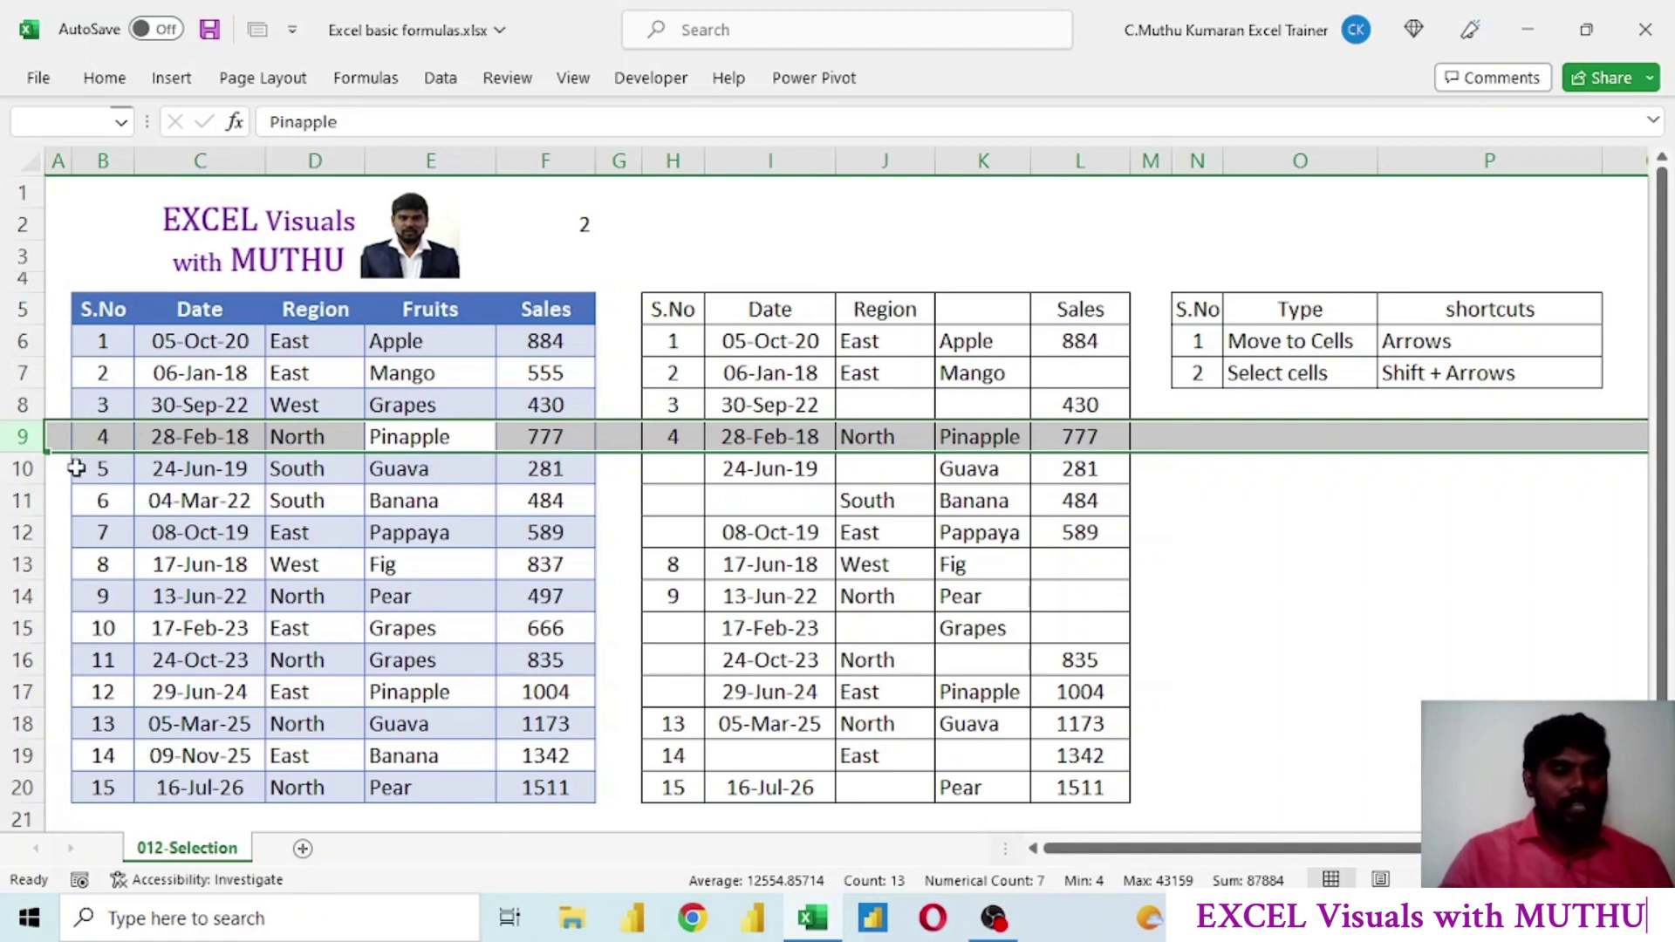
Set cell F2 above the blue table's Sales column to 3, and change it to 4
{"action": "left_click", "coordinate": [562, 224]}
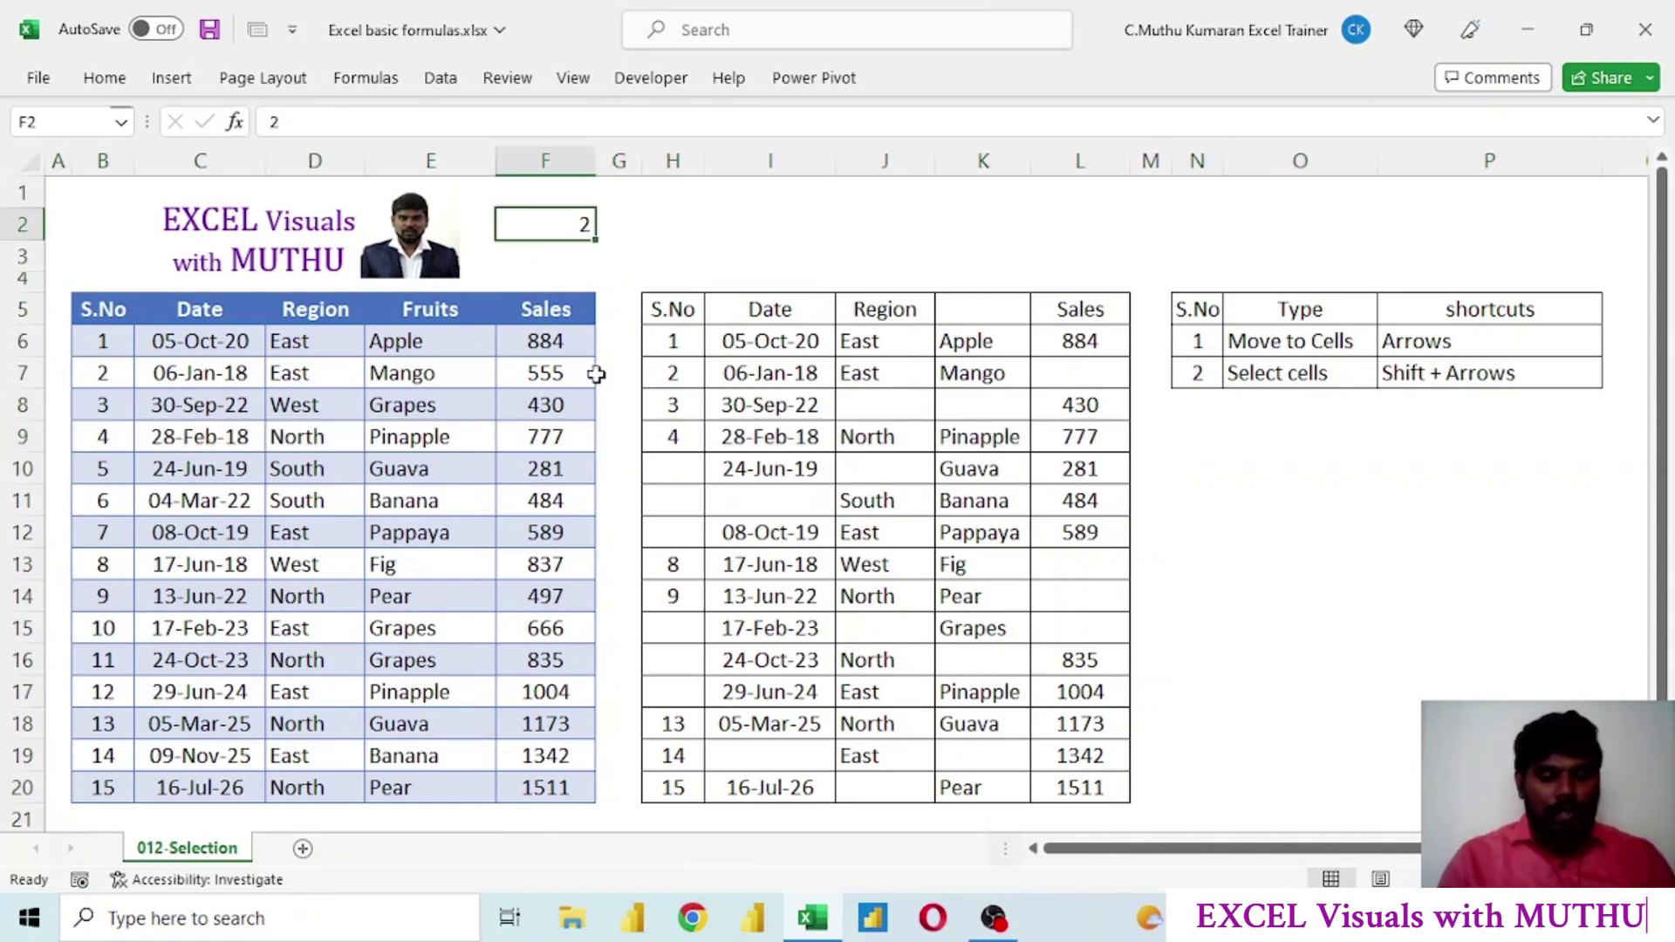
{"action": "type", "text": "3"}
{"action": "key", "text": "Return"}
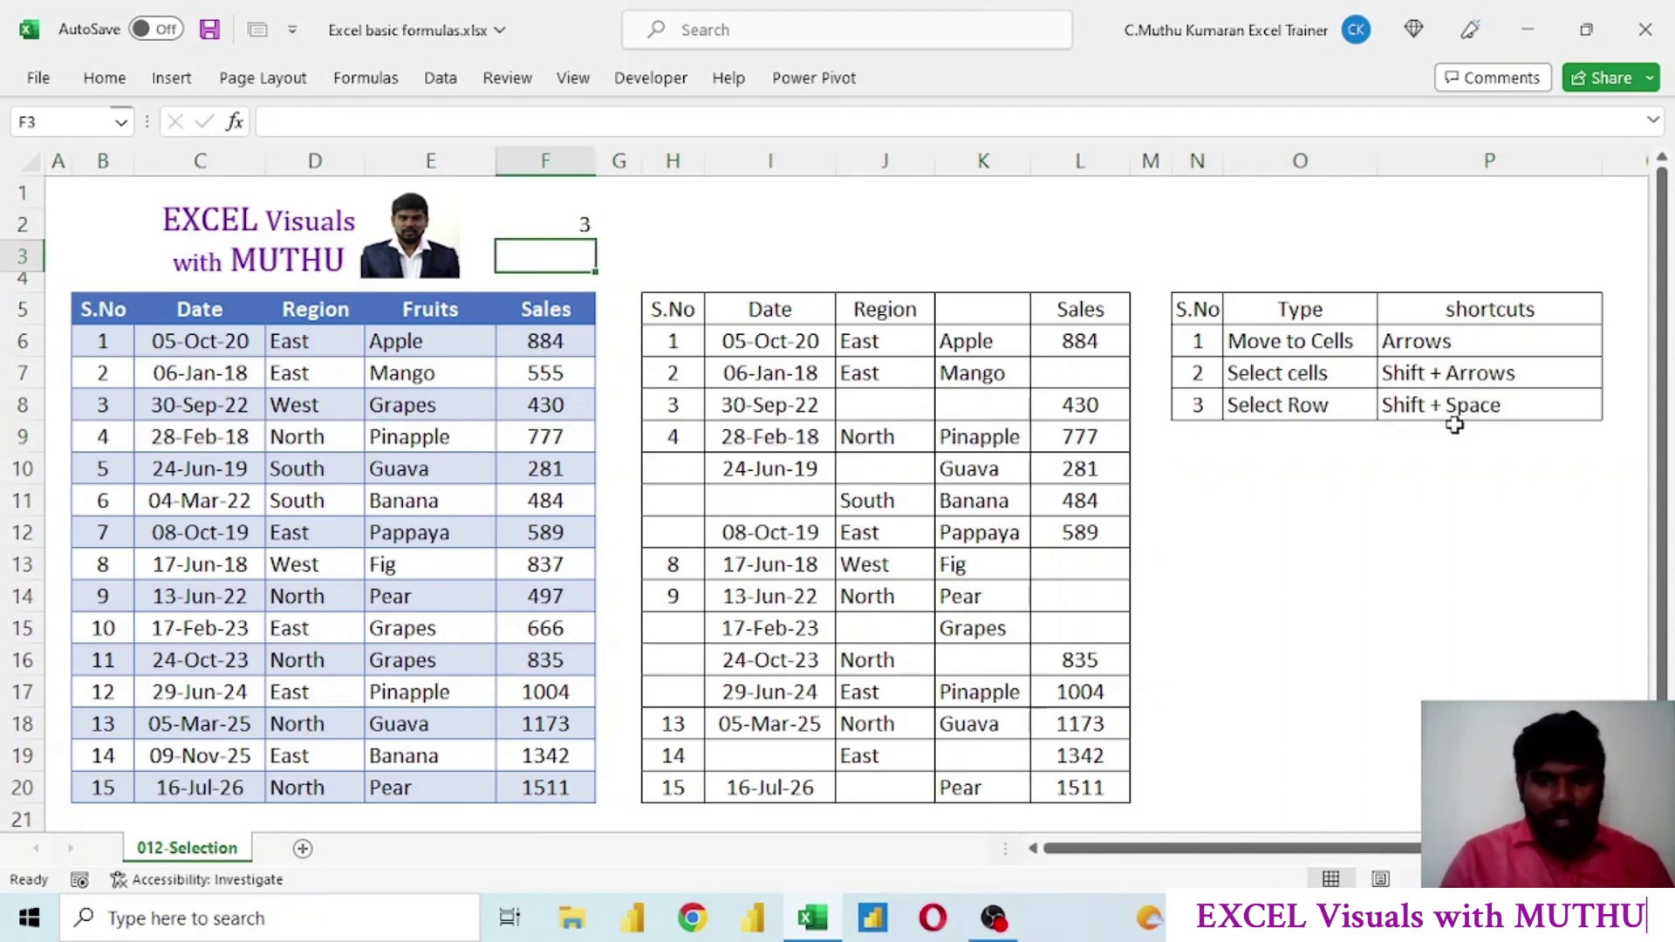
{"action": "key", "text": "Up"}
{"action": "type", "text": "4"}
{"action": "key", "text": "Return"}
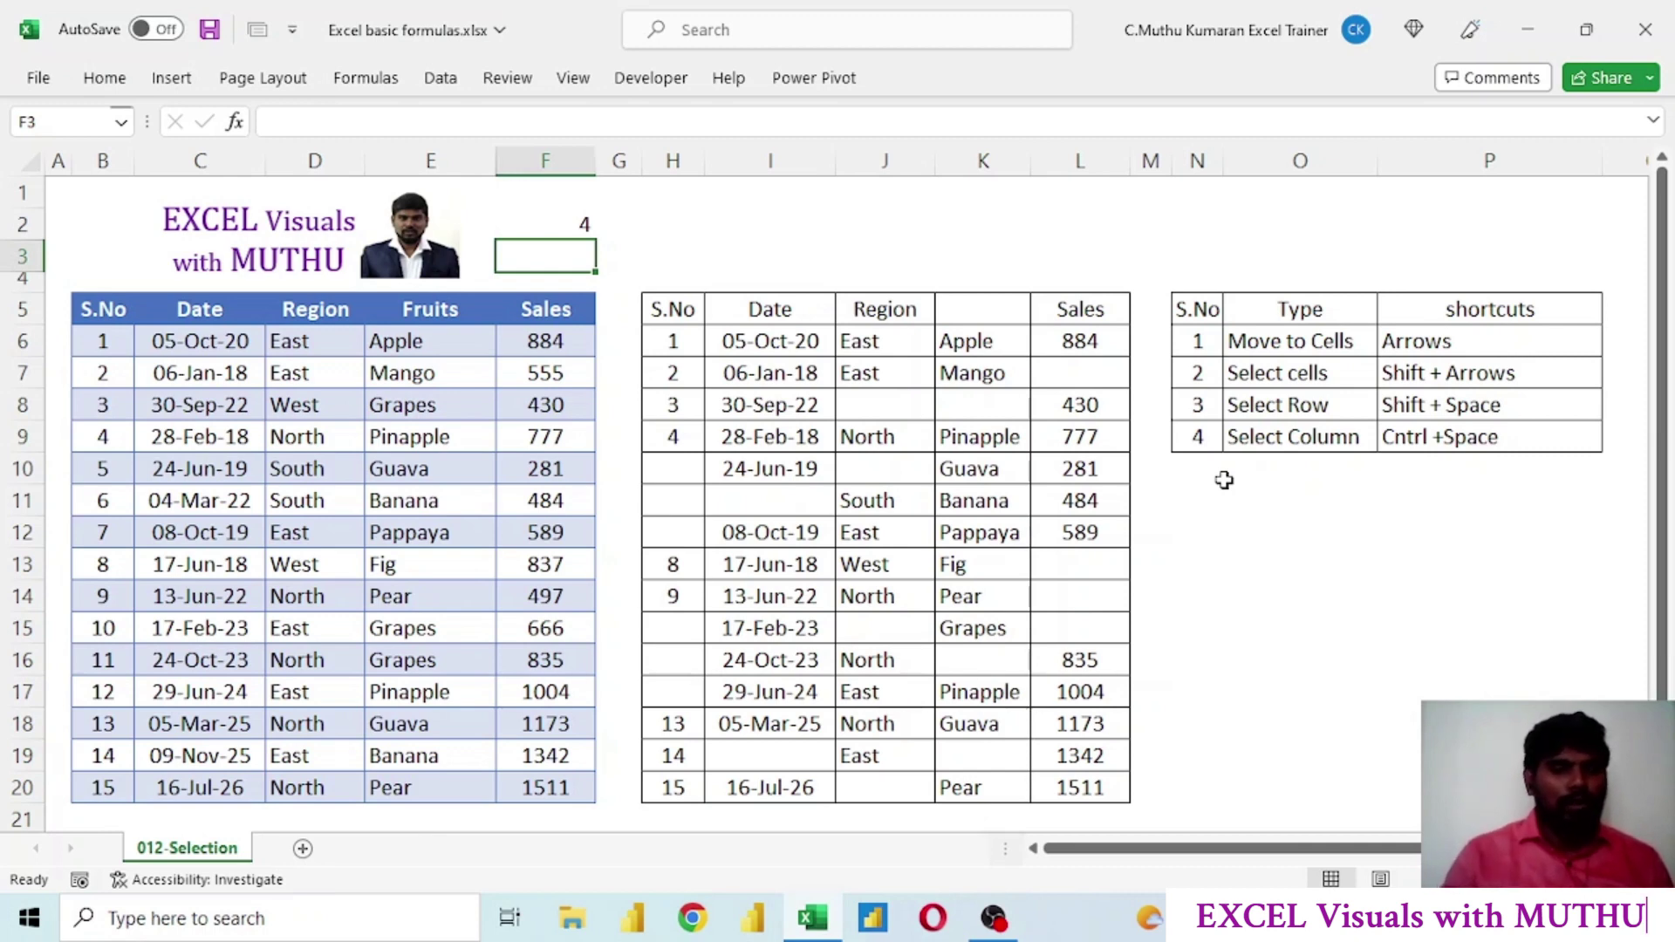
Select the whole of column F from cell F8, and expand the selection to the entire worksheet
{"action": "left_click", "coordinate": [518, 403]}
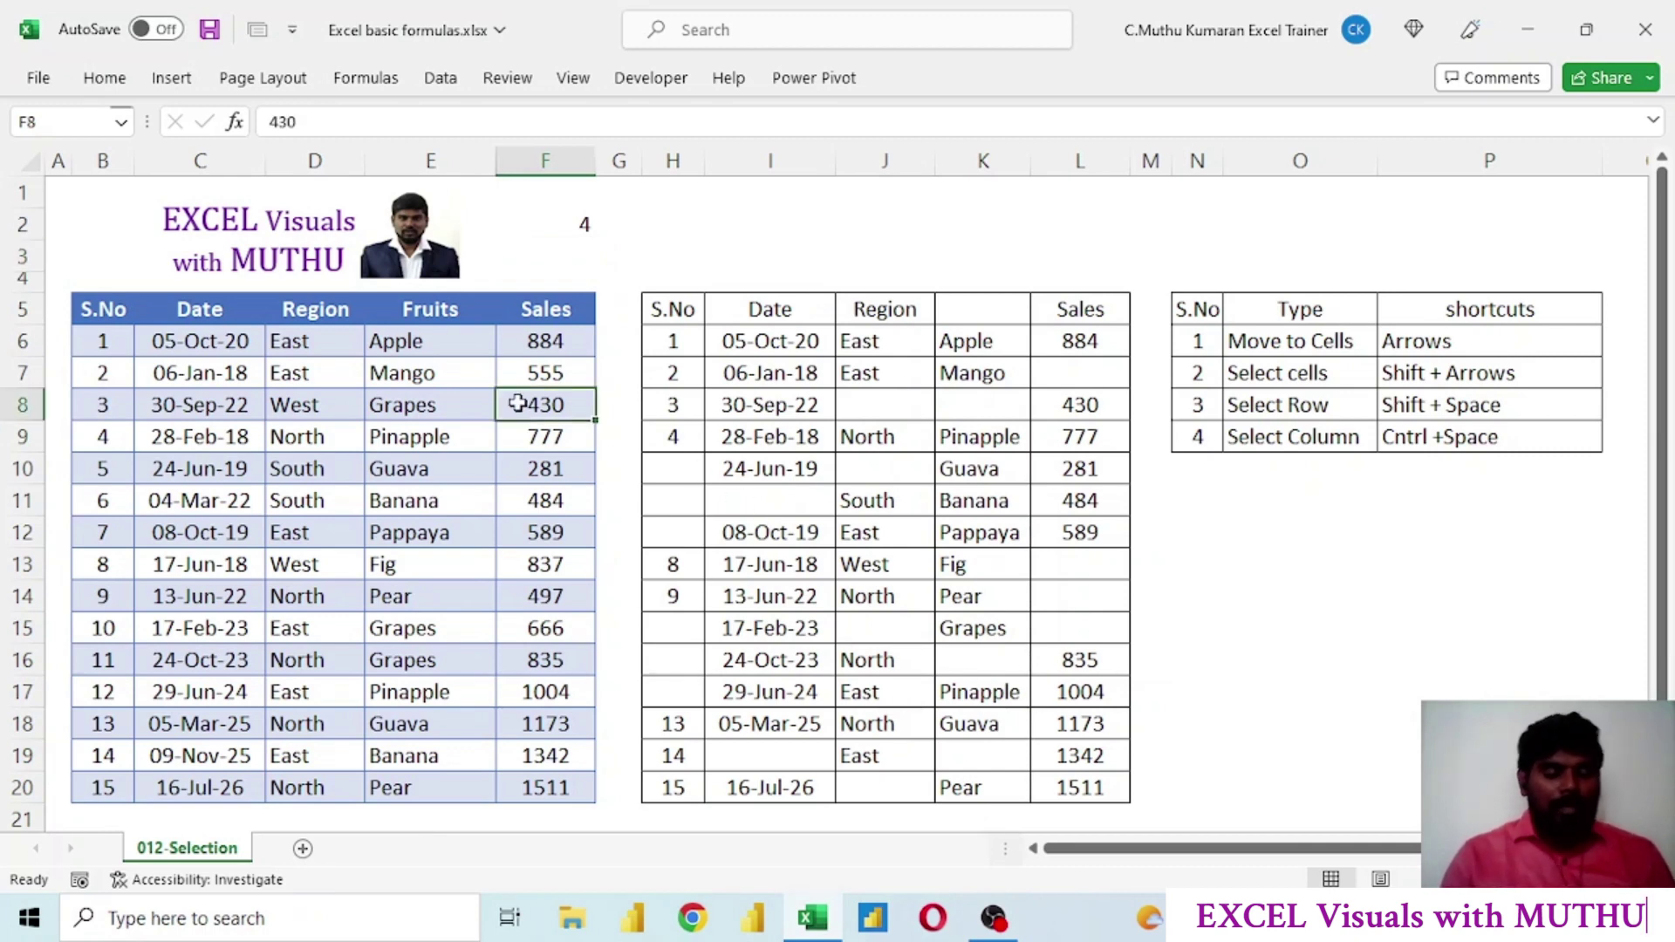
{"action": "key", "text": "ctrl+space"}
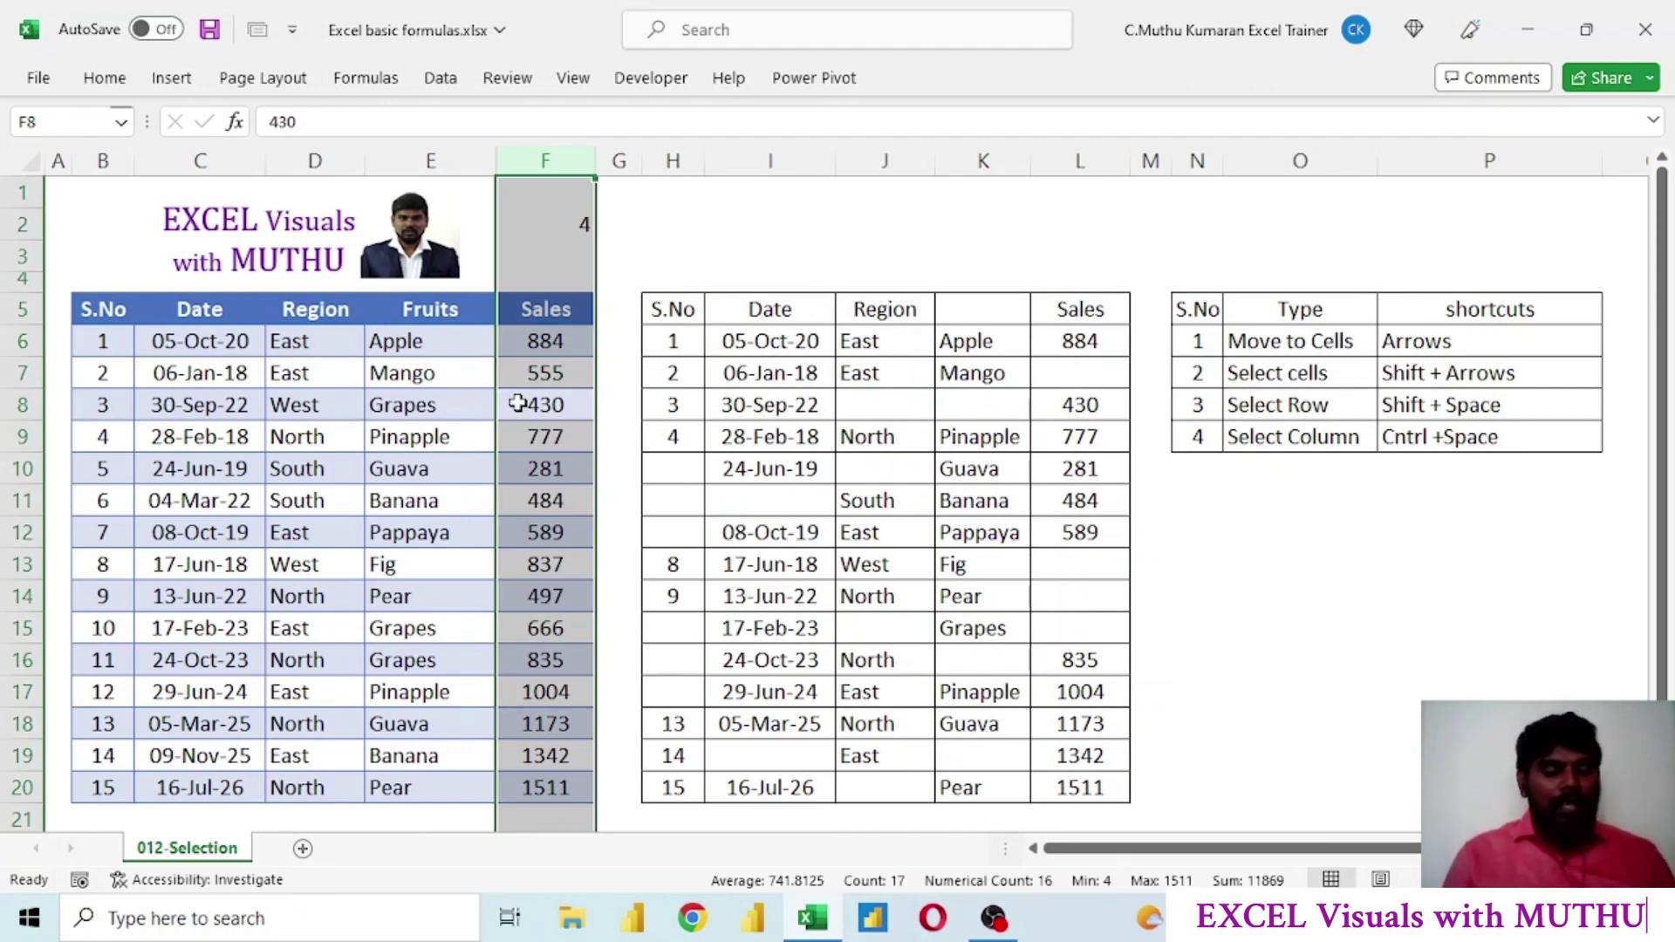
{"action": "key", "text": "ctrl+a"}
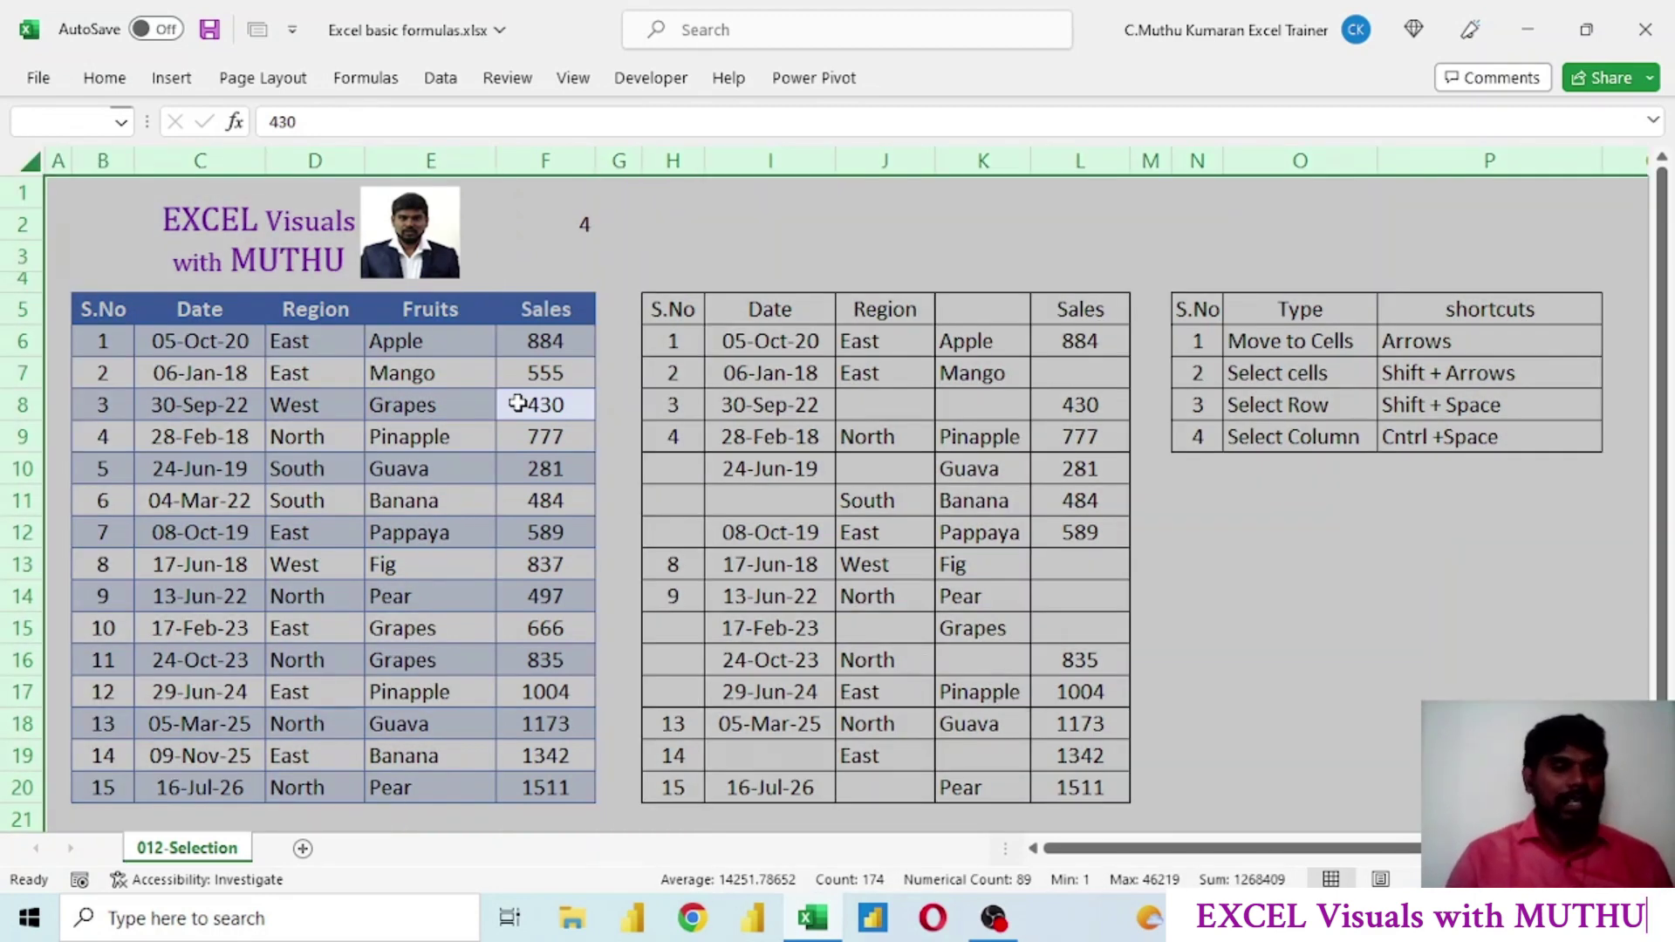
Select the whole of row 9 from cell D9, and the whole of column D from cell D10
{"action": "left_click", "coordinate": [331, 442]}
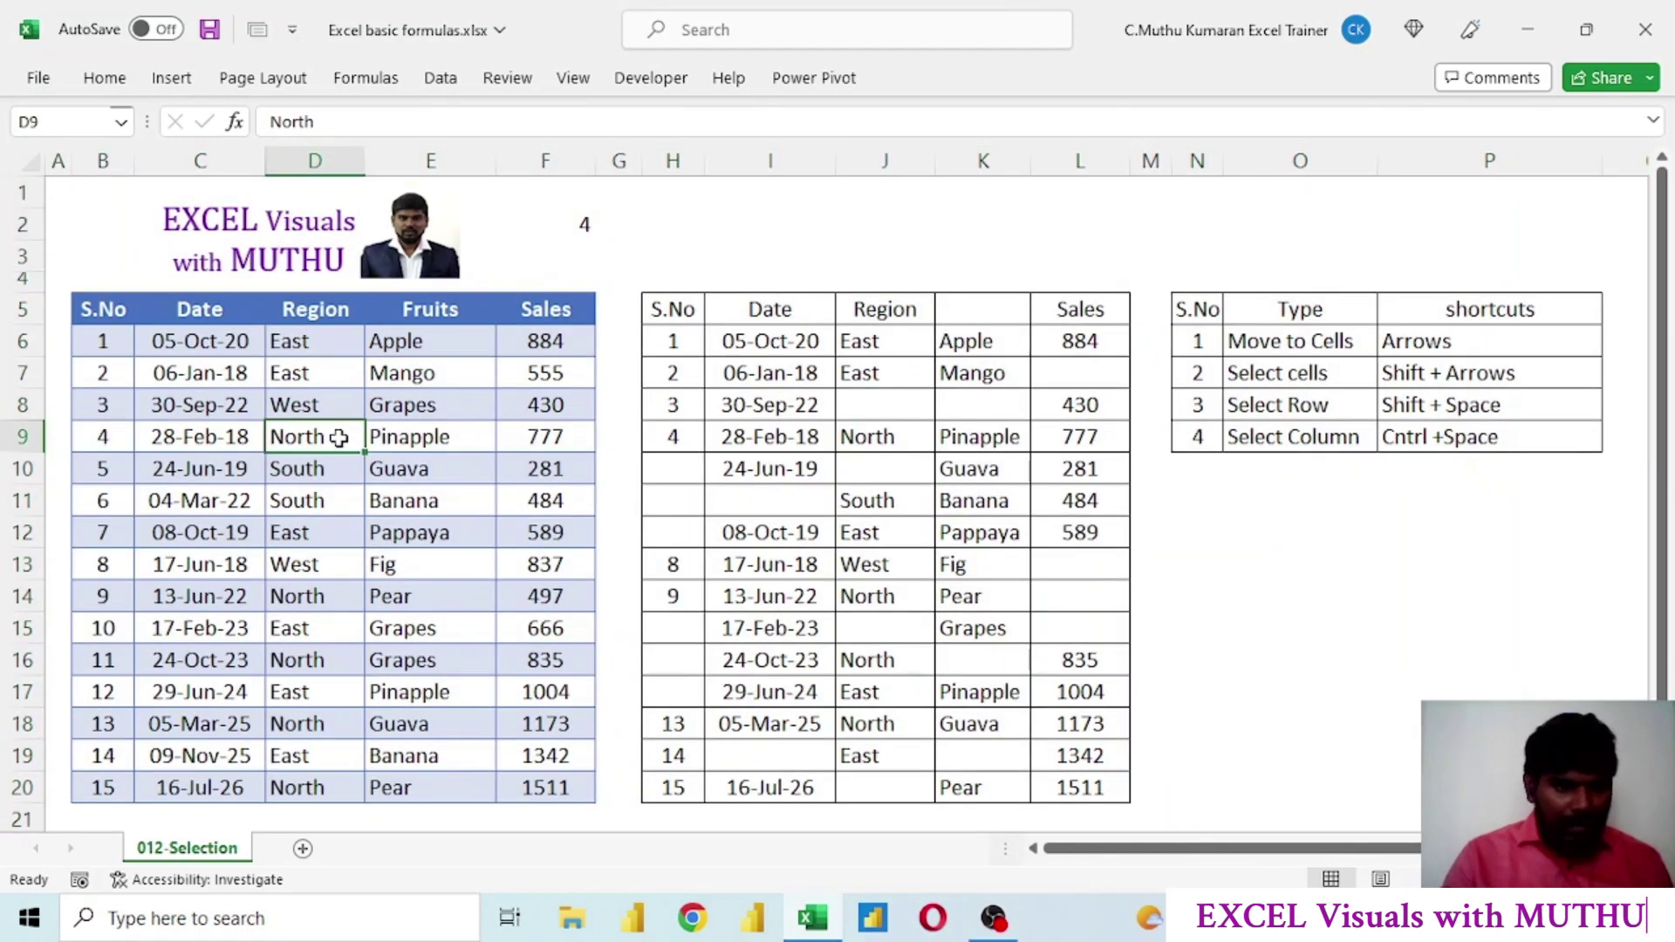
{"action": "key", "text": "shift+space"}
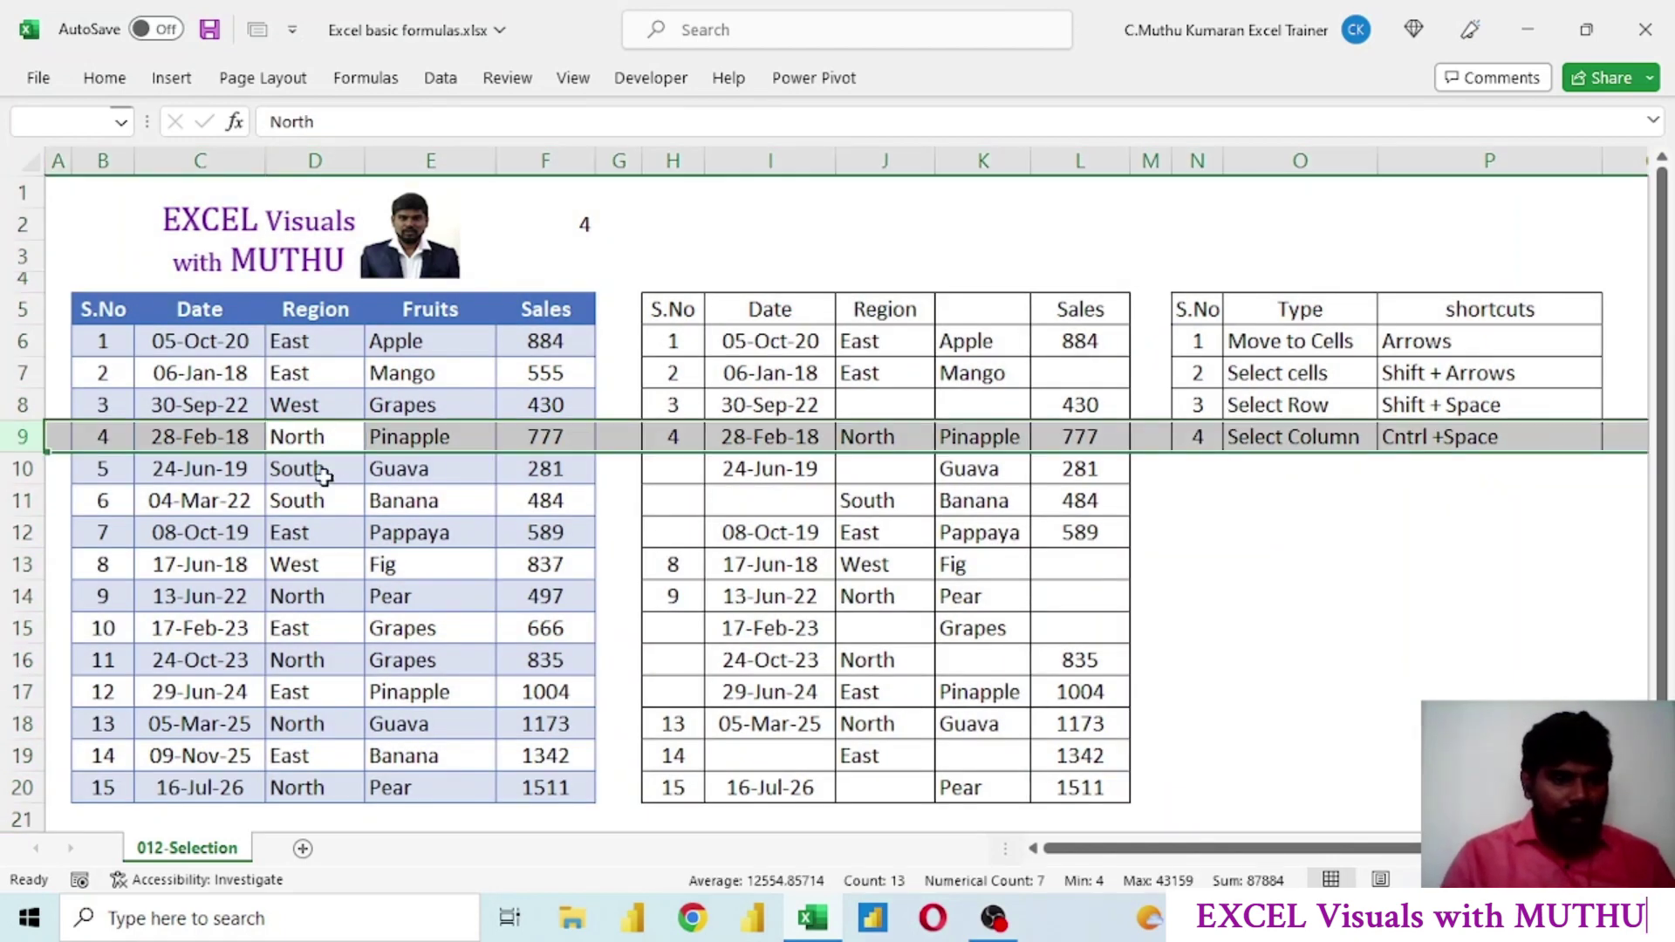
{"action": "left_click", "coordinate": [325, 475]}
{"action": "key", "text": "ctrl+space"}
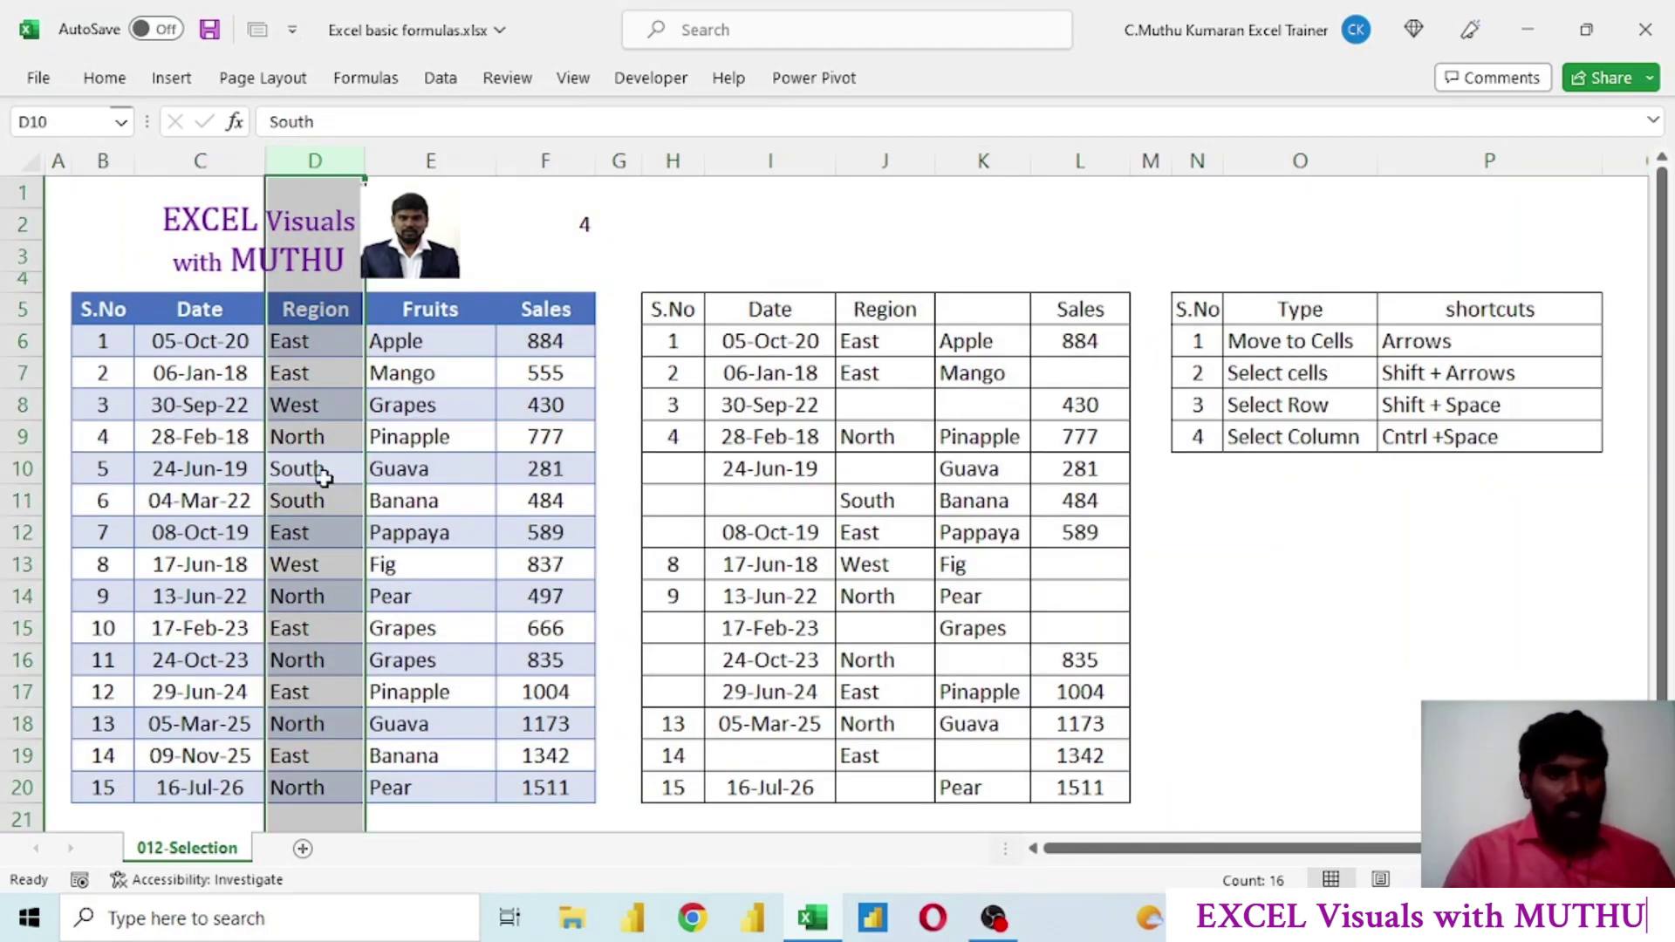
Select the range C8:D14 in the blue table, and expand the selection to the entire worksheet
{"action": "left_click", "coordinate": [324, 436]}
{"action": "left_click_drag", "start_coordinate": [179, 405], "coordinate": [305, 596]}
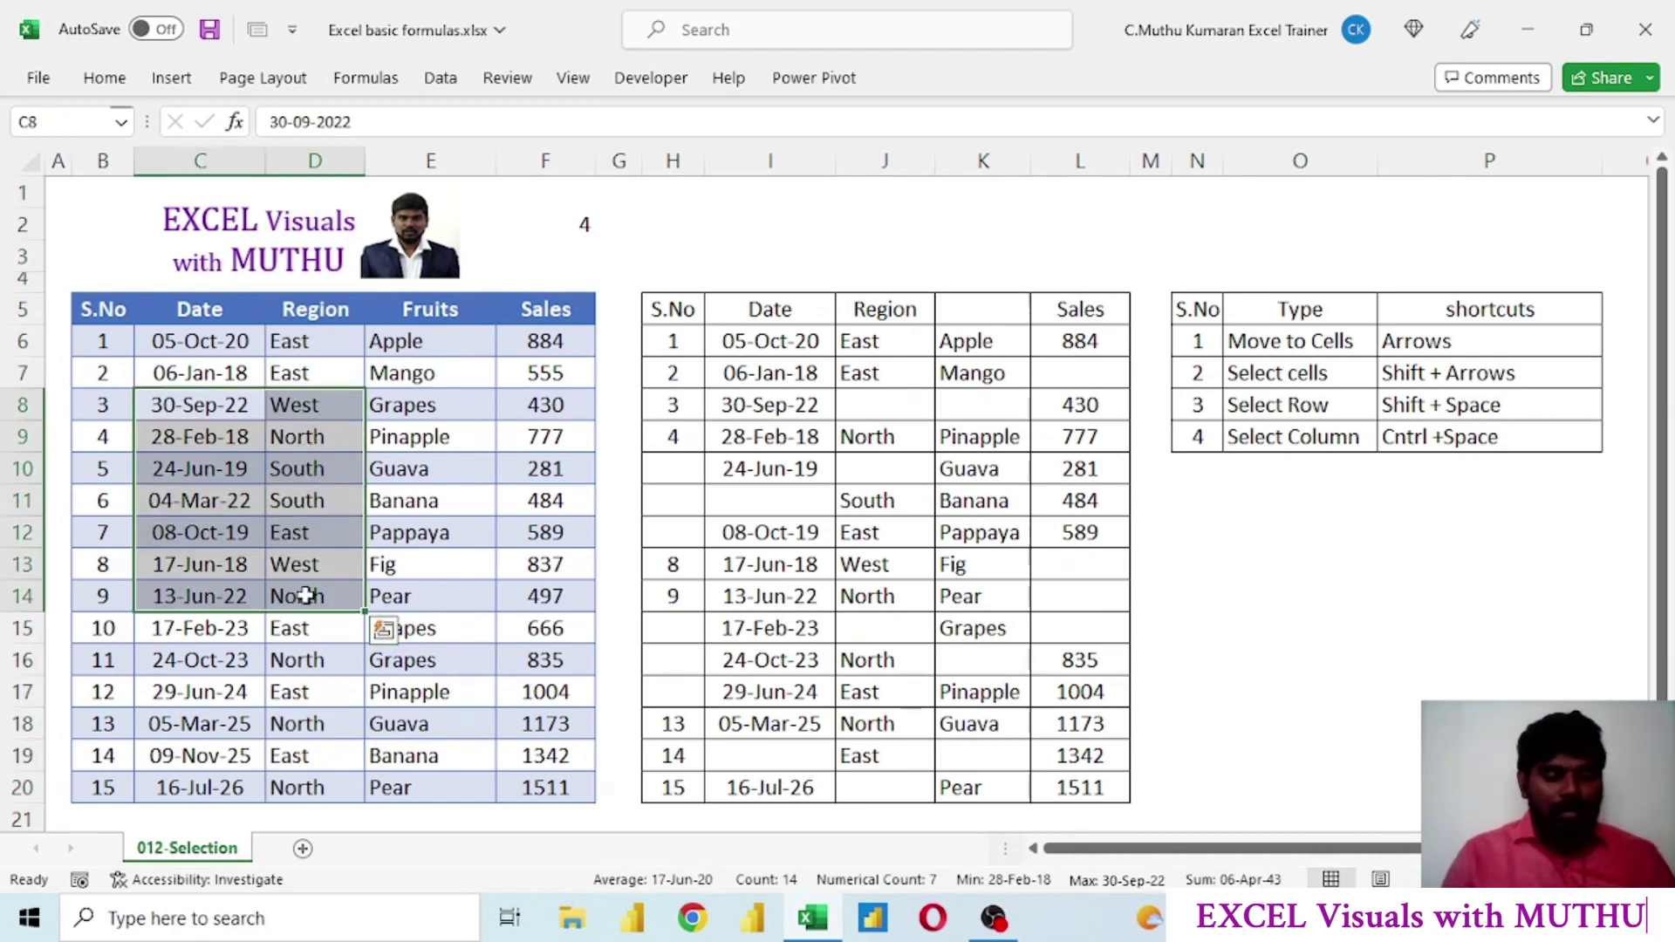
{"action": "key", "text": "ctrl+space"}
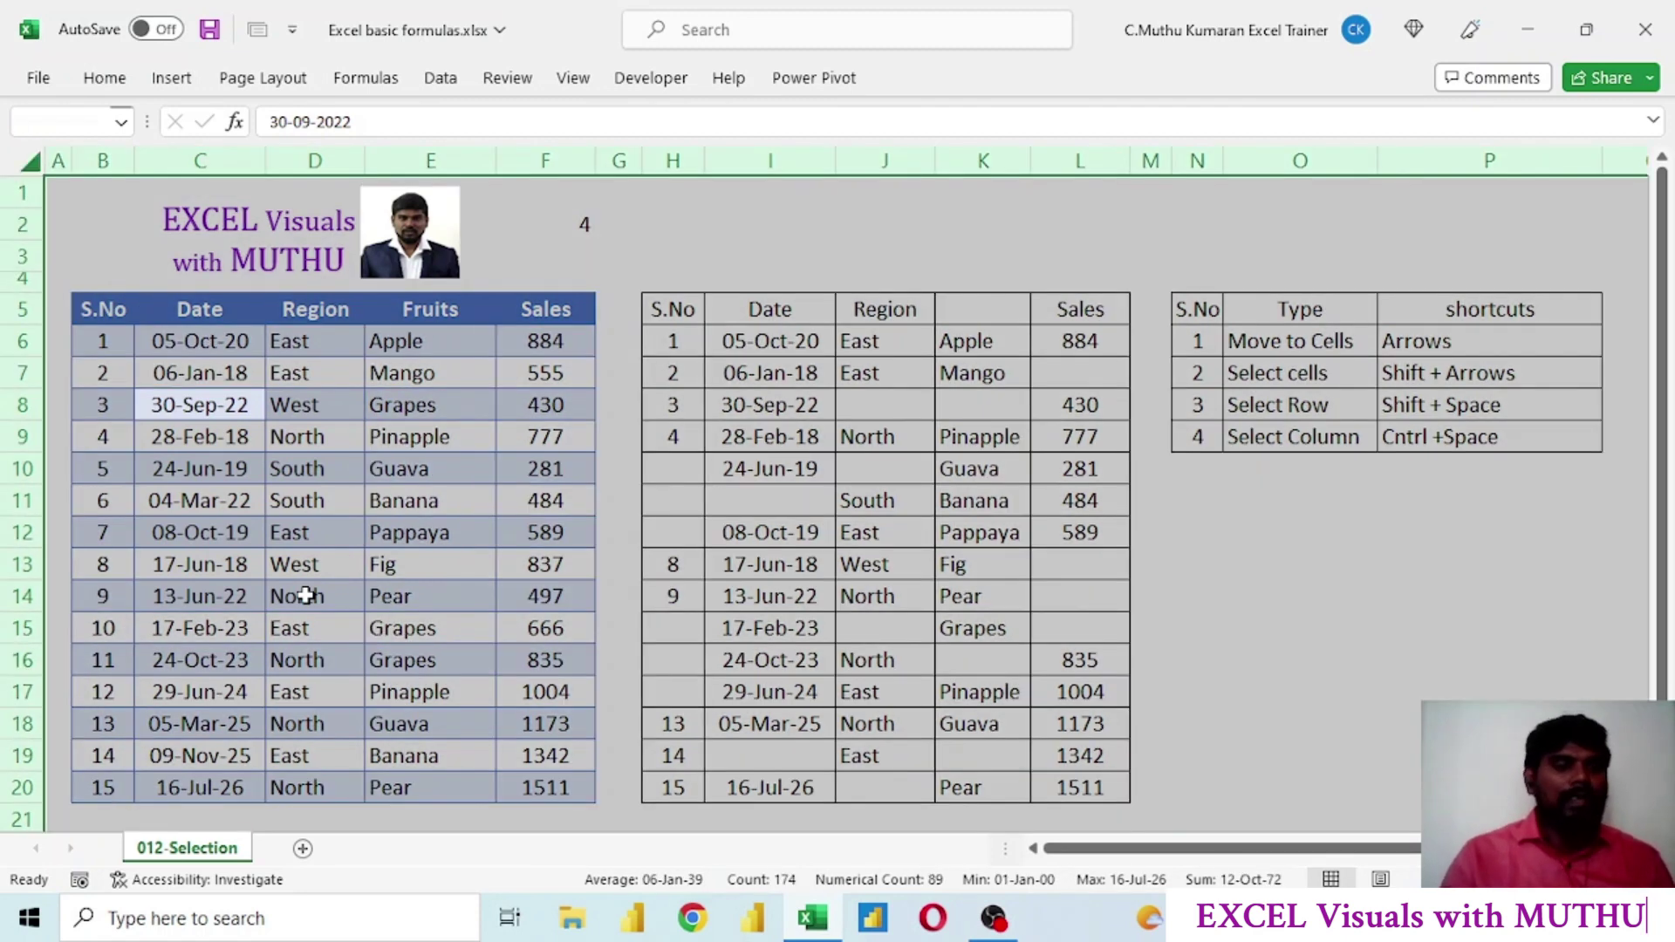
Select C9:D12 and expand it to the full rows 9 to 12, ending with only cell E9 selected
{"action": "left_click_drag", "start_coordinate": [200, 436], "coordinate": [347, 541]}
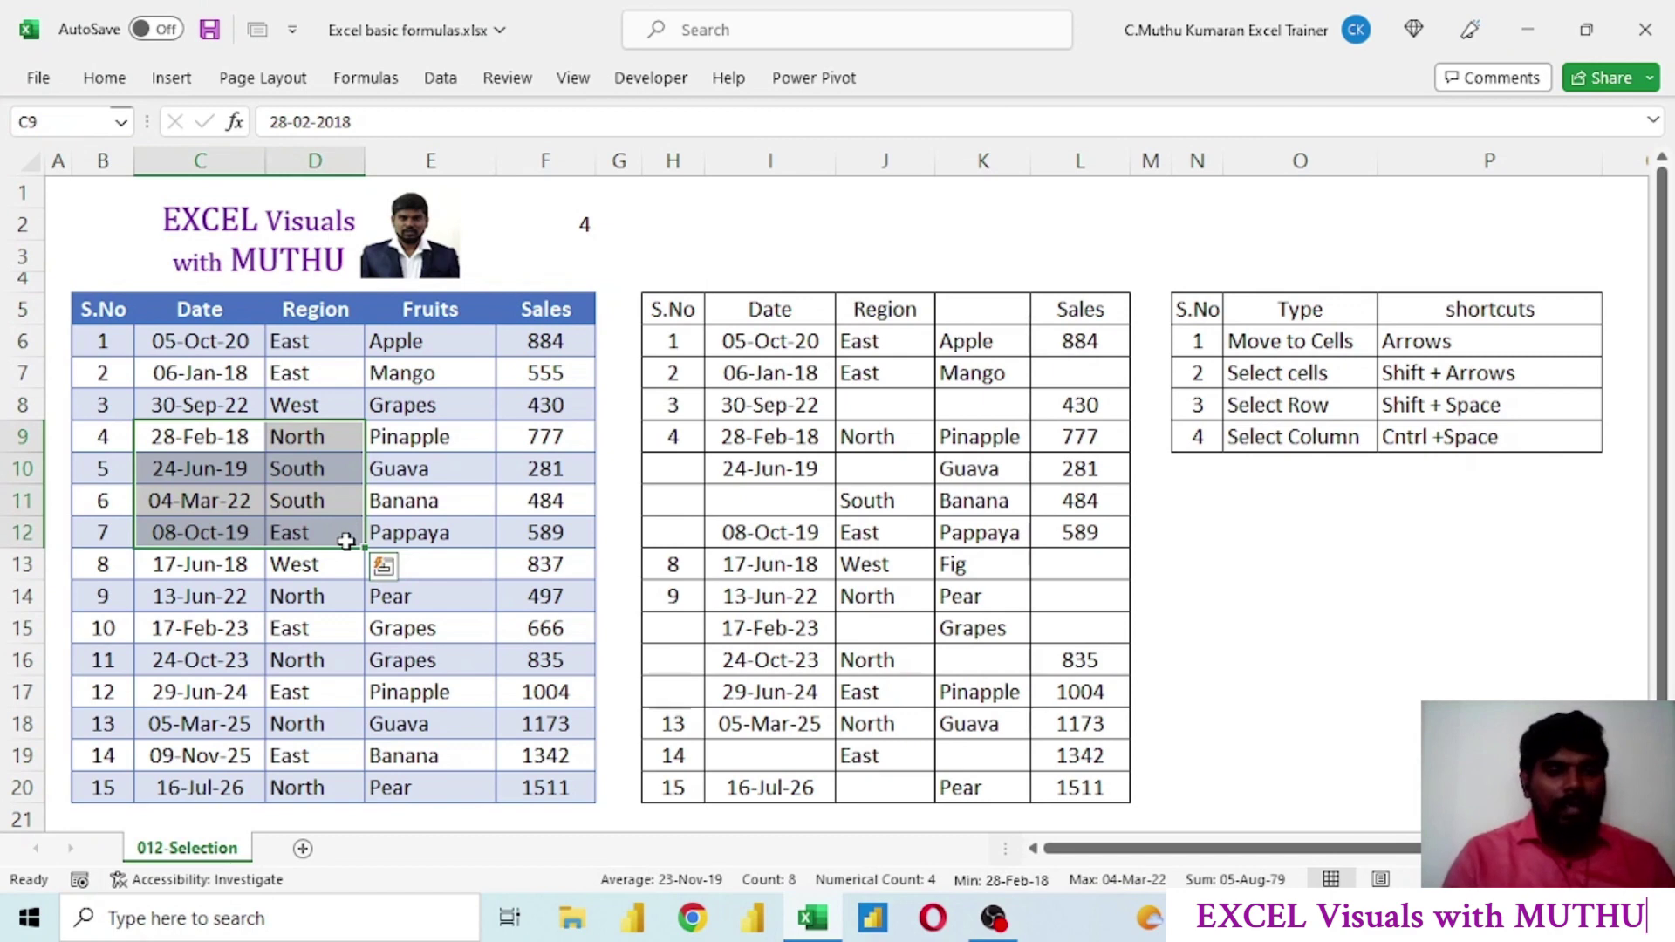
{"action": "key", "text": "shift+space"}
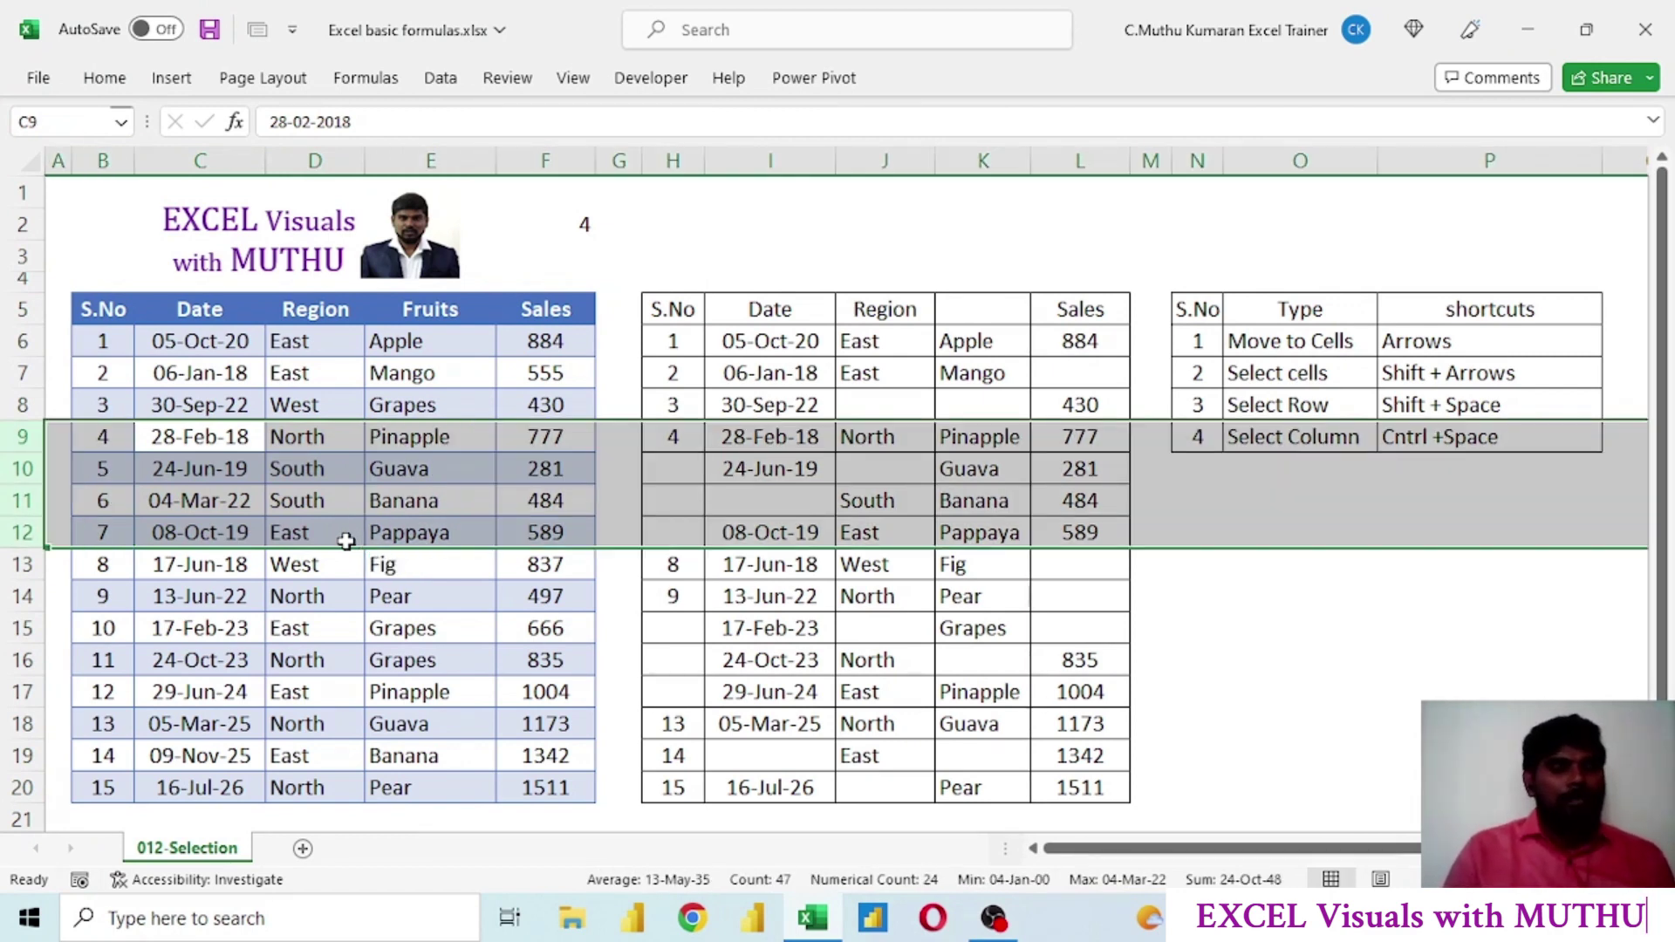
{"action": "left_click", "coordinate": [377, 433]}
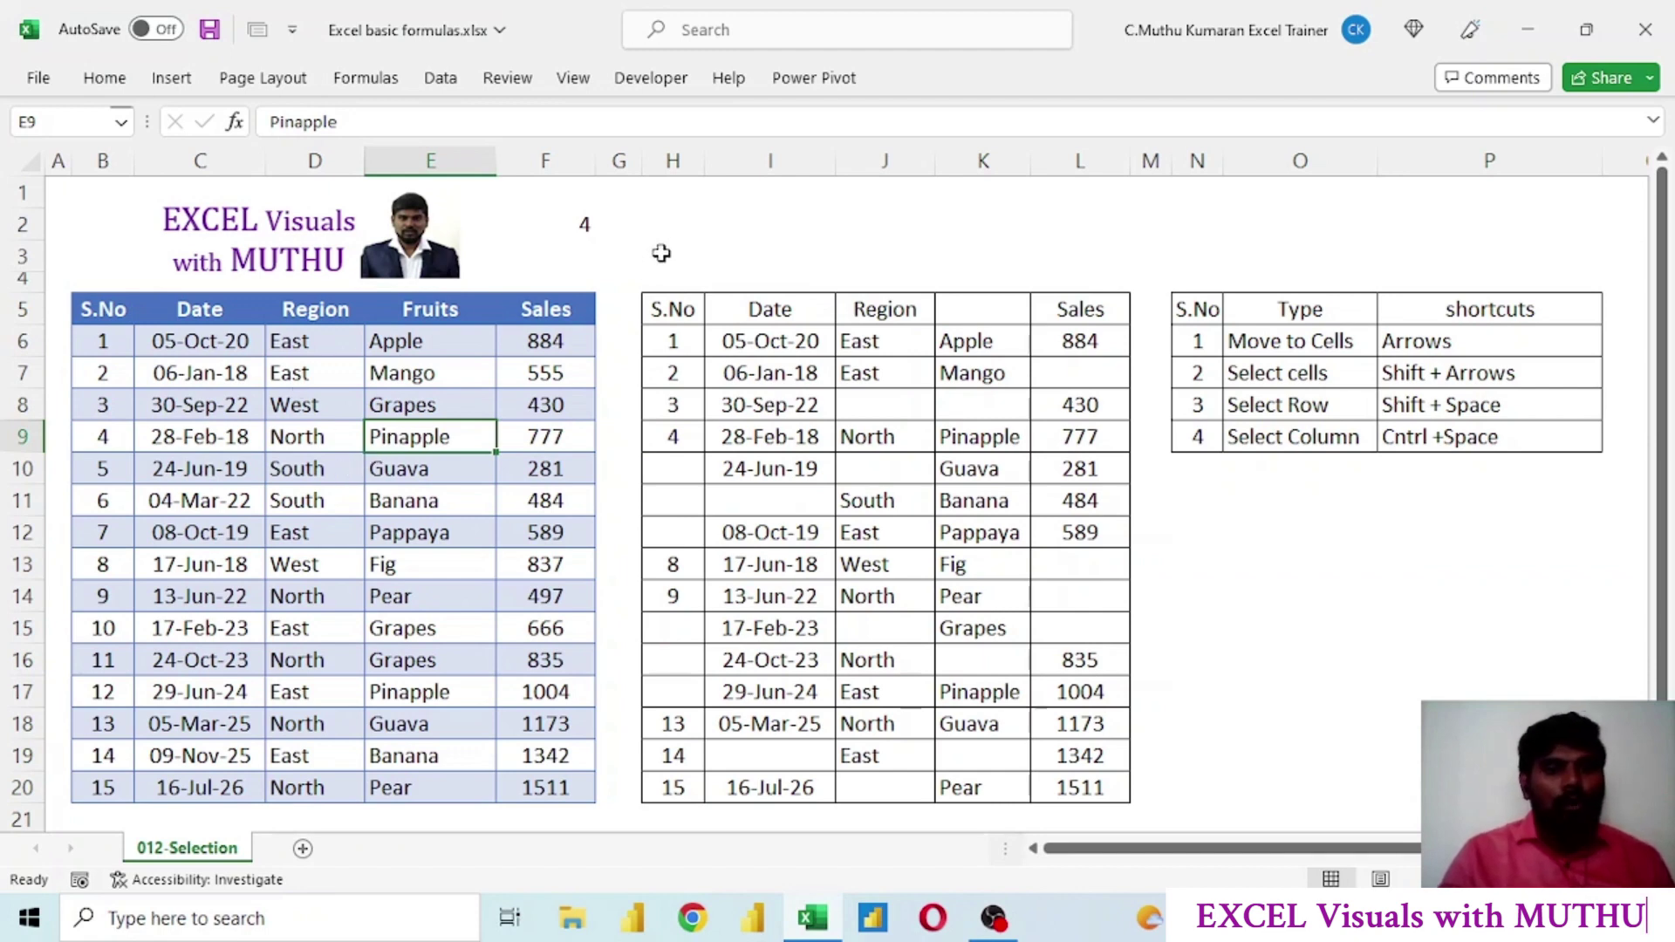
Select the entire worksheet, reduce the selection to a single cell, and select the whole of column F from cell F9
{"action": "left_click", "coordinate": [30, 162]}
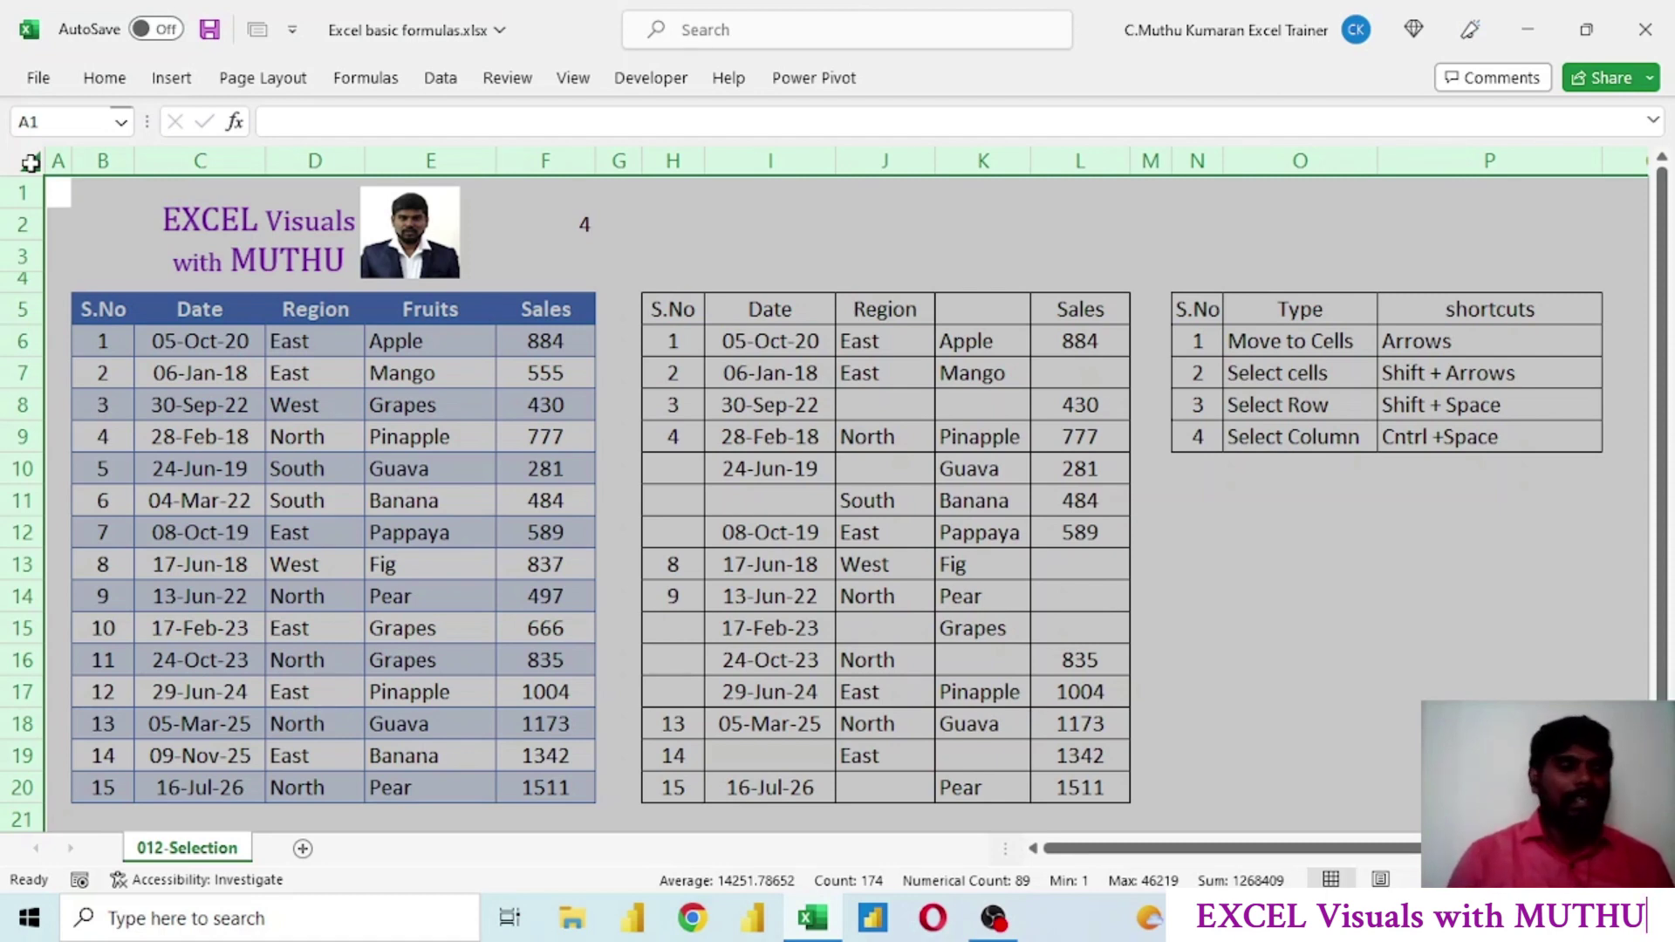
{"action": "left_click", "coordinate": [105, 375]}
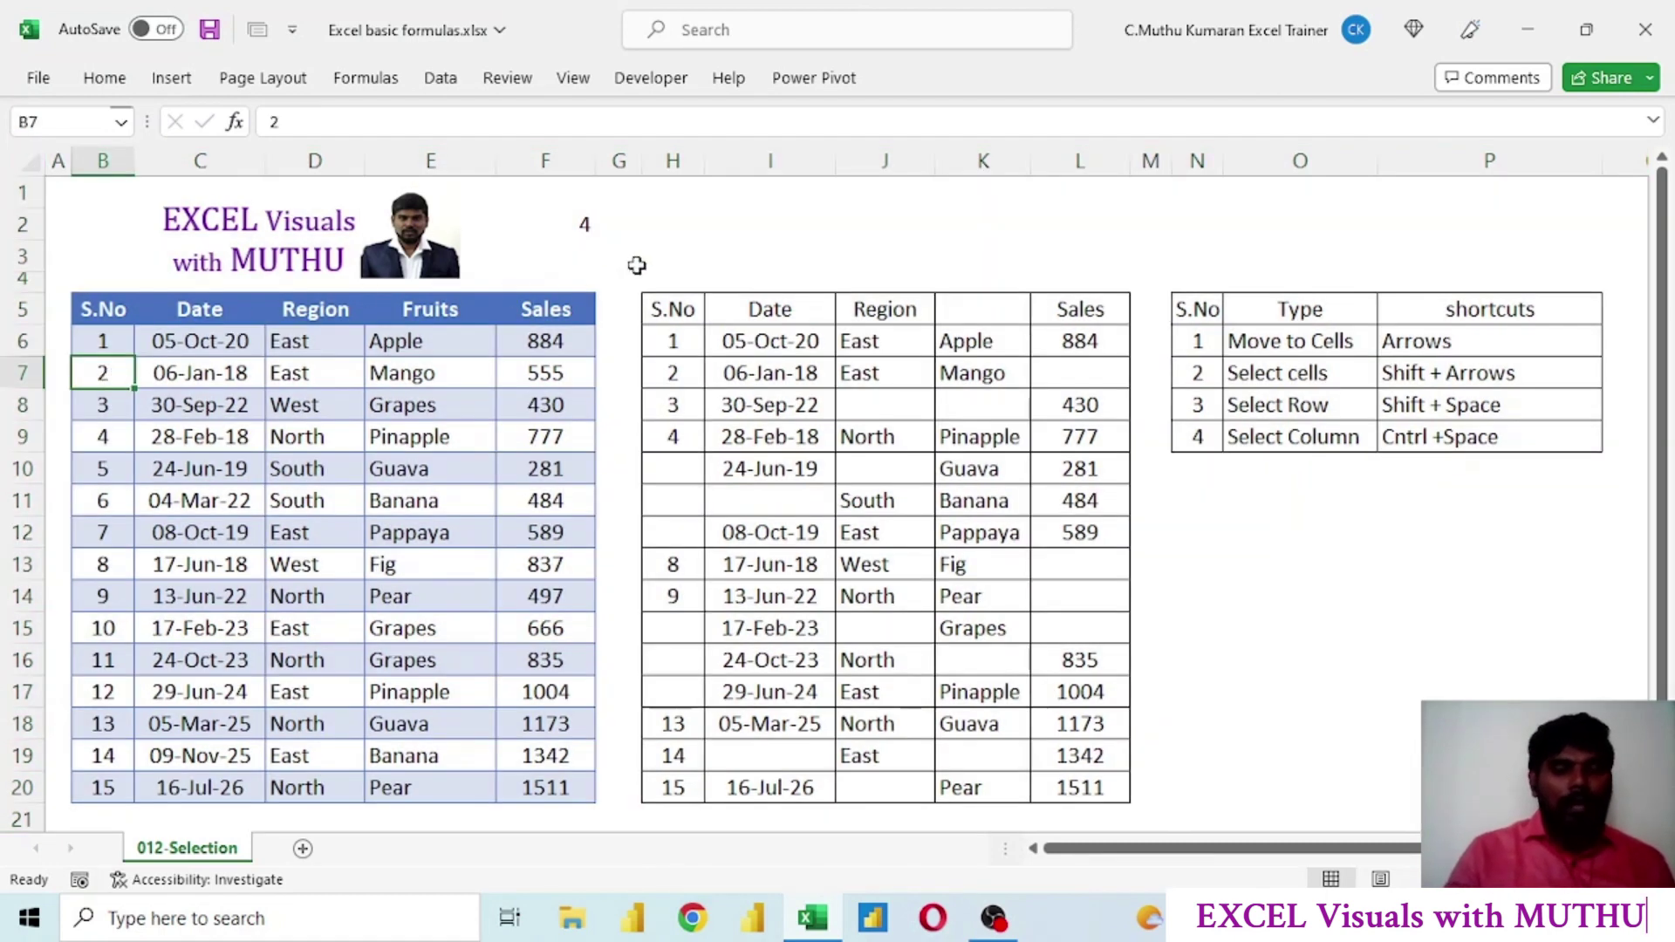
{"action": "left_click", "coordinate": [546, 428]}
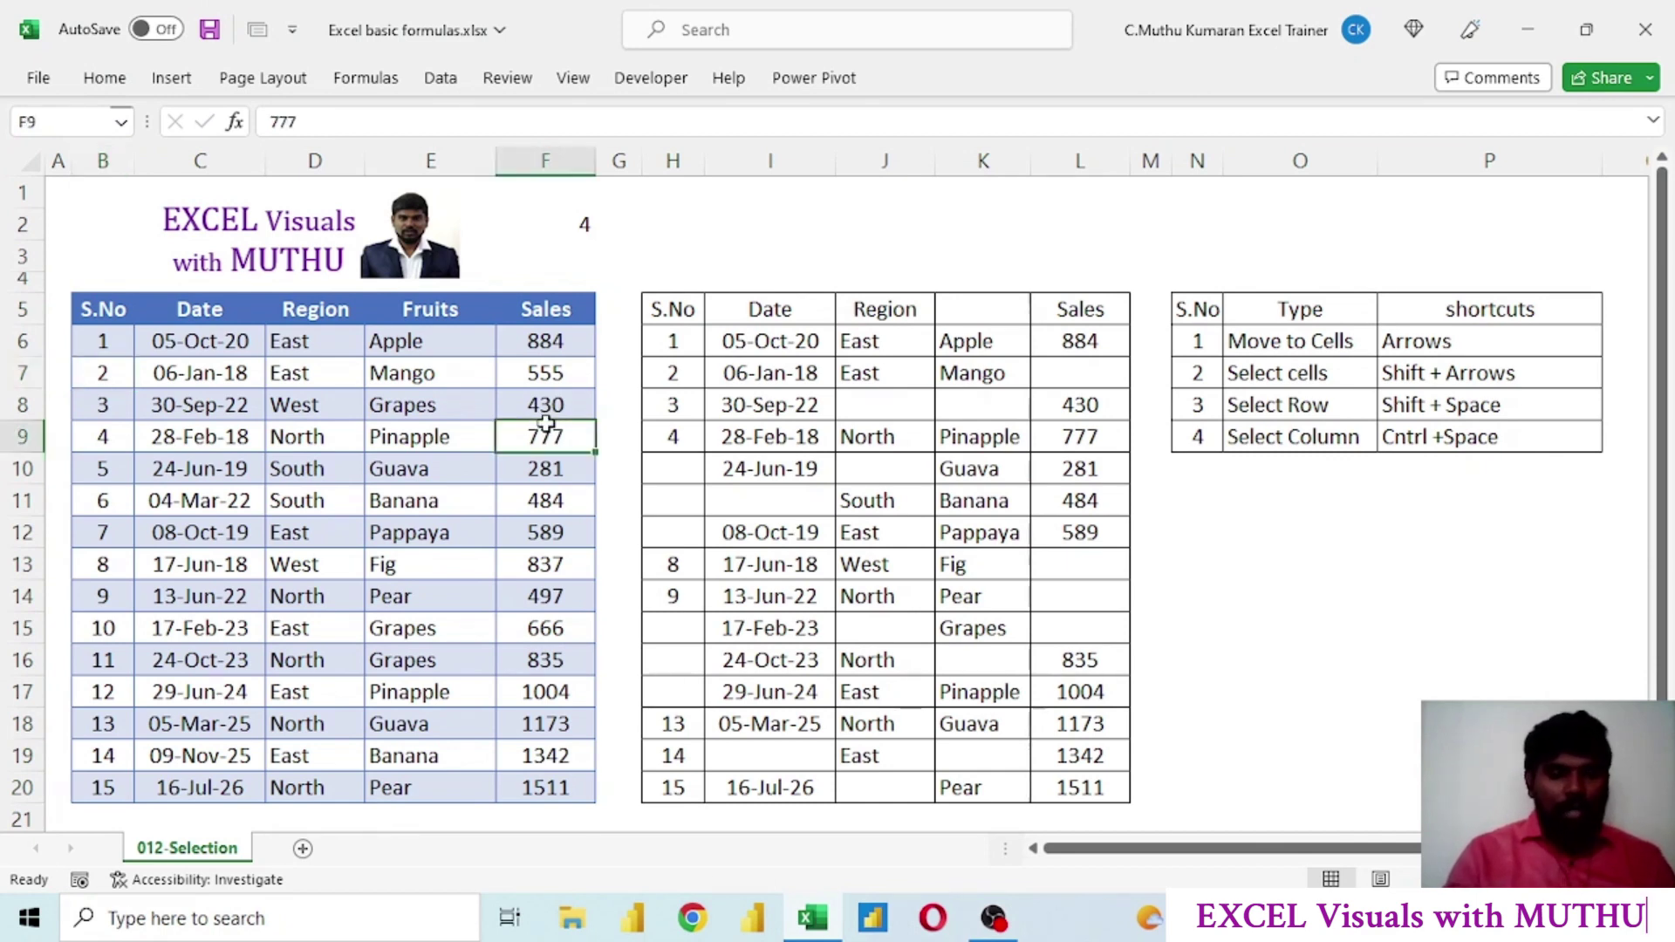
{"action": "key", "text": "ctrl+space"}
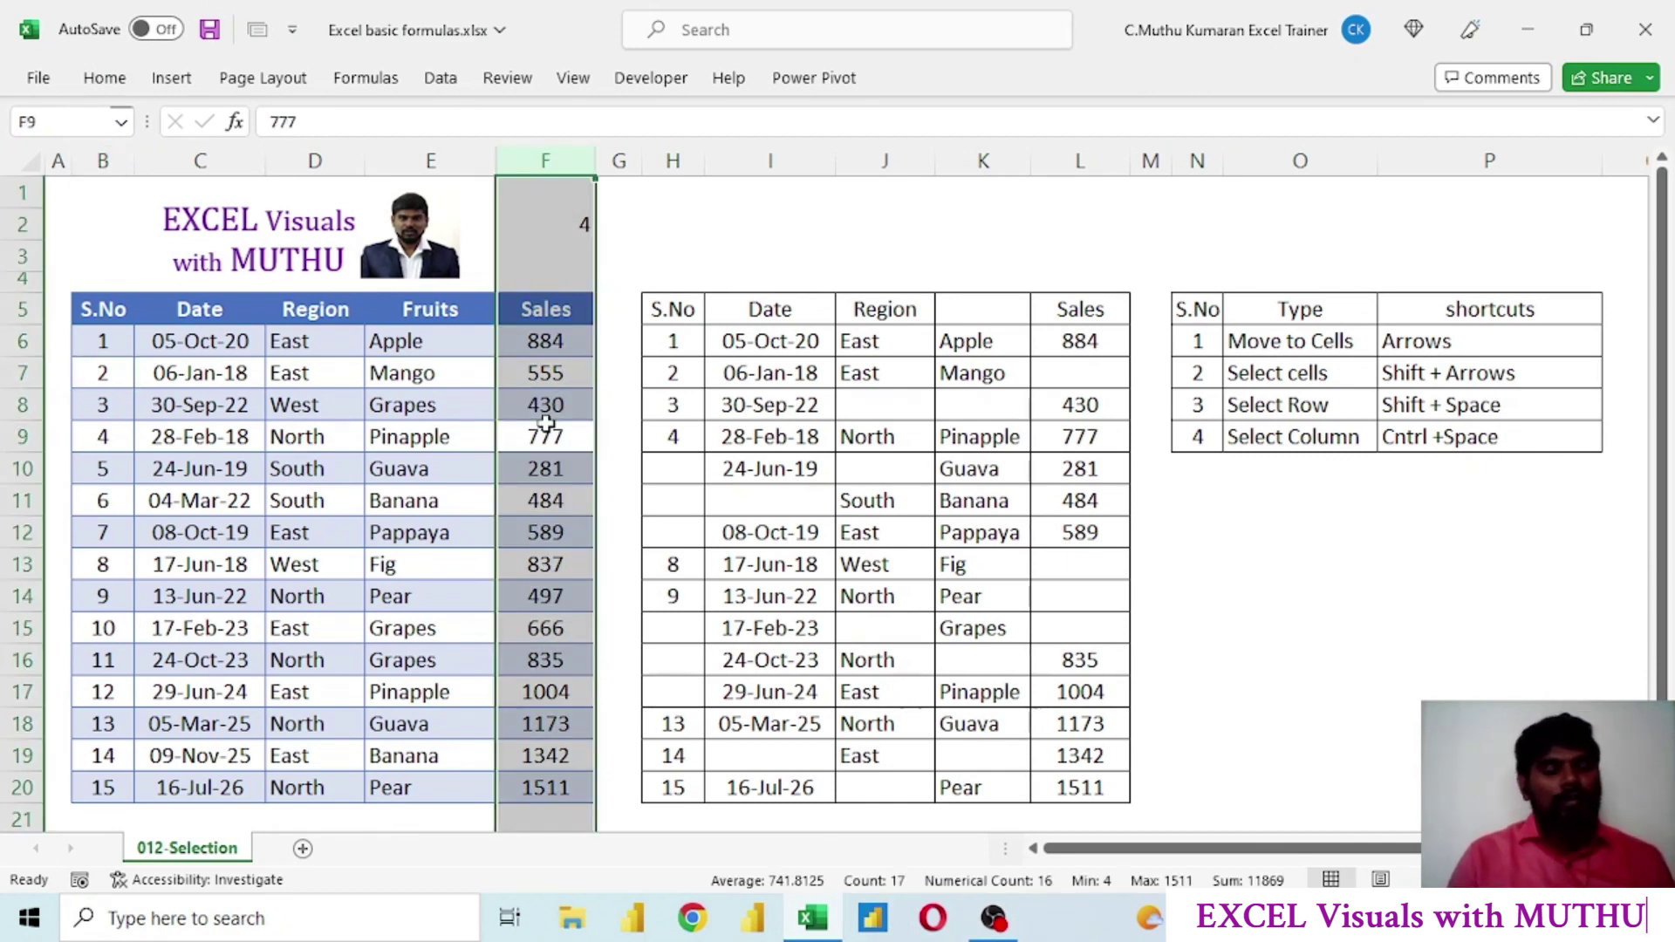
Select only the blue table's Sales cells F5:F20, and its S.No cells B5:B20
{"action": "left_click", "coordinate": [517, 325]}
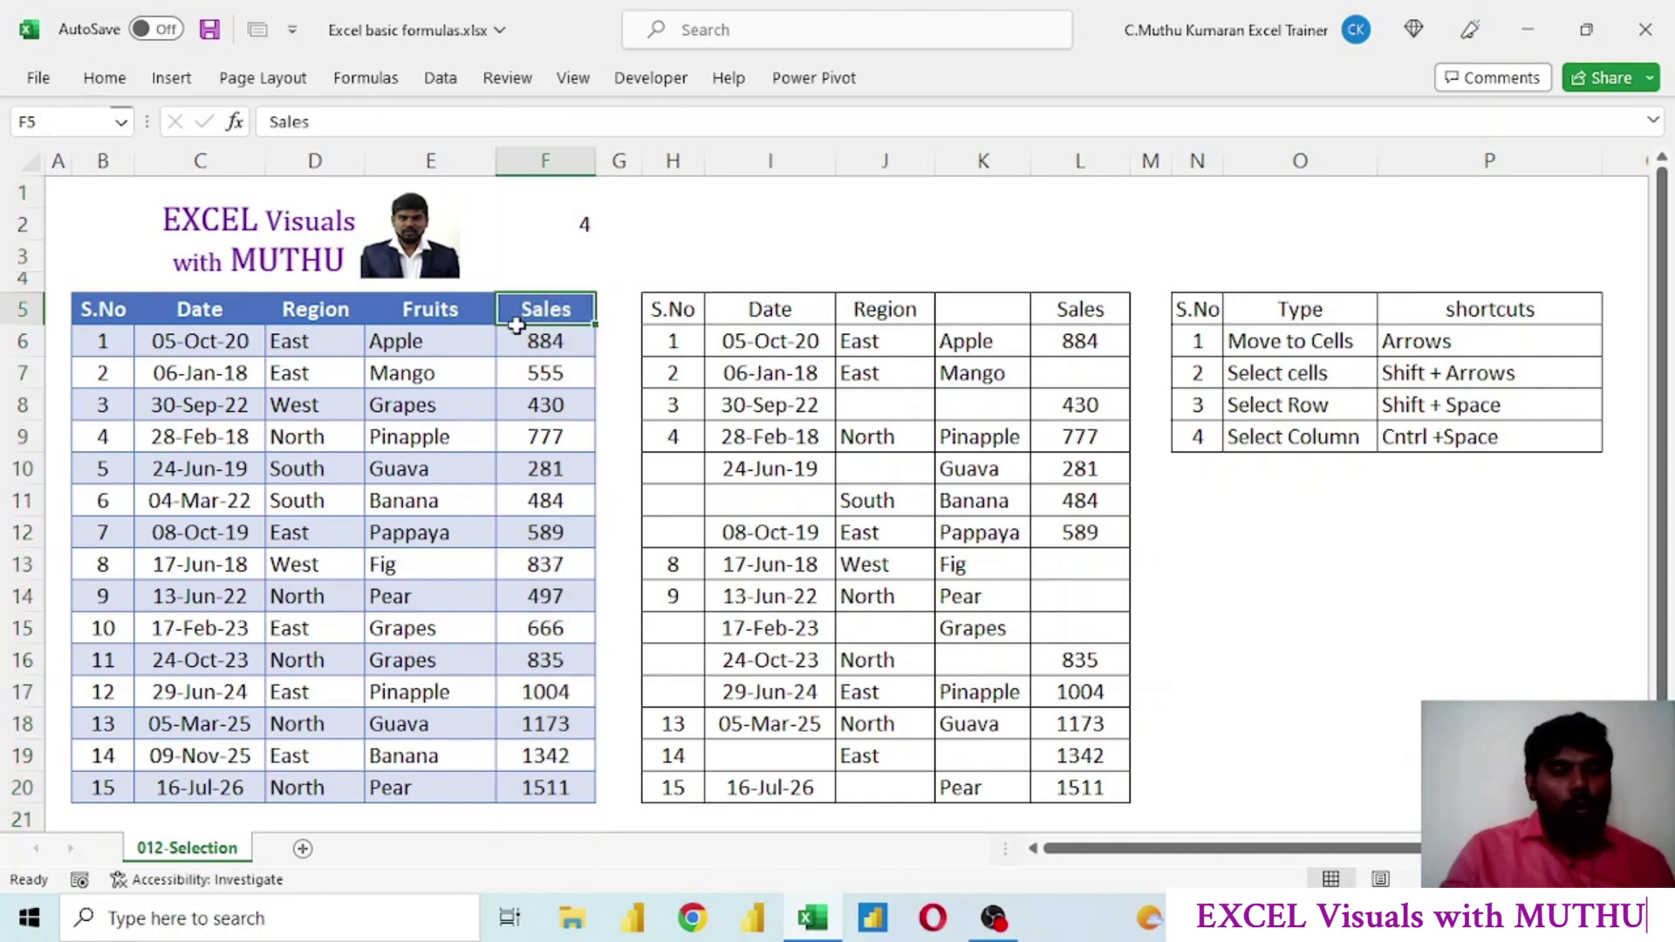
{"action": "left_click_drag", "start_coordinate": [517, 325], "coordinate": [522, 793]}
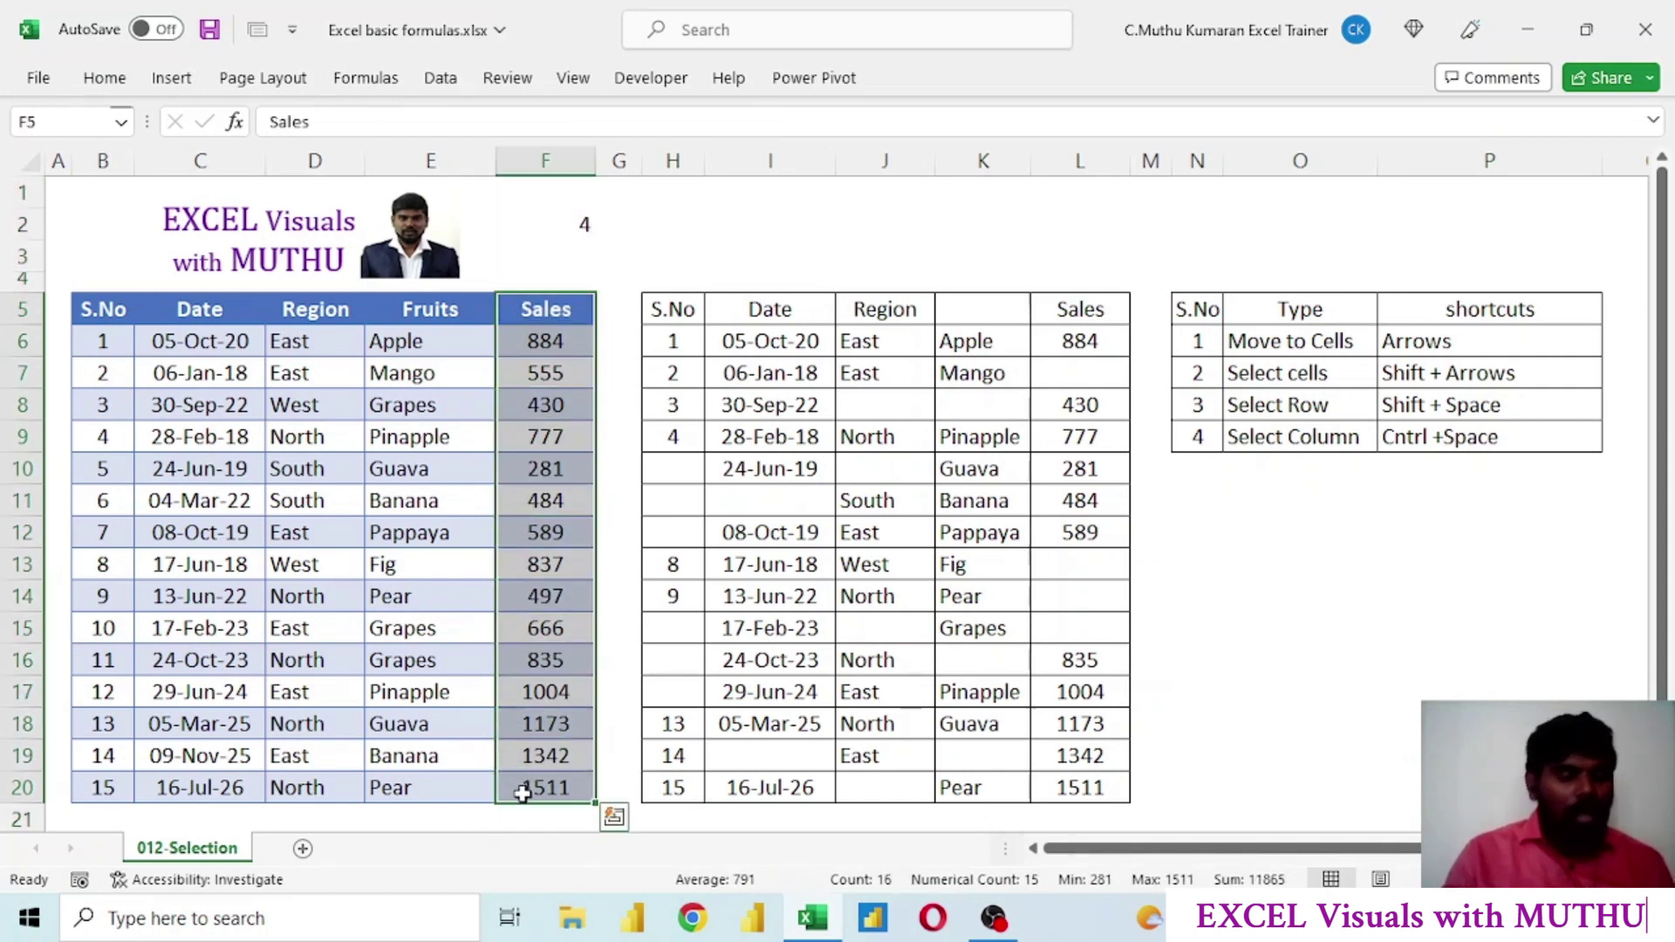
{"action": "left_click", "coordinate": [103, 320]}
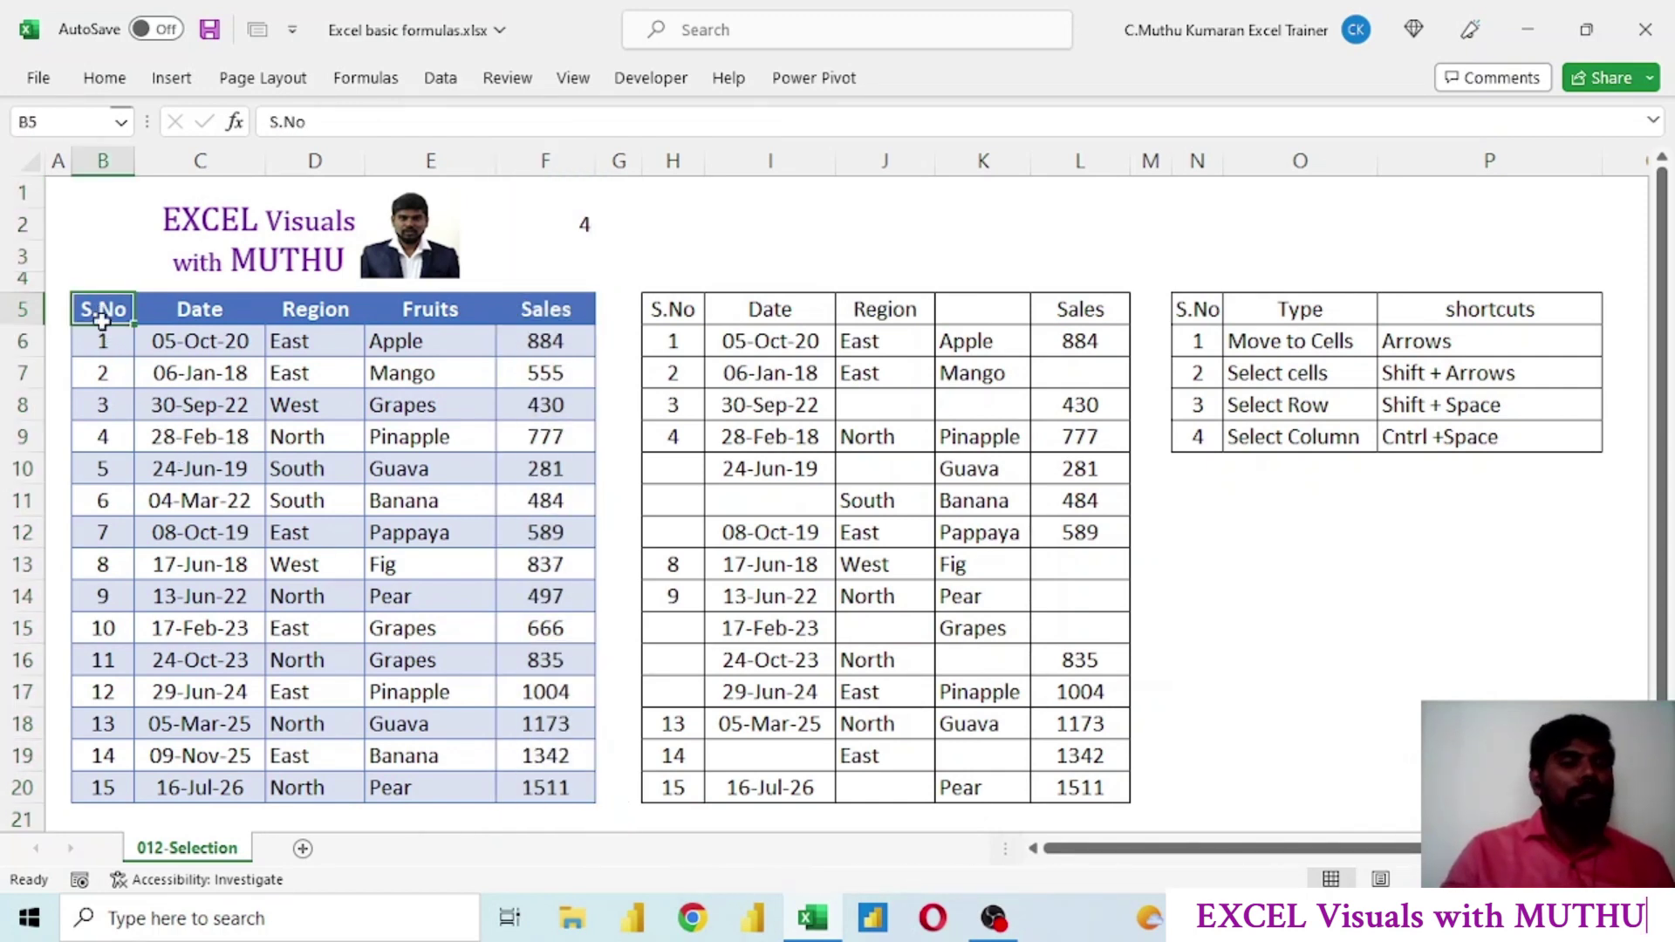
{"action": "left_click_drag", "start_coordinate": [103, 320], "coordinate": [117, 779]}
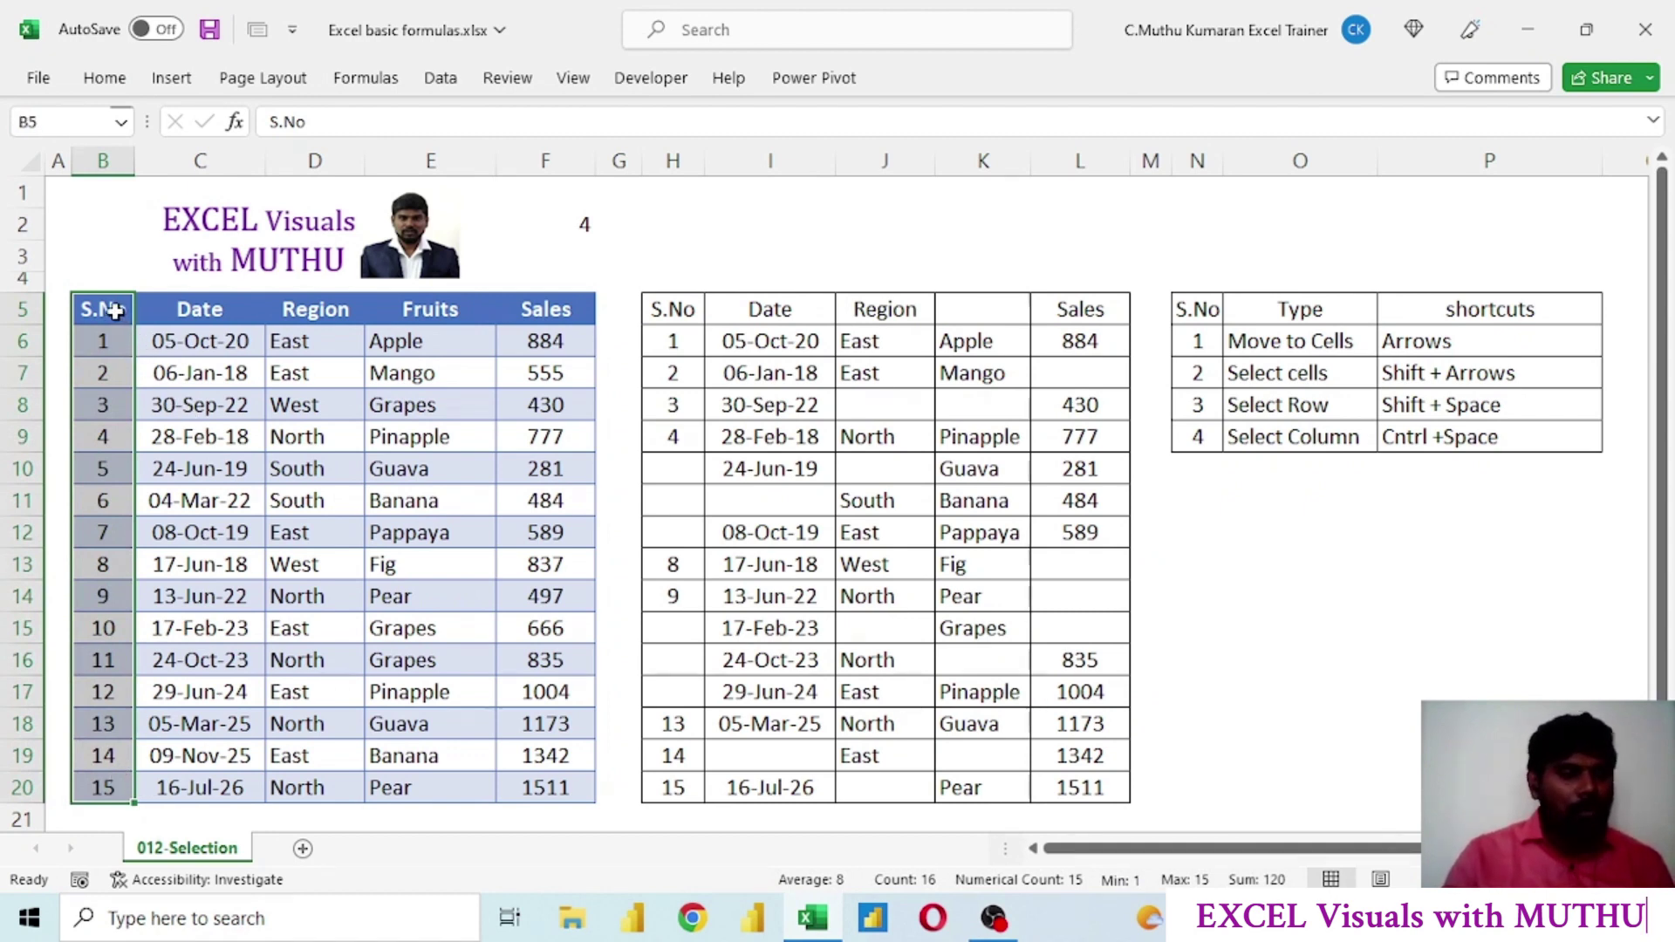
Select the whole blue table B5:F20, clear the selection at cell E11, and select B5:F20 again
{"action": "left_click_drag", "start_coordinate": [113, 310], "coordinate": [527, 793]}
{"action": "left_click", "coordinate": [399, 500]}
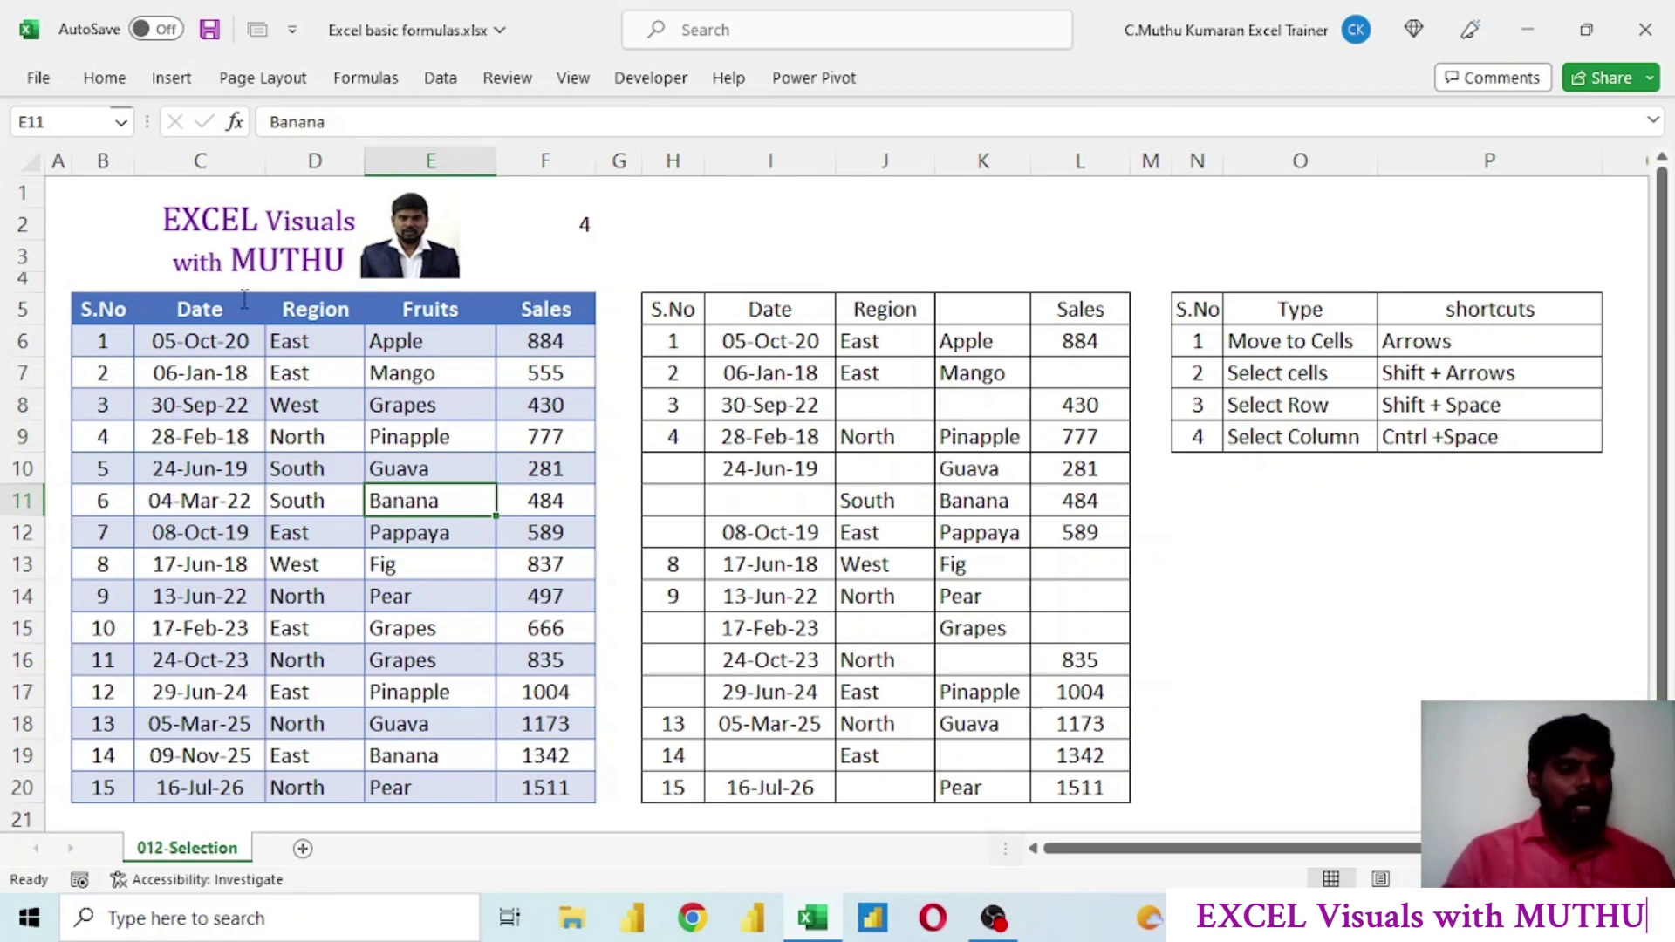
{"action": "left_click_drag", "start_coordinate": [102, 308], "coordinate": [552, 786]}
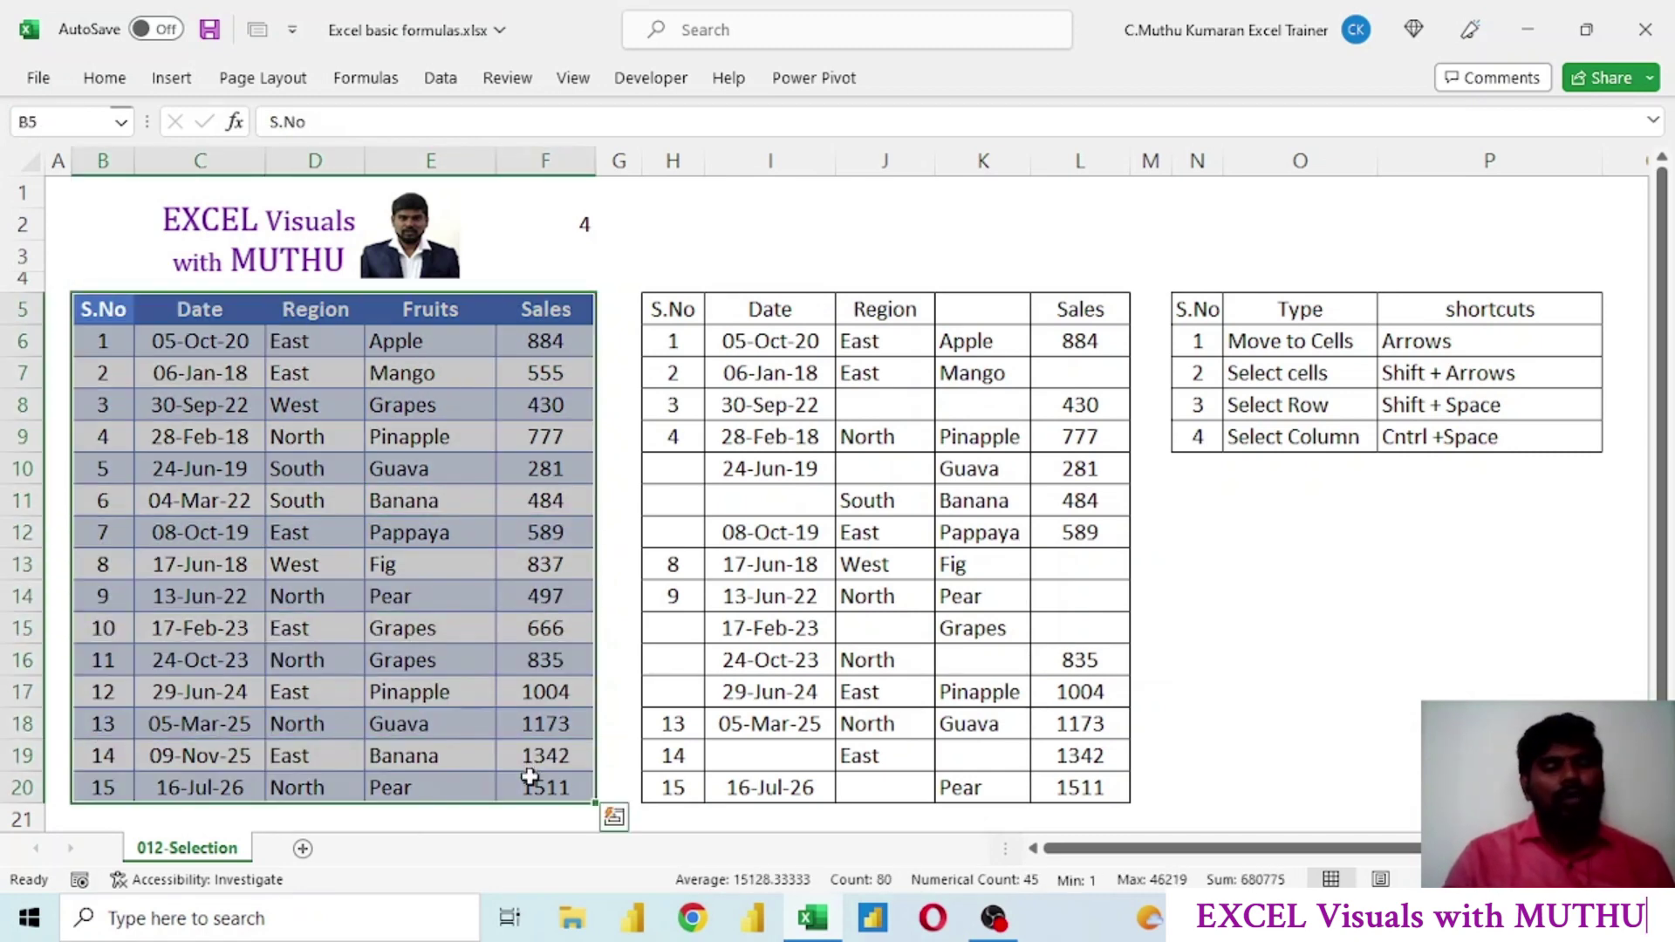
Select the S.No header cell B5 and move down cell by cell to B11
{"action": "left_click", "coordinate": [103, 310]}
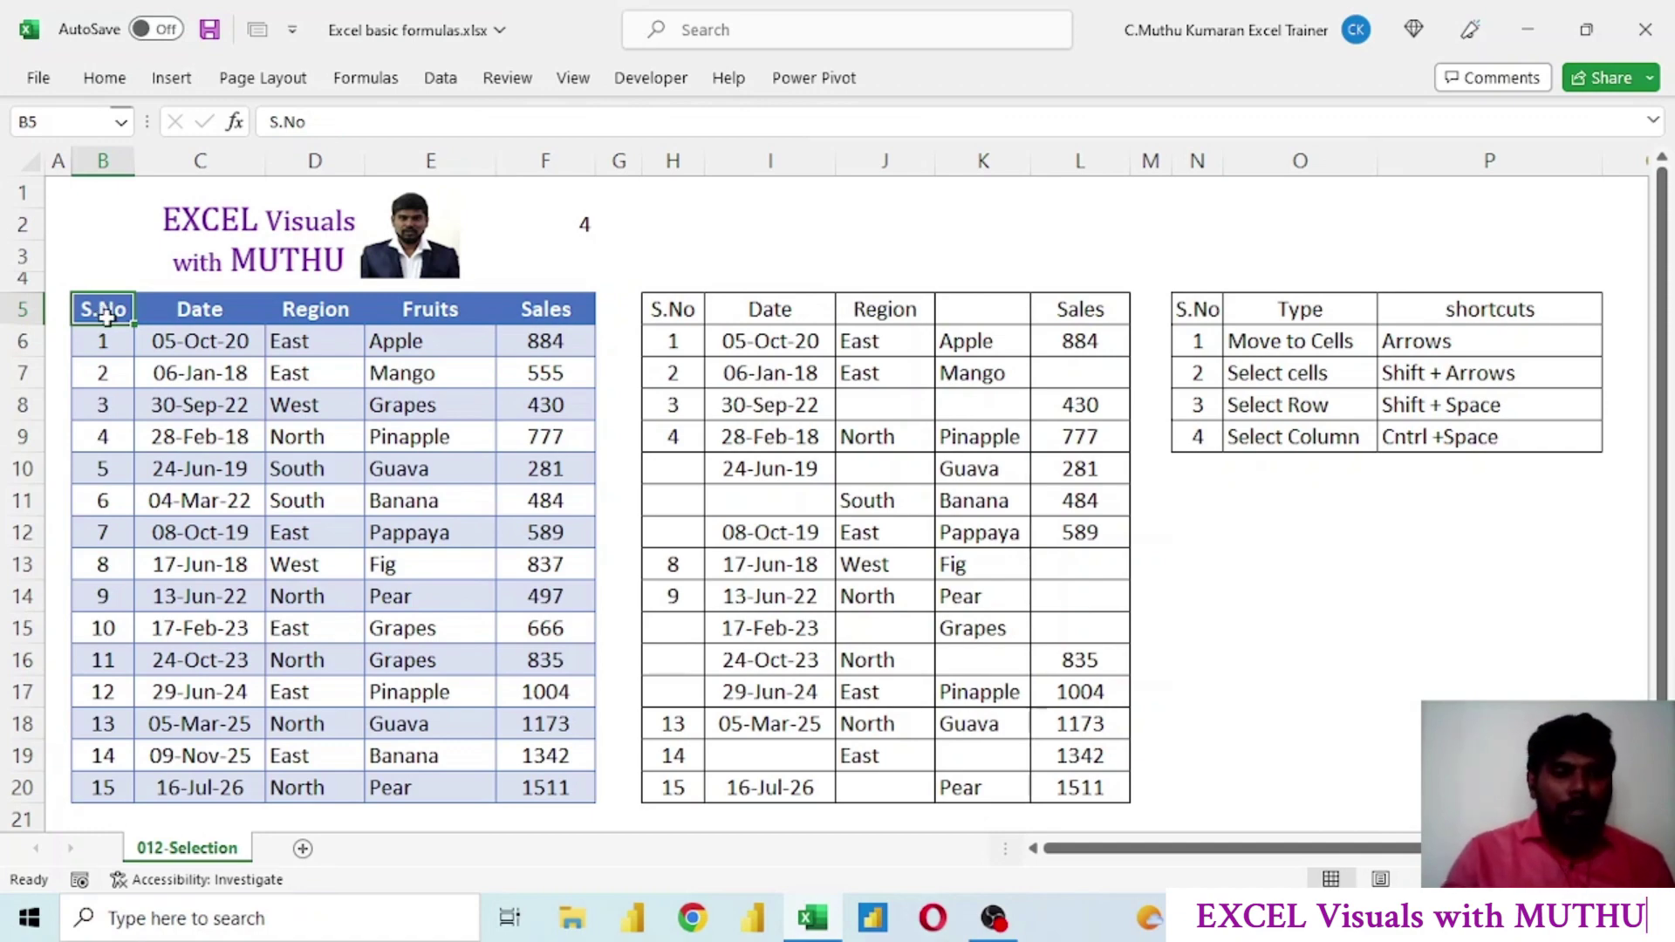
{"action": "scroll", "coordinate": [105, 325], "scroll_direction": "down", "scroll_amount": 12}
{"action": "scroll", "coordinate": [112, 336], "scroll_direction": "down", "scroll_amount": 15}
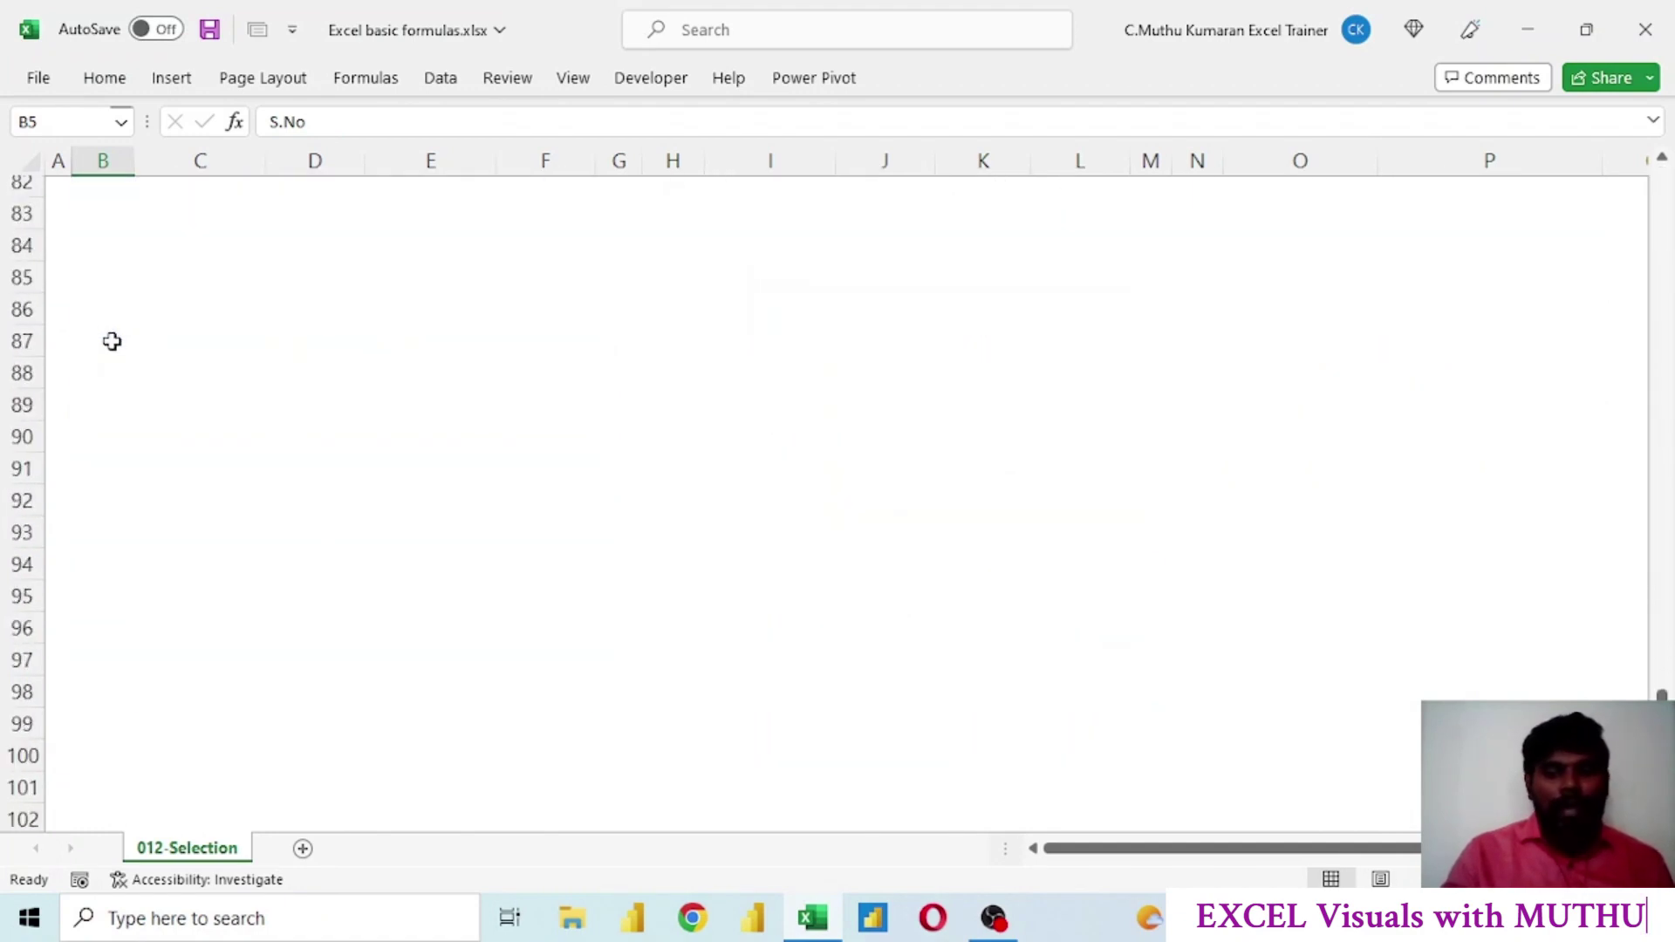
{"action": "scroll", "coordinate": [112, 341], "scroll_direction": "up", "scroll_amount": 18}
{"action": "scroll", "coordinate": [112, 345], "scroll_direction": "up", "scroll_amount": 9}
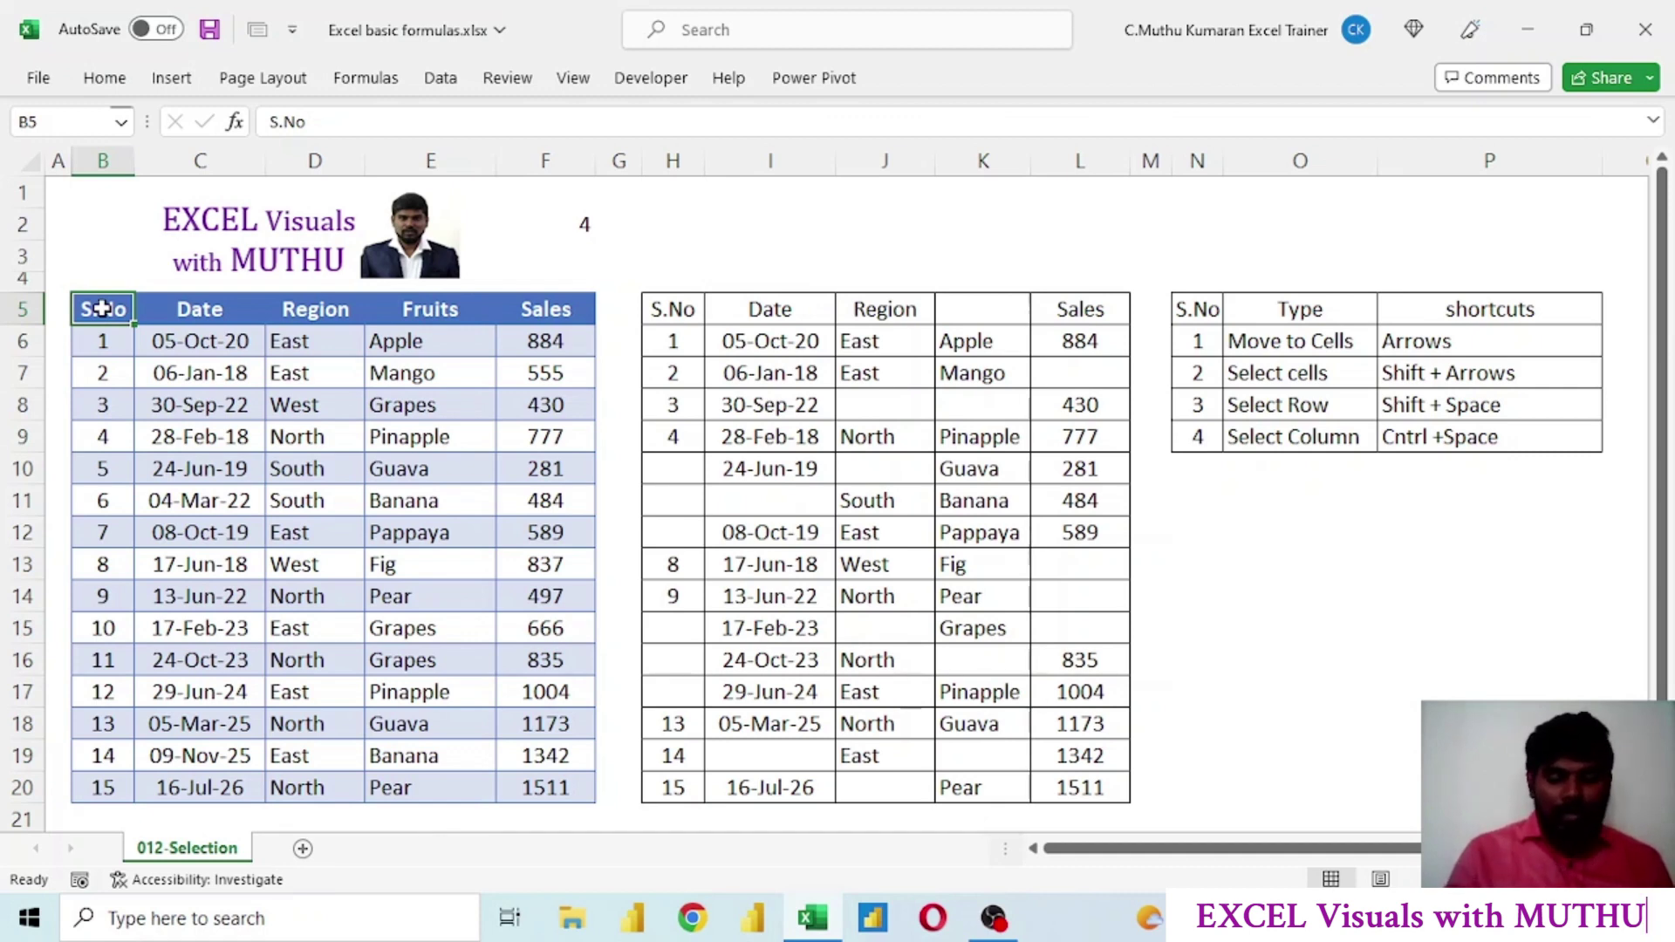
{"action": "key", "text": "Return"}
{"action": "key", "text": "Return"}
{"action": "key", "text": "Return"}
{"action": "key", "text": "Return"}
{"action": "key", "text": "Return"}
{"action": "key", "text": "Return"}
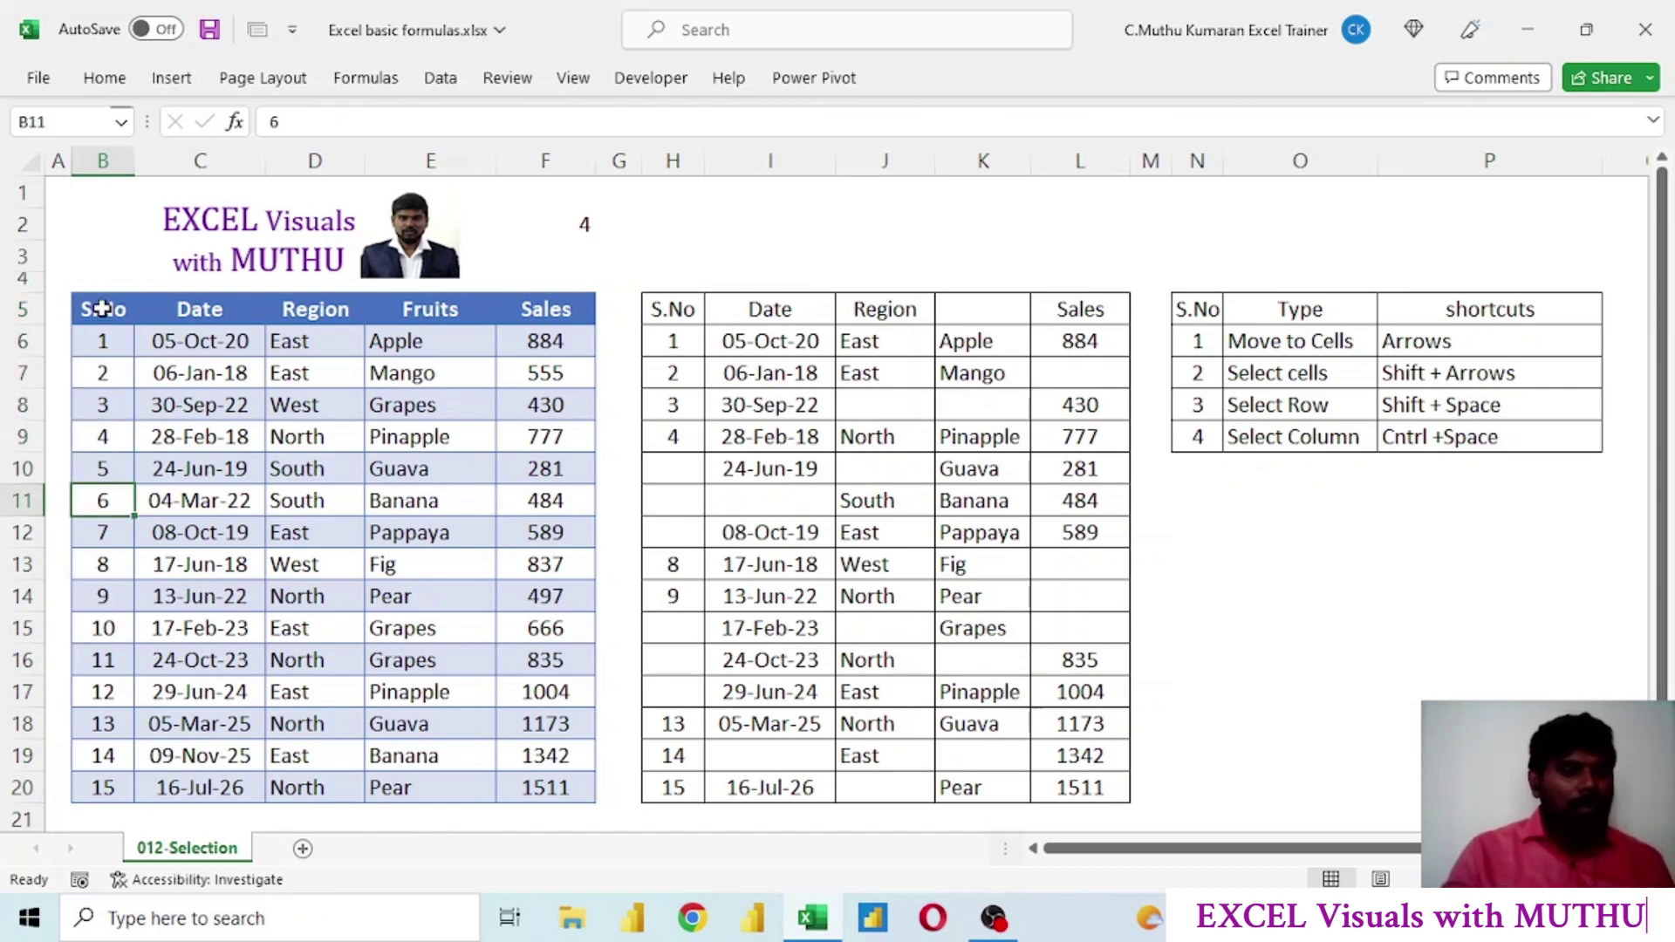
Move back up column B cell by cell from B11 to the S.No header in B5
{"action": "key", "text": "shift+Return"}
{"action": "key", "text": "shift+Return"}
{"action": "key", "text": "shift+Return"}
{"action": "key", "text": "shift+Return"}
{"action": "key", "text": "shift+Return"}
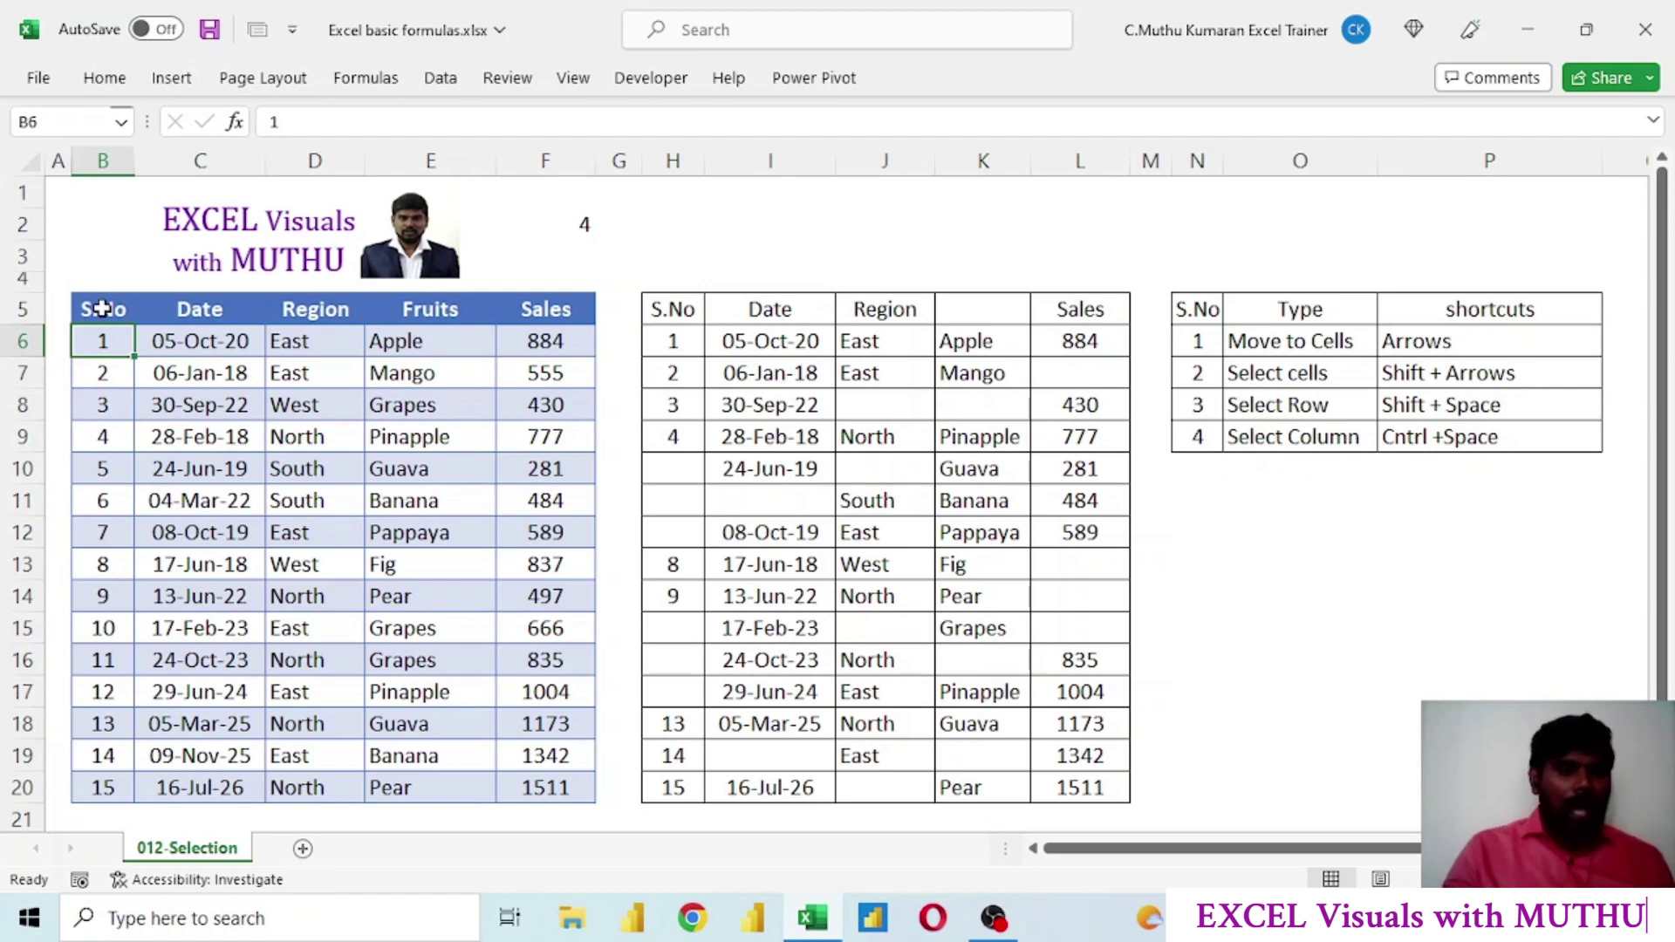
{"action": "key", "text": "shift+Return"}
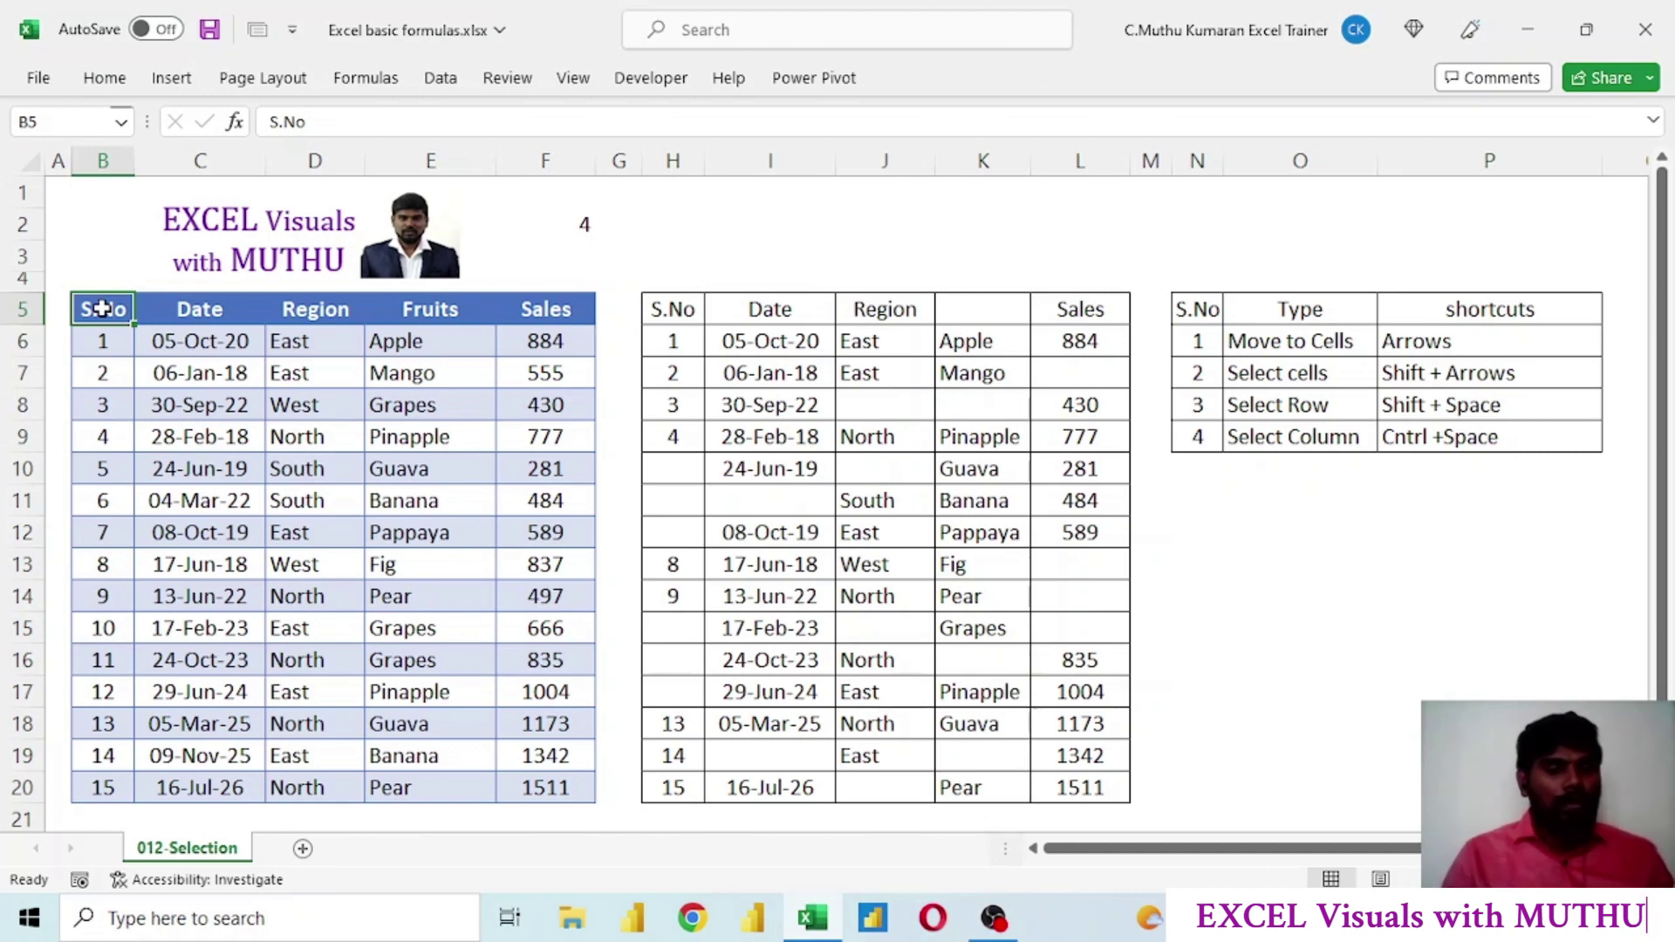
Jump around the blue table's corner cells from B5 to B20, F20, F5 and back to B5
{"action": "key", "text": "ctrl+Down"}
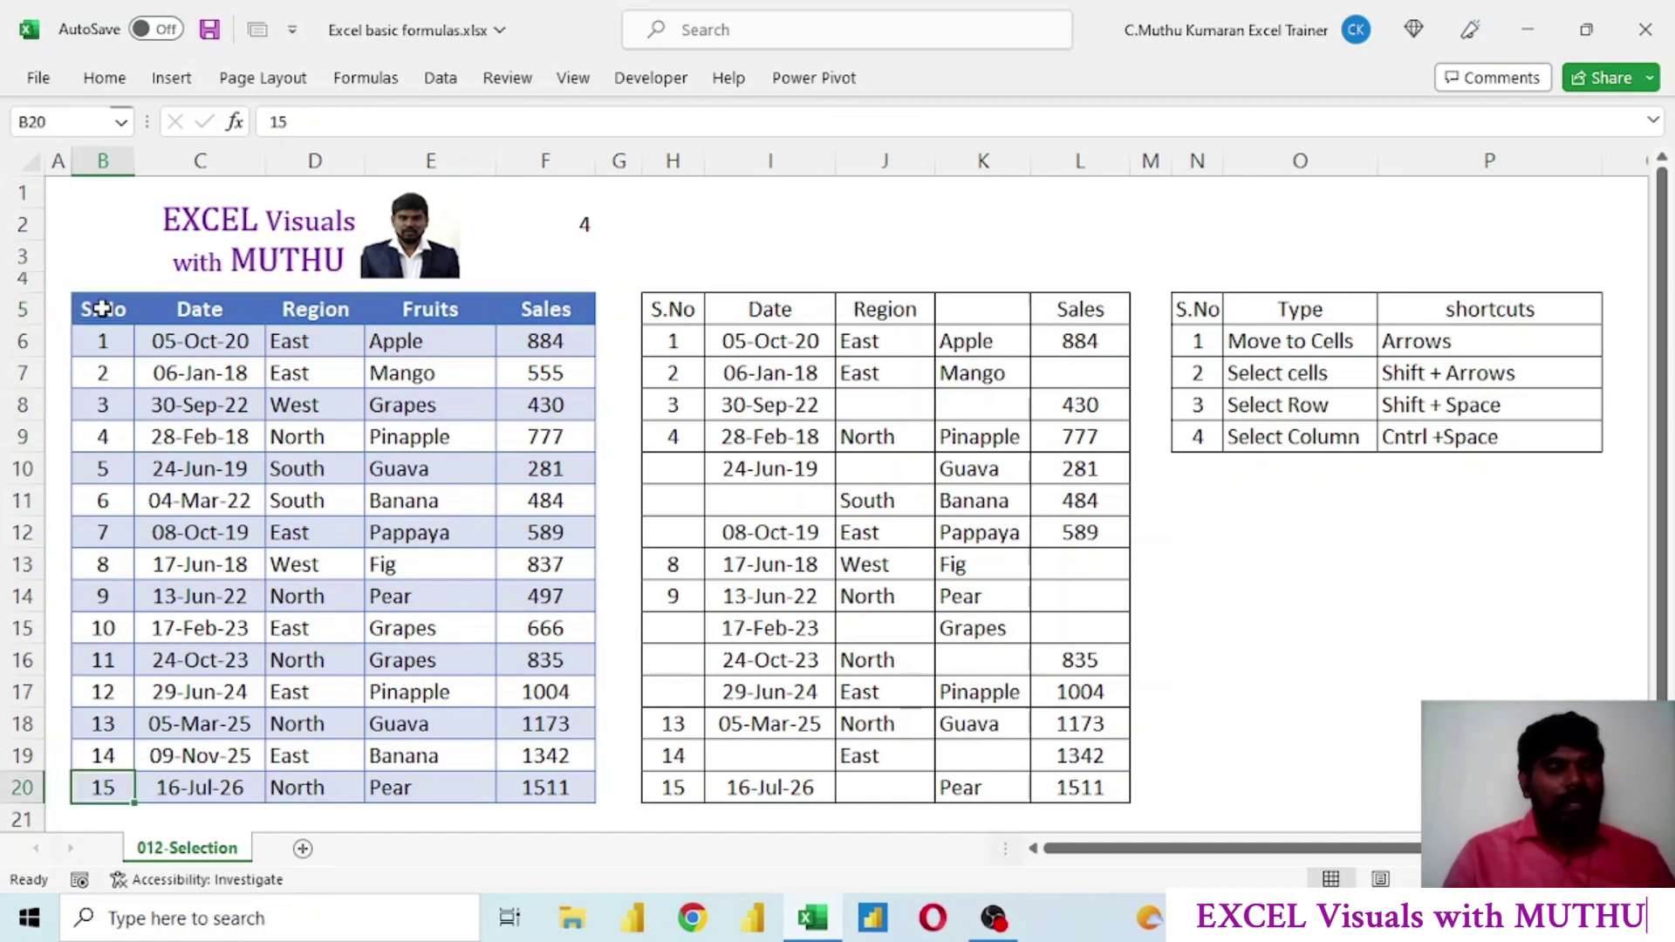
{"action": "key", "text": "ctrl+Right"}
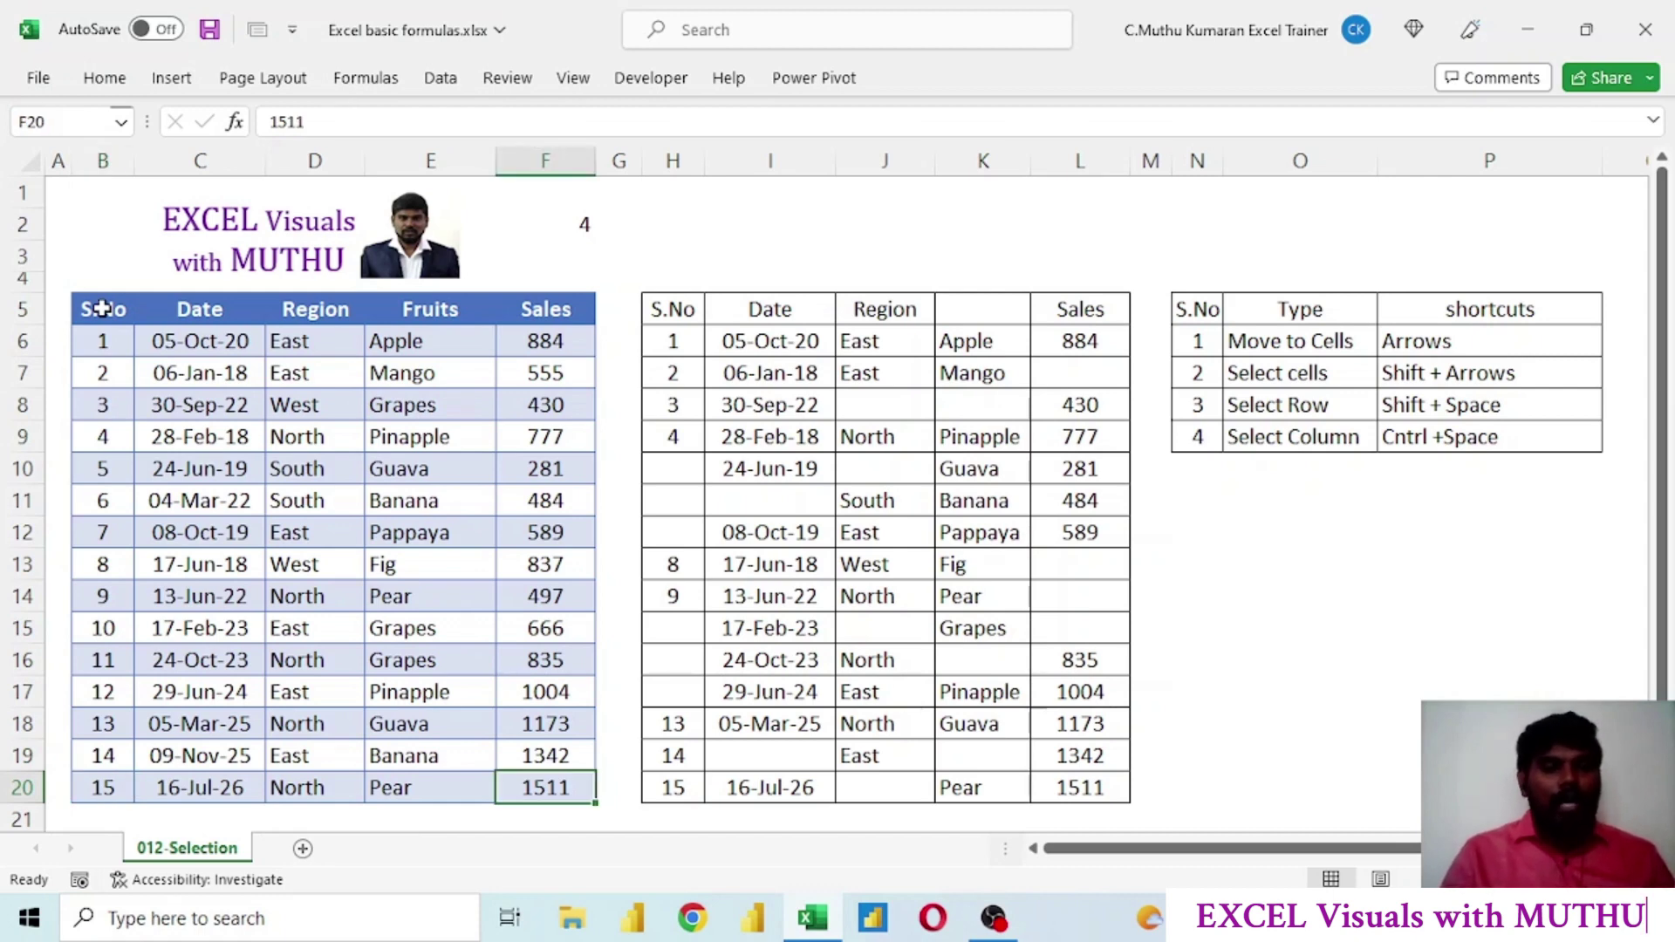
{"action": "key", "text": "ctrl+Up"}
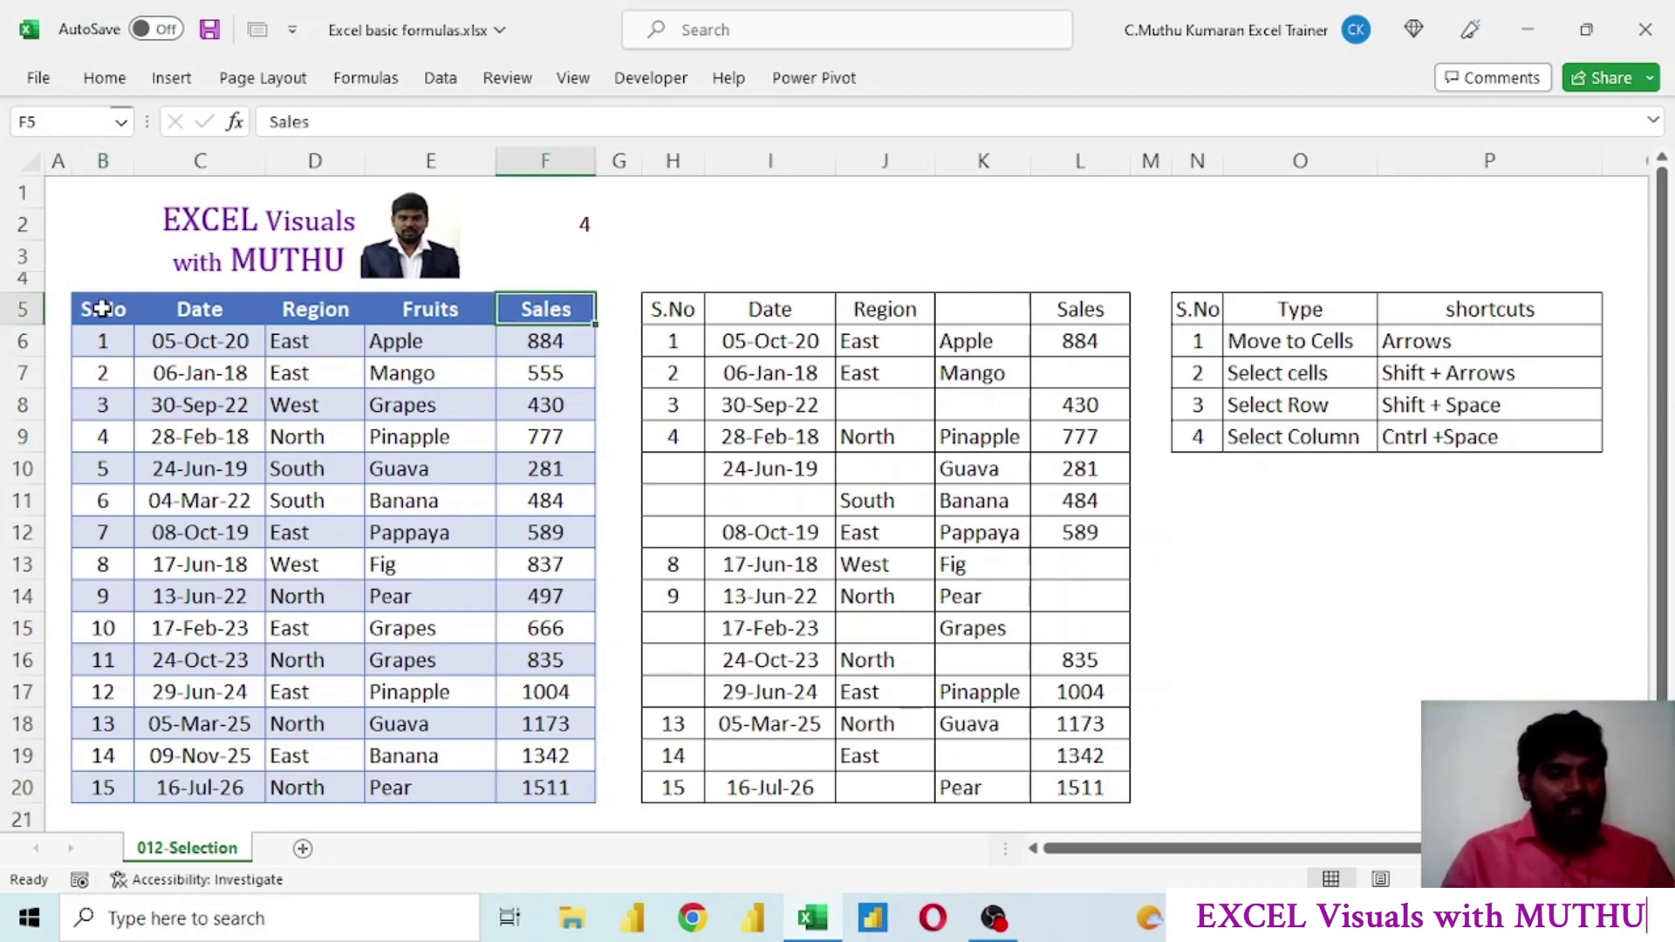
{"action": "key", "text": "ctrl+Left"}
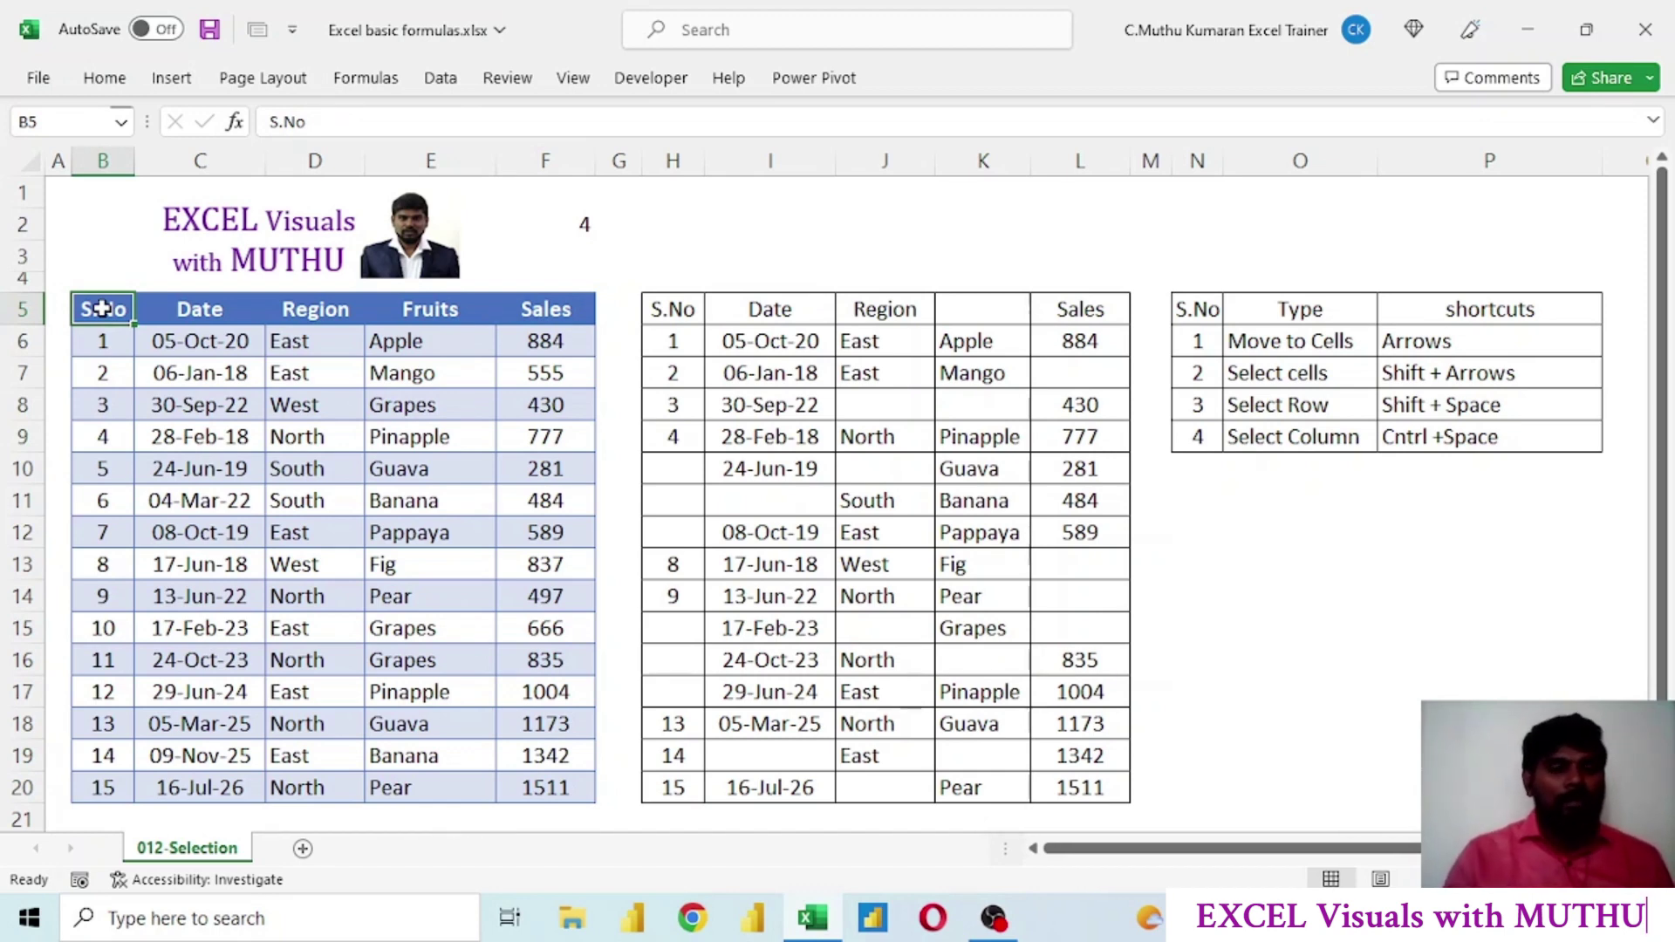
Jump to the blue table's edges: from C9 to C20, up the Fruits column to E5, and along rows 11 and 9 to B11 and F9
{"action": "left_click", "coordinate": [224, 435]}
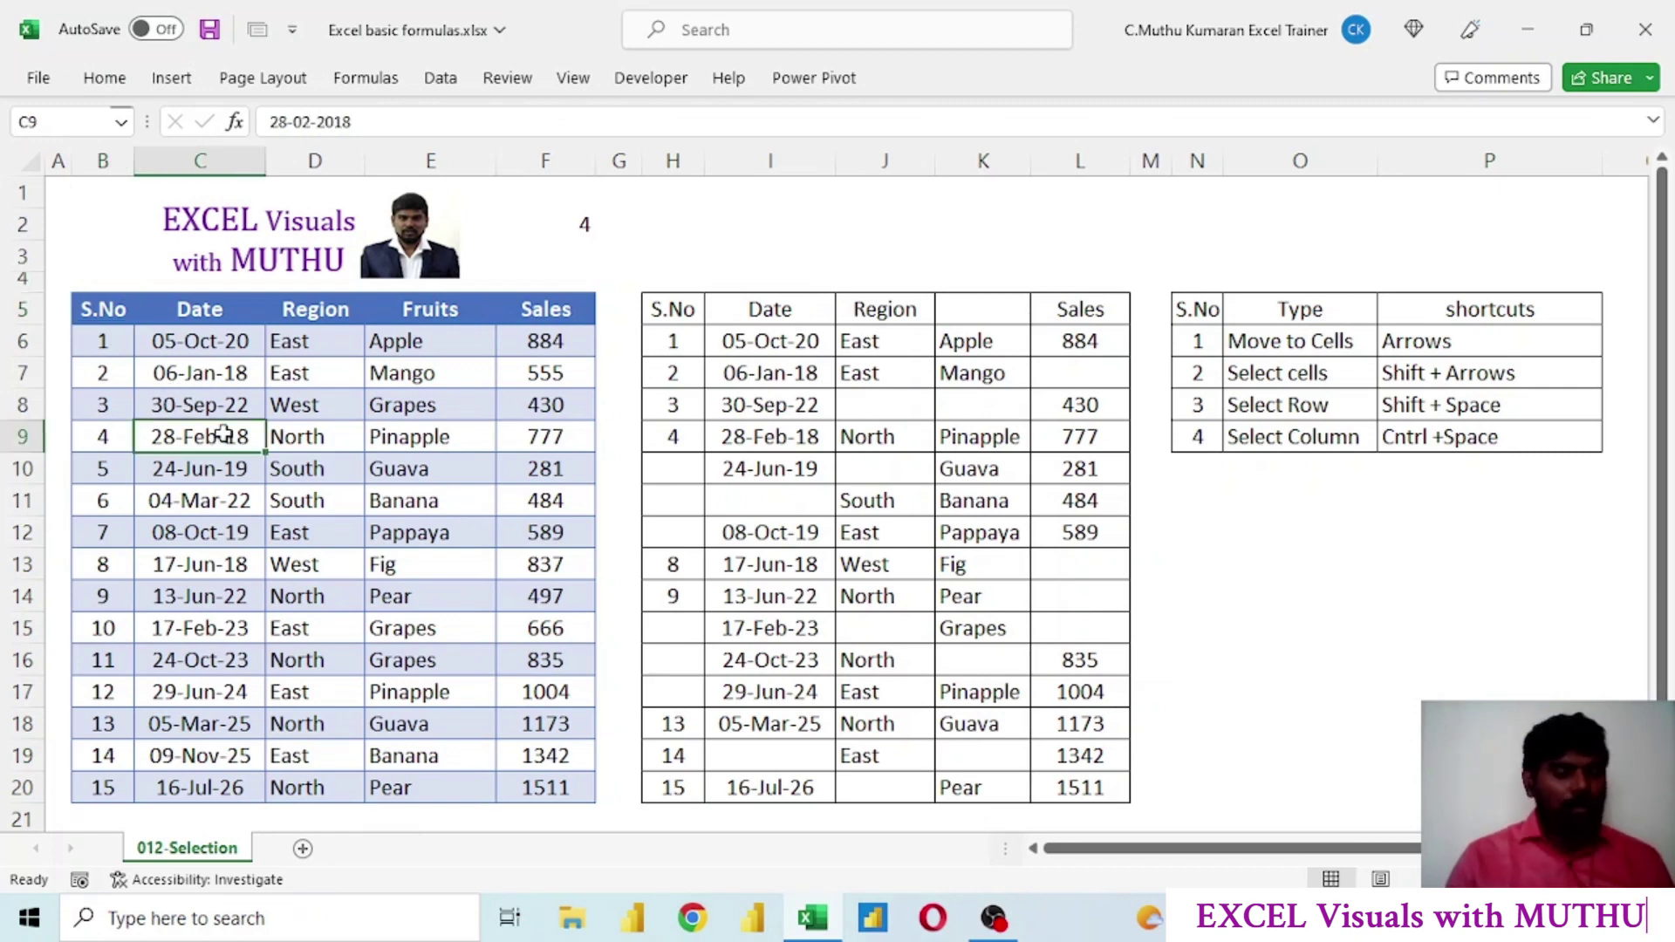
{"action": "key", "text": "ctrl+Down"}
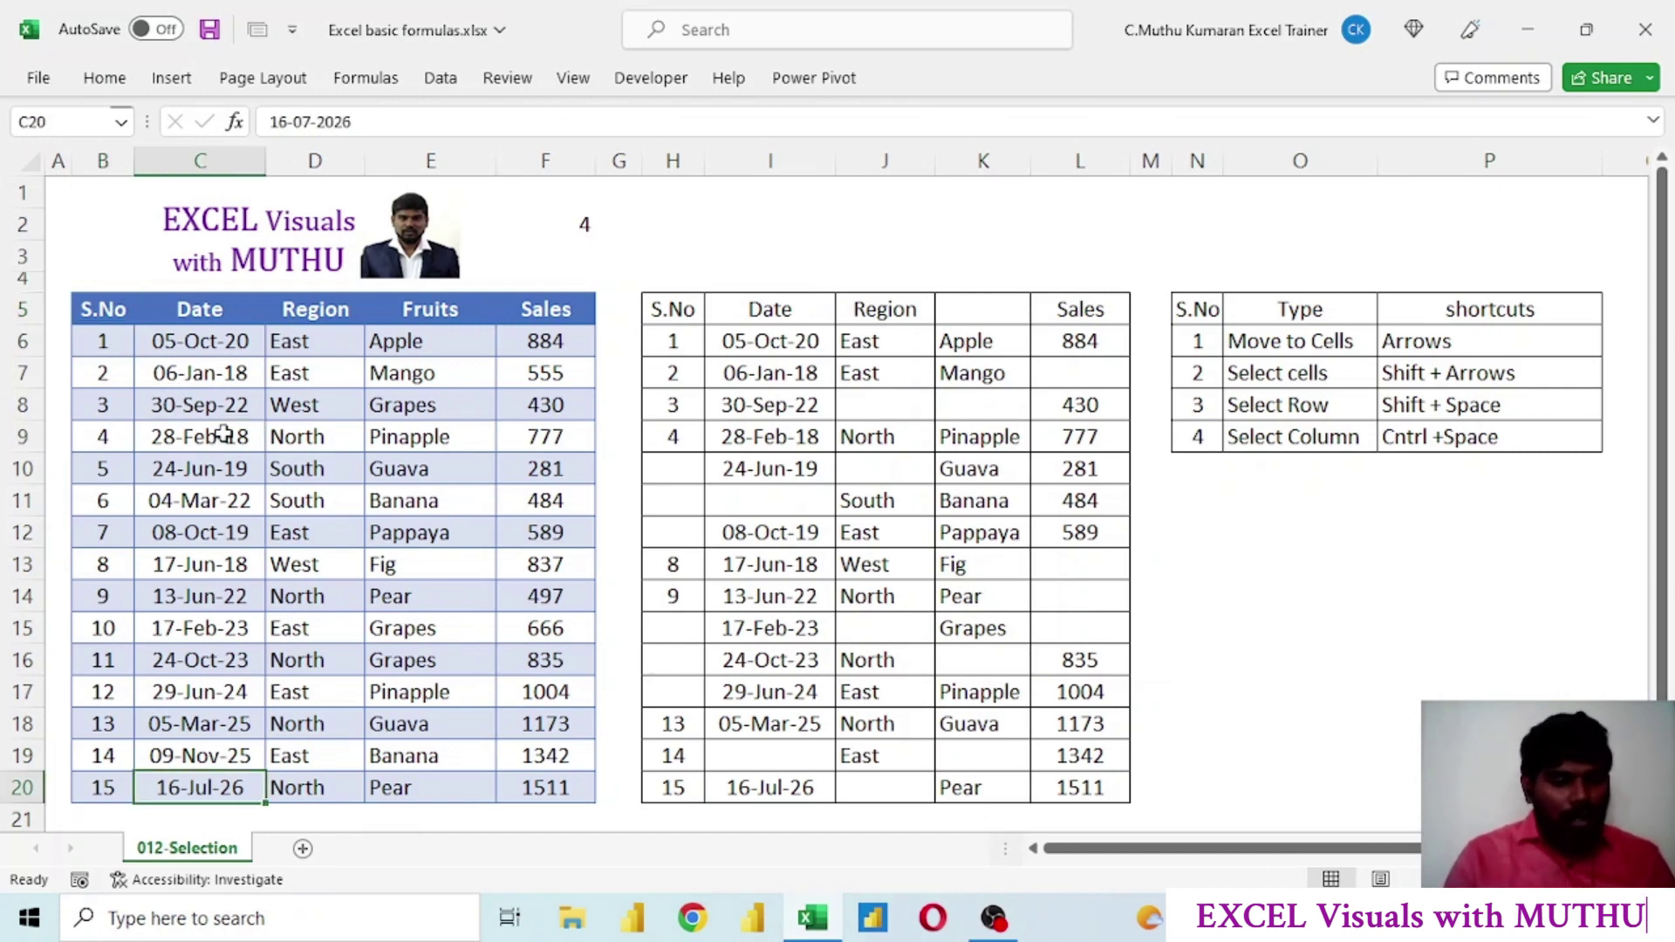
{"action": "left_click", "coordinate": [399, 561]}
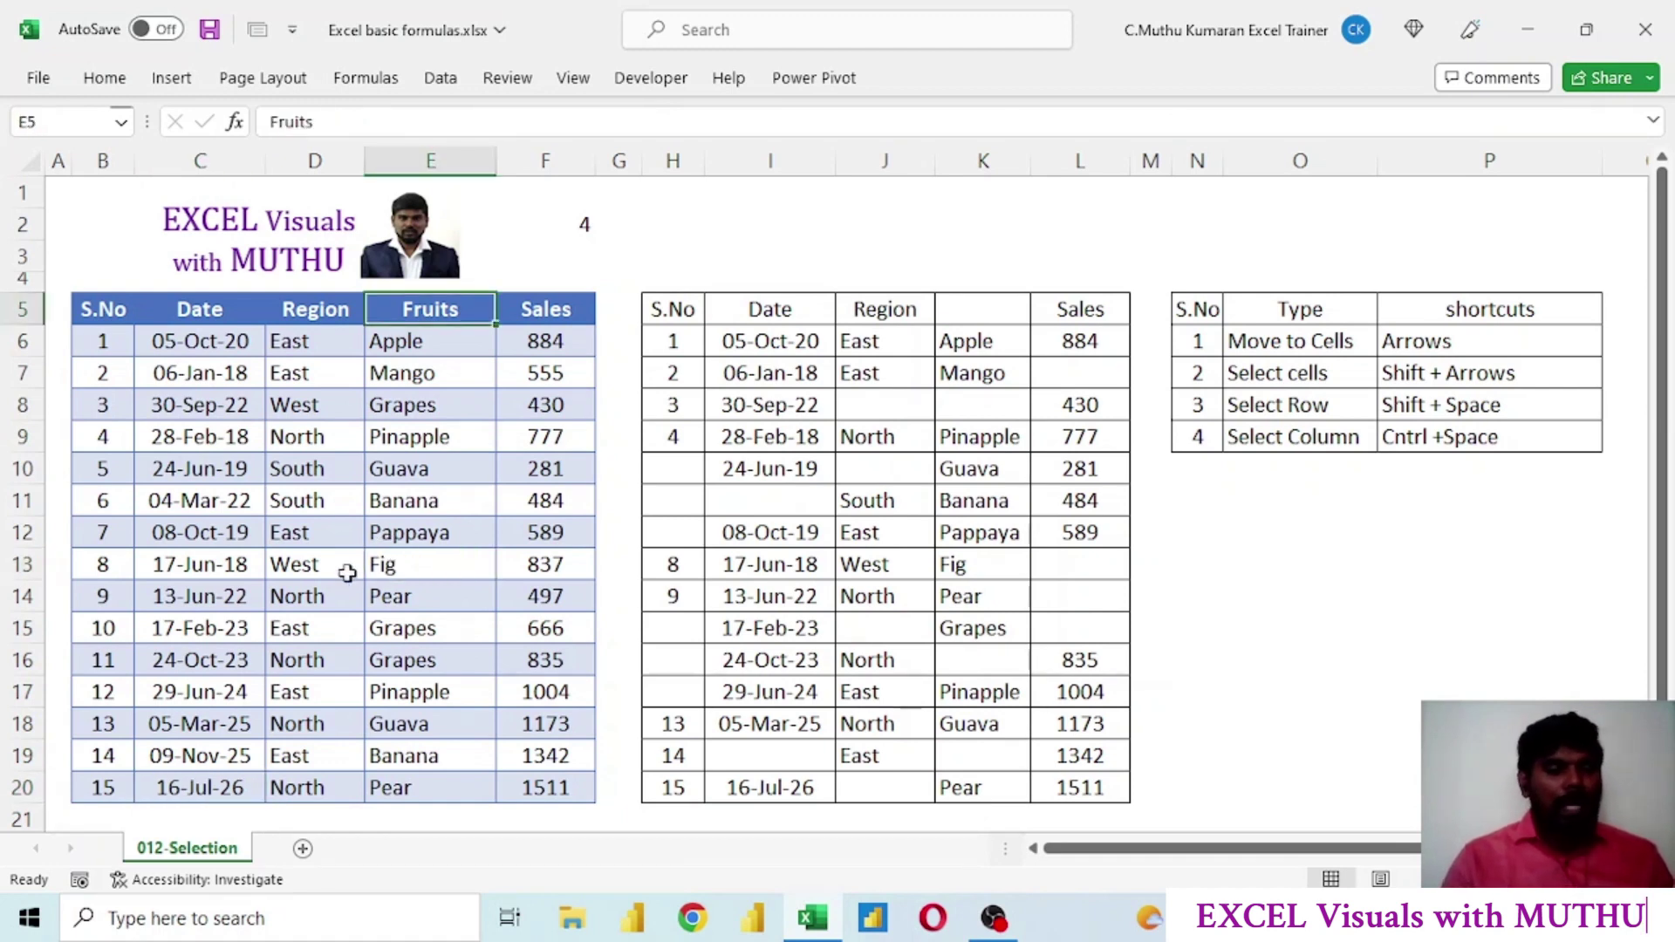
{"action": "left_click", "coordinate": [298, 498]}
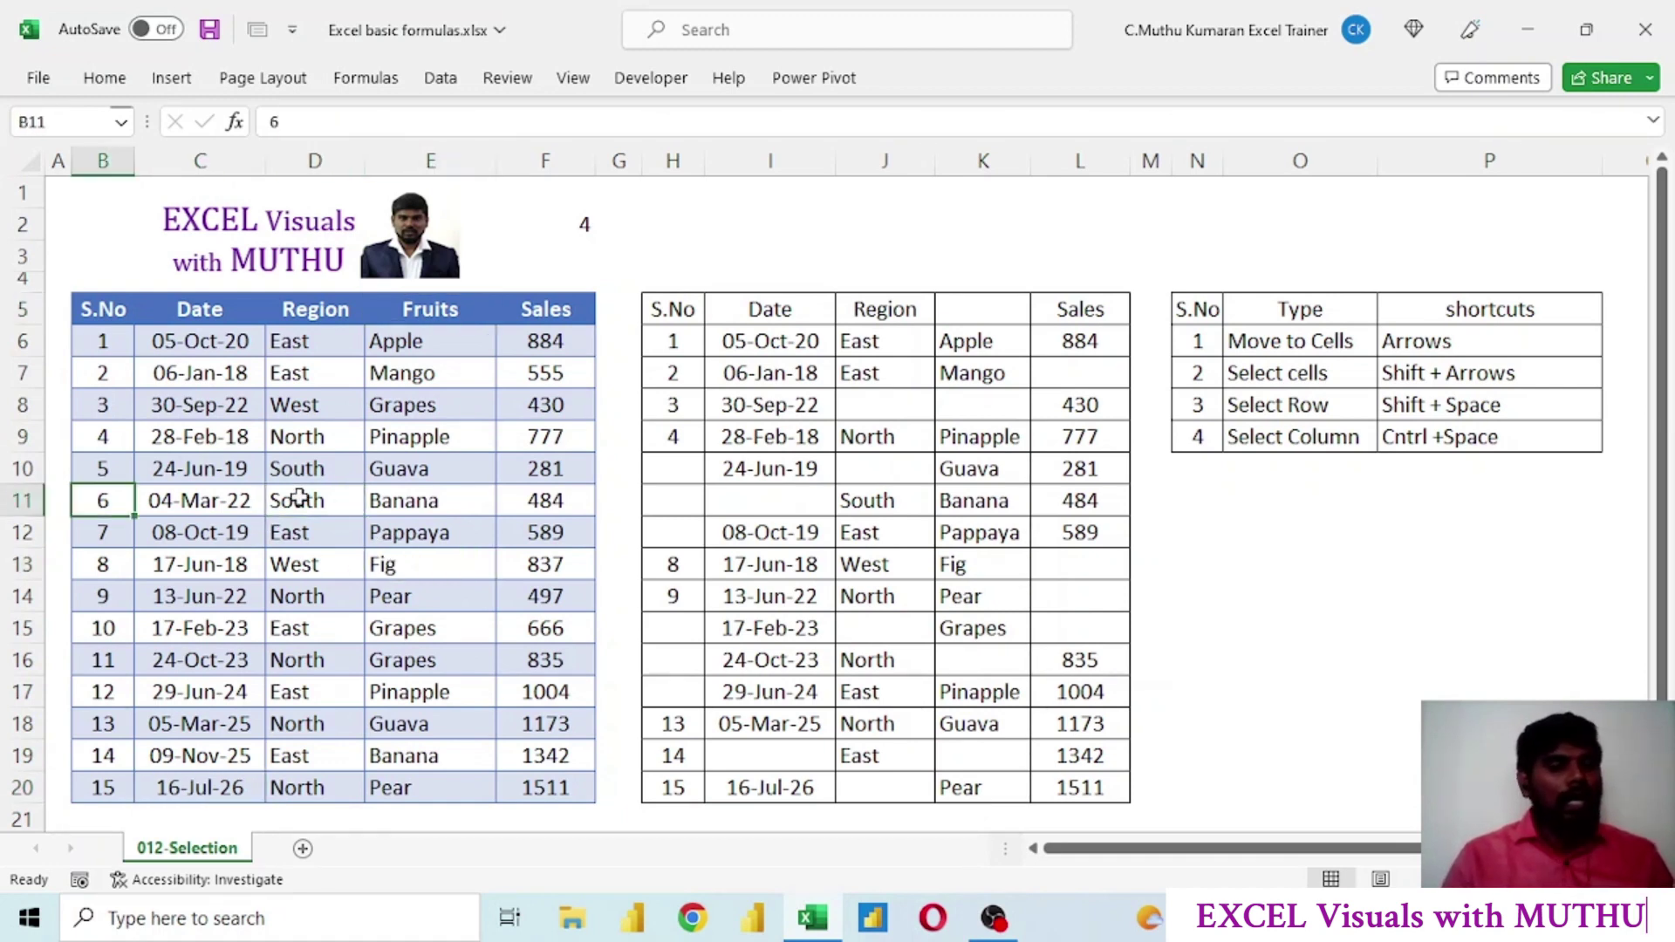
{"action": "left_click", "coordinate": [275, 439]}
{"action": "key", "text": "Right"}
{"action": "key", "text": "Right"}
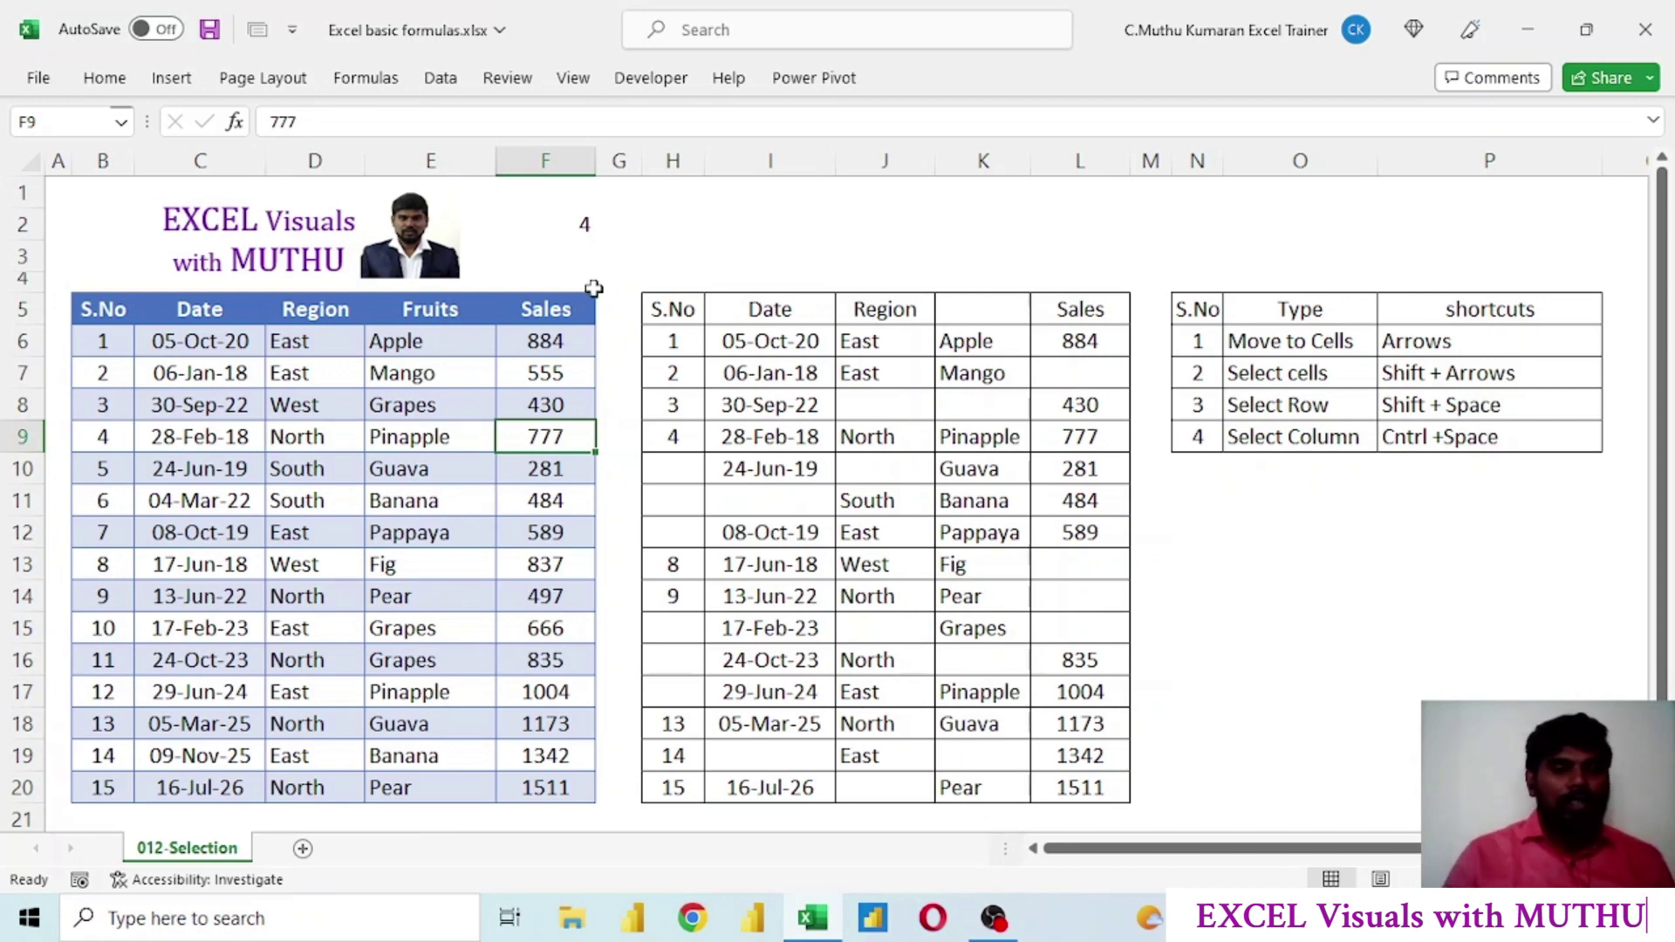
Set cell F2 to 5 to add the fifth entry to the shortcuts list
{"action": "left_click", "coordinate": [578, 229]}
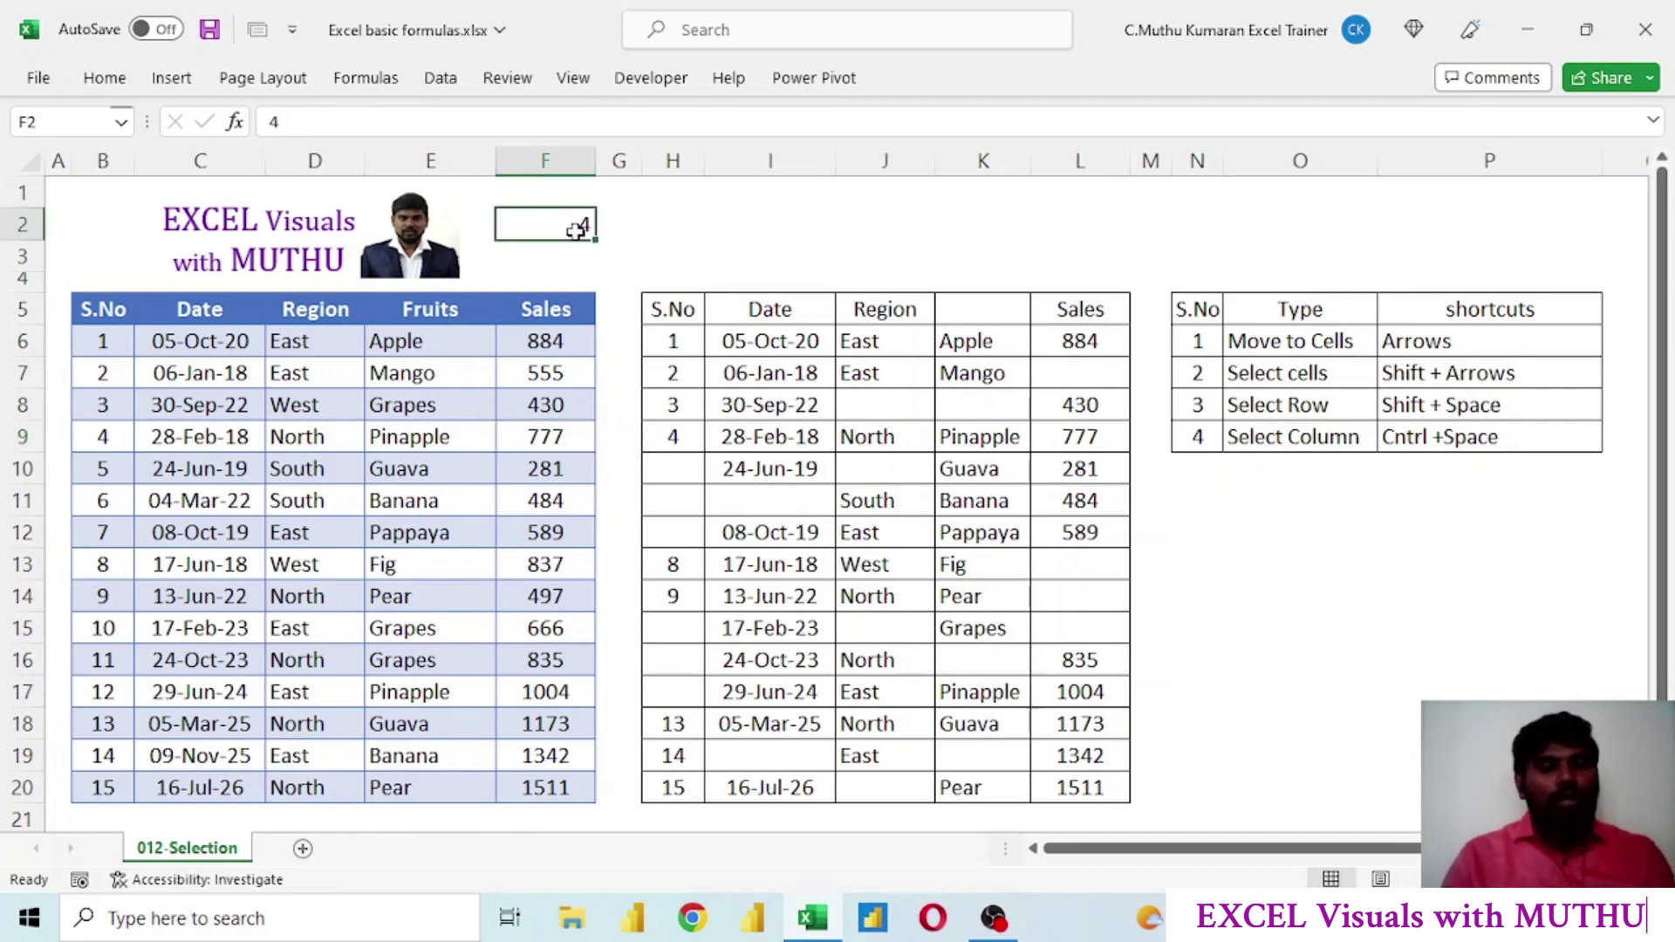
{"action": "type", "text": "5"}
{"action": "key", "text": "Return"}
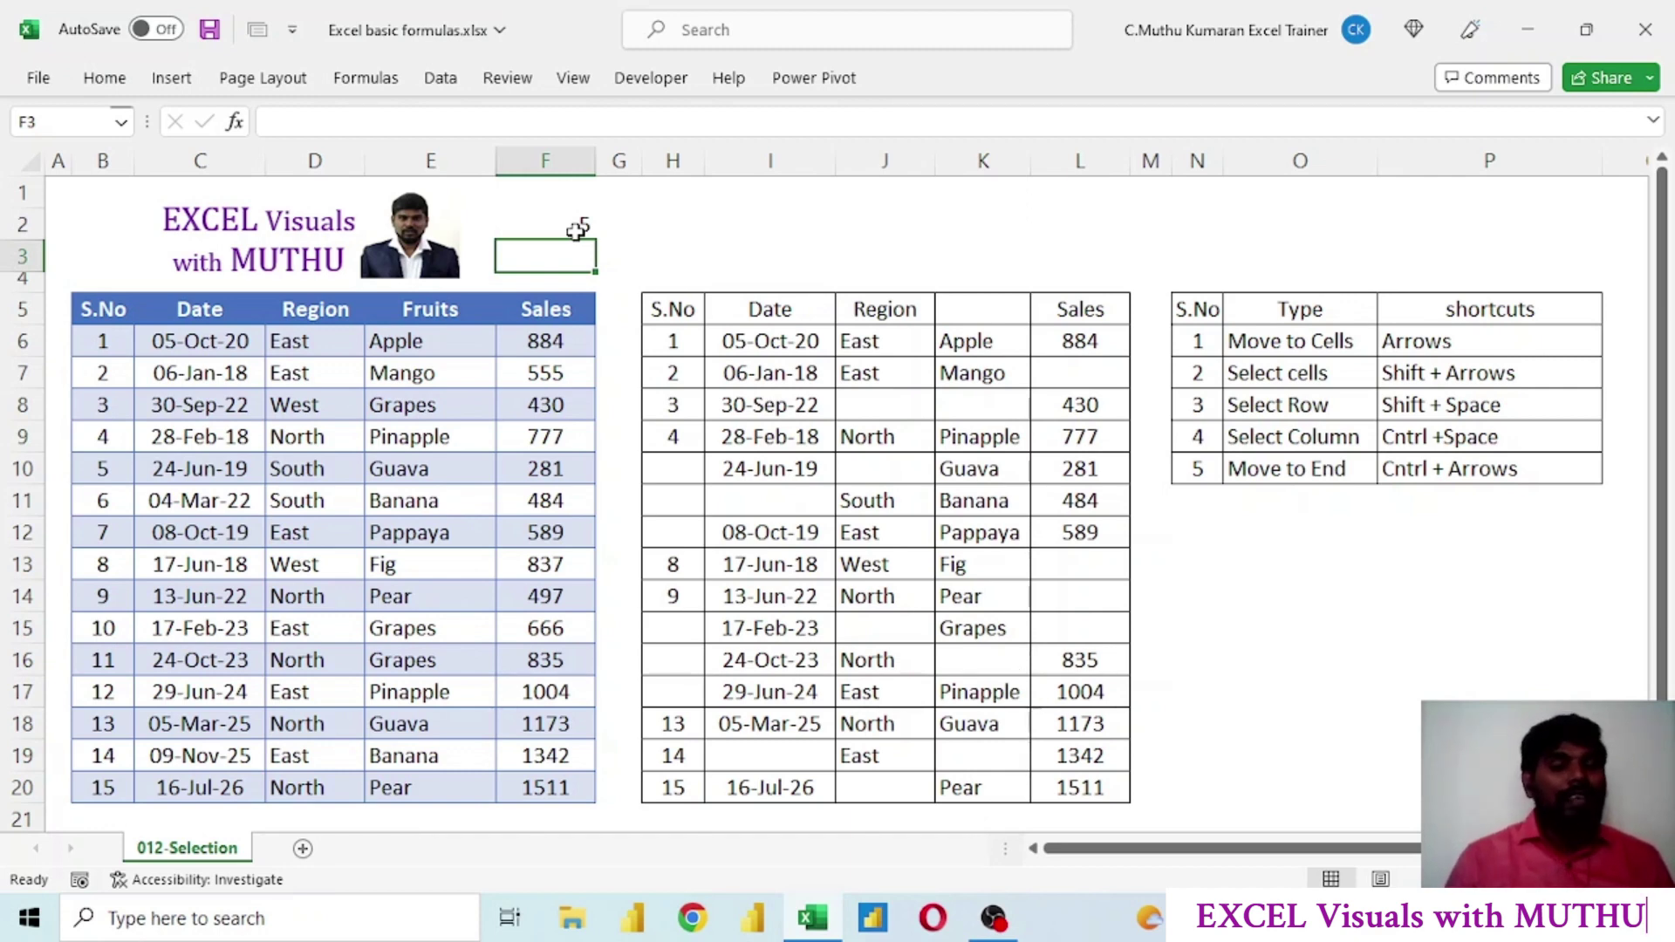
Starting from the S.No header B5, extend the selection cell by cell to cover B5:D10
{"action": "left_click", "coordinate": [111, 310]}
{"action": "key", "text": "shift+Down"}
{"action": "key", "text": "shift+Down"}
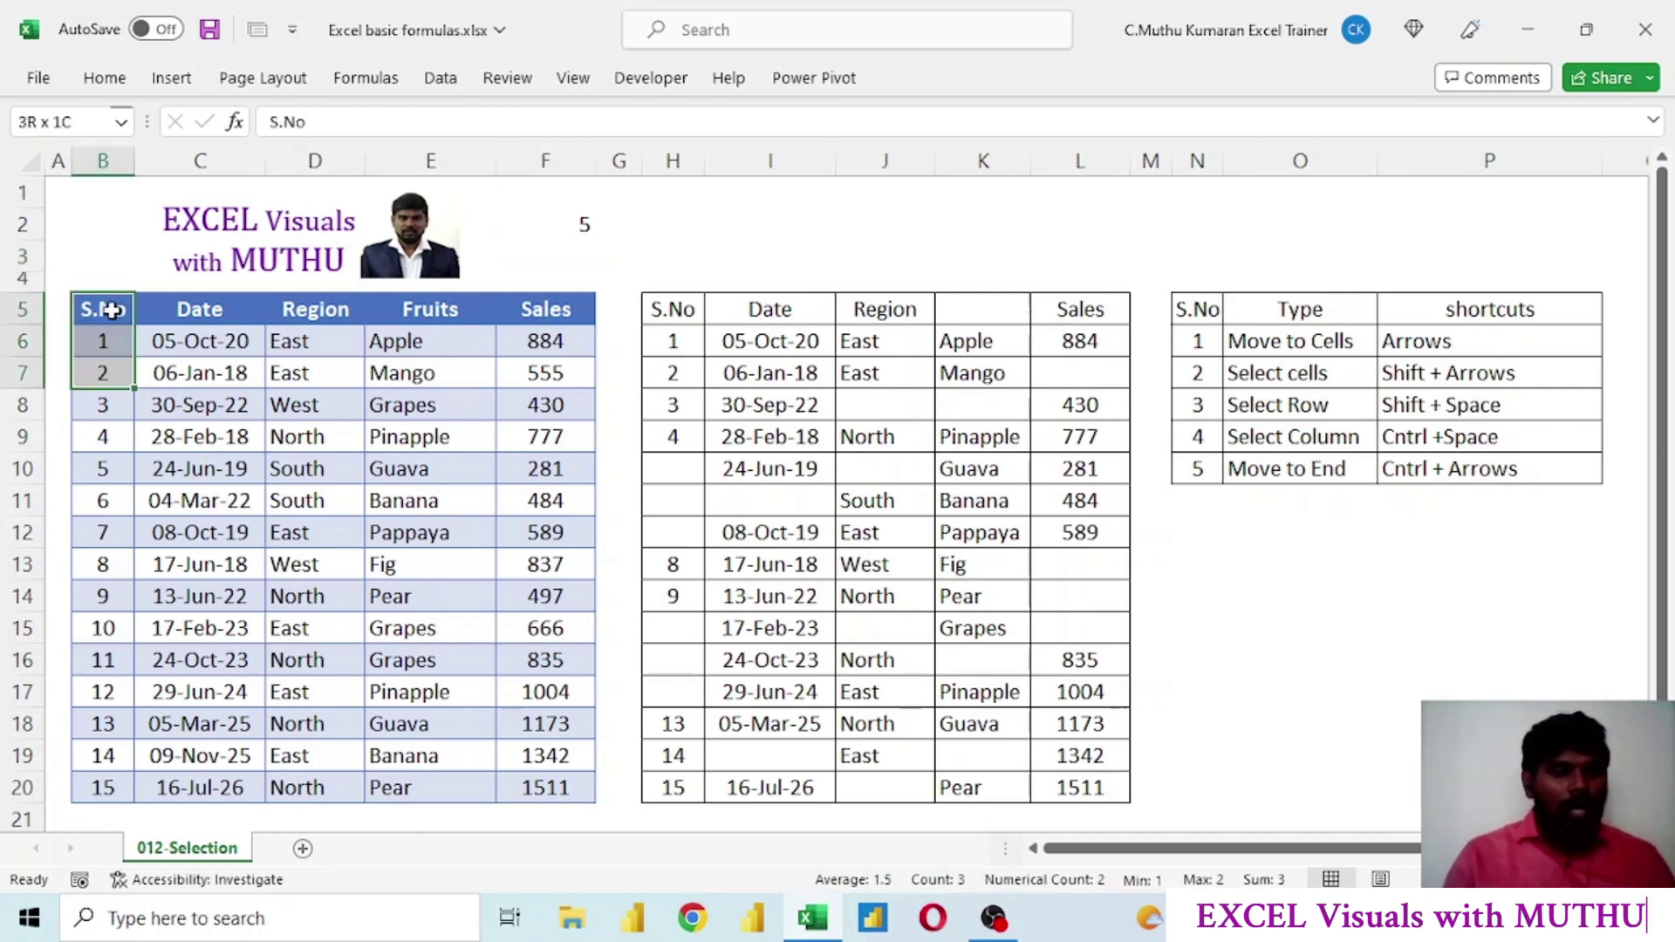
{"action": "key", "text": "shift+Right"}
{"action": "key", "text": "shift+Right"}
{"action": "key", "text": "shift+Down"}
{"action": "key", "text": "shift+Down"}
{"action": "key", "text": "shift+Down"}
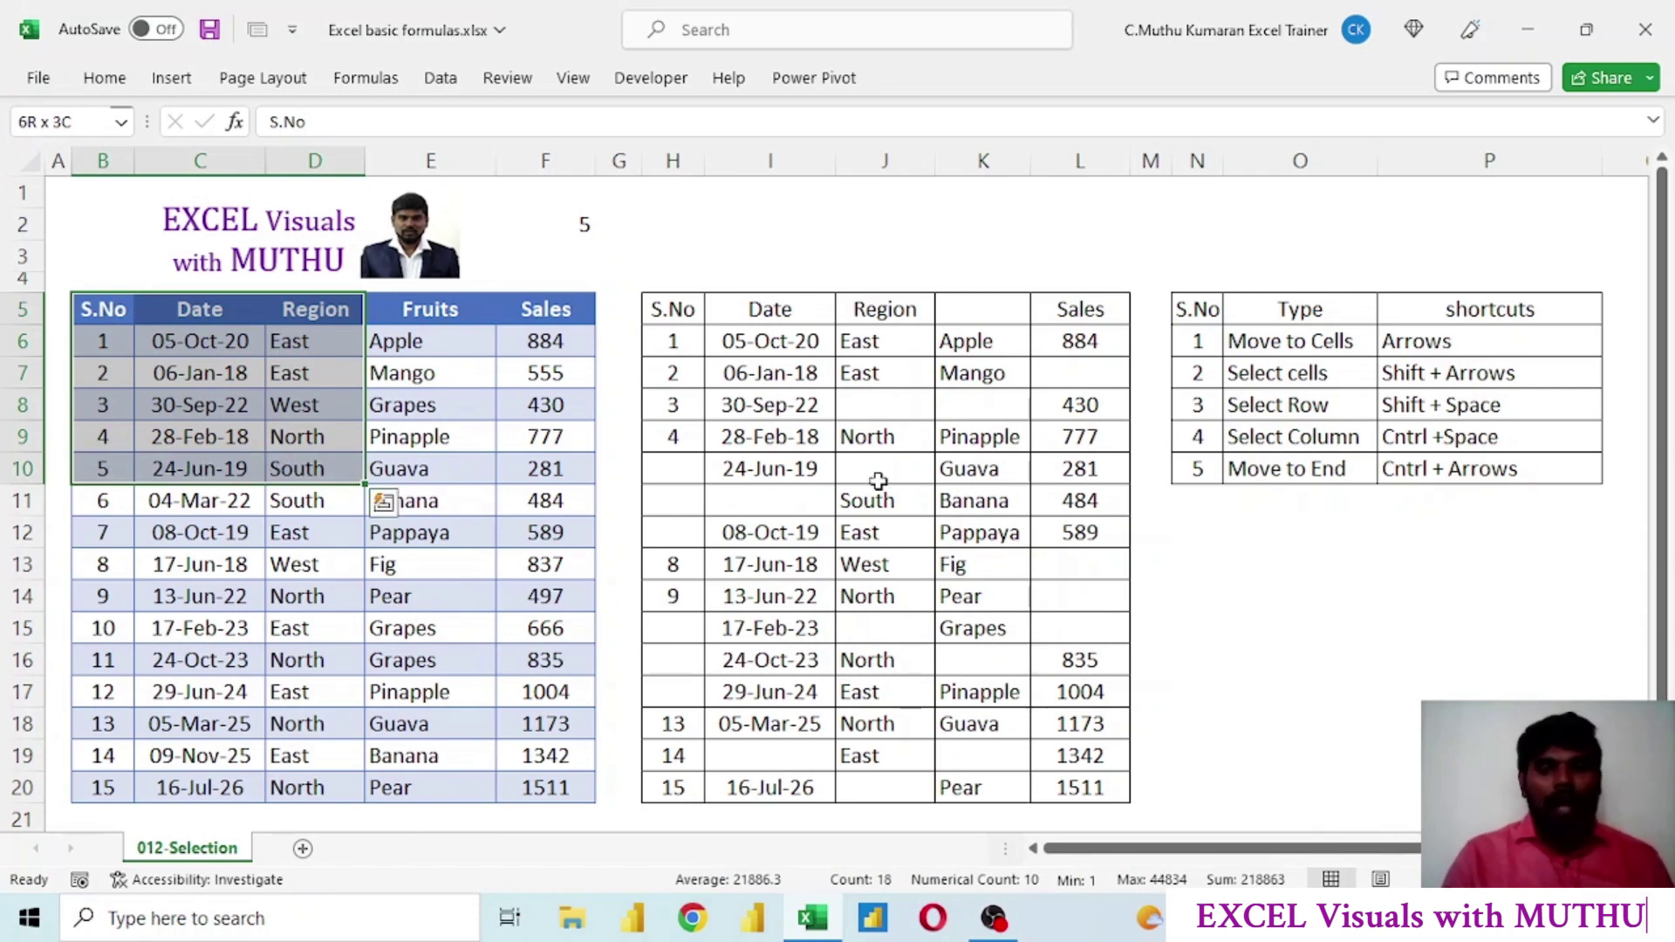
Select the Select cells and Move to End entries O7:P7 and O10:P10 together, and just their shortcut cells P10 and P7
{"action": "left_click_drag", "start_coordinate": [1256, 377], "coordinate": [1392, 380]}
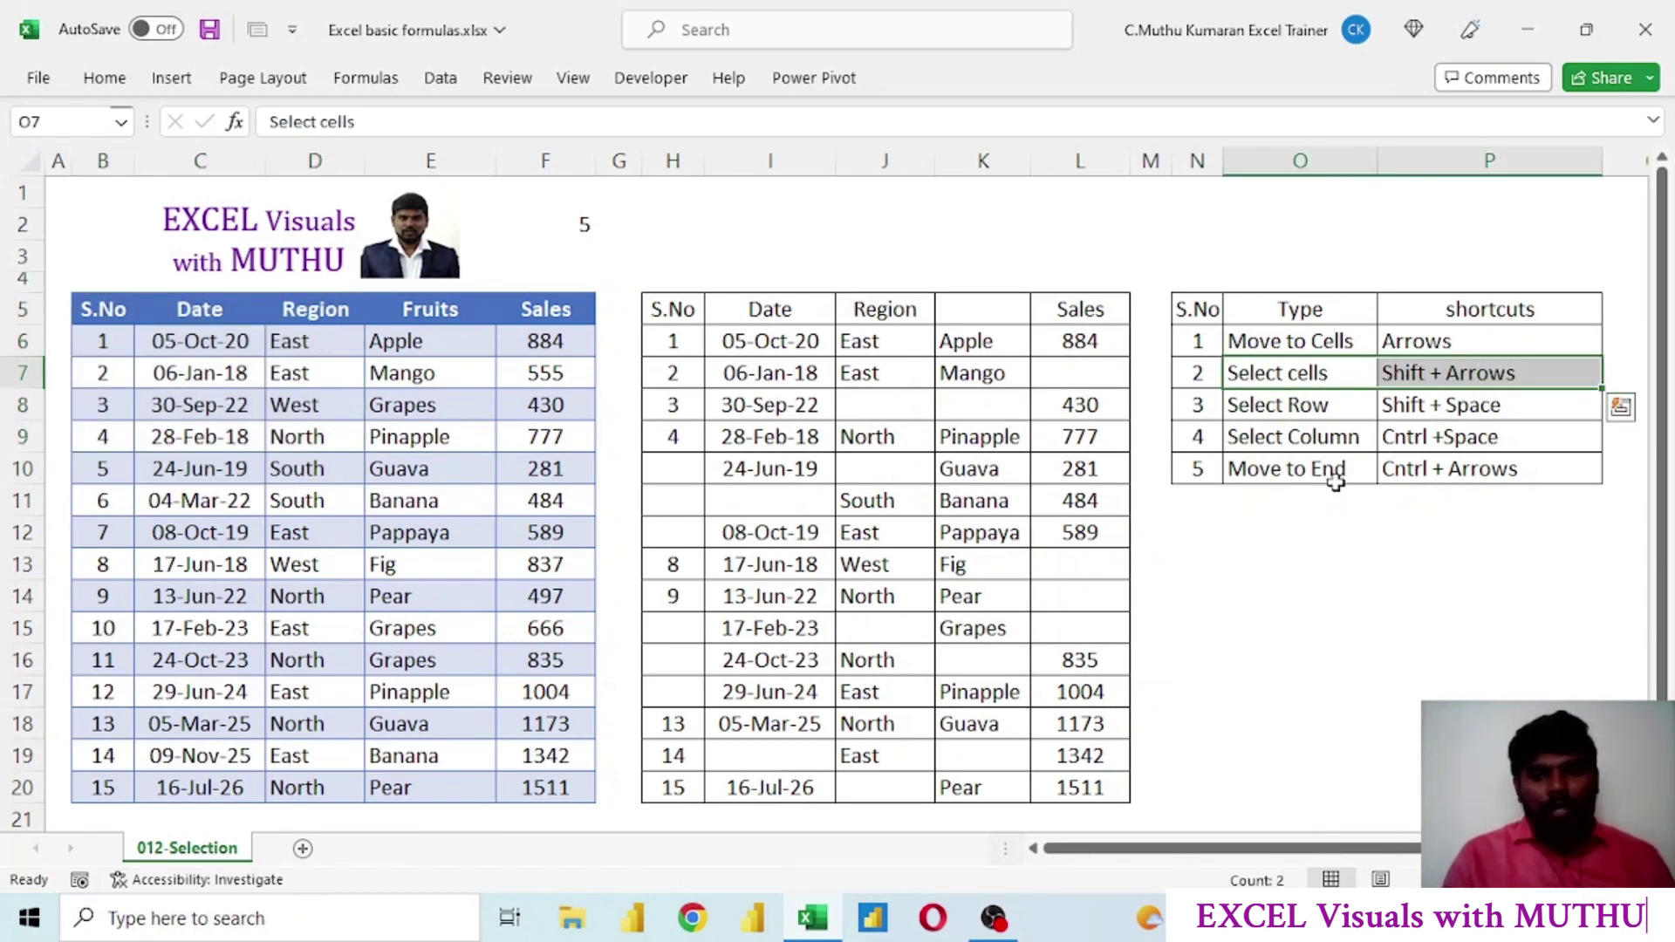
{"action": "left_click_drag", "start_coordinate": [1309, 469], "coordinate": [1396, 469], "text": "ctrl"}
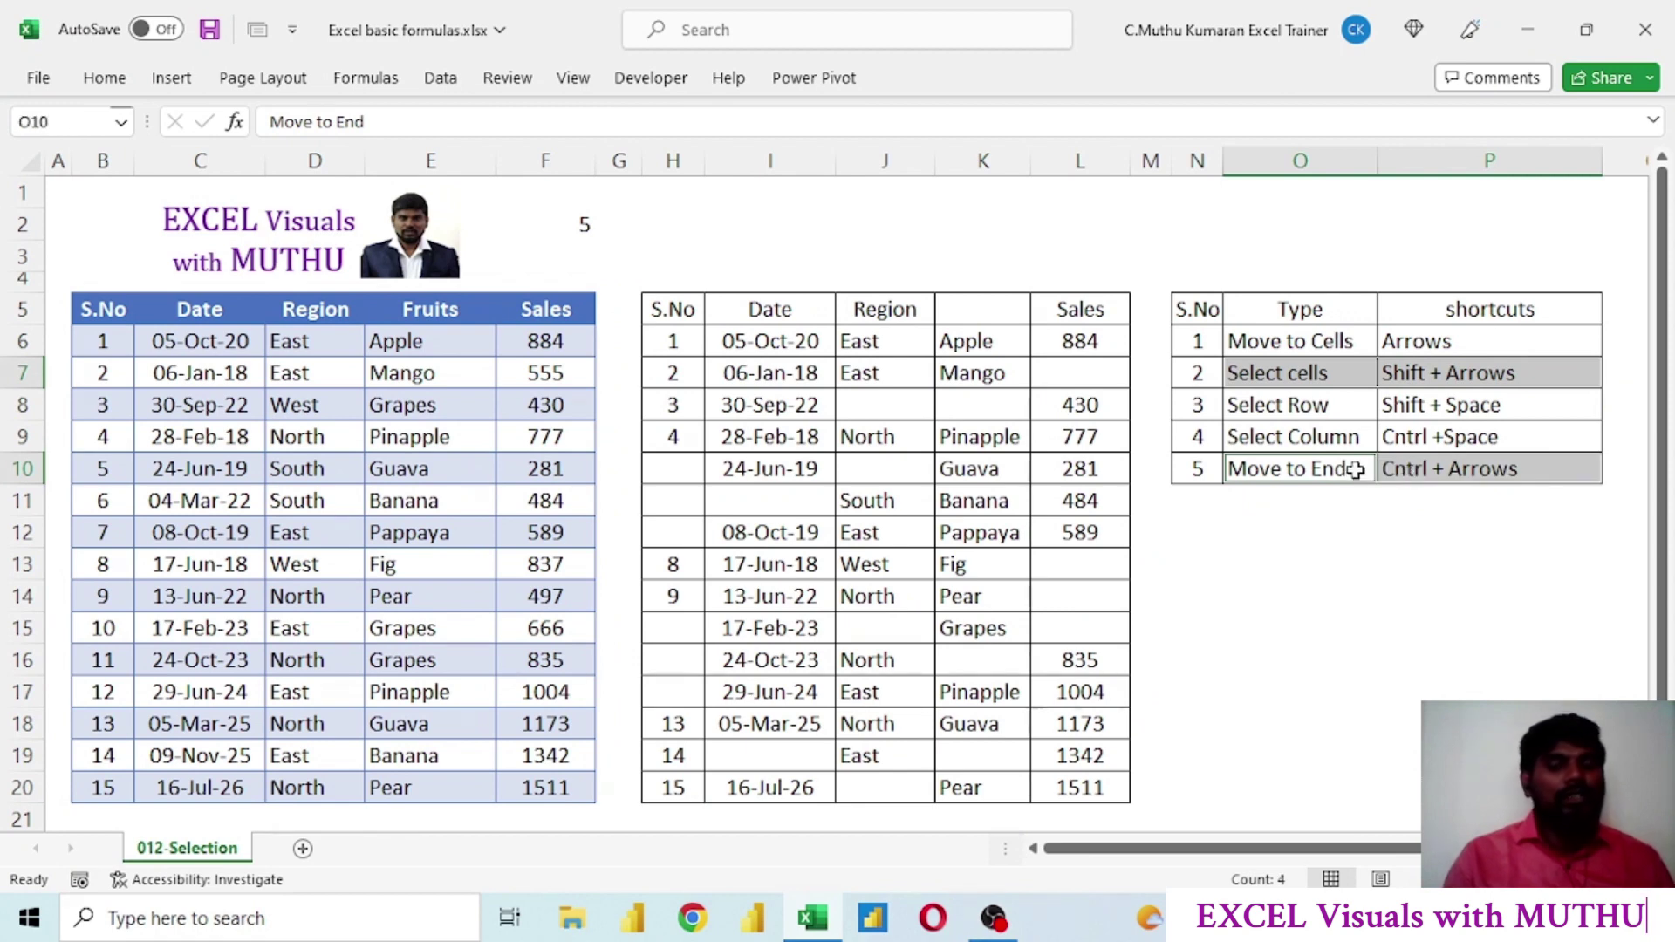
{"action": "left_click", "coordinate": [1446, 474]}
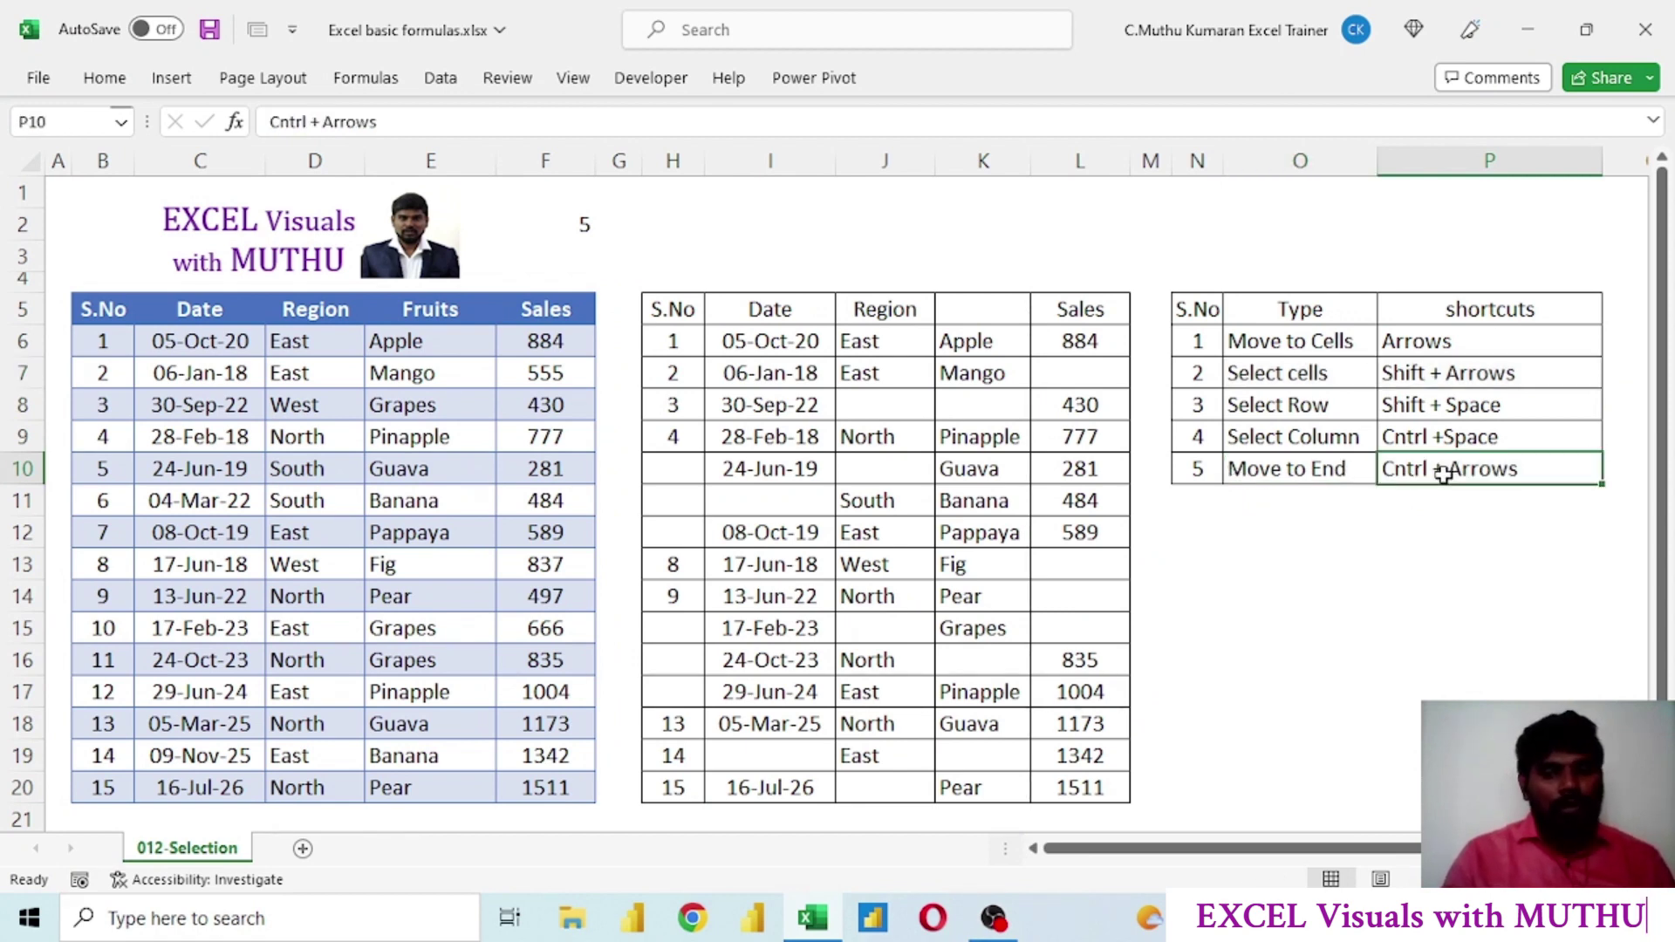
{"action": "left_click", "coordinate": [1435, 377], "text": "ctrl"}
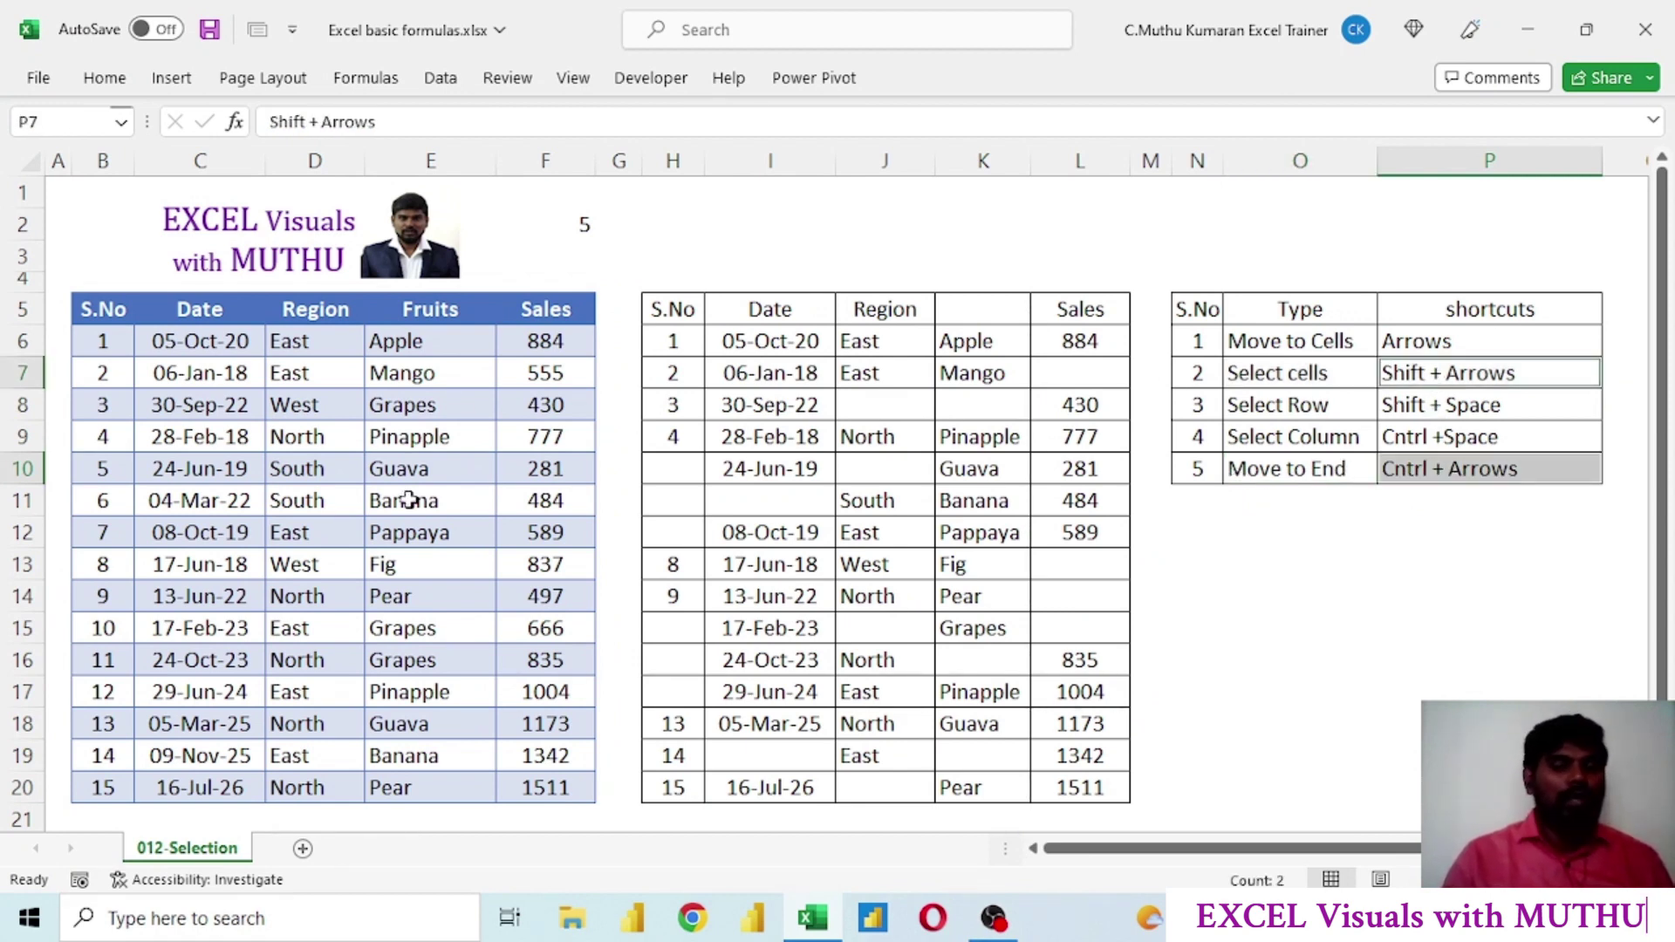
From the S.No header B5, extend the selection to the column's end B20 and across to the whole blue table B5:F20
{"action": "left_click", "coordinate": [96, 309]}
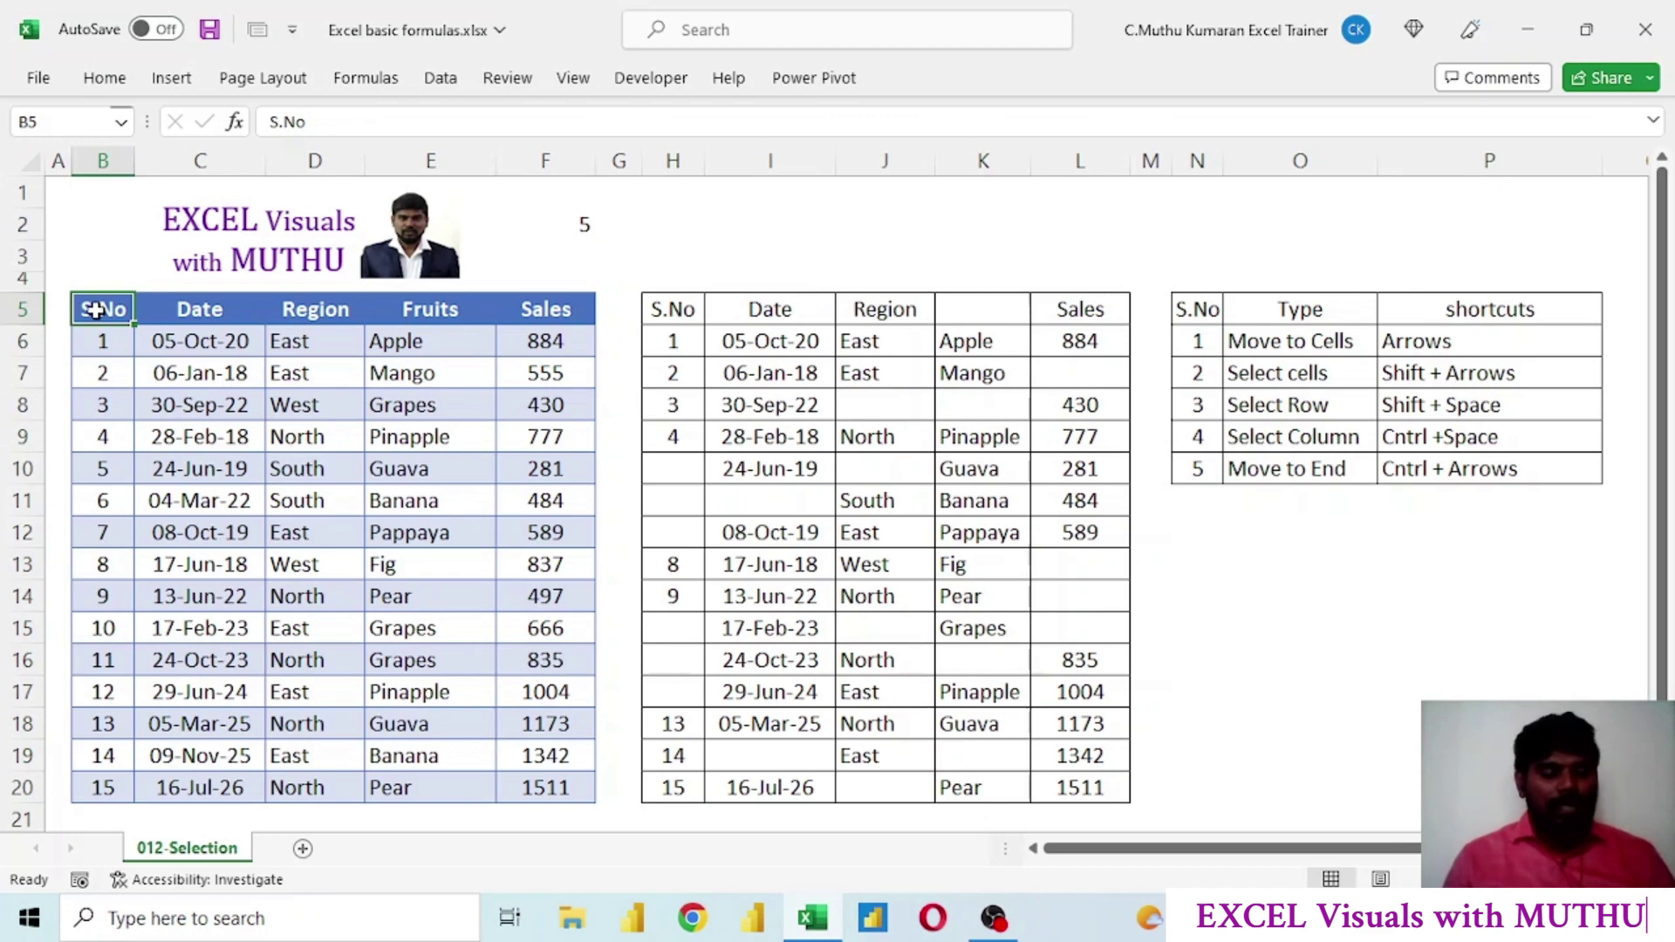
{"action": "key", "text": "shift+Down"}
{"action": "key", "text": "shift+Up"}
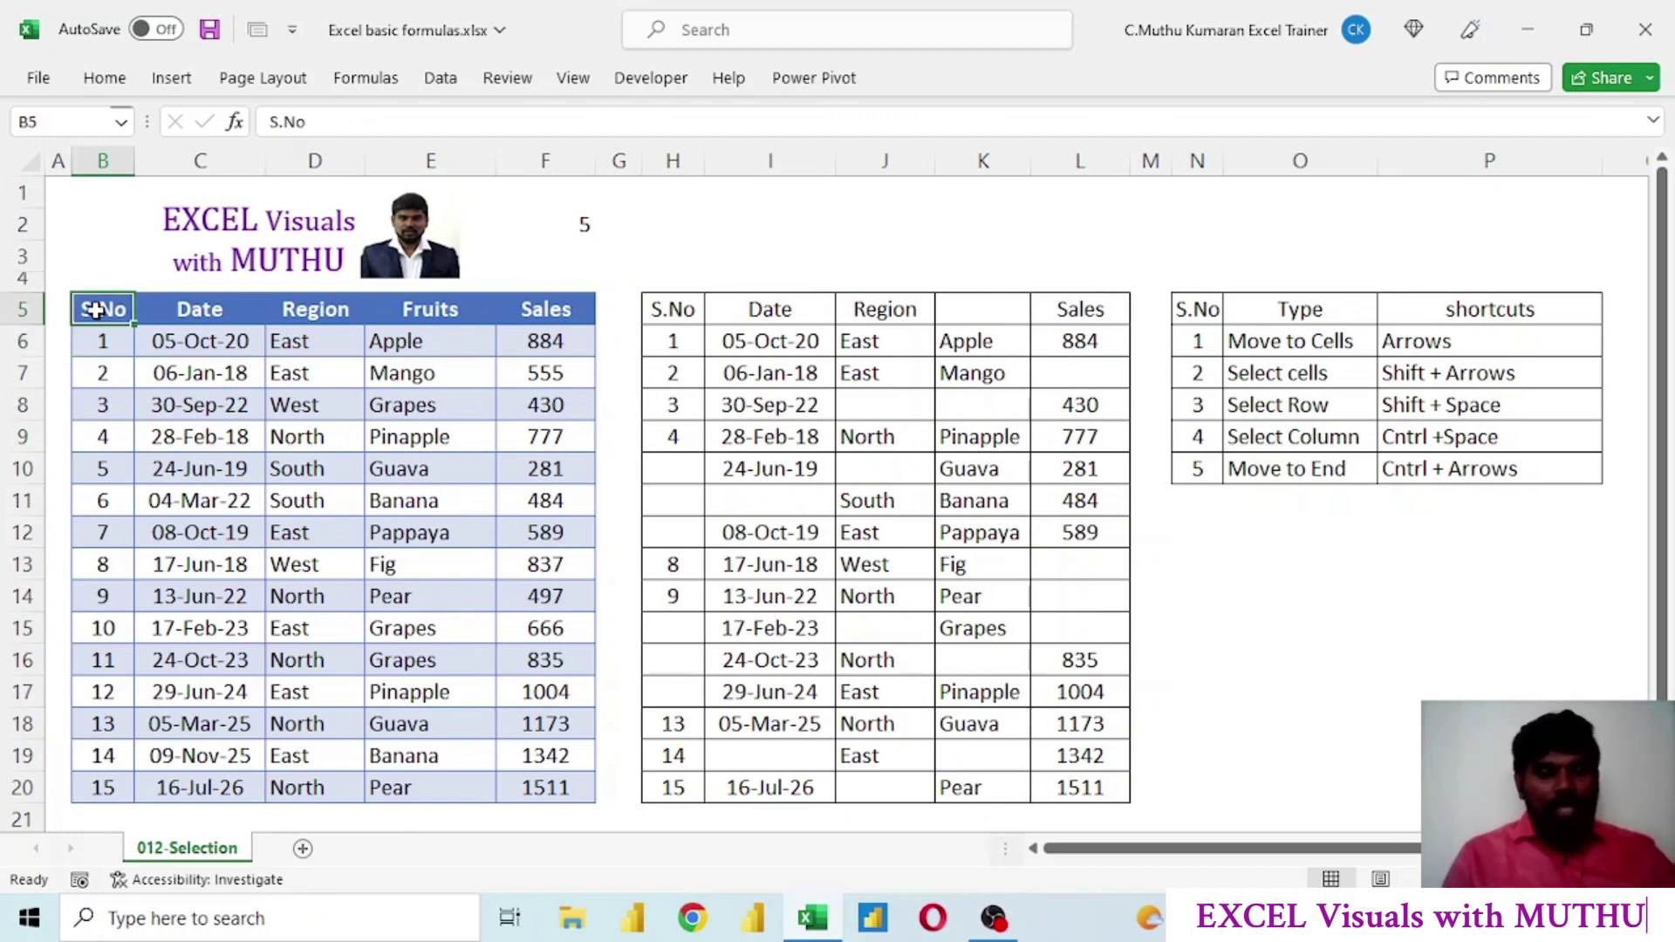
{"action": "key", "text": "ctrl+shift+Down"}
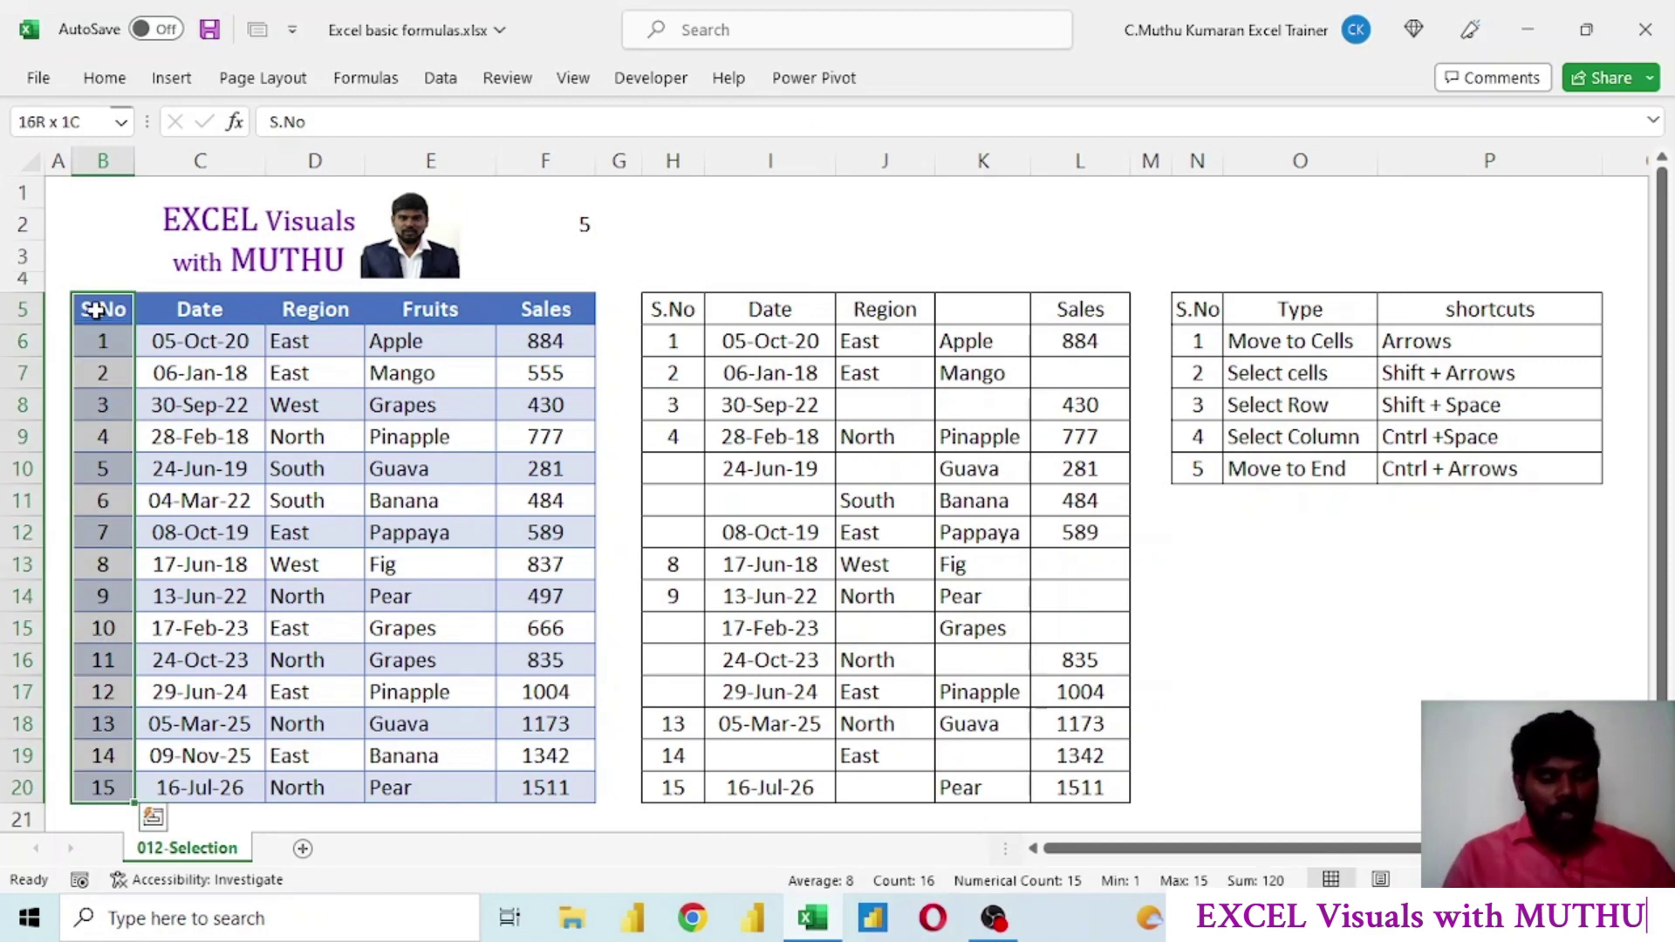
{"action": "key", "text": "ctrl+shift+Right"}
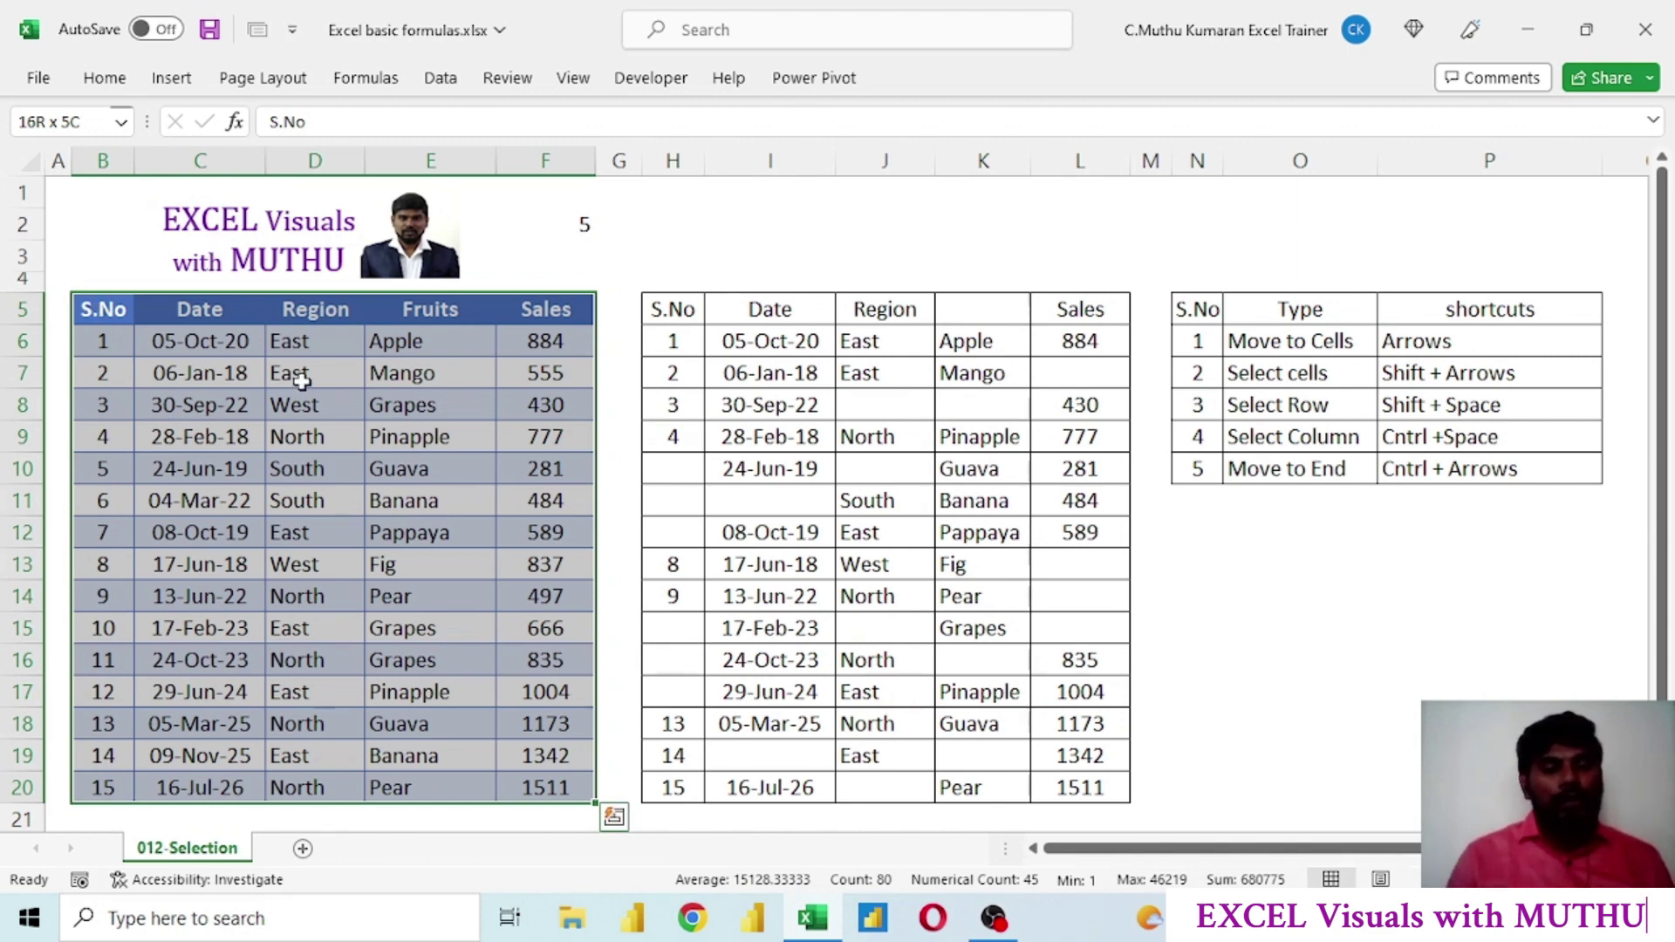
Select C12:F12 in the blue table and extend the selection down to the table's end, covering C12:F20
{"action": "left_click", "coordinate": [234, 536]}
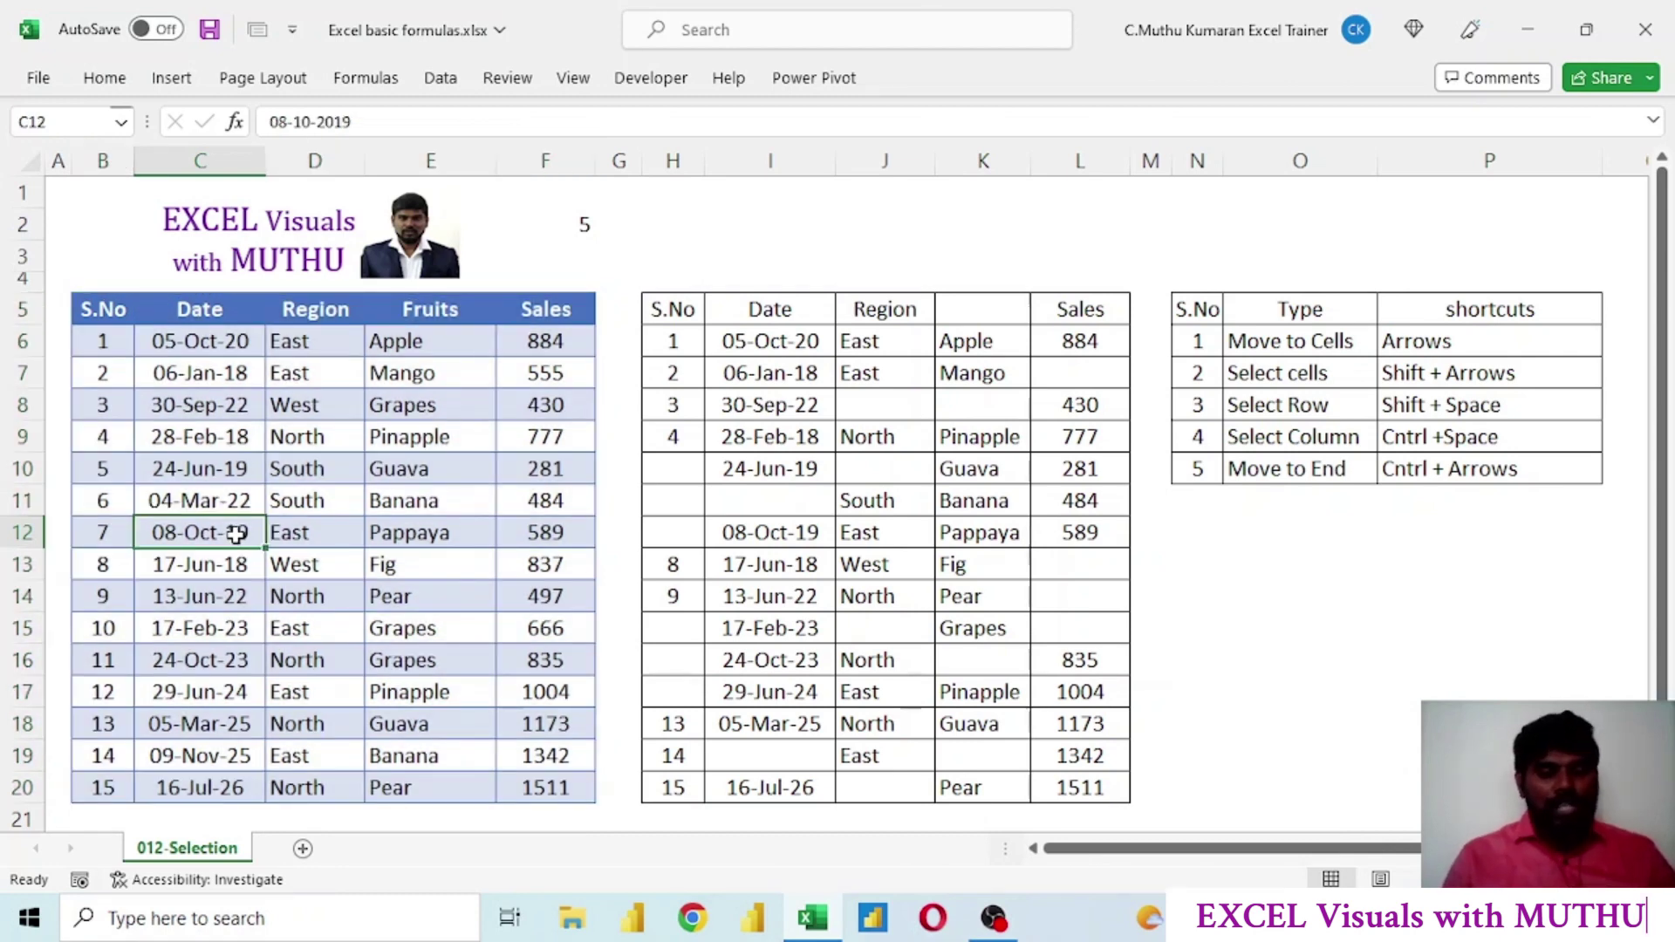
{"action": "key", "text": "shift+Right"}
{"action": "key", "text": "shift+Right"}
{"action": "key", "text": "shift+Right"}
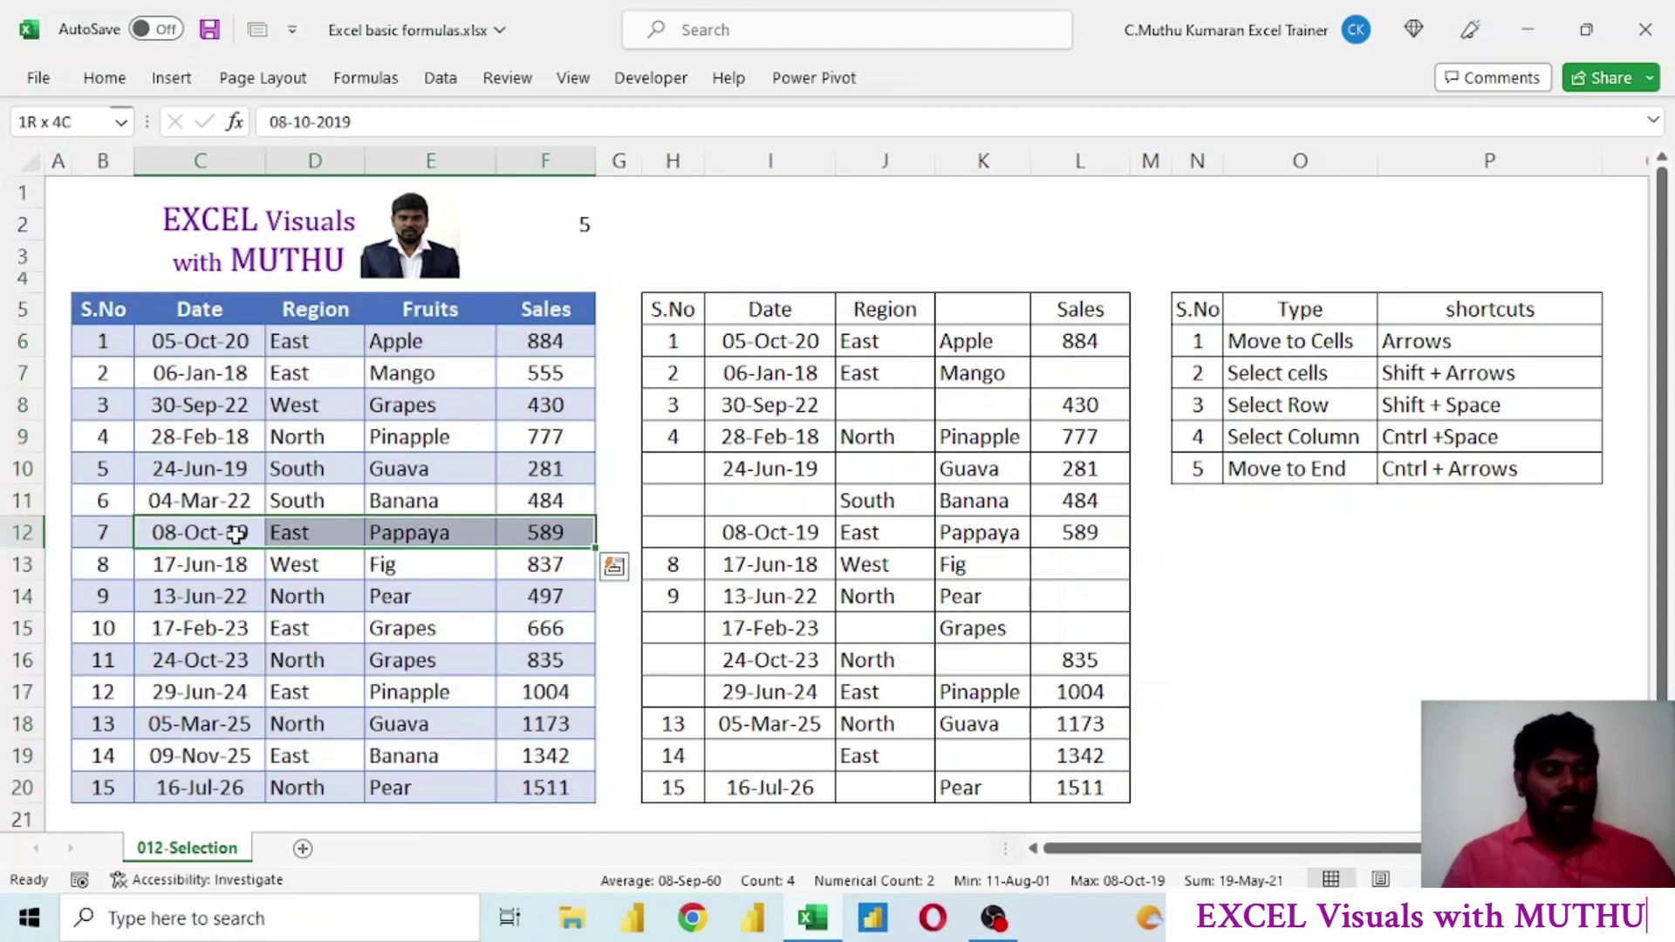
{"action": "key", "text": "ctrl+shift+Down"}
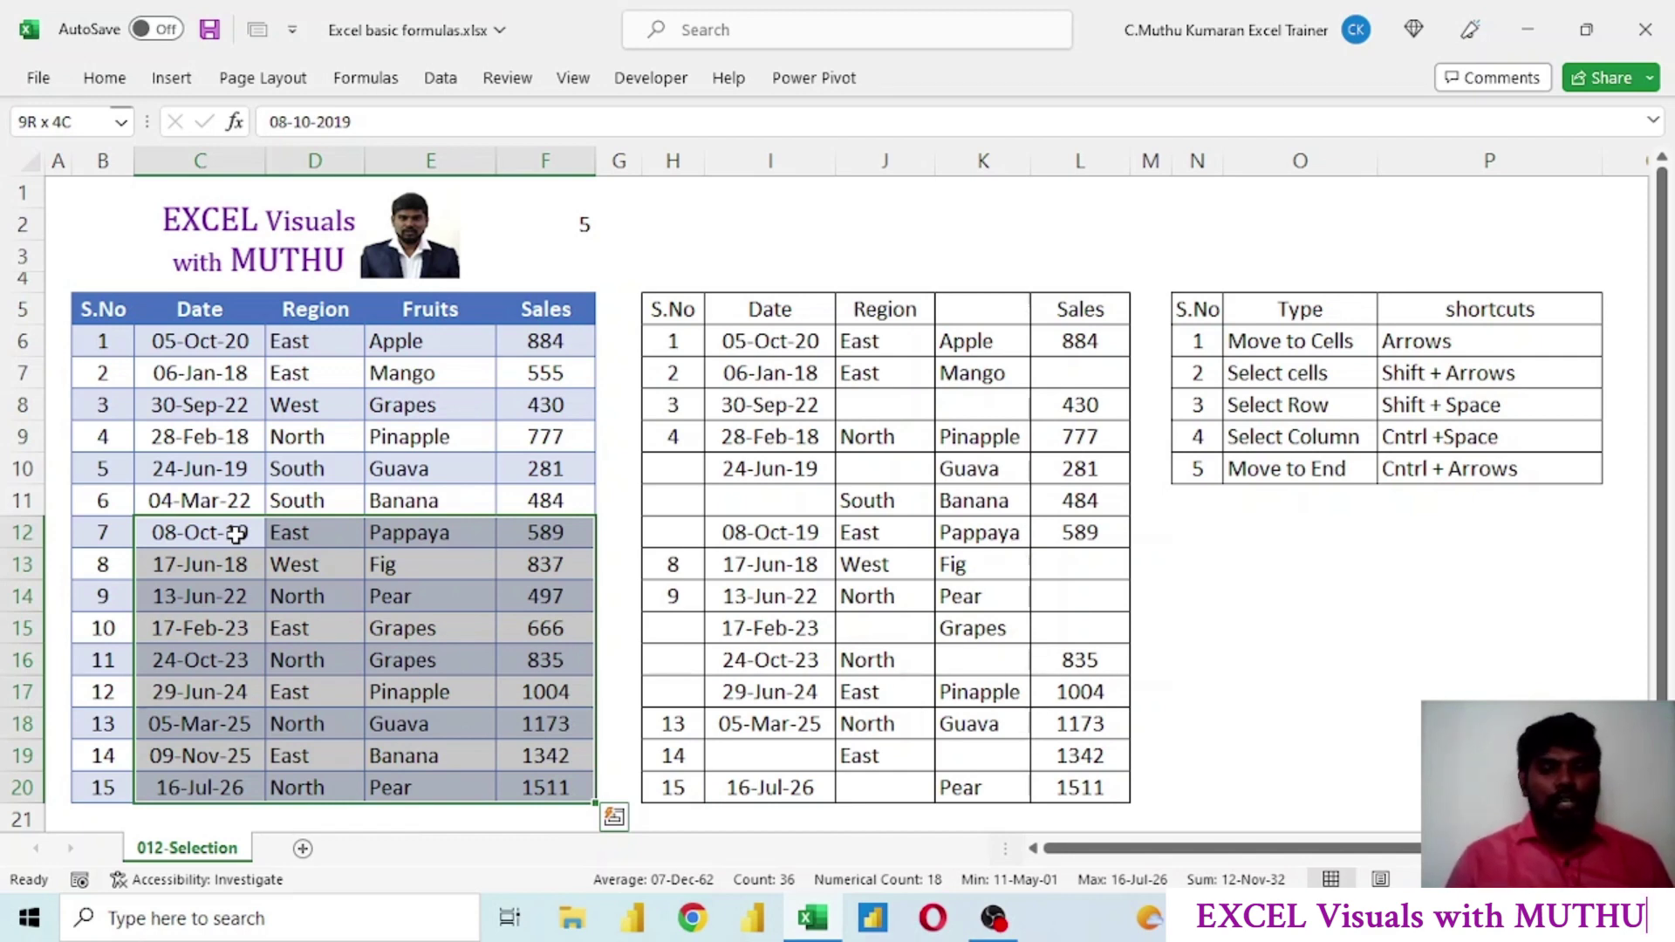
Set cell F2 to 6 to add the sixth entry to the shortcuts list
{"action": "left_click", "coordinate": [578, 221]}
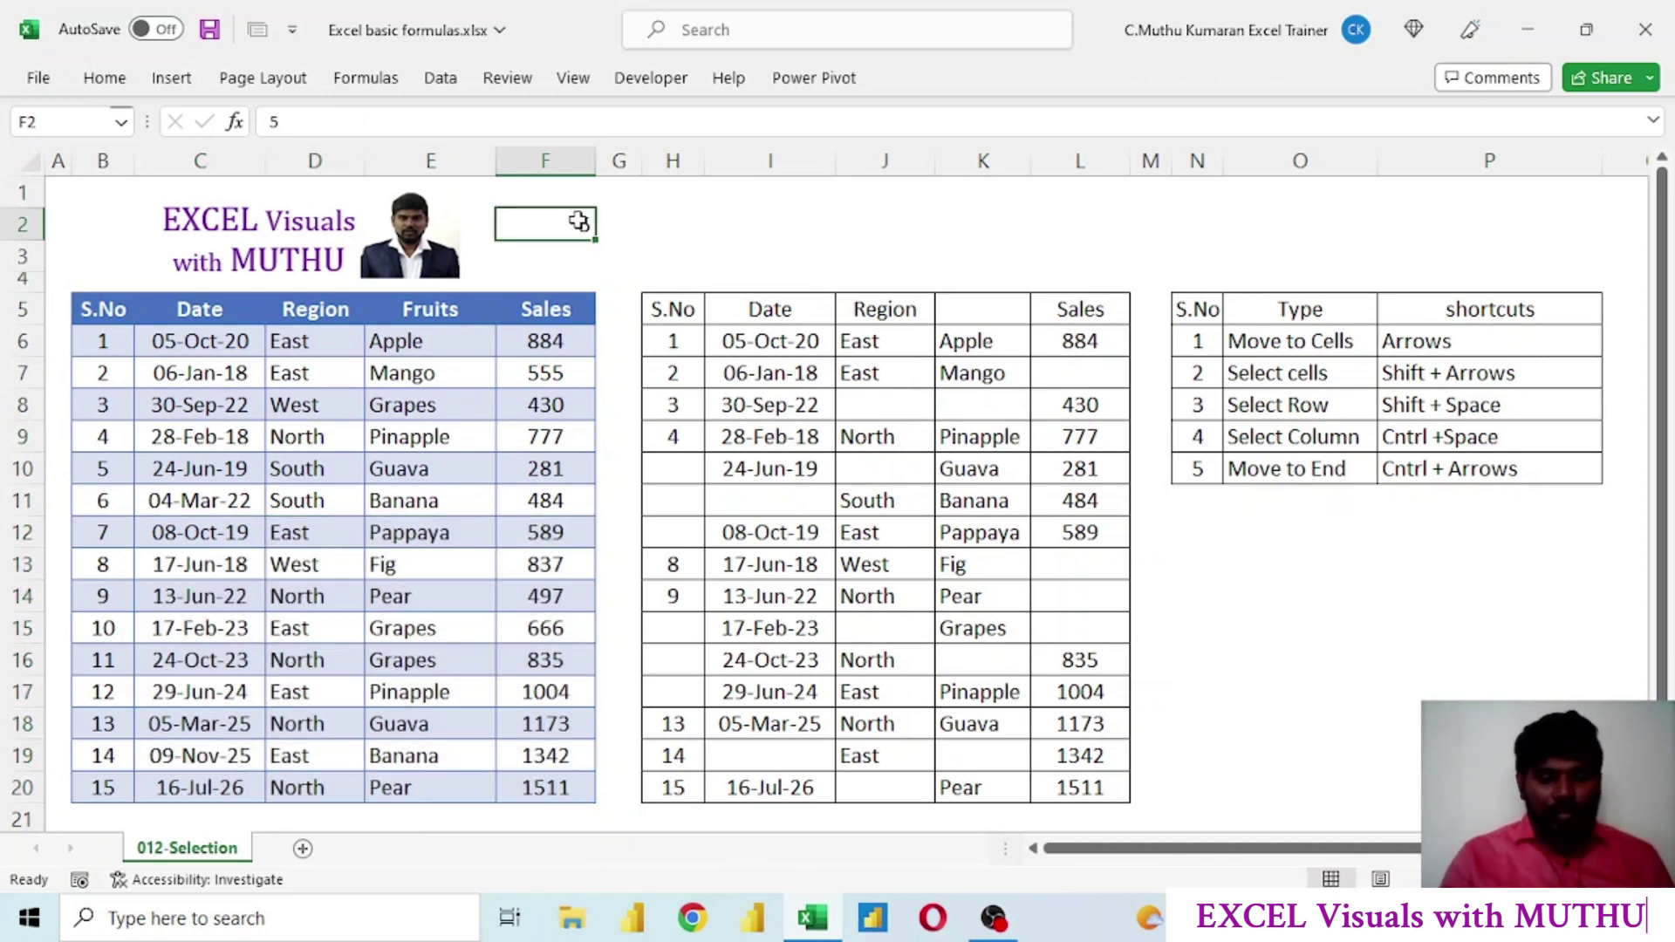
{"action": "type", "text": "6"}
{"action": "key", "text": "Return"}
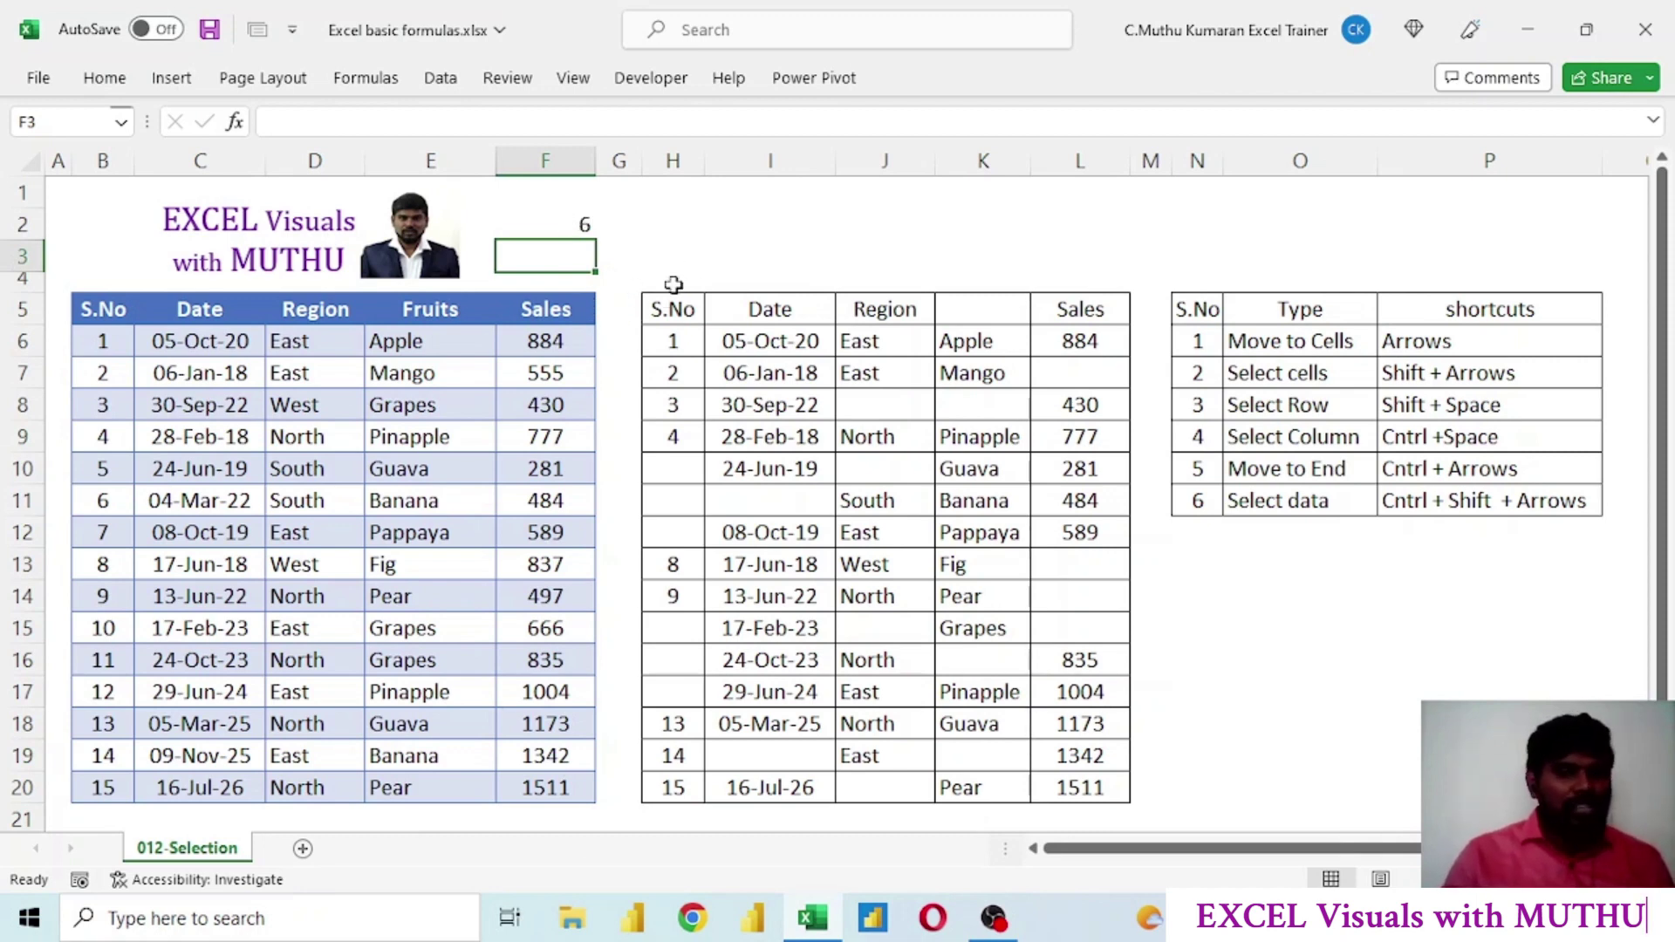
Select the shortcut cells P10:P11, select the whole blue table B5:F20, and clear the selection at cell E14
{"action": "left_click_drag", "start_coordinate": [1393, 472], "coordinate": [1400, 495]}
{"action": "left_click", "coordinate": [510, 429]}
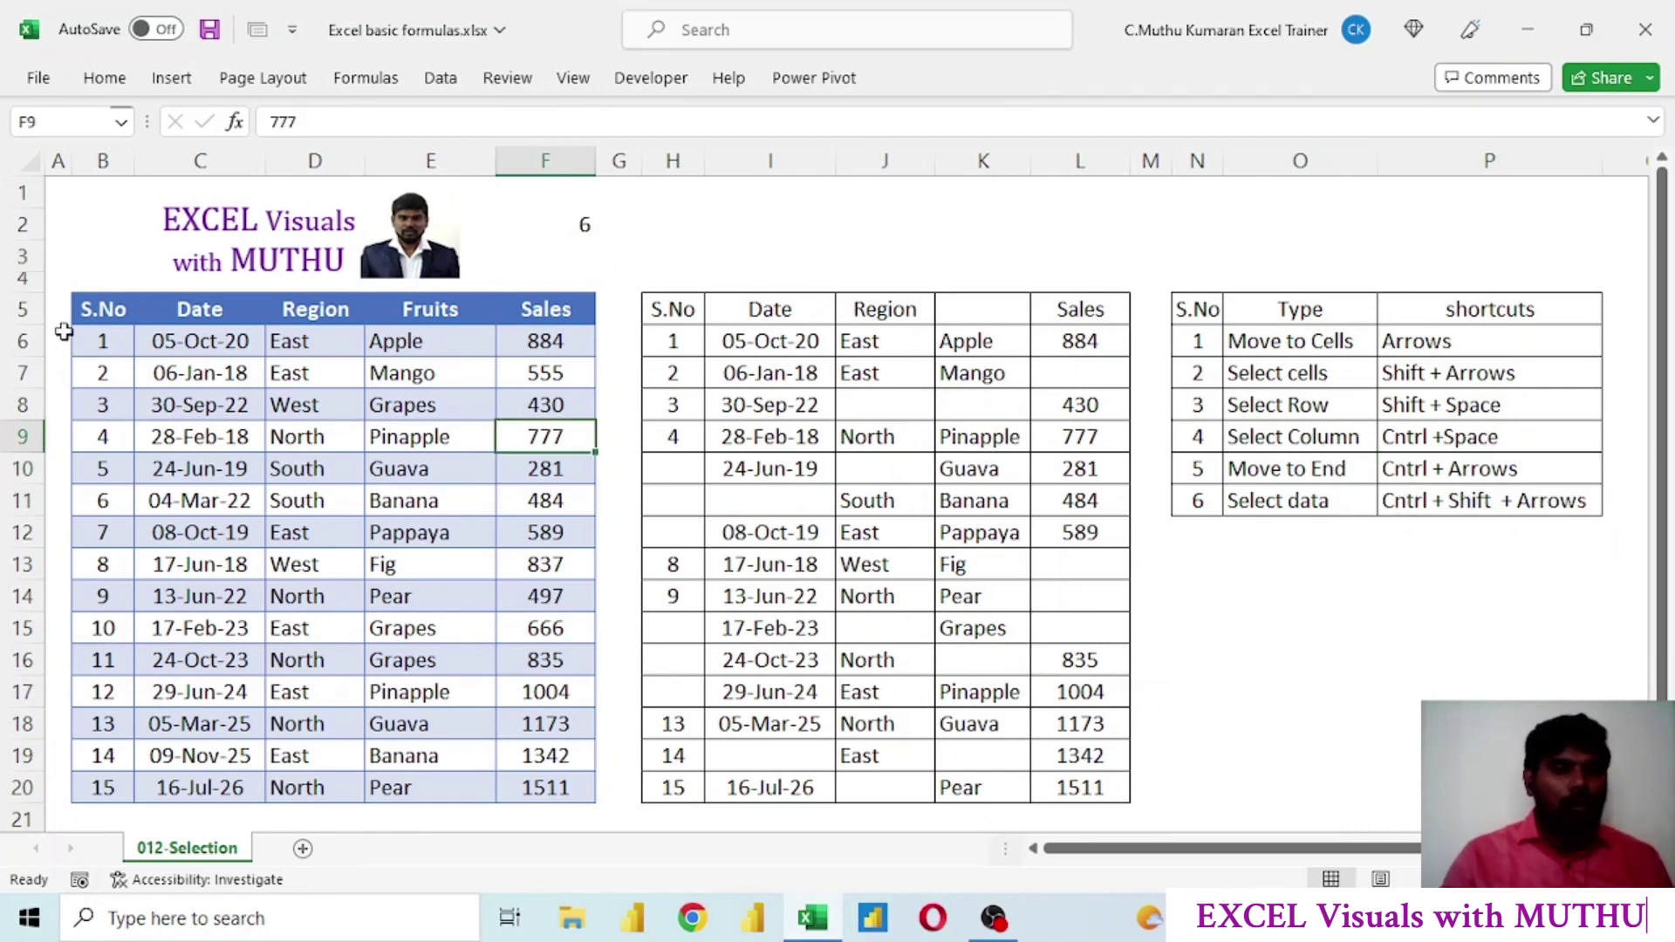
{"action": "left_click_drag", "start_coordinate": [98, 309], "coordinate": [524, 785]}
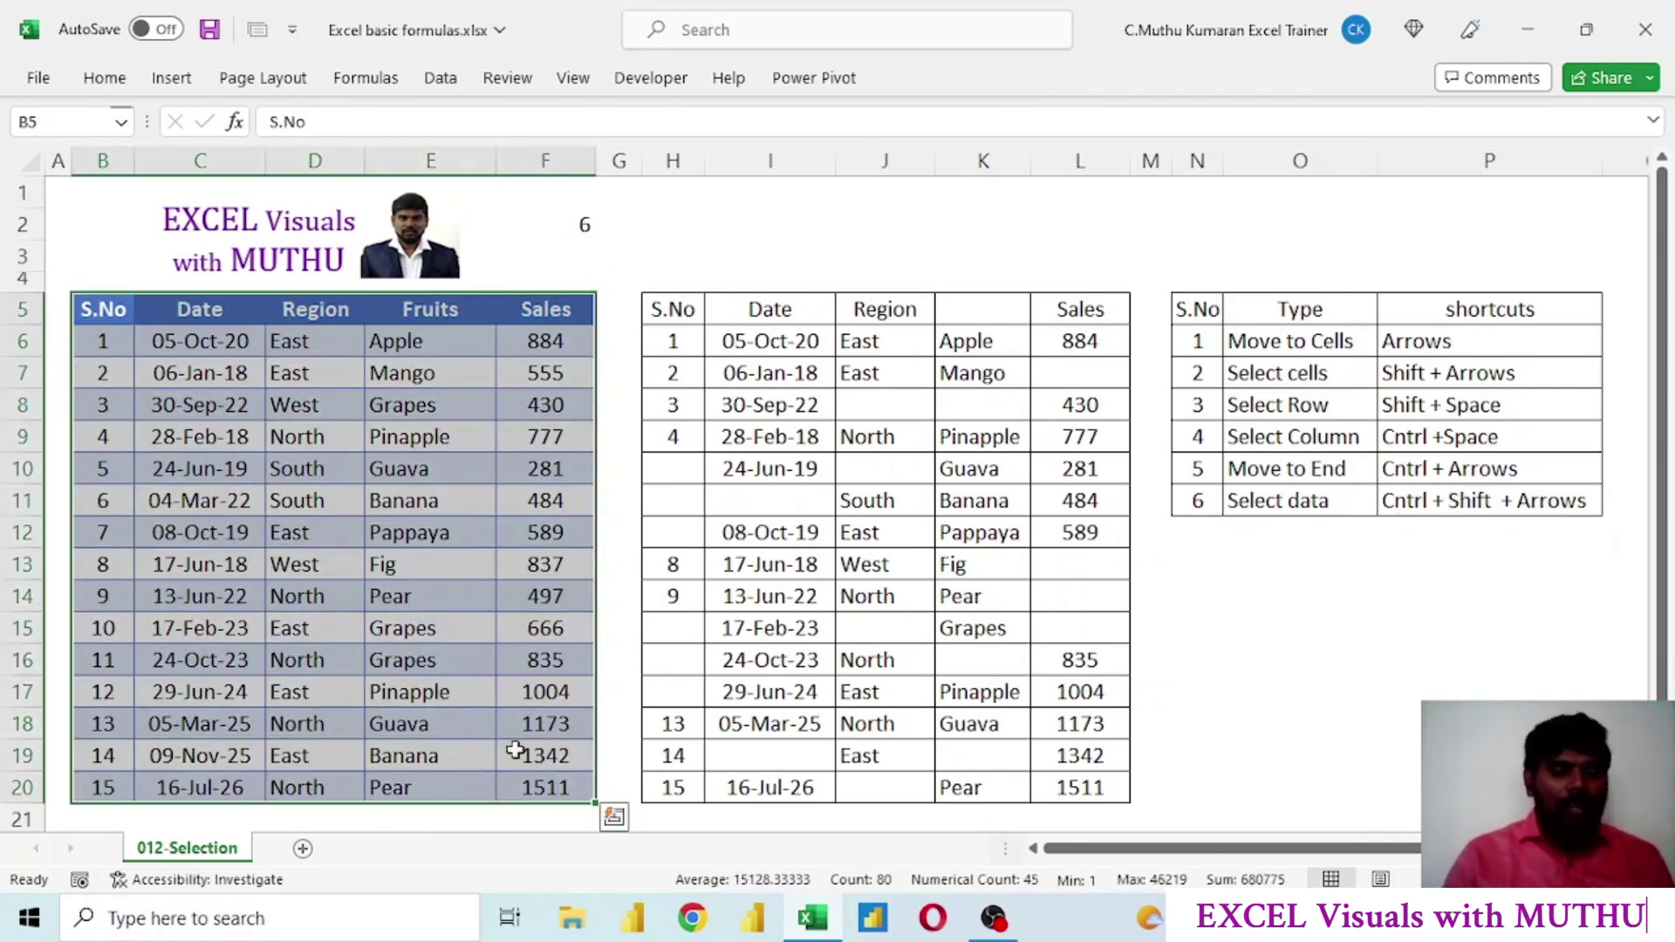
{"action": "left_click", "coordinate": [456, 602]}
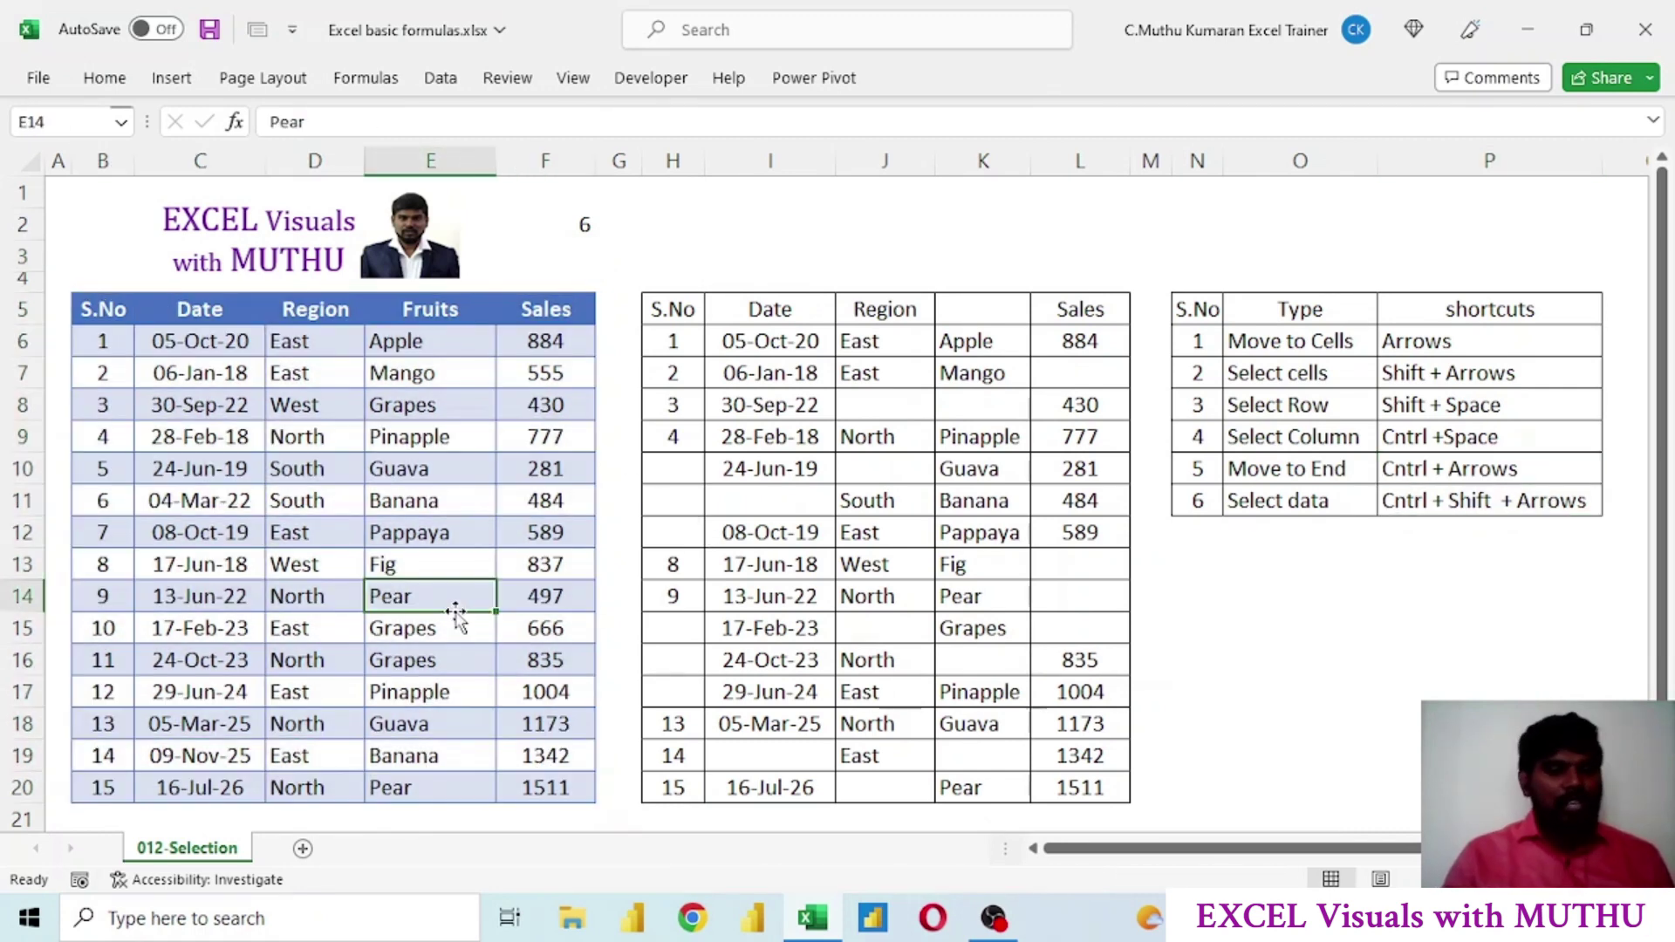
Select cell A1, and the row 1 cells B1:N1 above the tables
{"action": "left_click", "coordinate": [53, 188]}
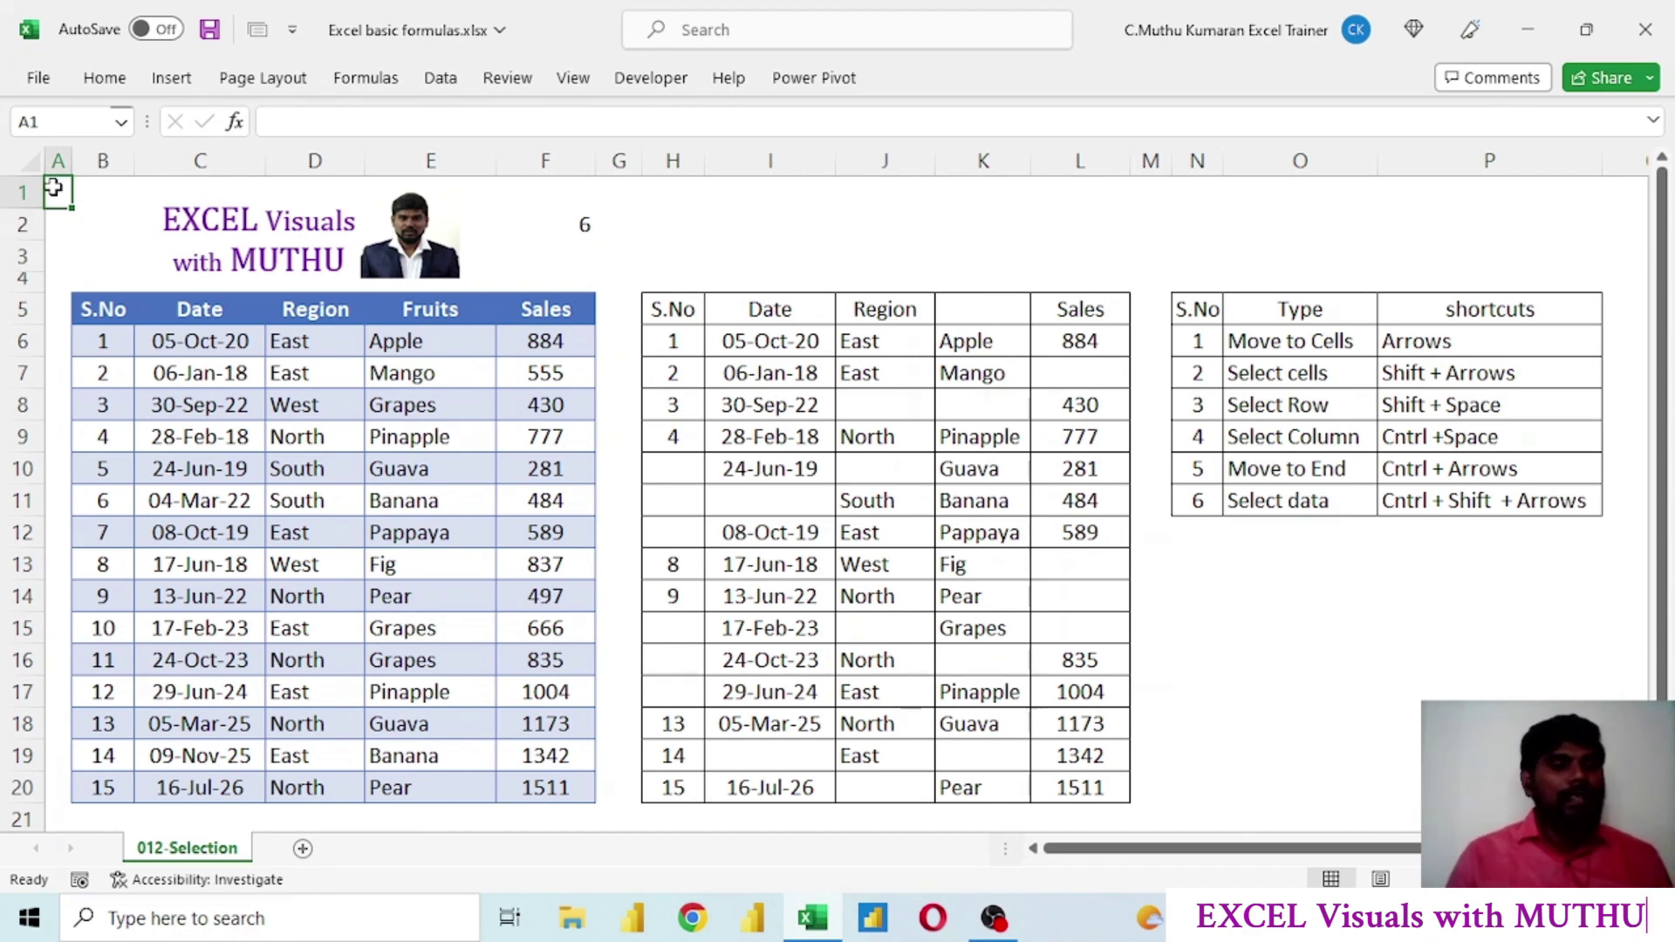
{"action": "left_click_drag", "start_coordinate": [118, 188], "coordinate": [1195, 192]}
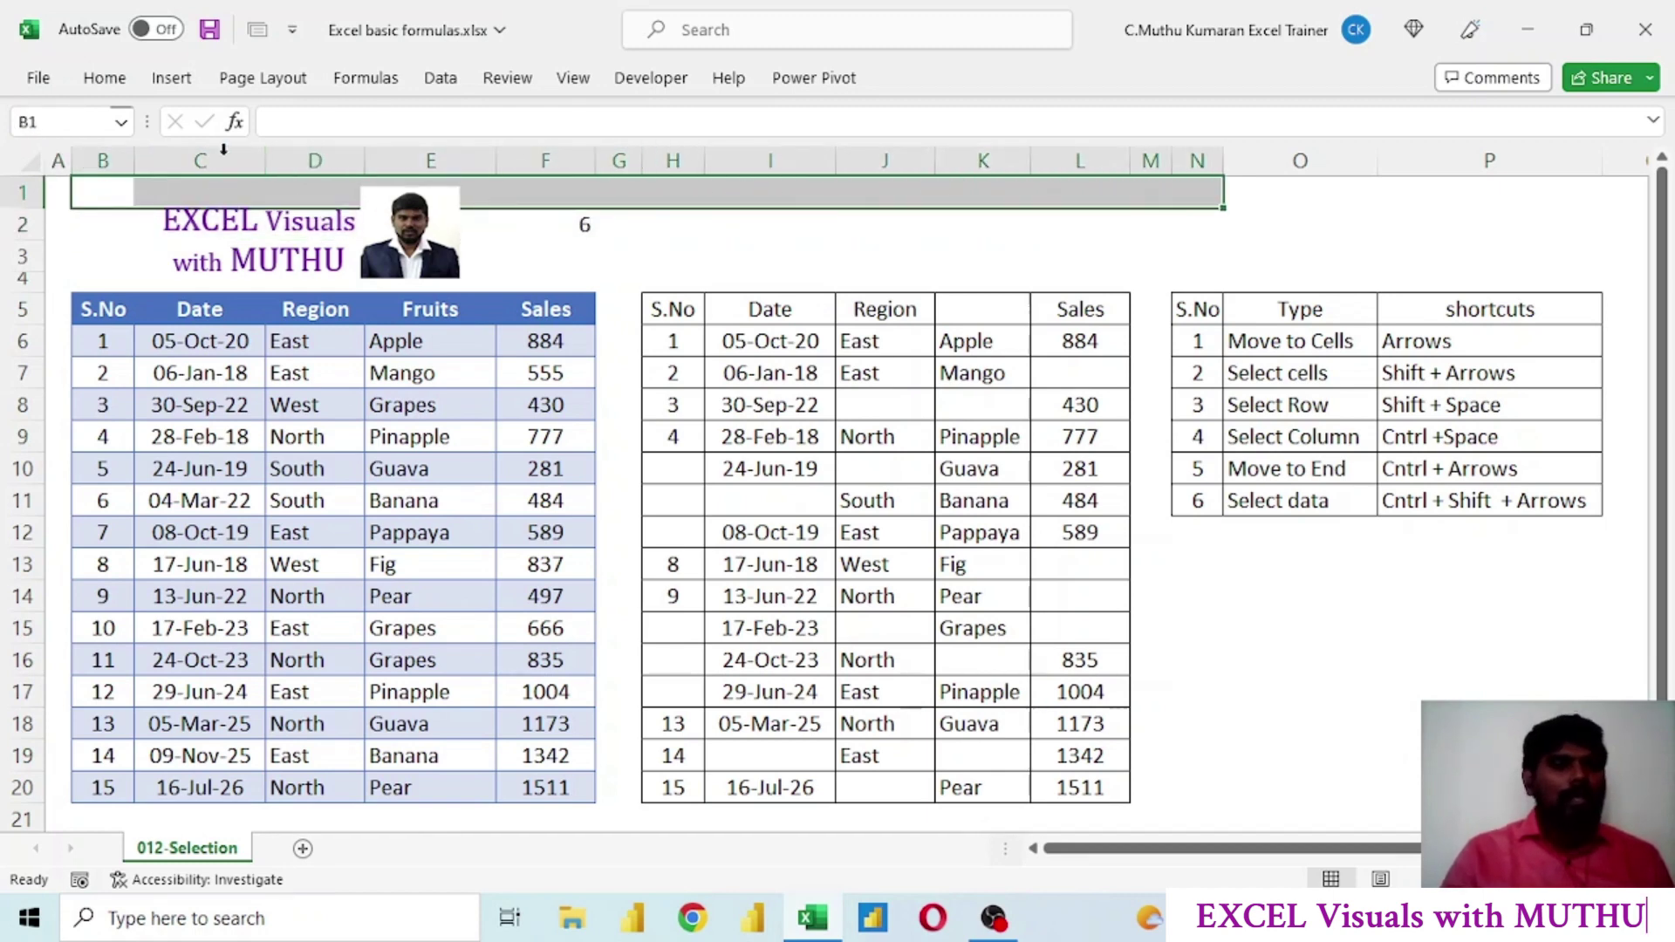
Jump from cell A1 to the last column of row 1 and enter 16384 in cell XFD1
{"action": "left_click", "coordinate": [55, 194]}
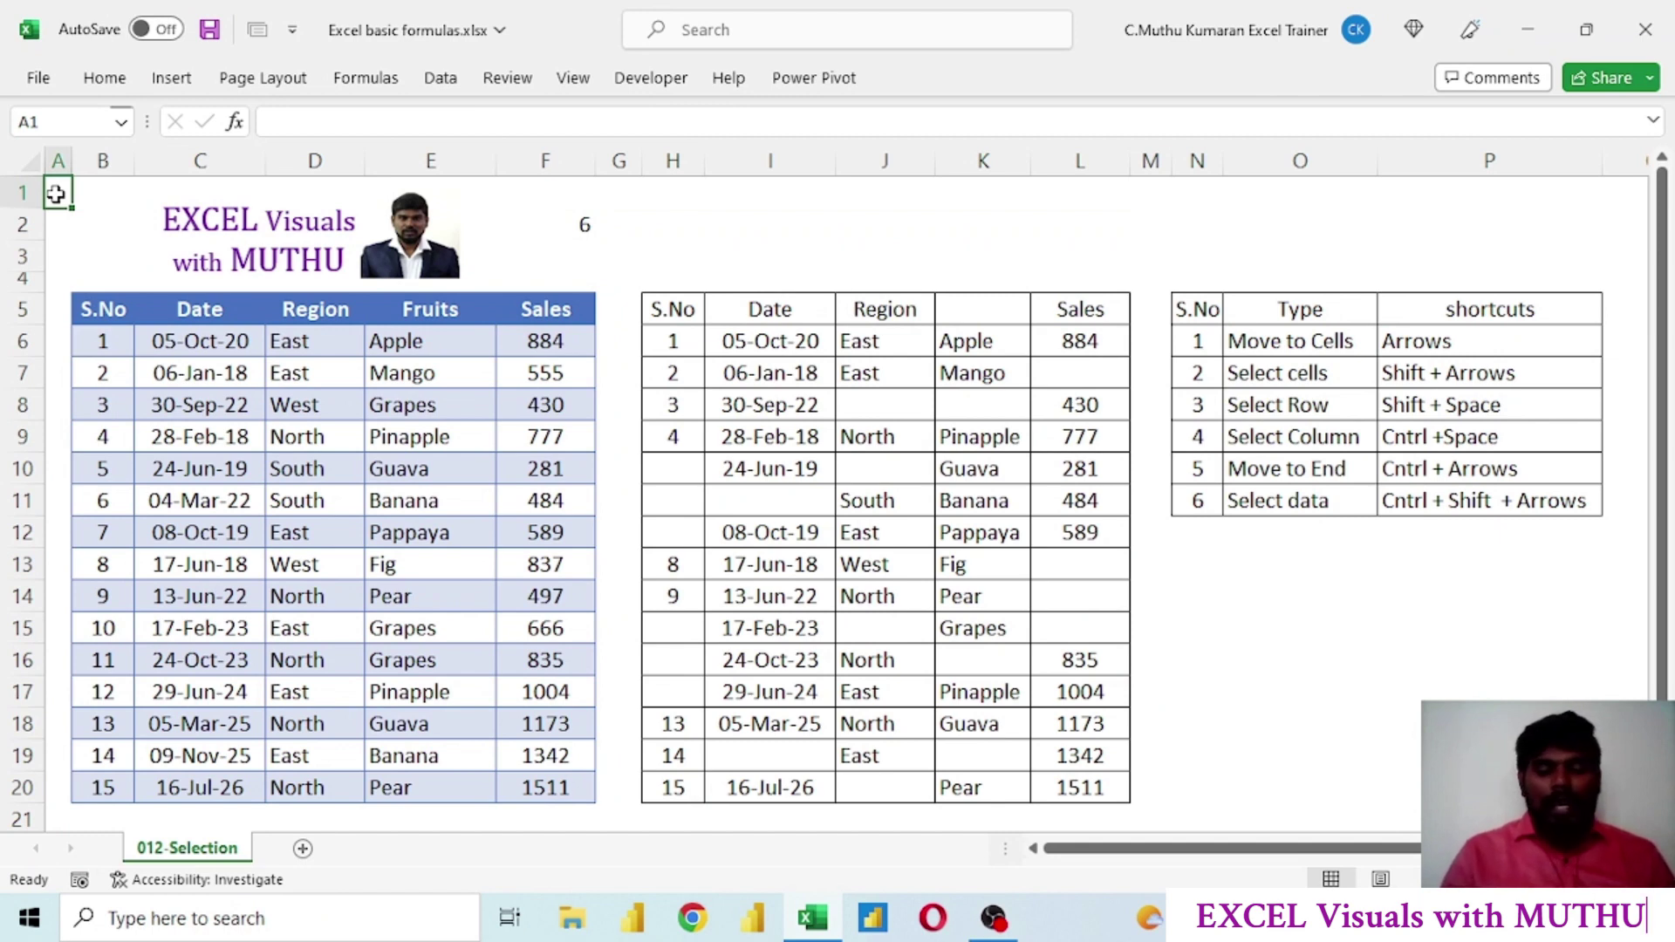
{"action": "key", "text": "ctrl+Right"}
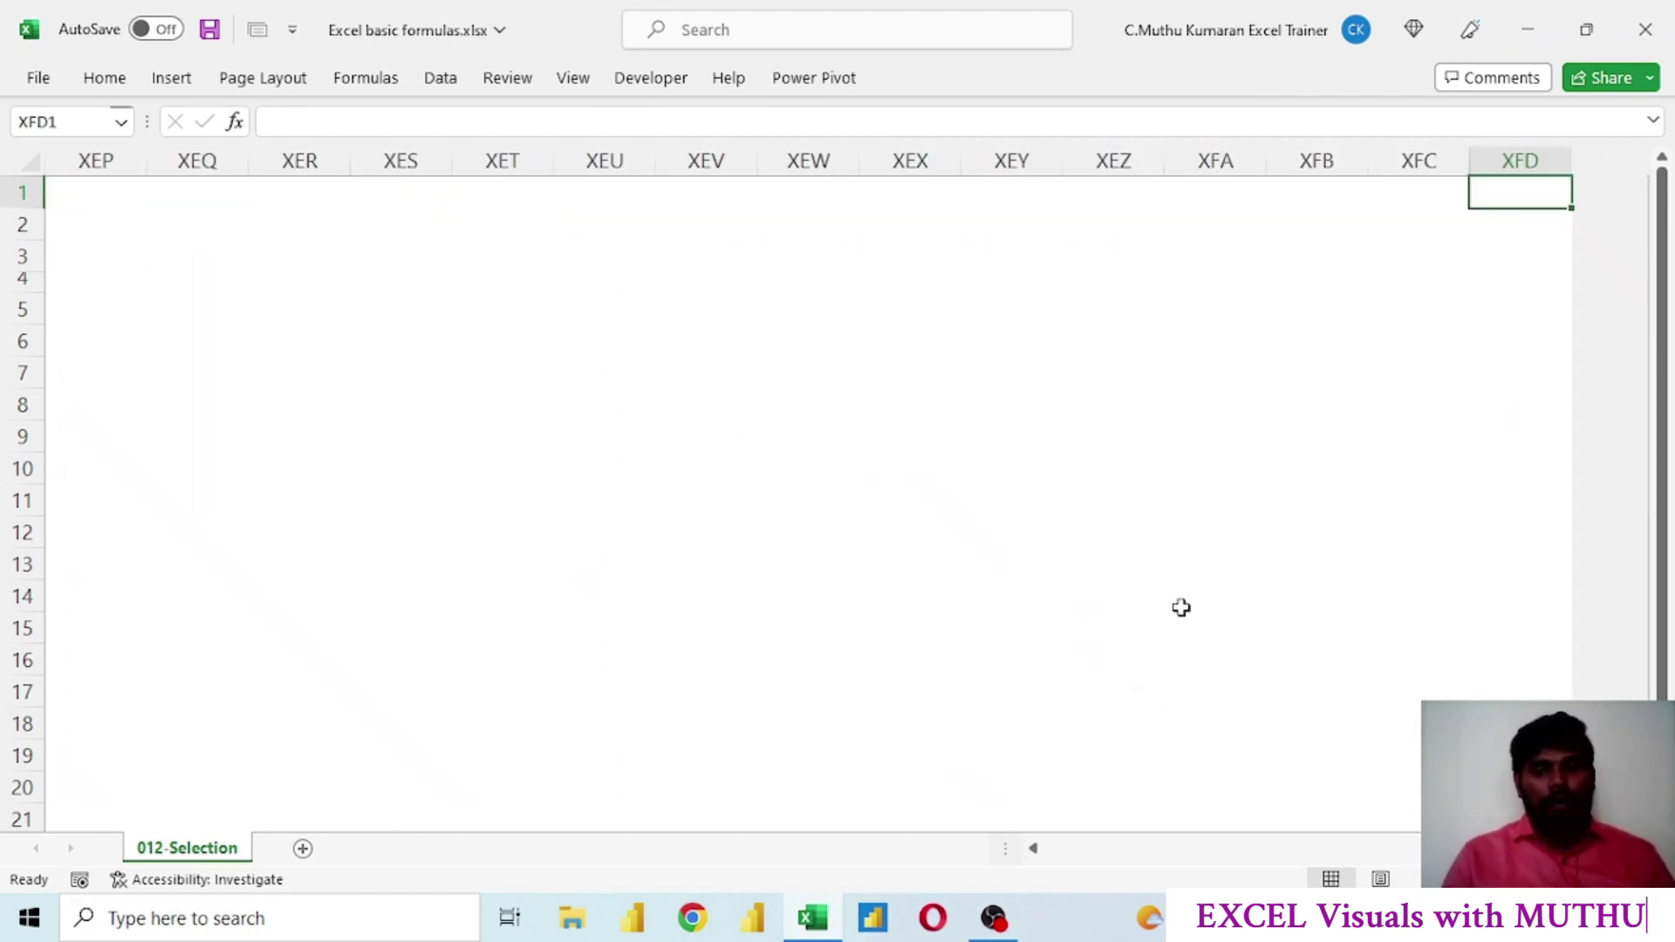
{"action": "scroll", "coordinate": [788, 490], "scroll_direction": "up", "scroll_amount": 10}
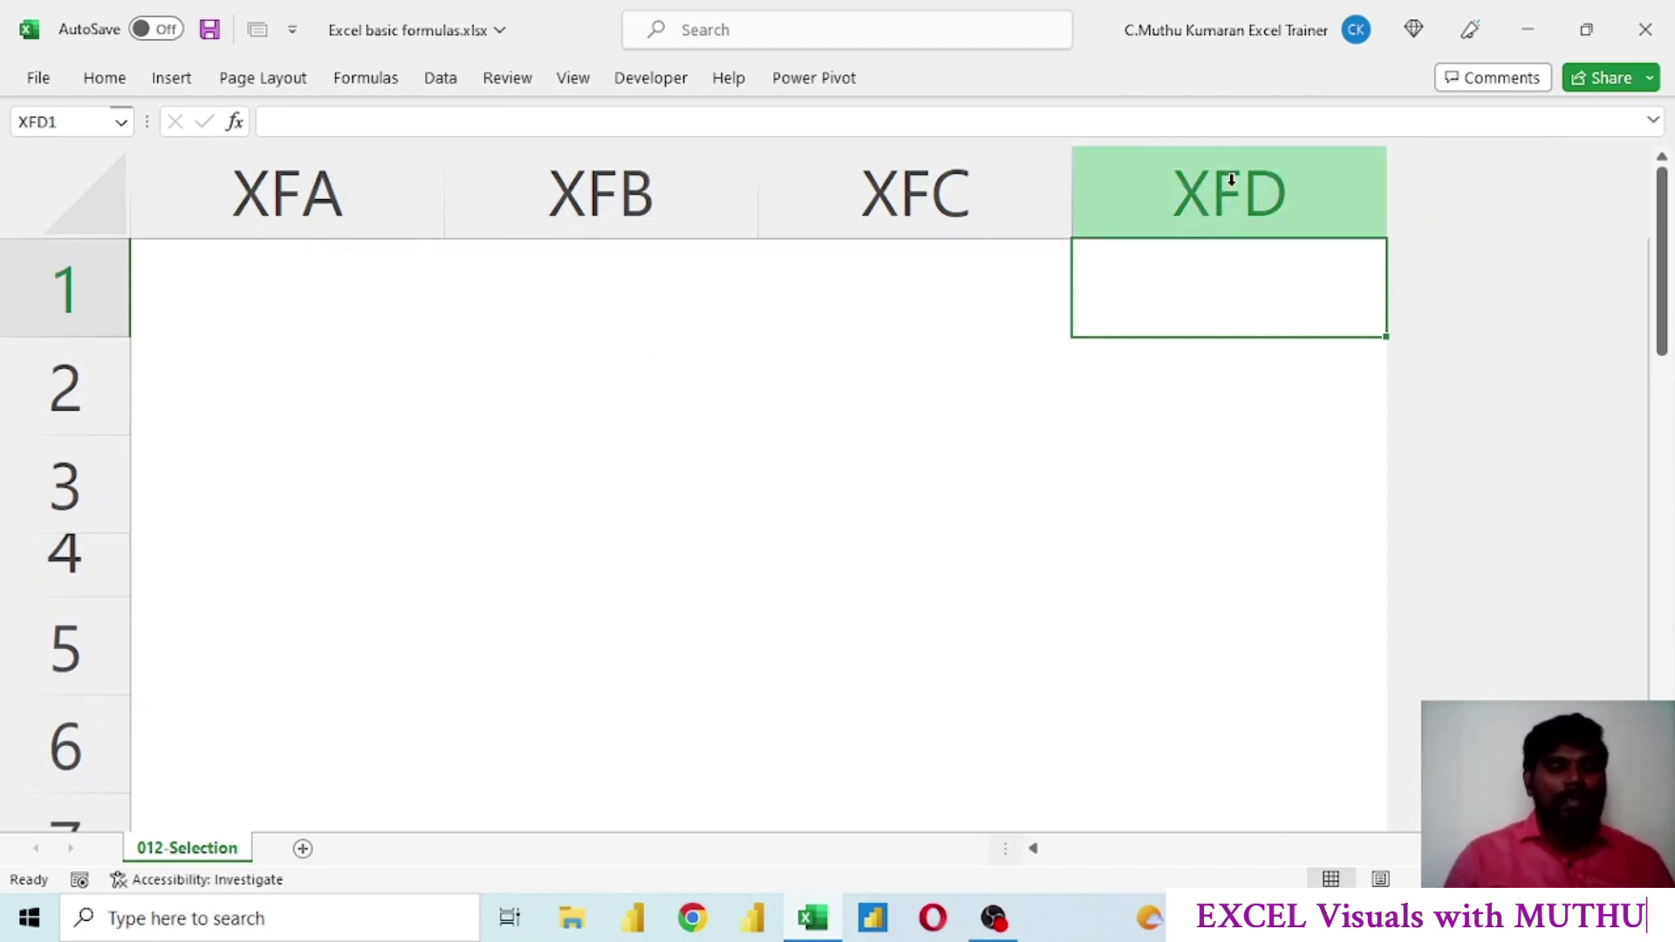
{"action": "type", "text": "163"}
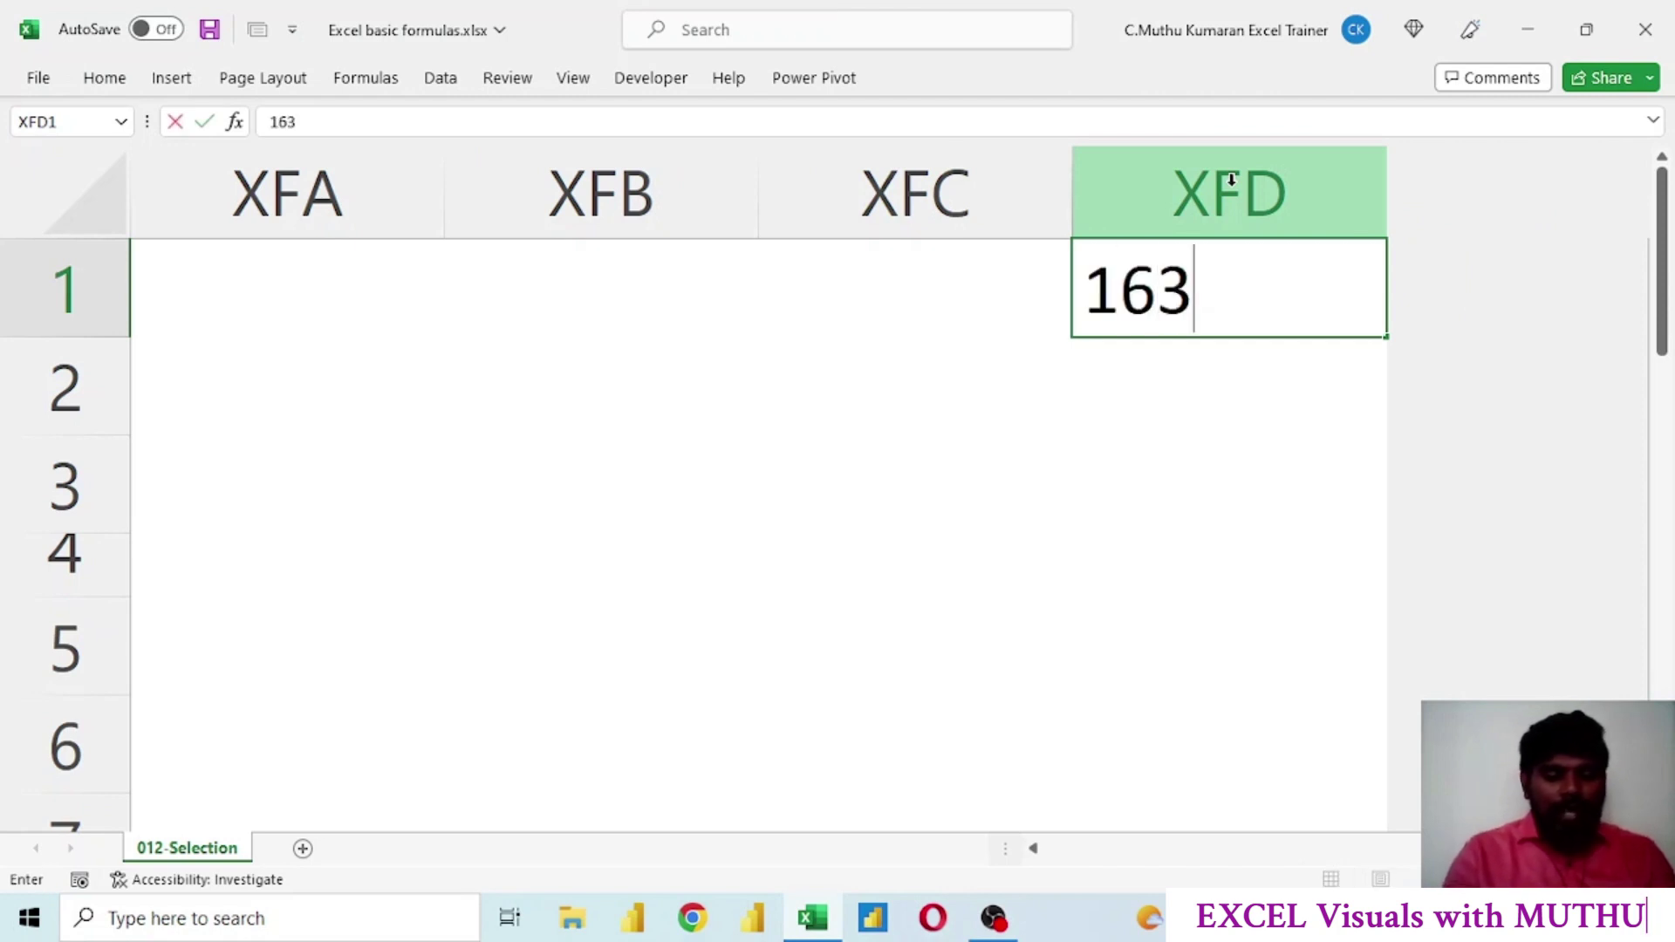
{"action": "type", "text": "84"}
{"action": "key", "text": "Return"}
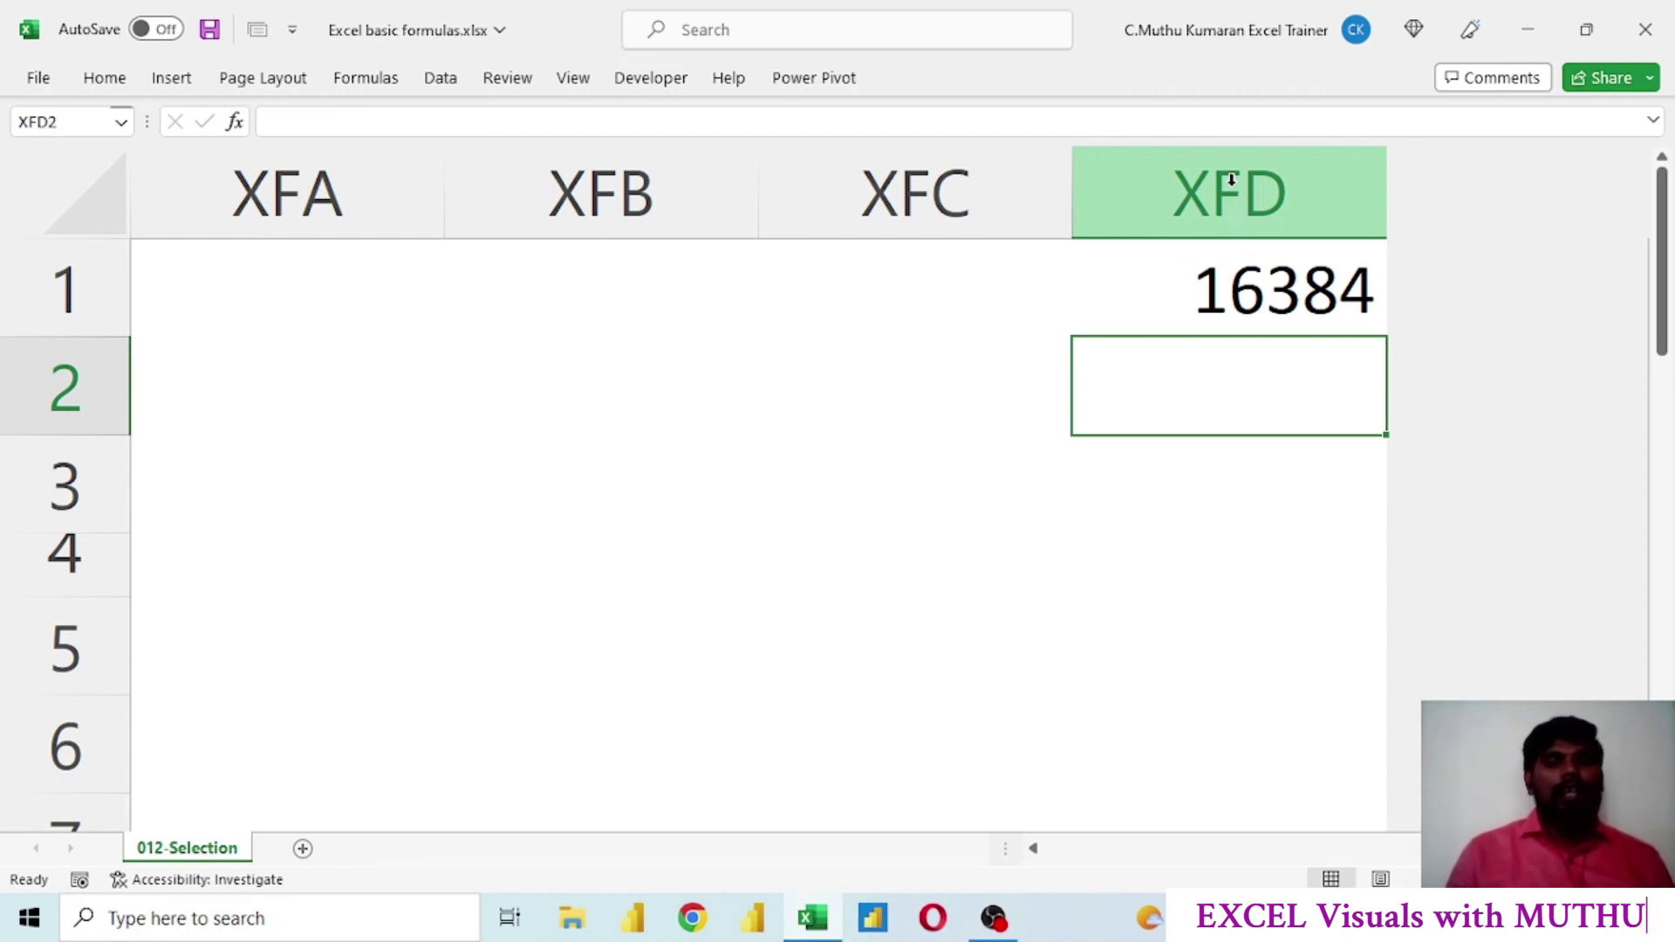
Copy cell XFD1 into the last row of the worksheet, at cells XFD1048576 and C1048576
{"action": "left_click", "coordinate": [1229, 276]}
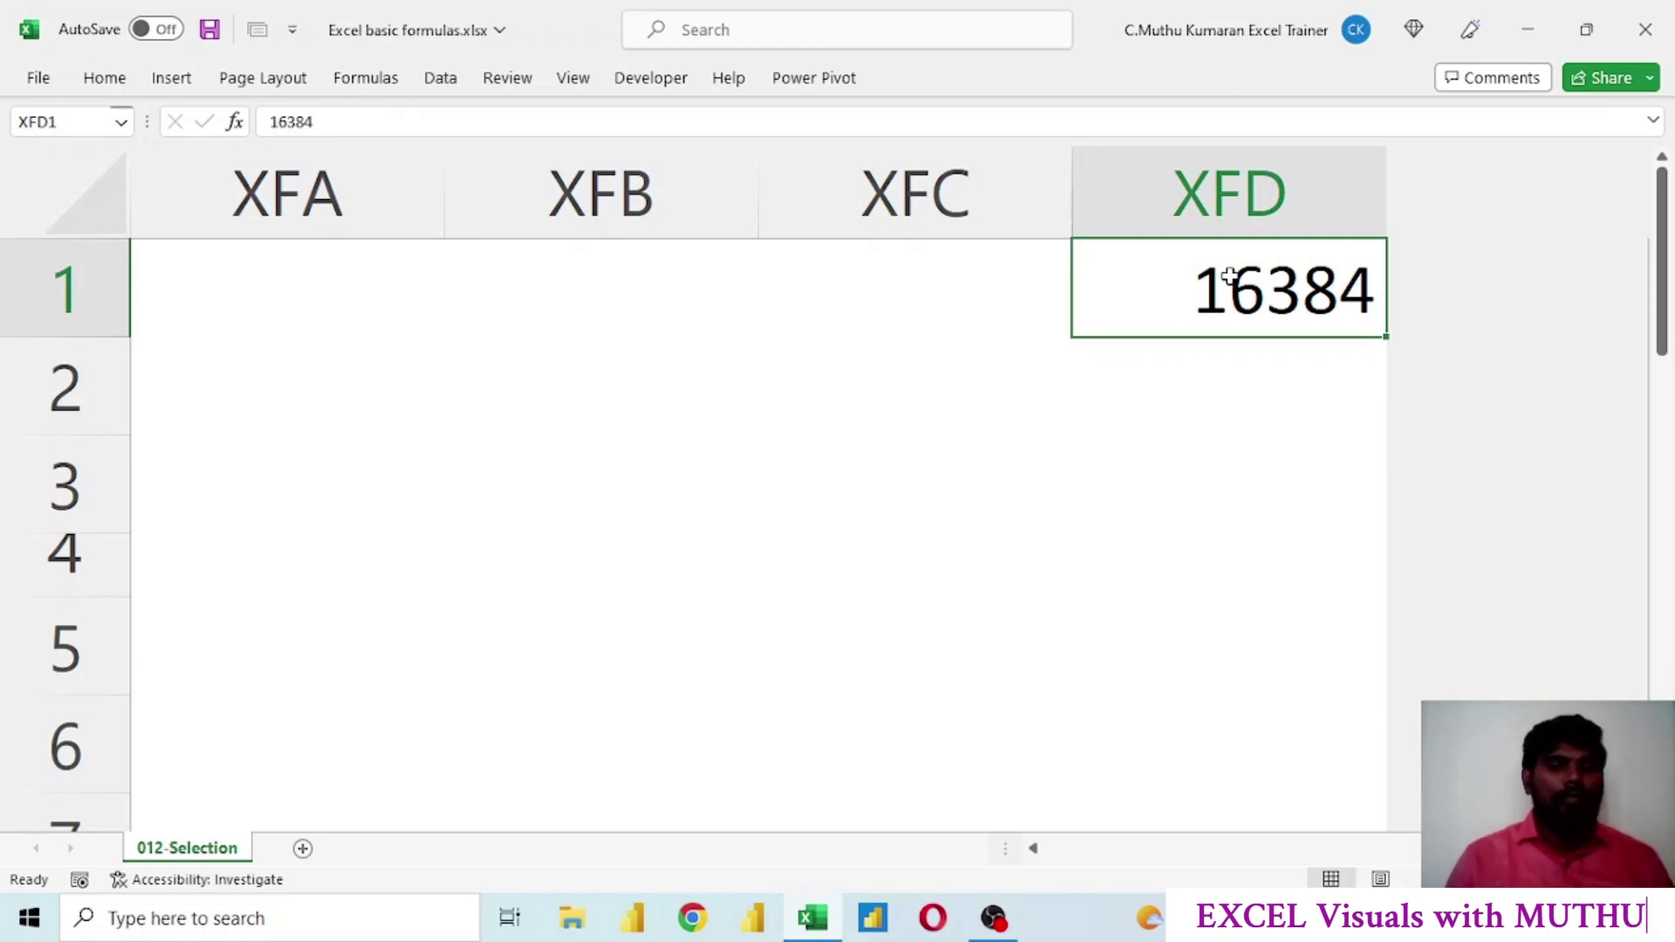
{"action": "key", "text": "ctrl+c"}
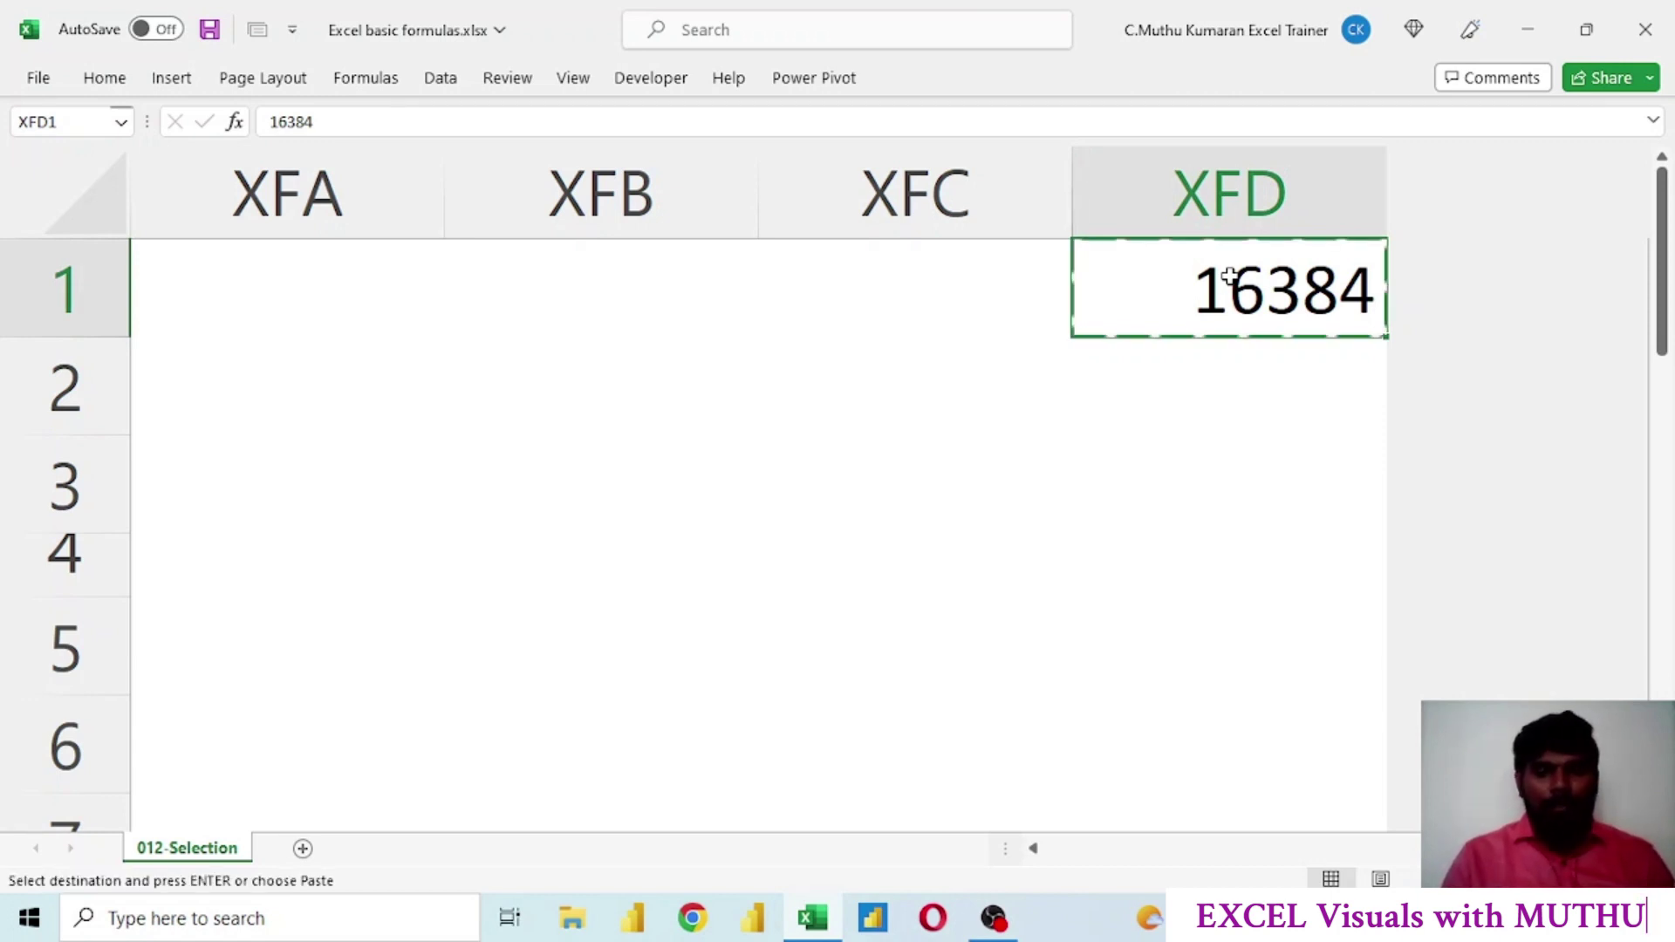
{"action": "key", "text": "ctrl+Down"}
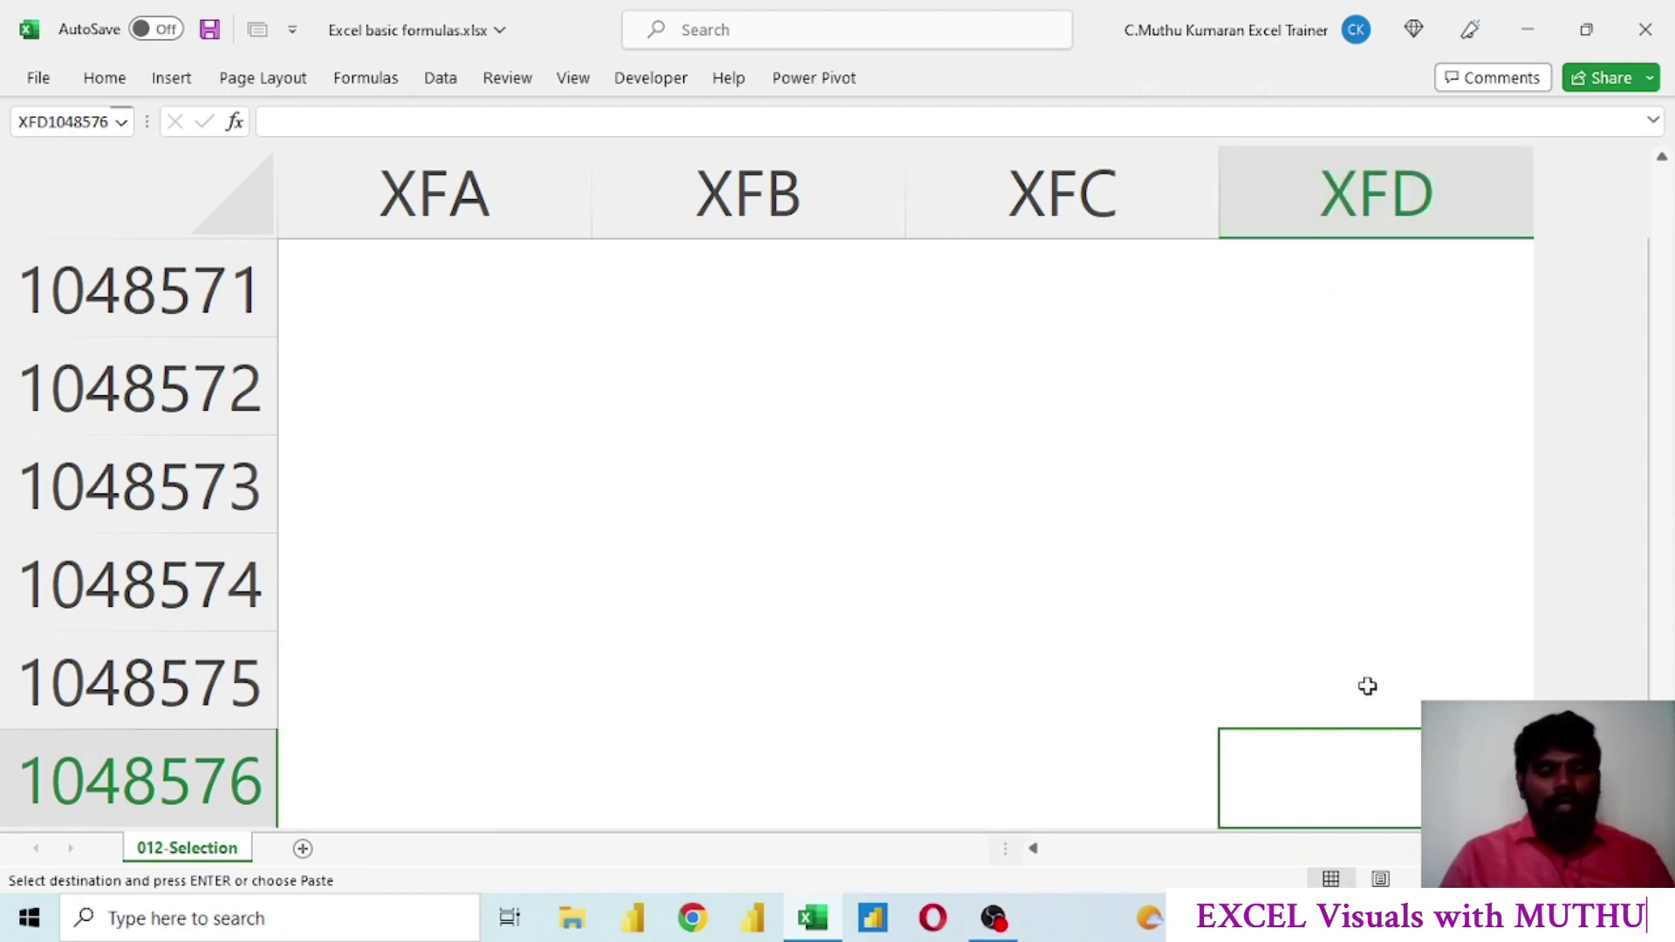
{"action": "key", "text": "ctrl+v"}
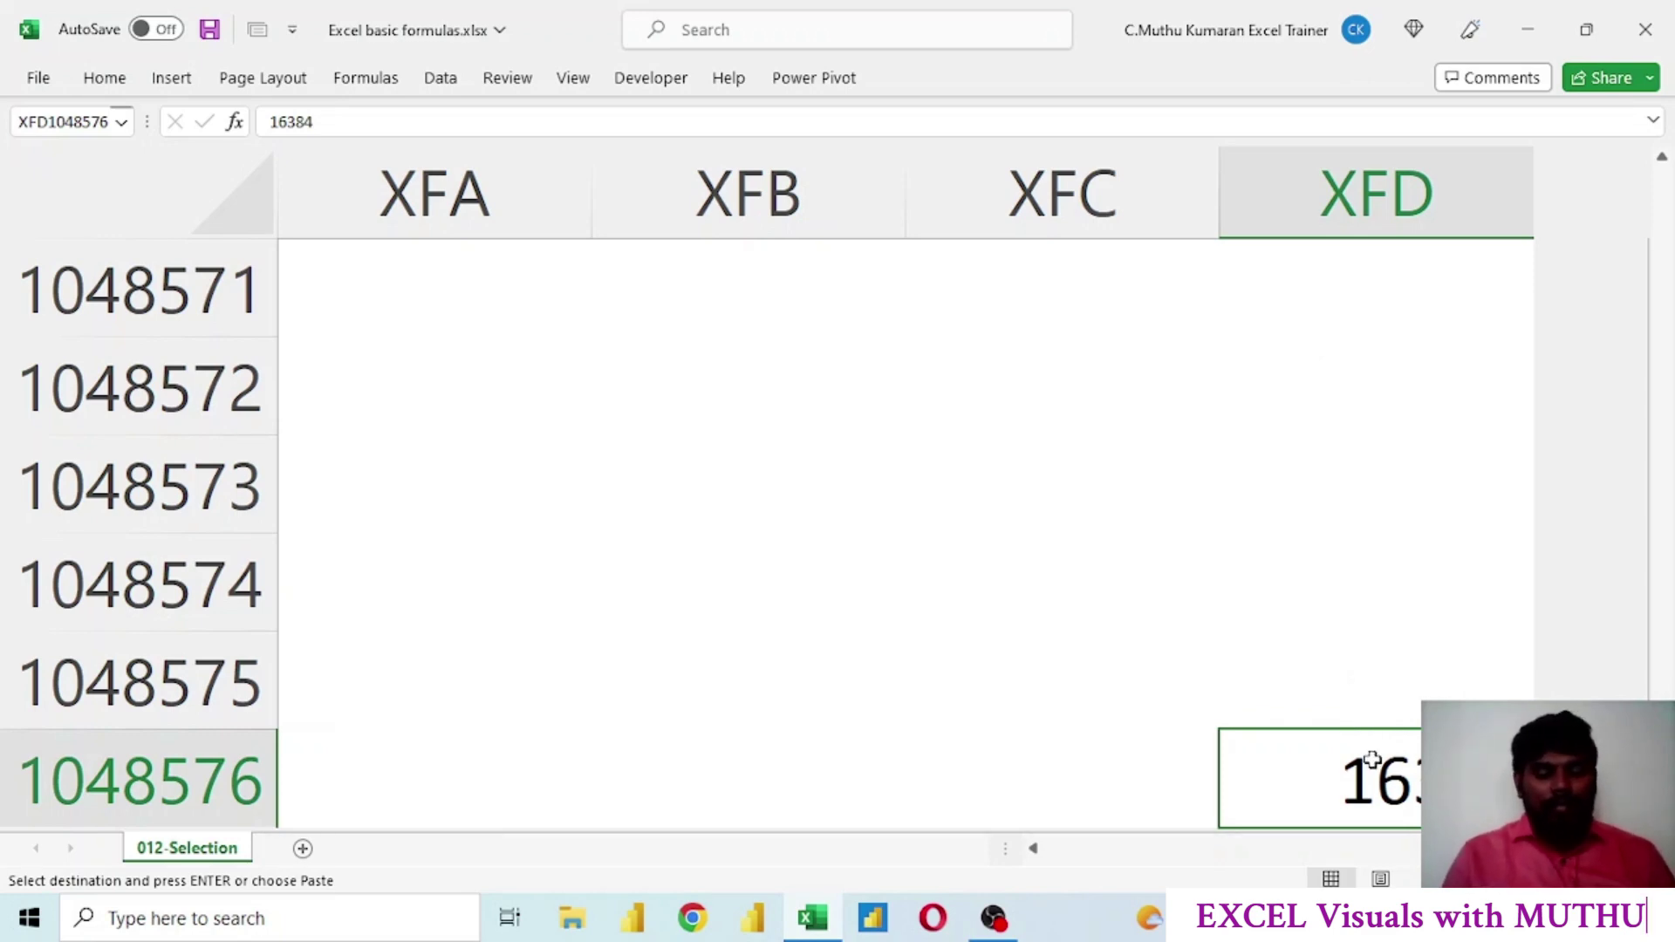
{"action": "key", "text": "ctrl+c"}
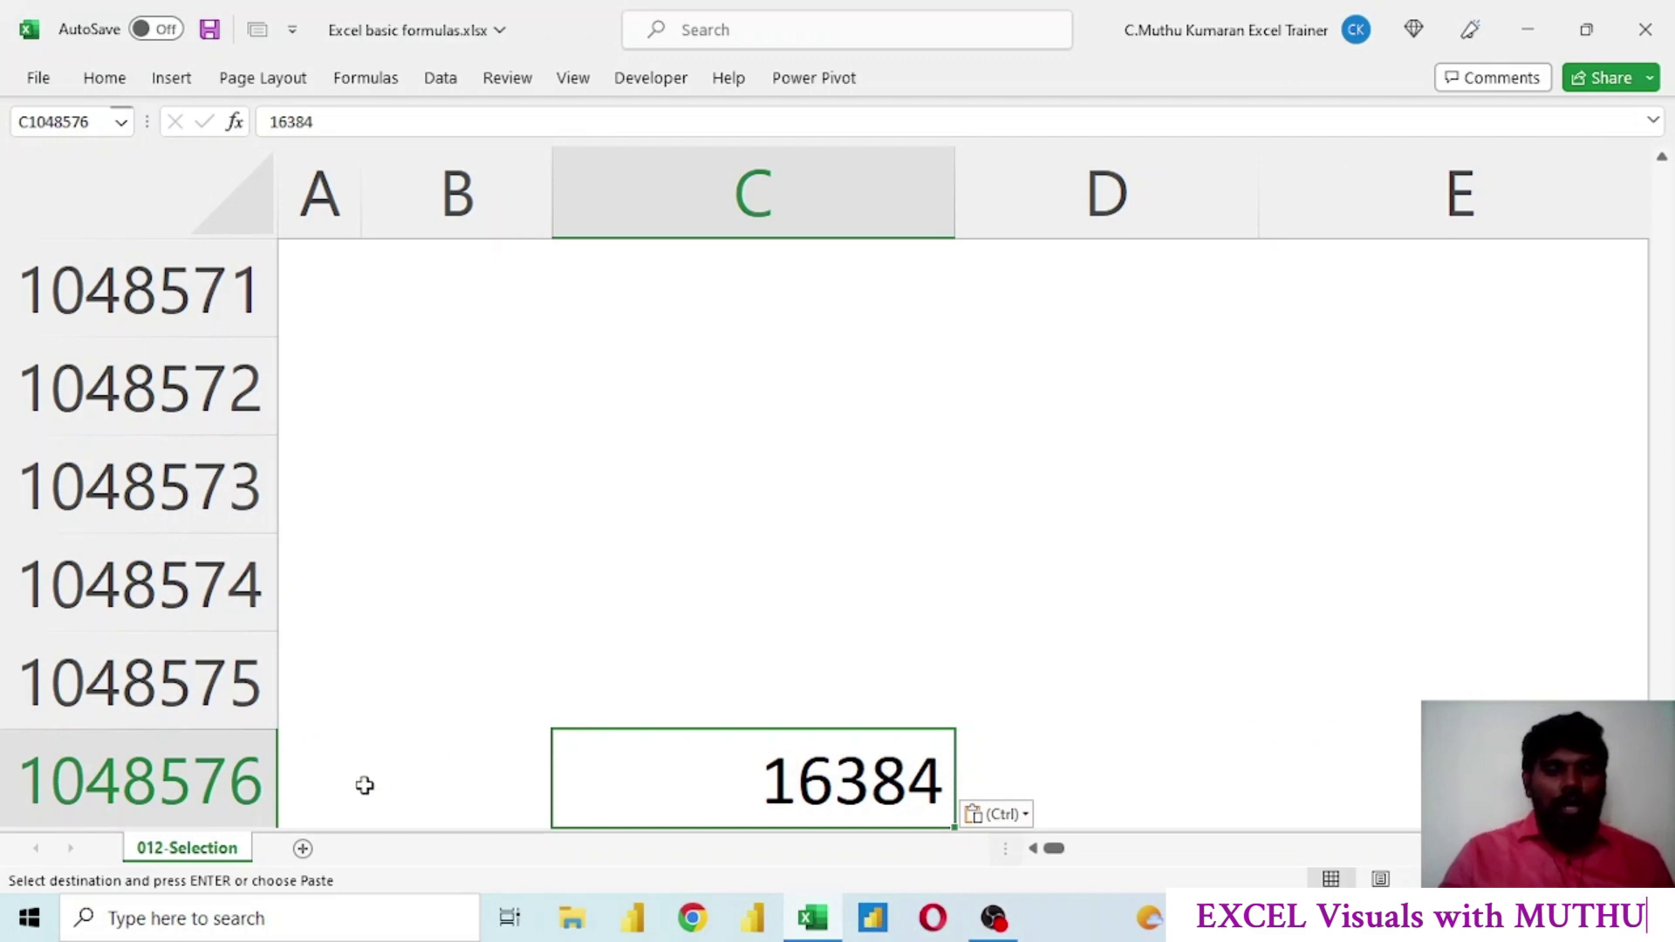
Select cell A1048576 in the last row, return to cell A1, and bring all three tables into view
{"action": "left_click", "coordinate": [311, 790]}
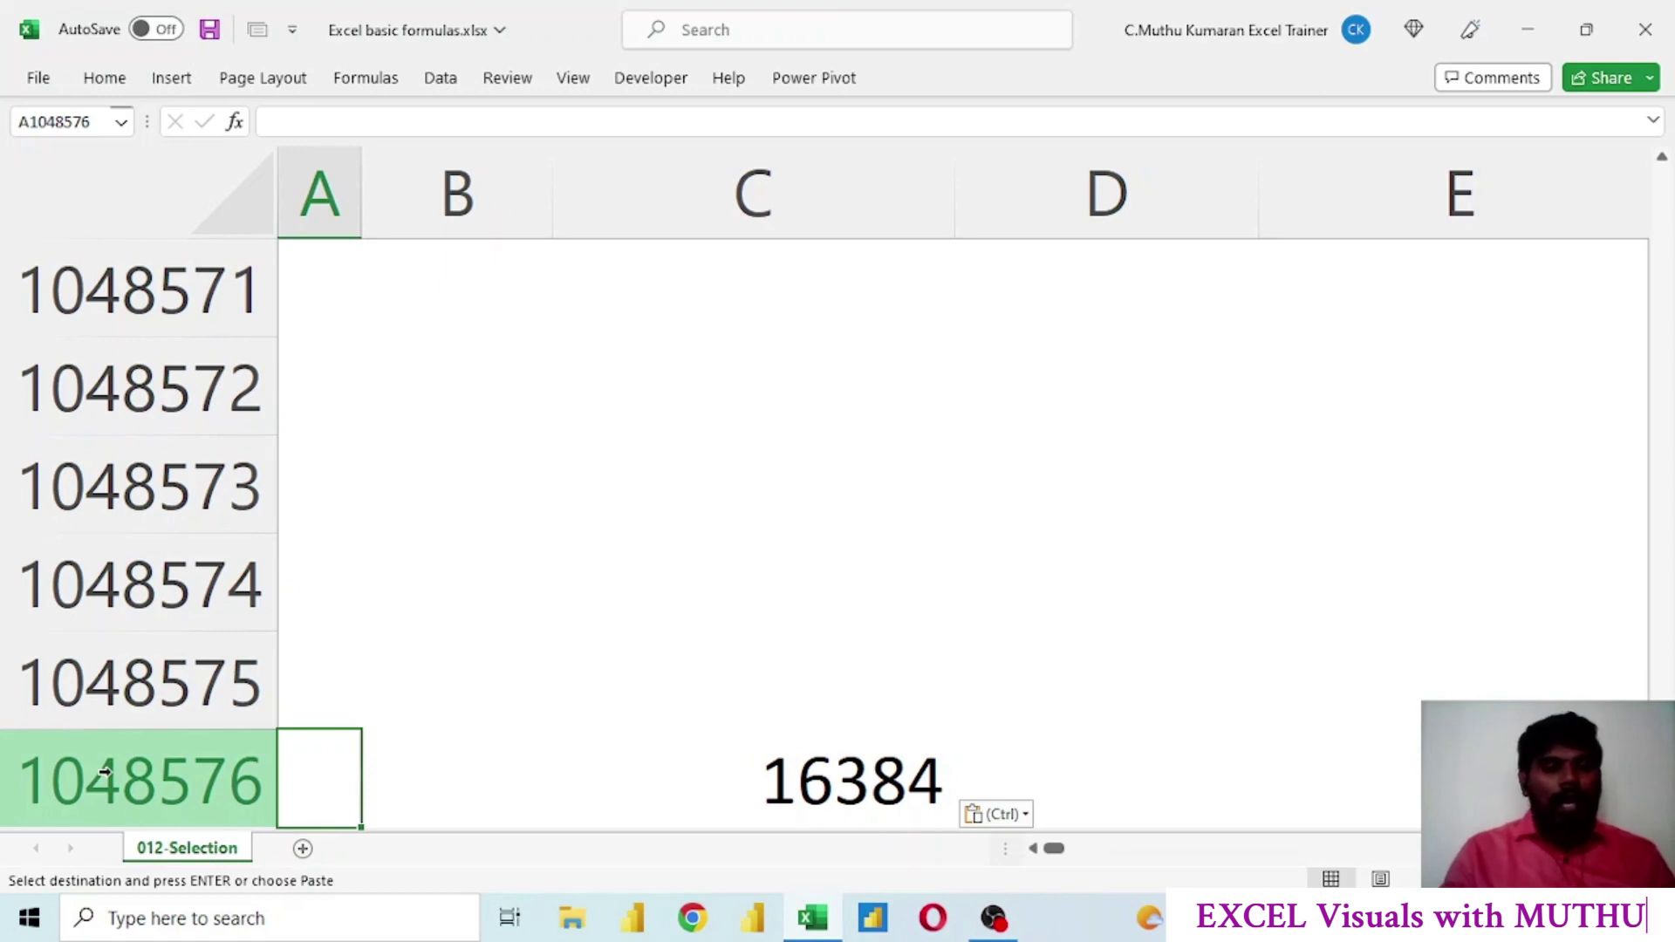
{"action": "key", "text": "ctrl+Home"}
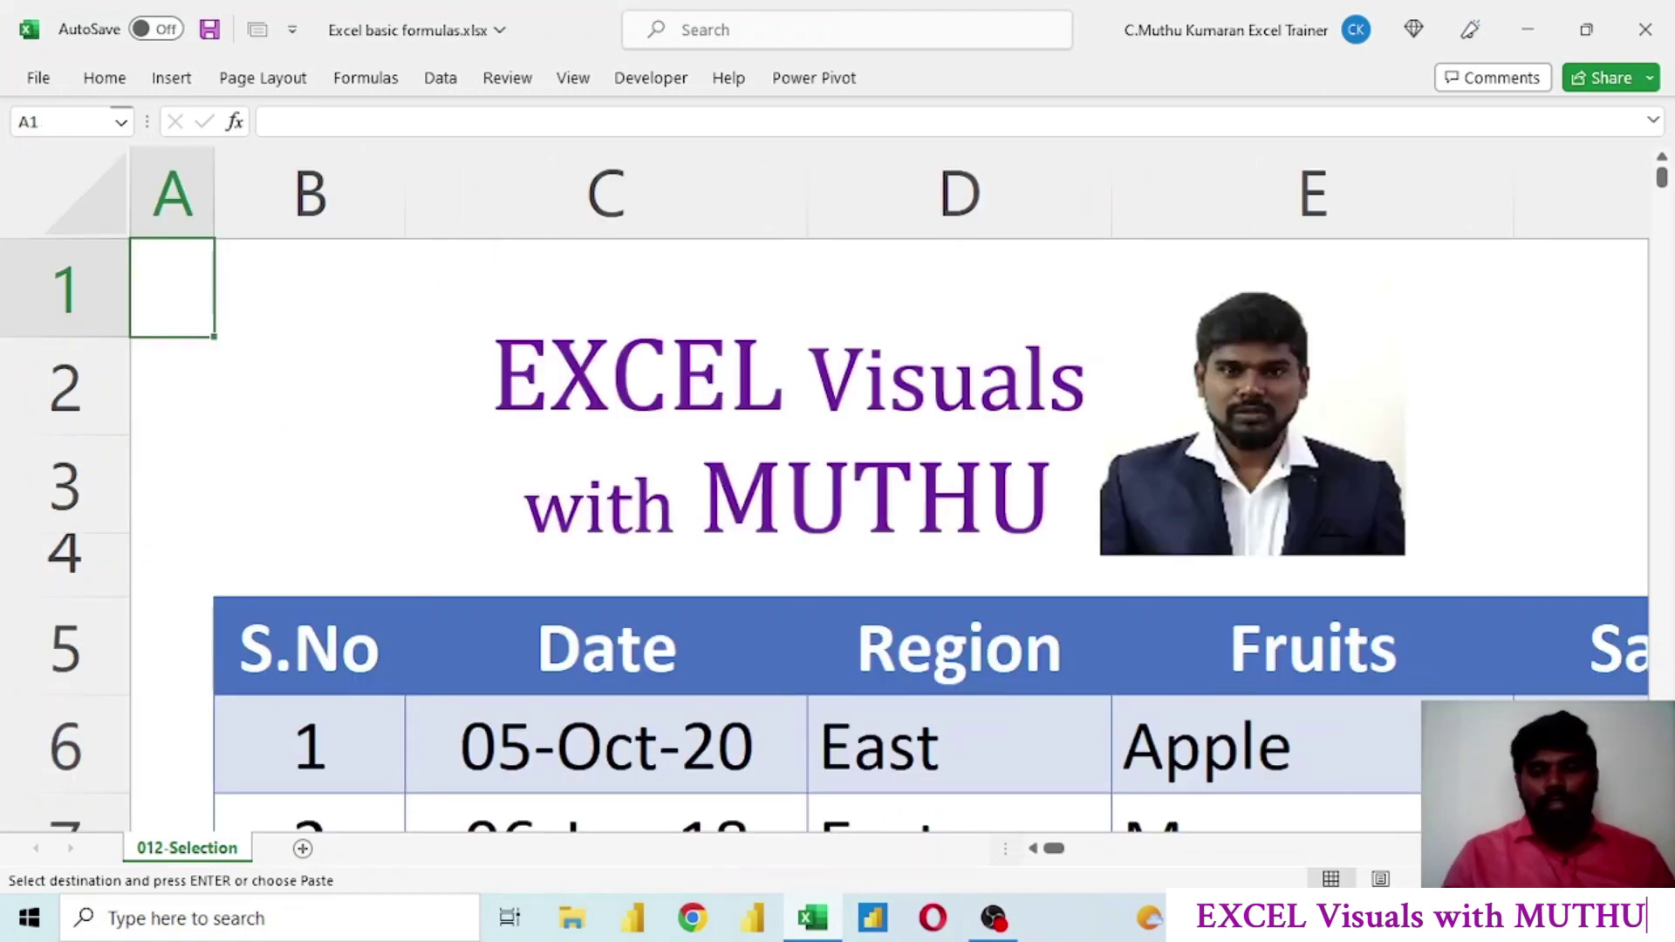
{"action": "left_click_drag", "start_coordinate": [1593, 880], "coordinate": [1538, 880]}
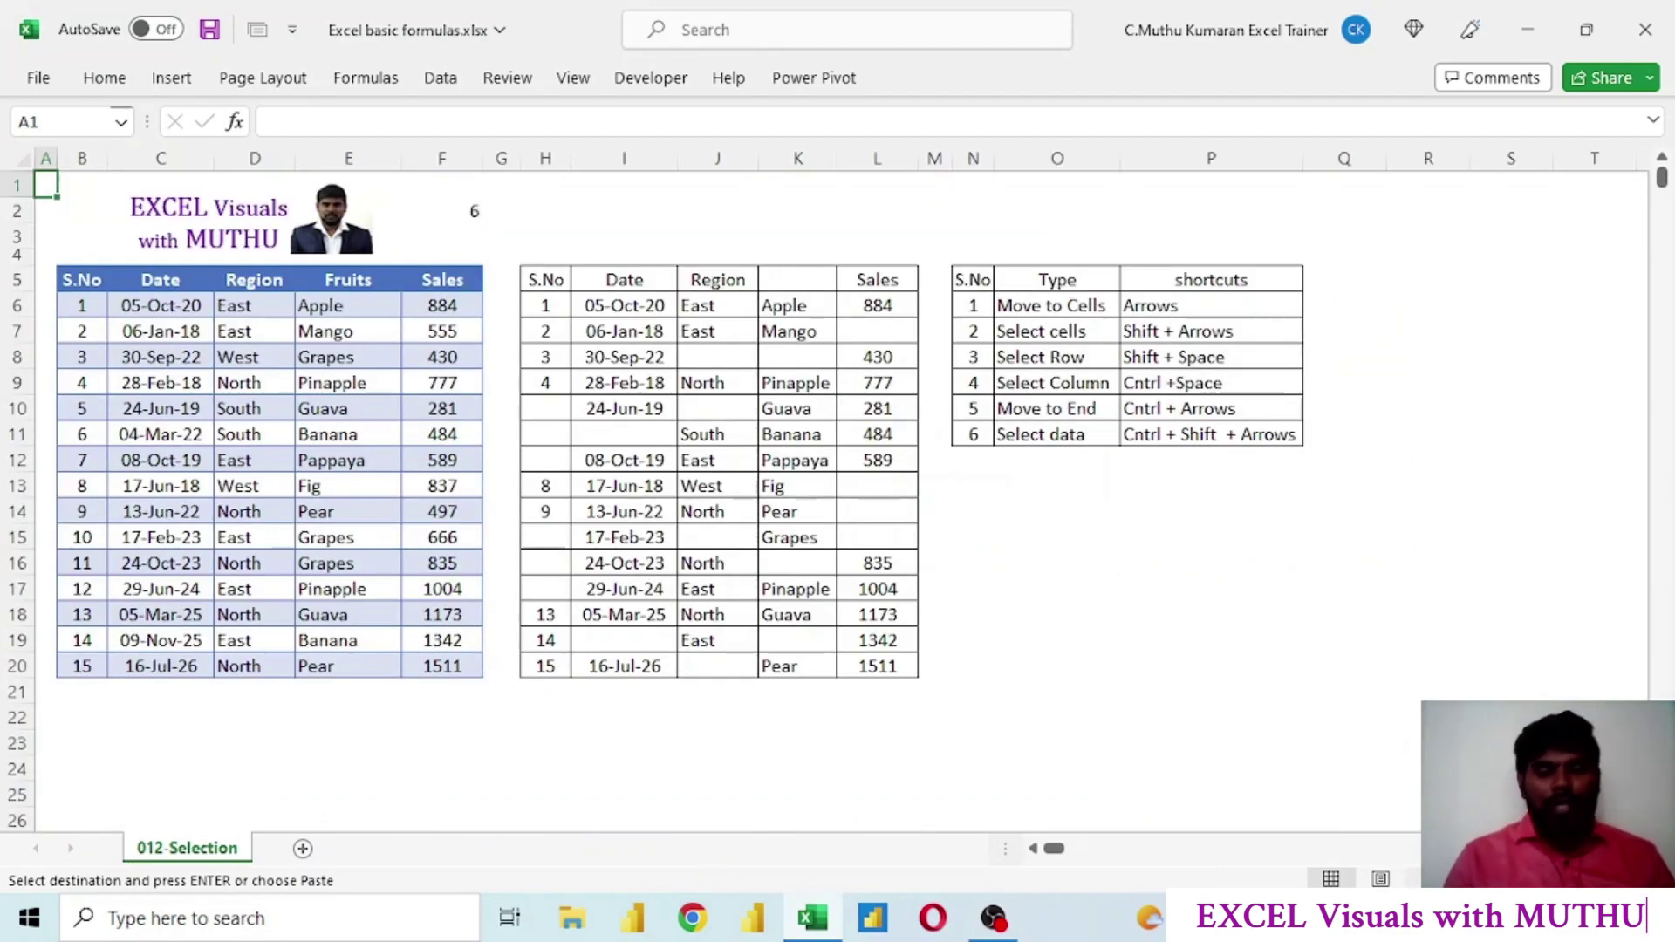
{"action": "scroll", "coordinate": [907, 683], "scroll_direction": "up", "scroll_amount": 2}
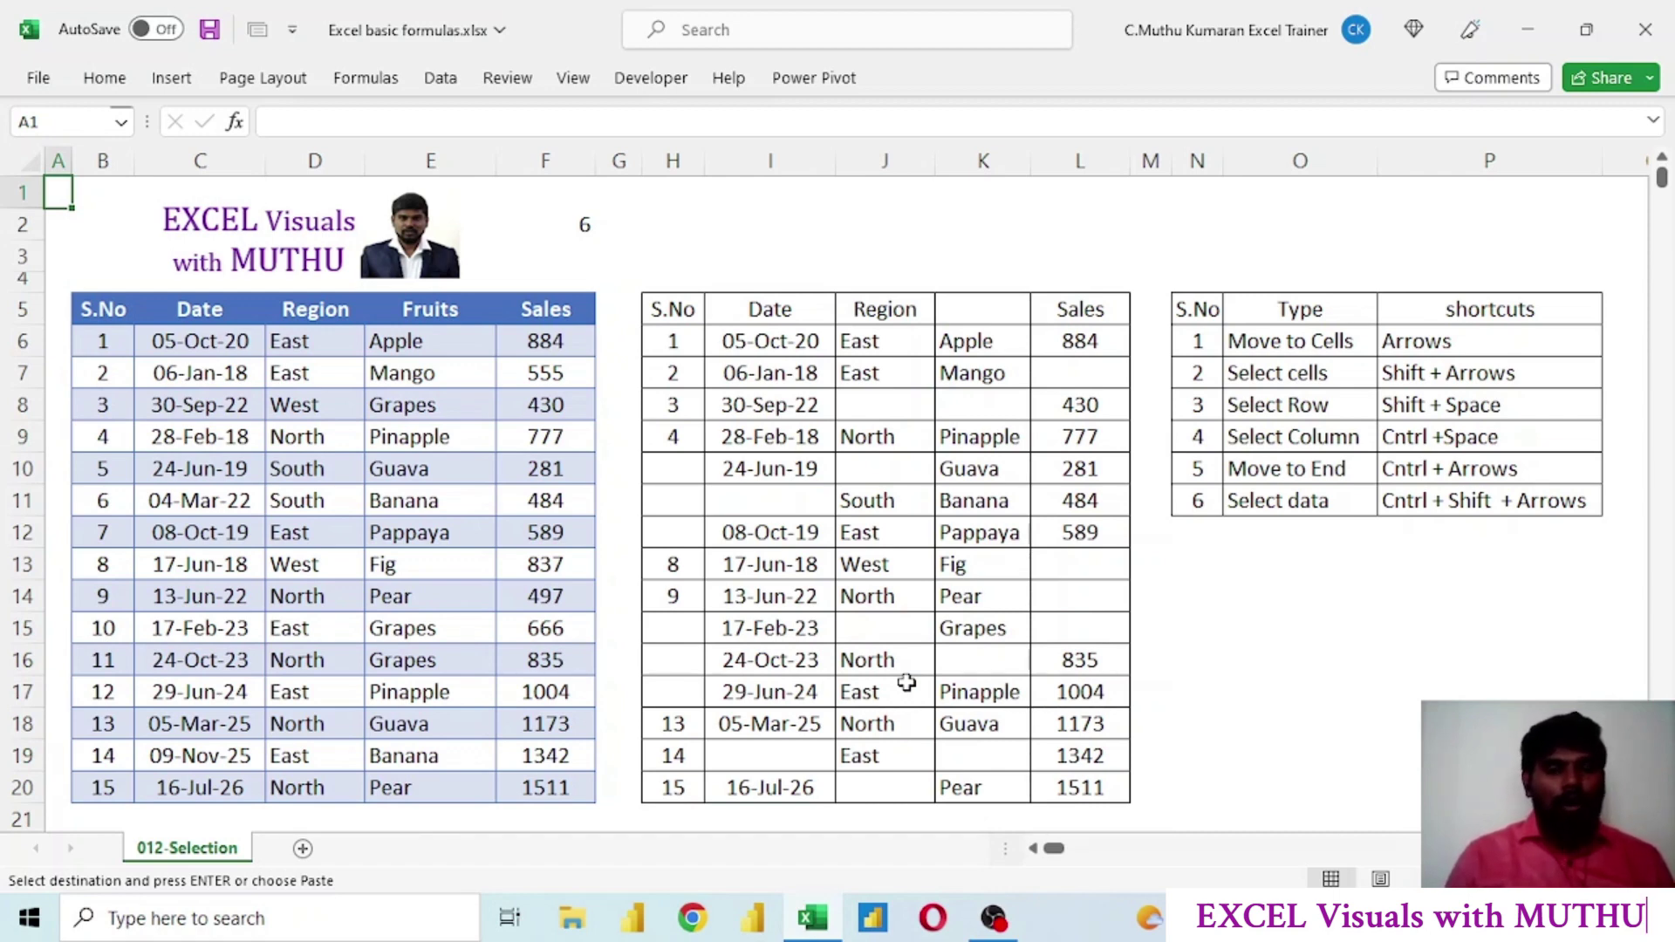
Jump around the worksheet's corners from A1 to XFD1, XFD1048576, A1048576 and back to A1
{"action": "key", "text": "ctrl+Right"}
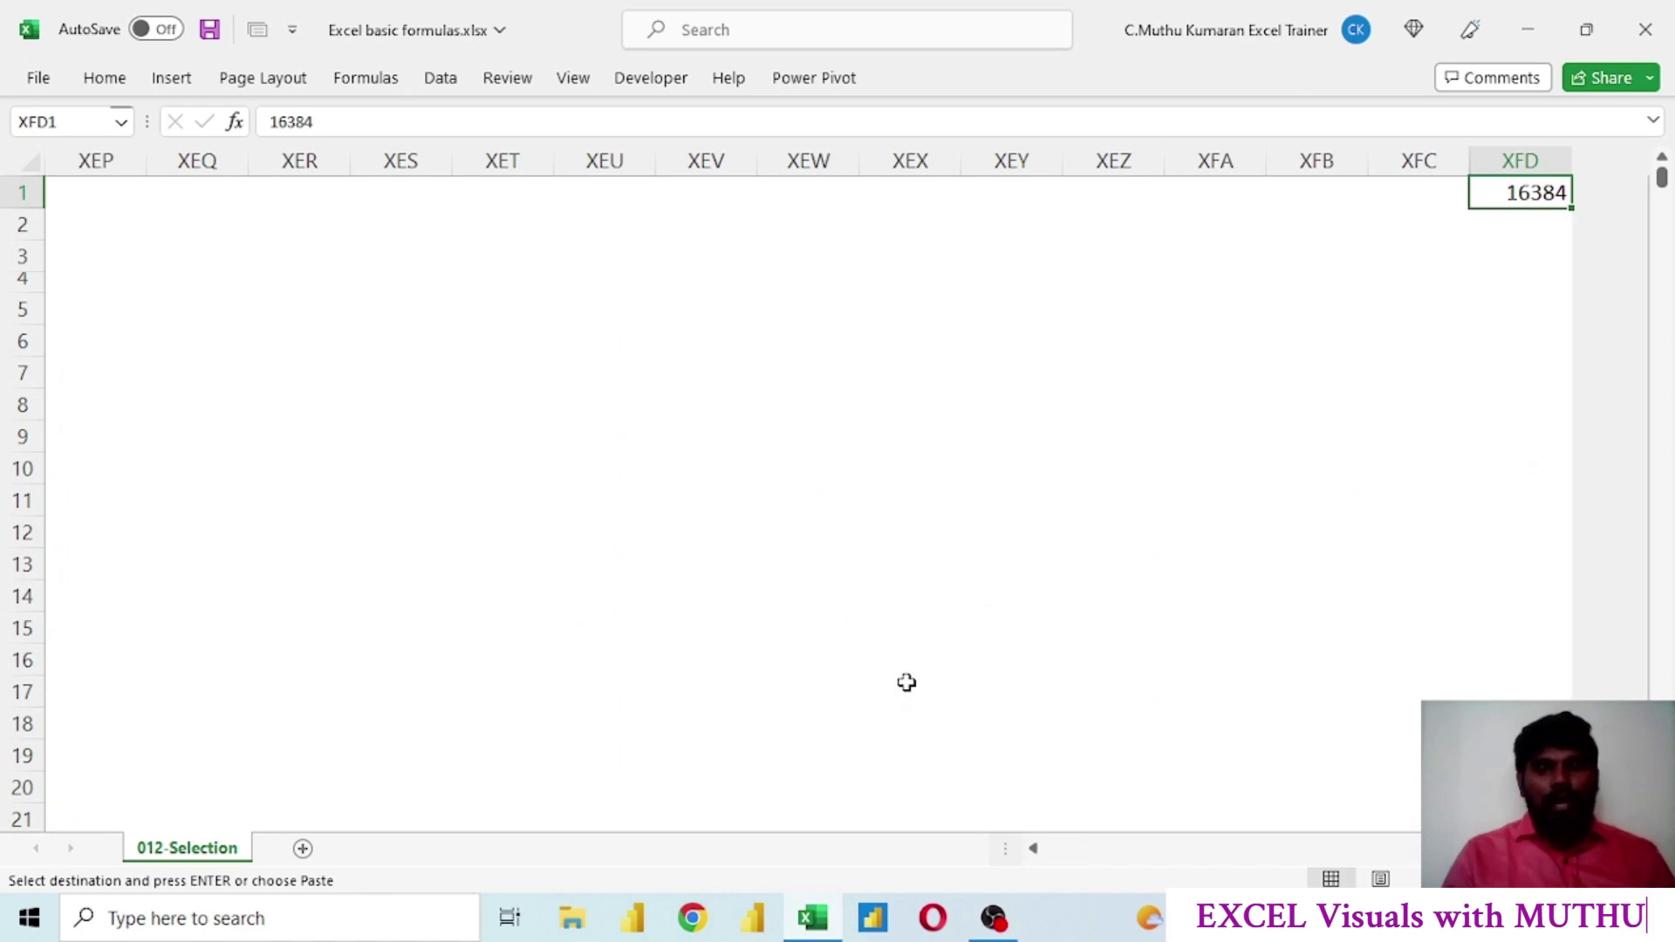
{"action": "key", "text": "ctrl+Down"}
{"action": "key", "text": "ctrl+Left"}
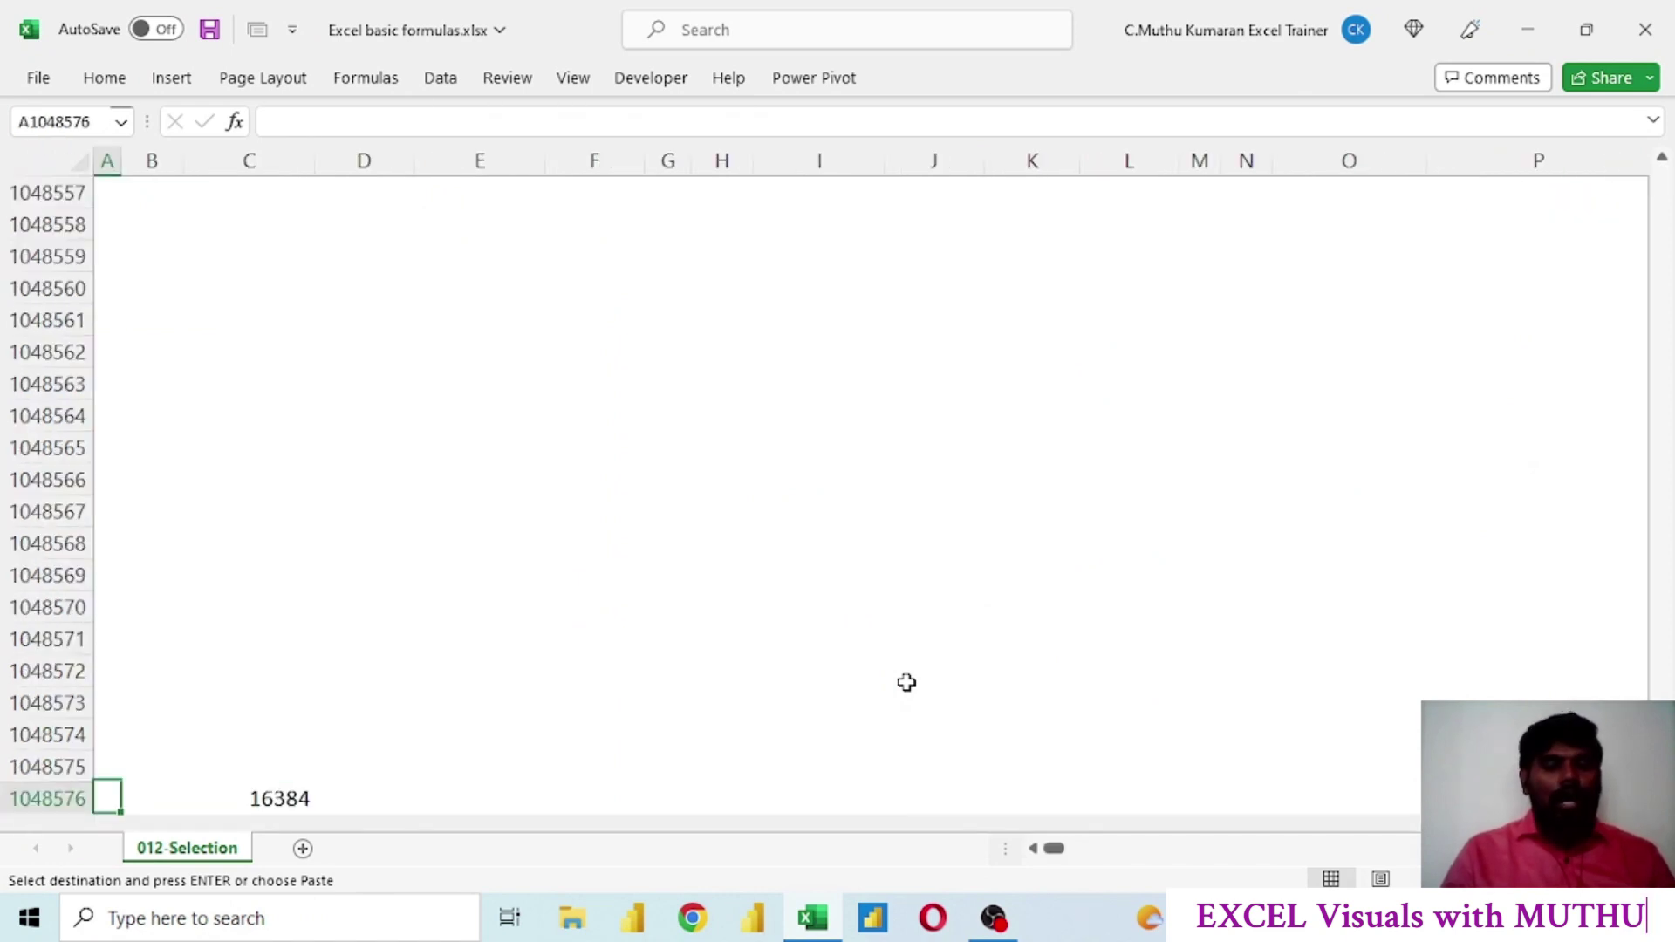
{"action": "key", "text": "ctrl+Up"}
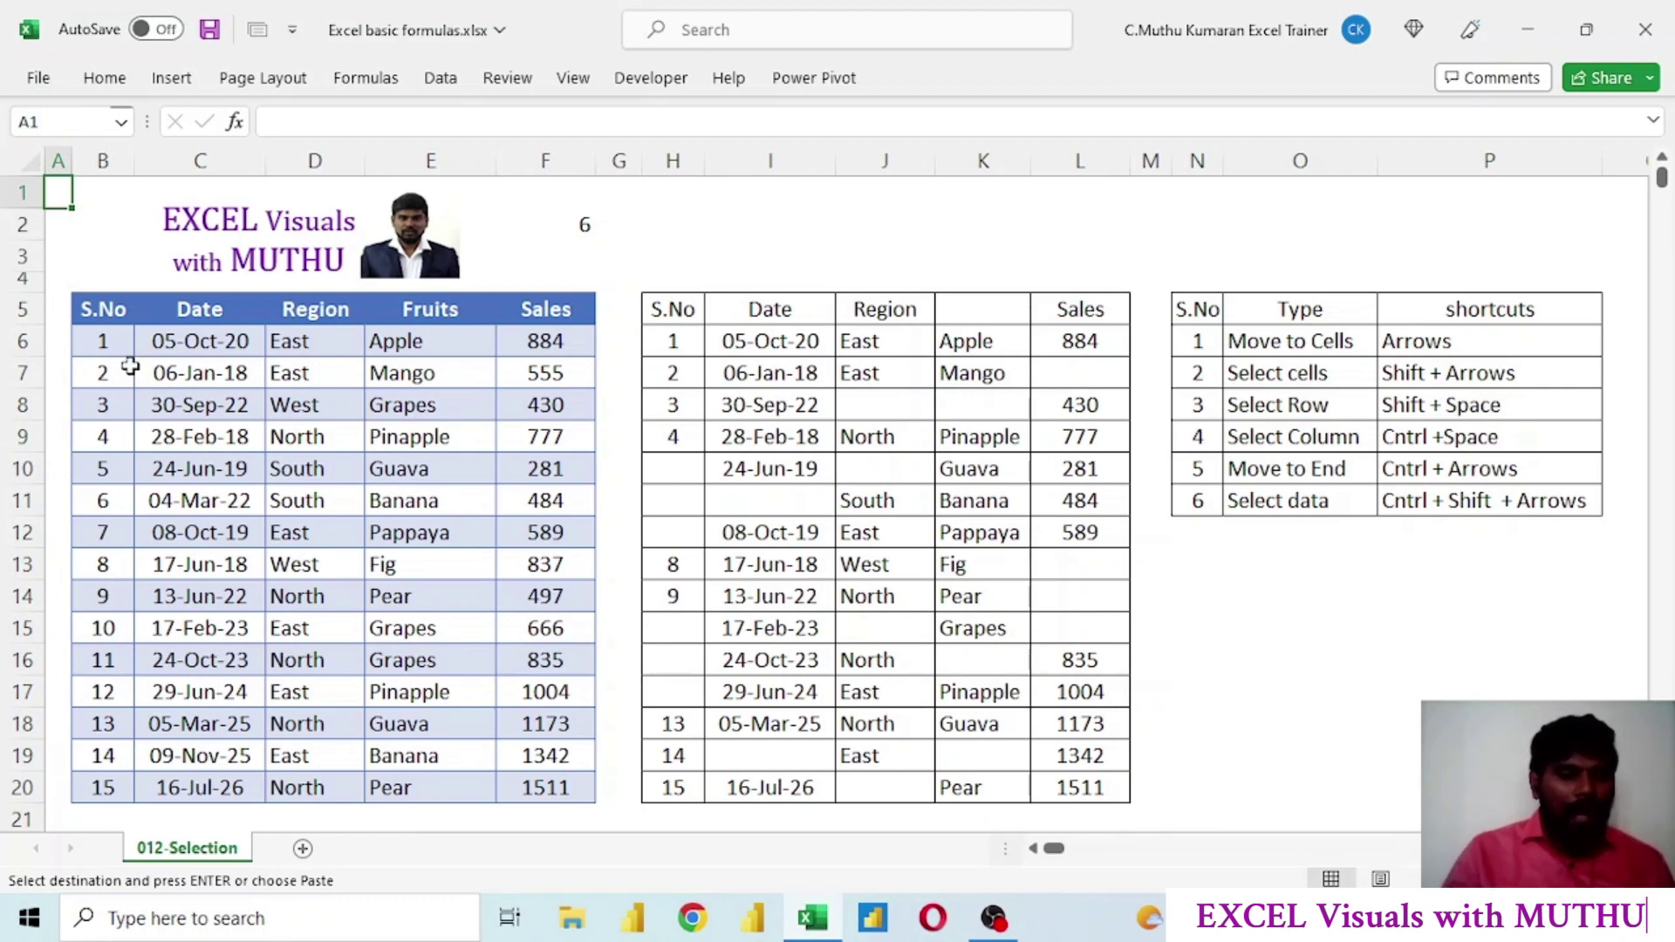
Select the blue table's S.No header B5, its Sales header F5, and cell E11 inside the data
{"action": "left_click", "coordinate": [92, 314]}
{"action": "left_click", "coordinate": [552, 312]}
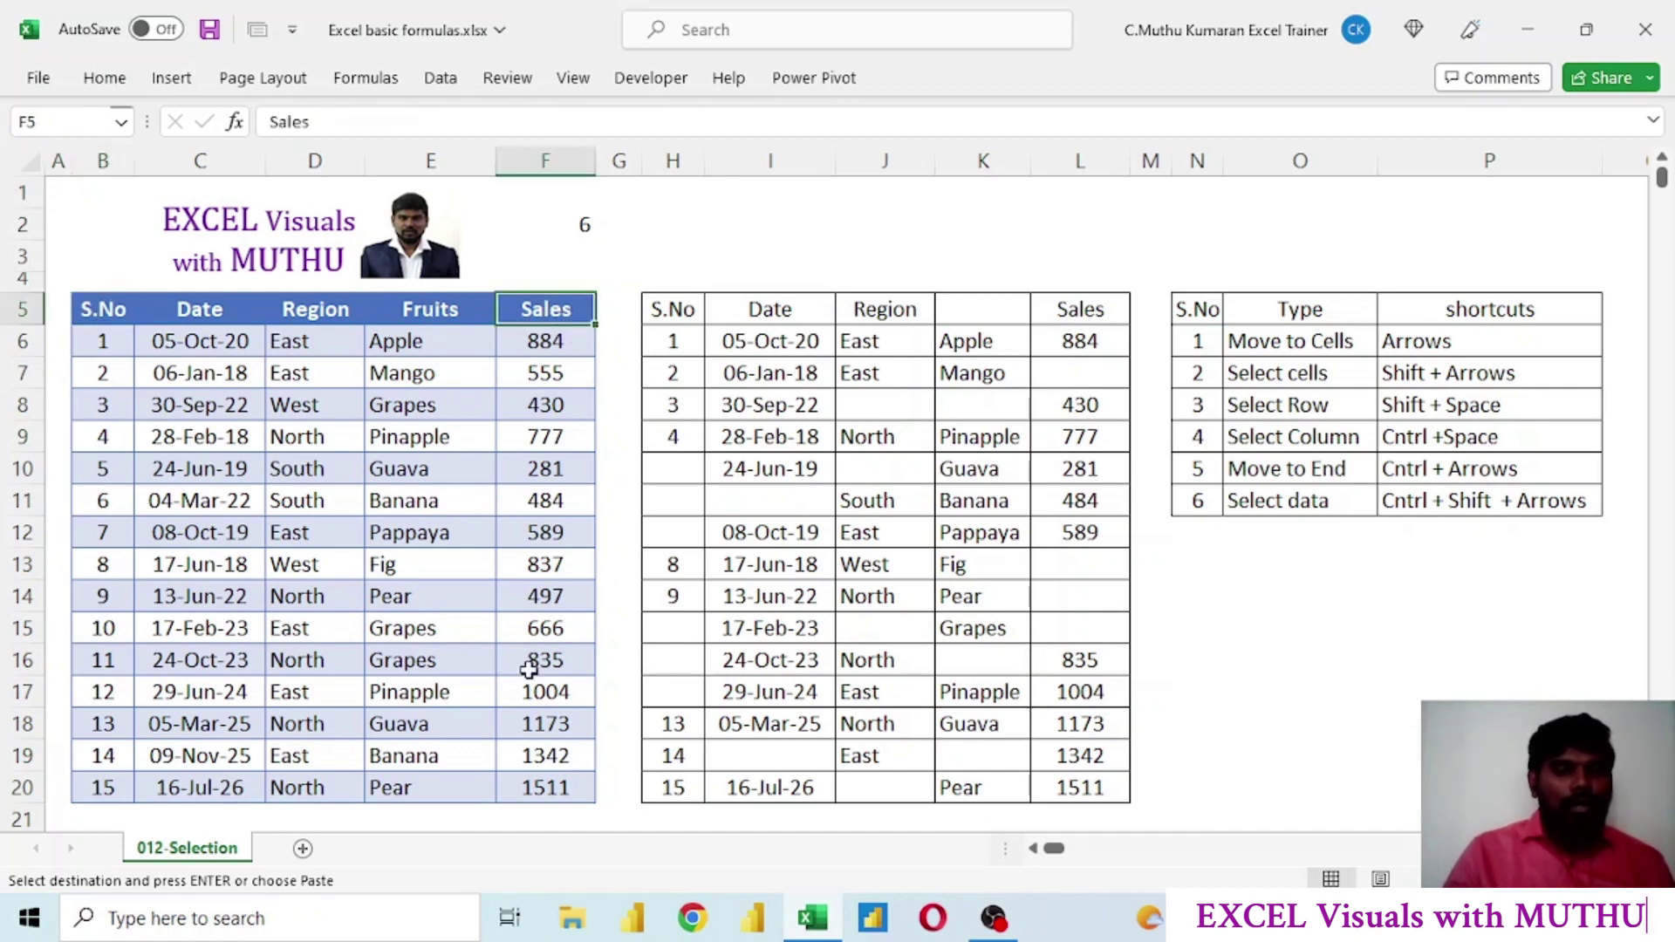
{"action": "left_click", "coordinate": [399, 498]}
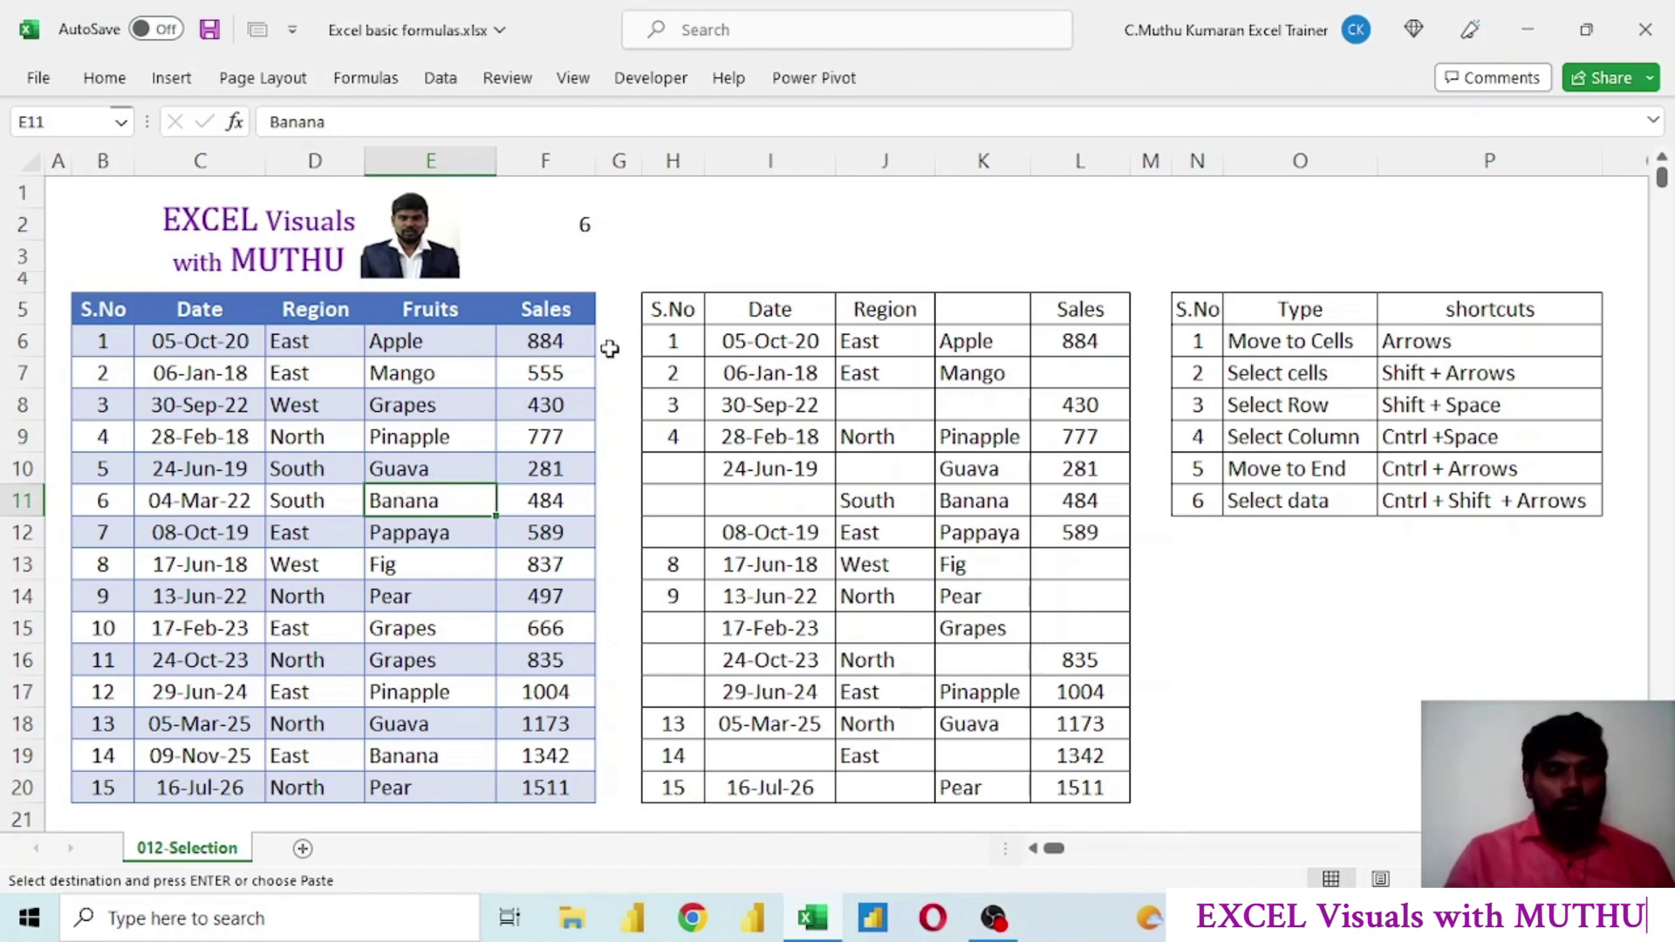
Jump from H5 down the S.No column of the table with blanks, block by block, to its last cell H20
{"action": "left_click", "coordinate": [677, 310]}
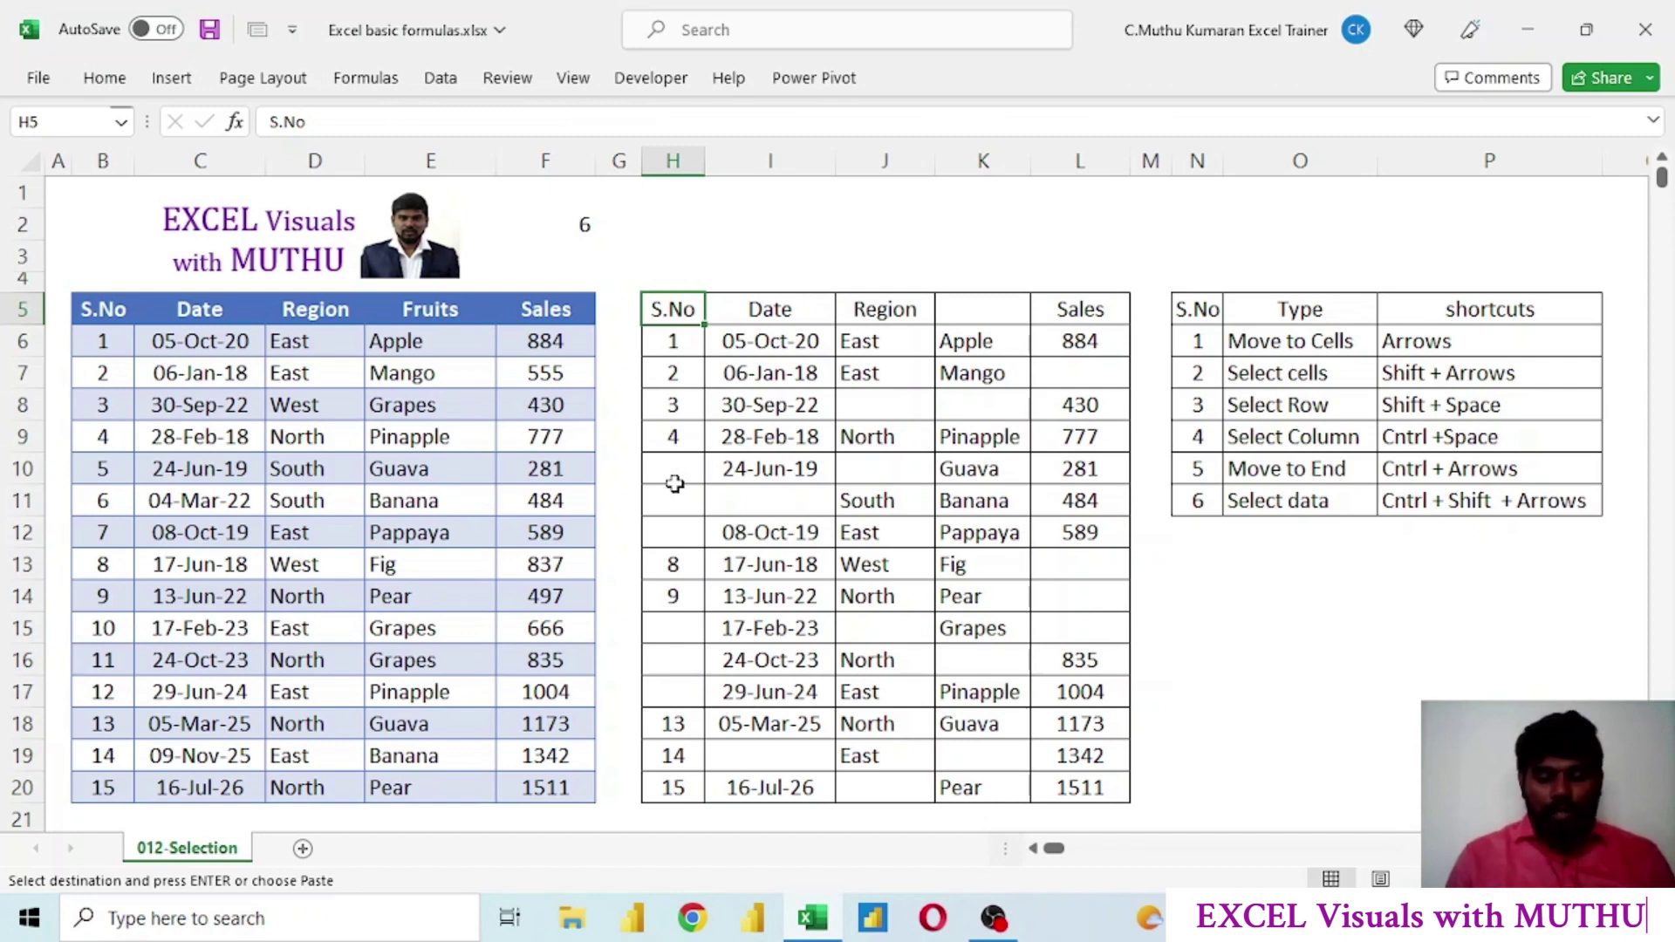
{"action": "key", "text": "ctrl+Down"}
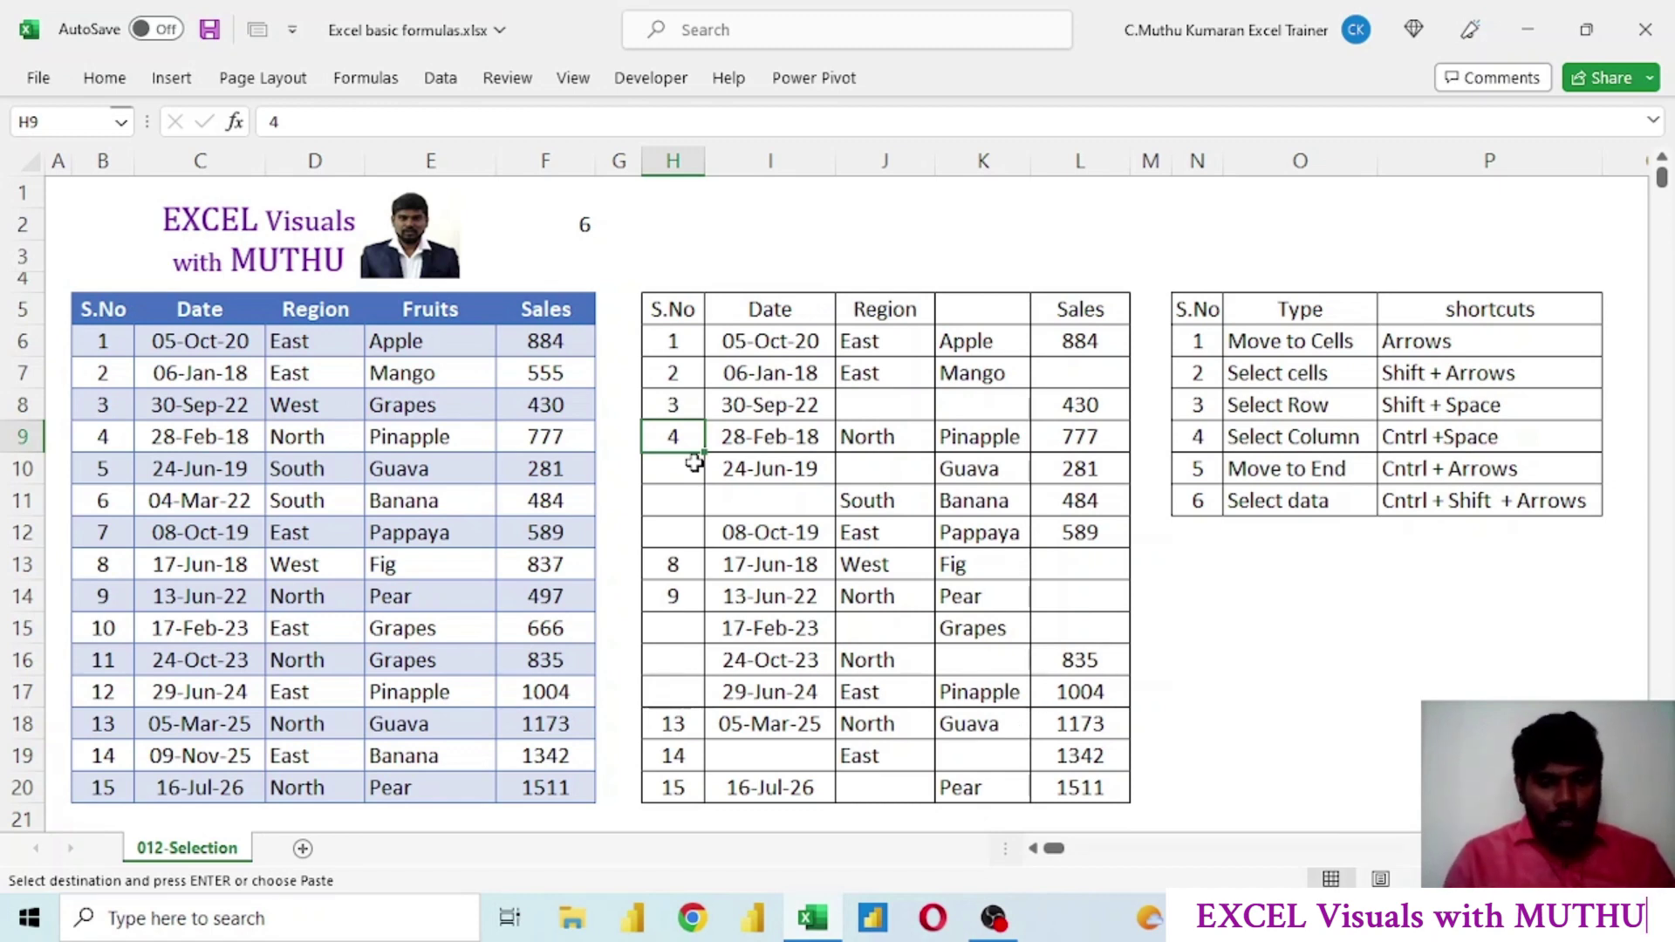
{"action": "key", "text": "ctrl+Down"}
{"action": "key", "text": "ctrl+Down"}
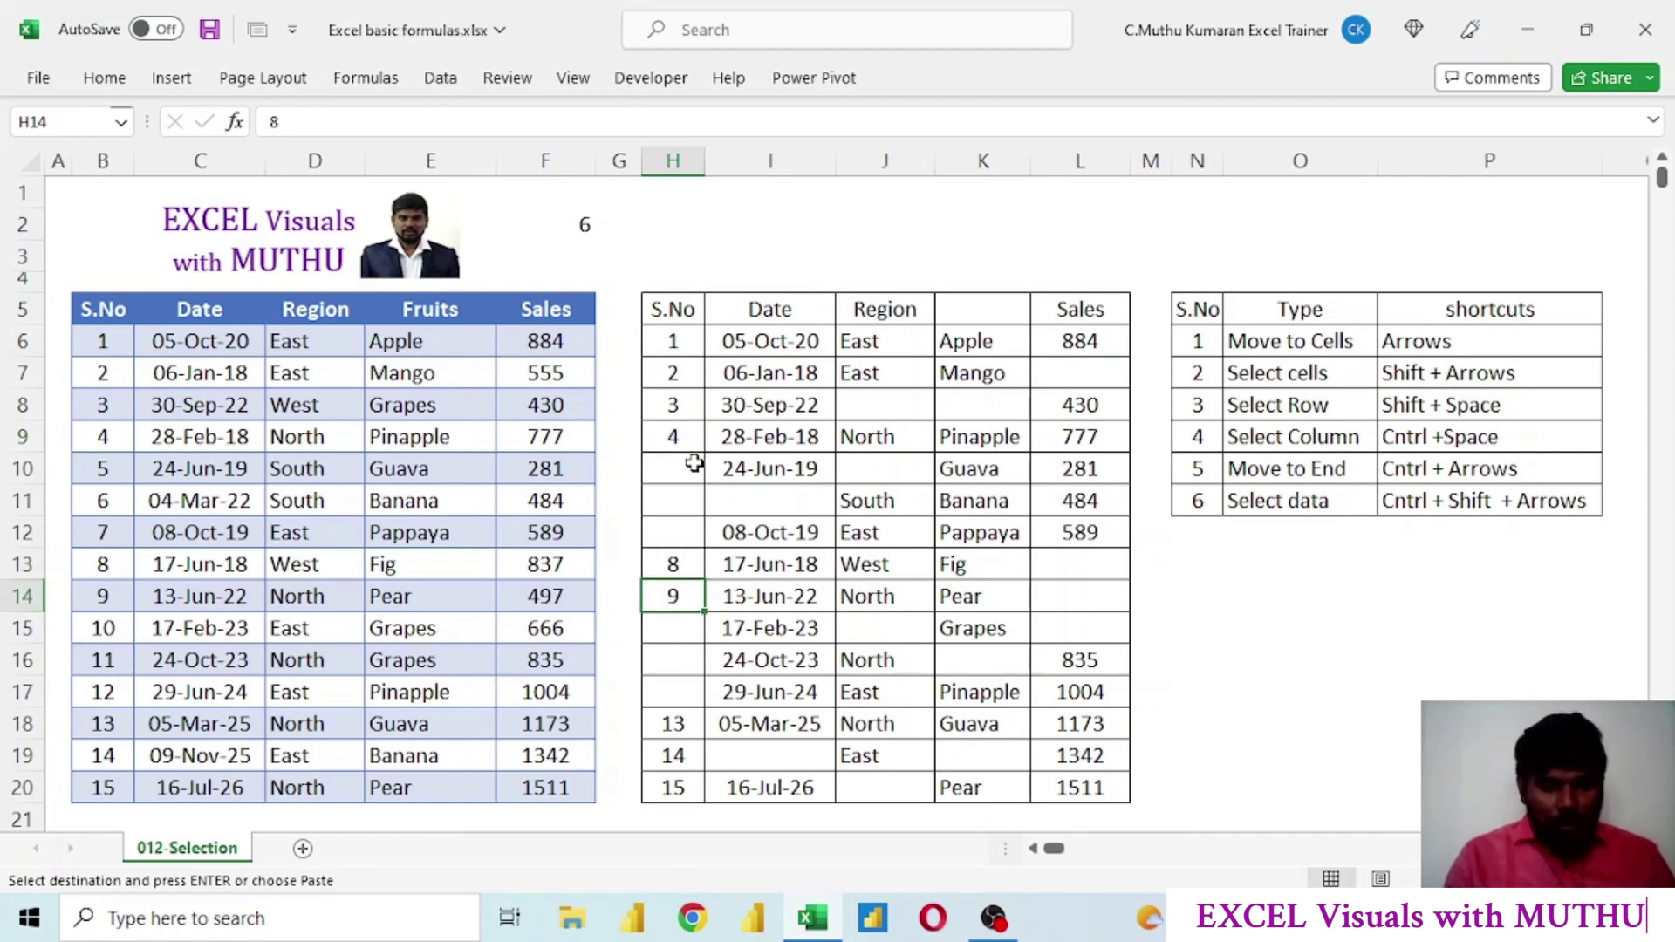
{"action": "key", "text": "ctrl+Down"}
{"action": "key", "text": "ctrl+Down"}
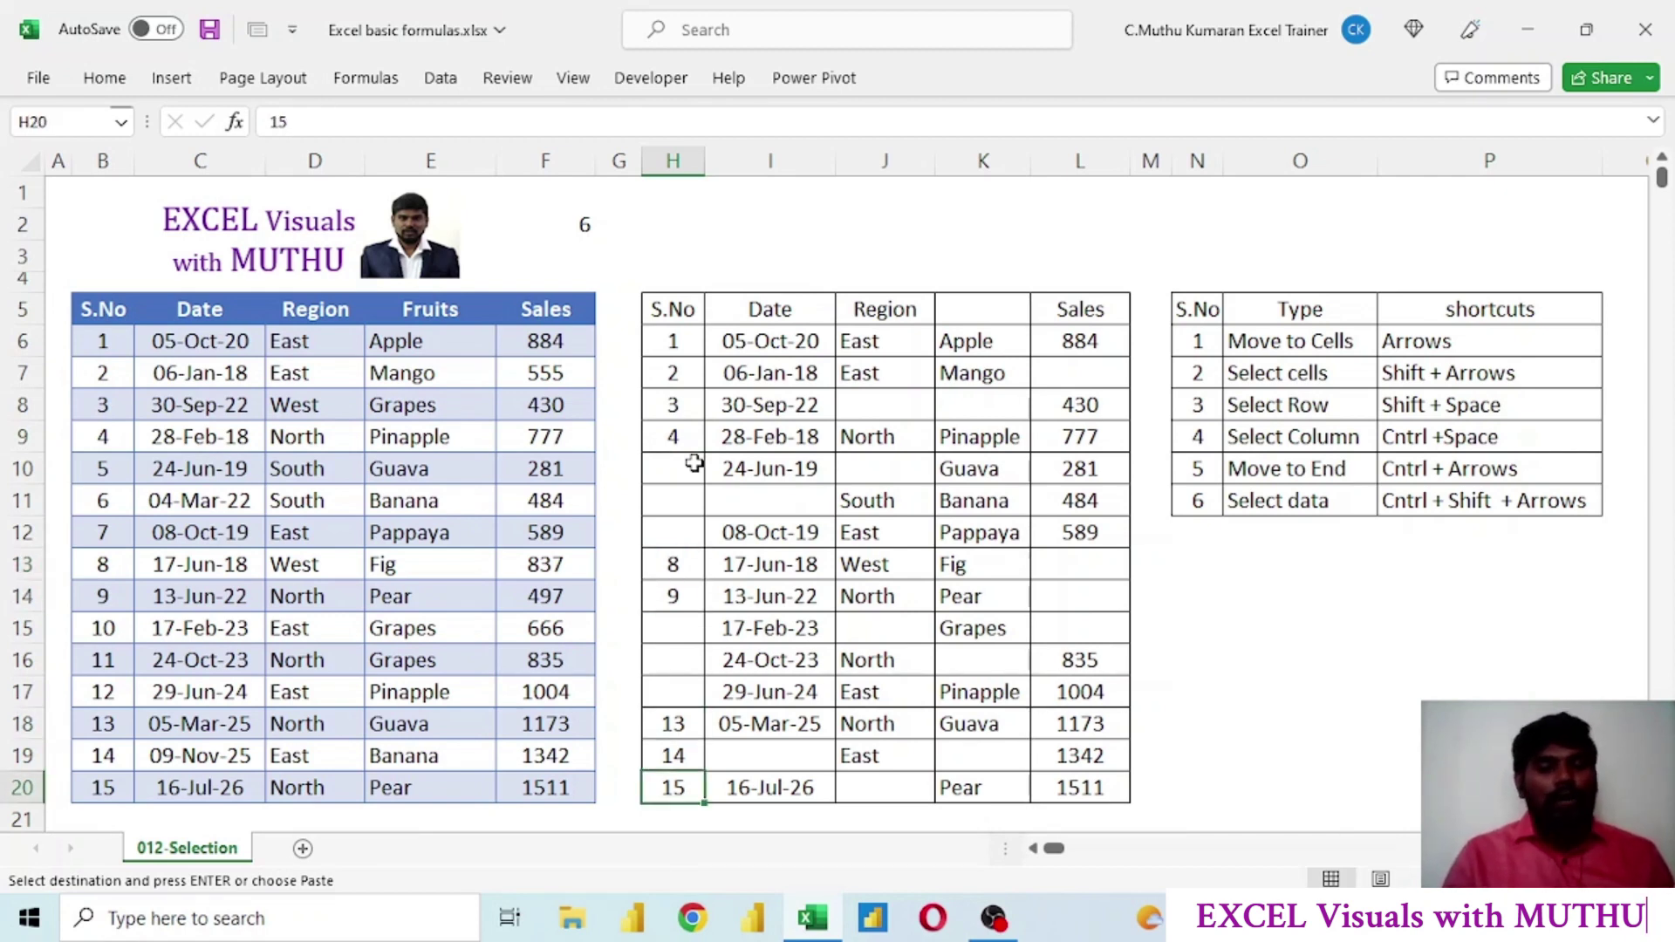
Jump along row 20 to L20, up the Sales column to L5, and back to the S.No header H5
{"action": "key", "text": "Right"}
{"action": "key", "text": "ctrl+Right"}
{"action": "key", "text": "ctrl+Right"}
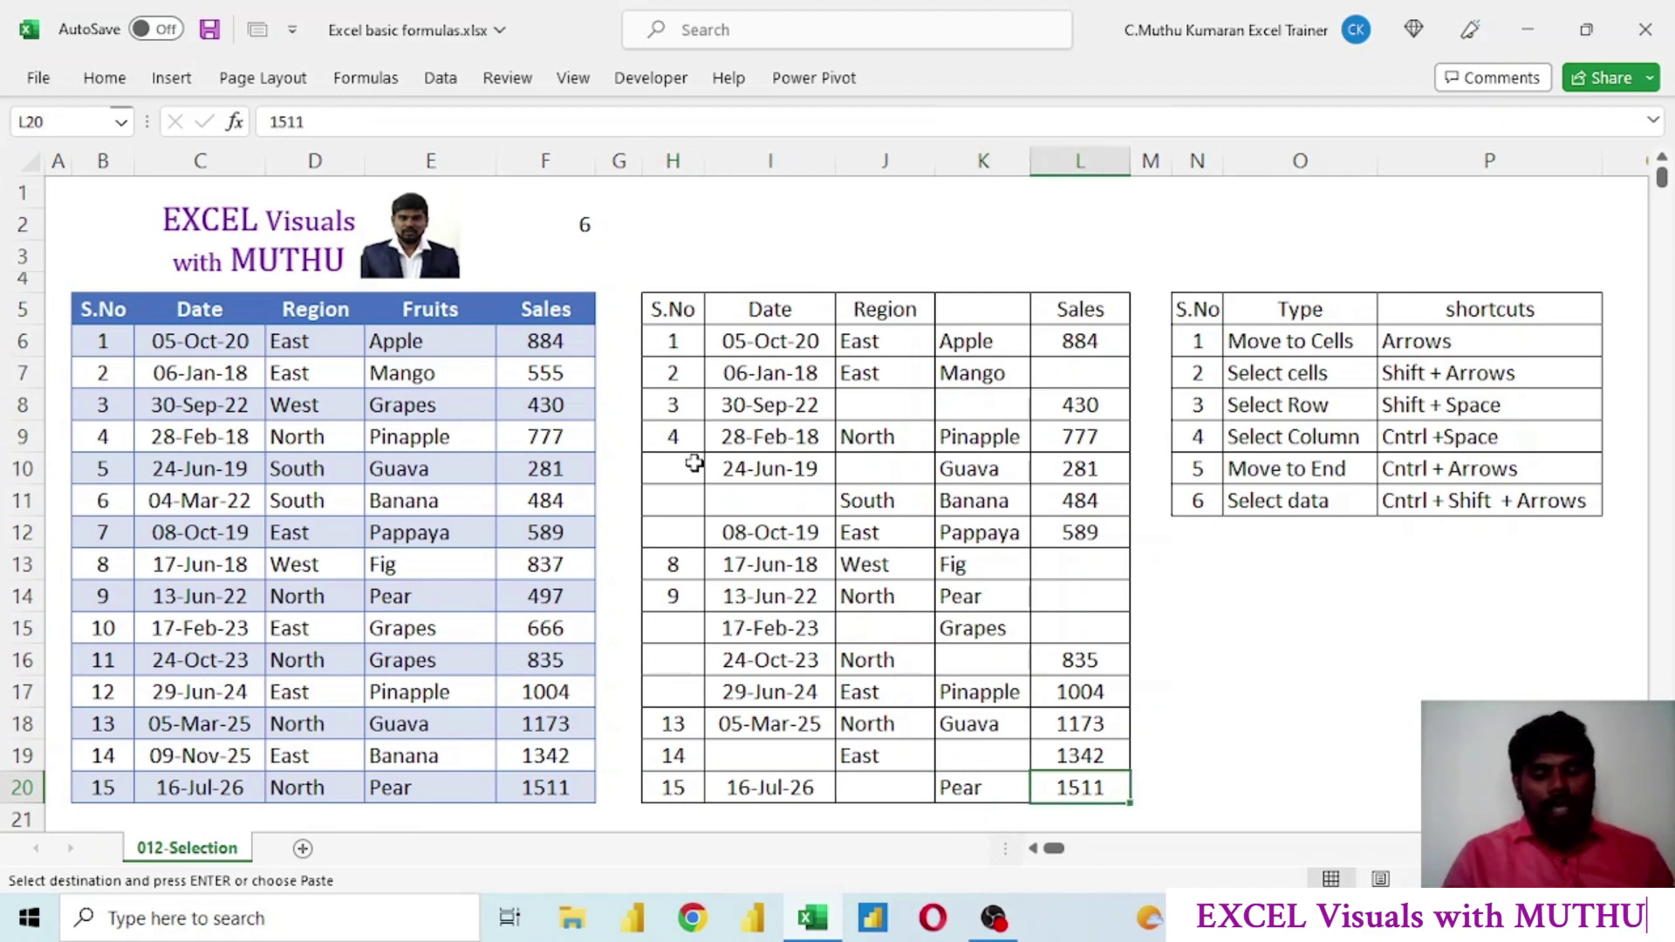
{"action": "key", "text": "ctrl+Up"}
{"action": "key", "text": "ctrl+Up"}
{"action": "key", "text": "ctrl+Up"}
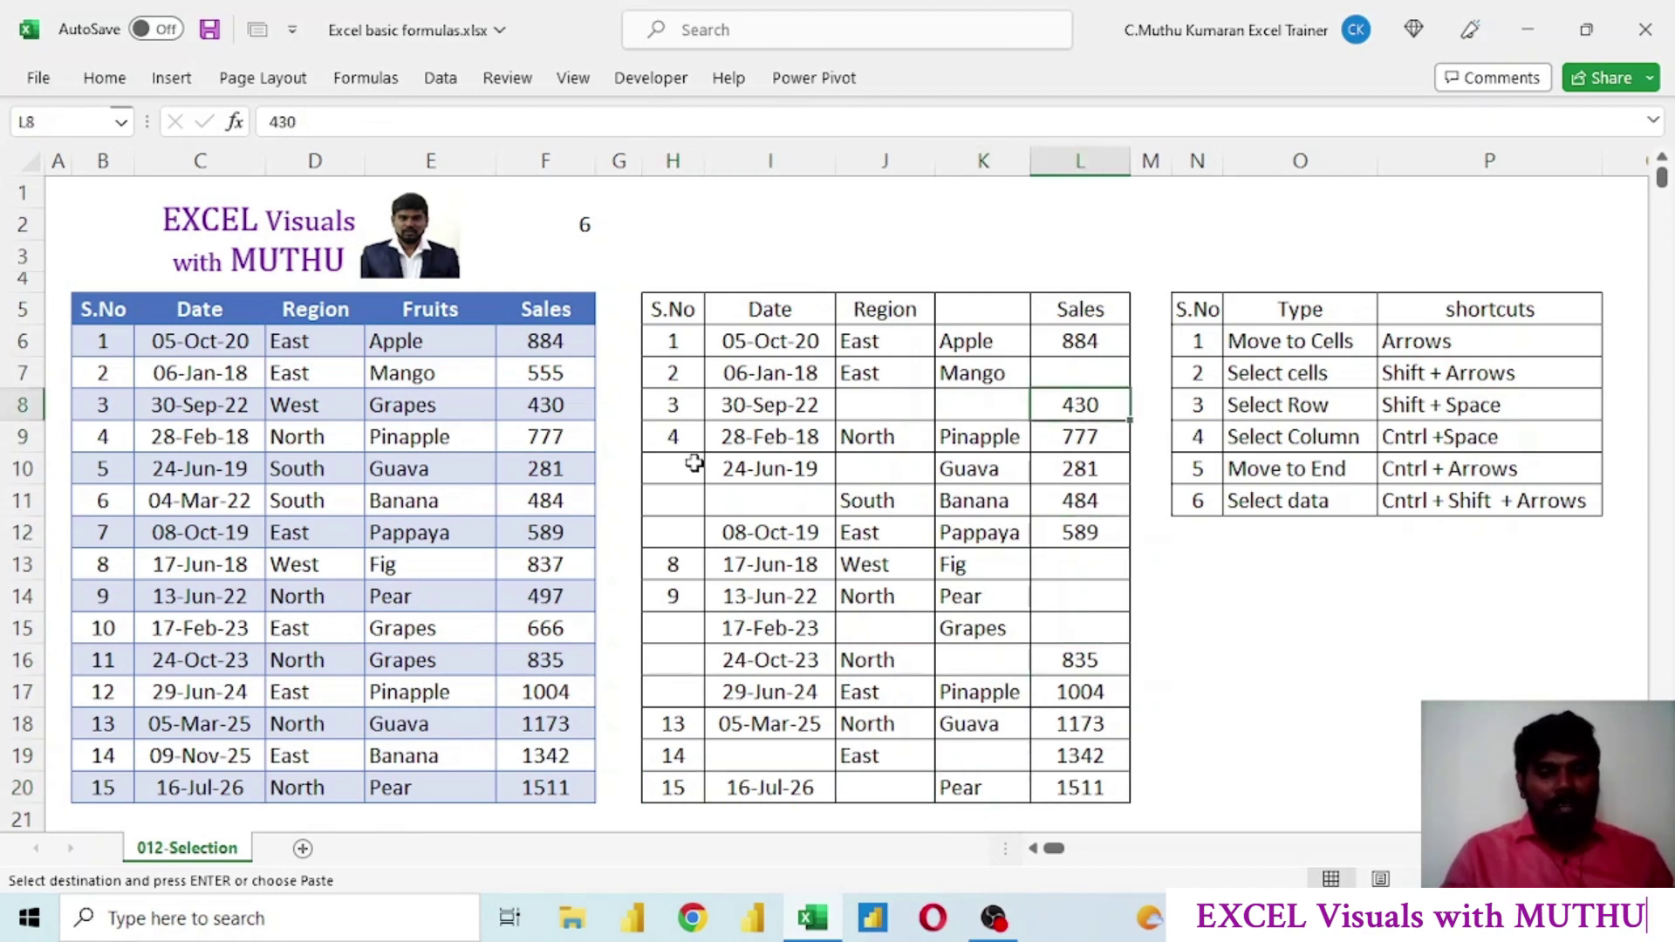
{"action": "key", "text": "ctrl+Up"}
{"action": "key", "text": "ctrl+Up"}
{"action": "key", "text": "ctrl+Left"}
{"action": "key", "text": "ctrl+Left"}
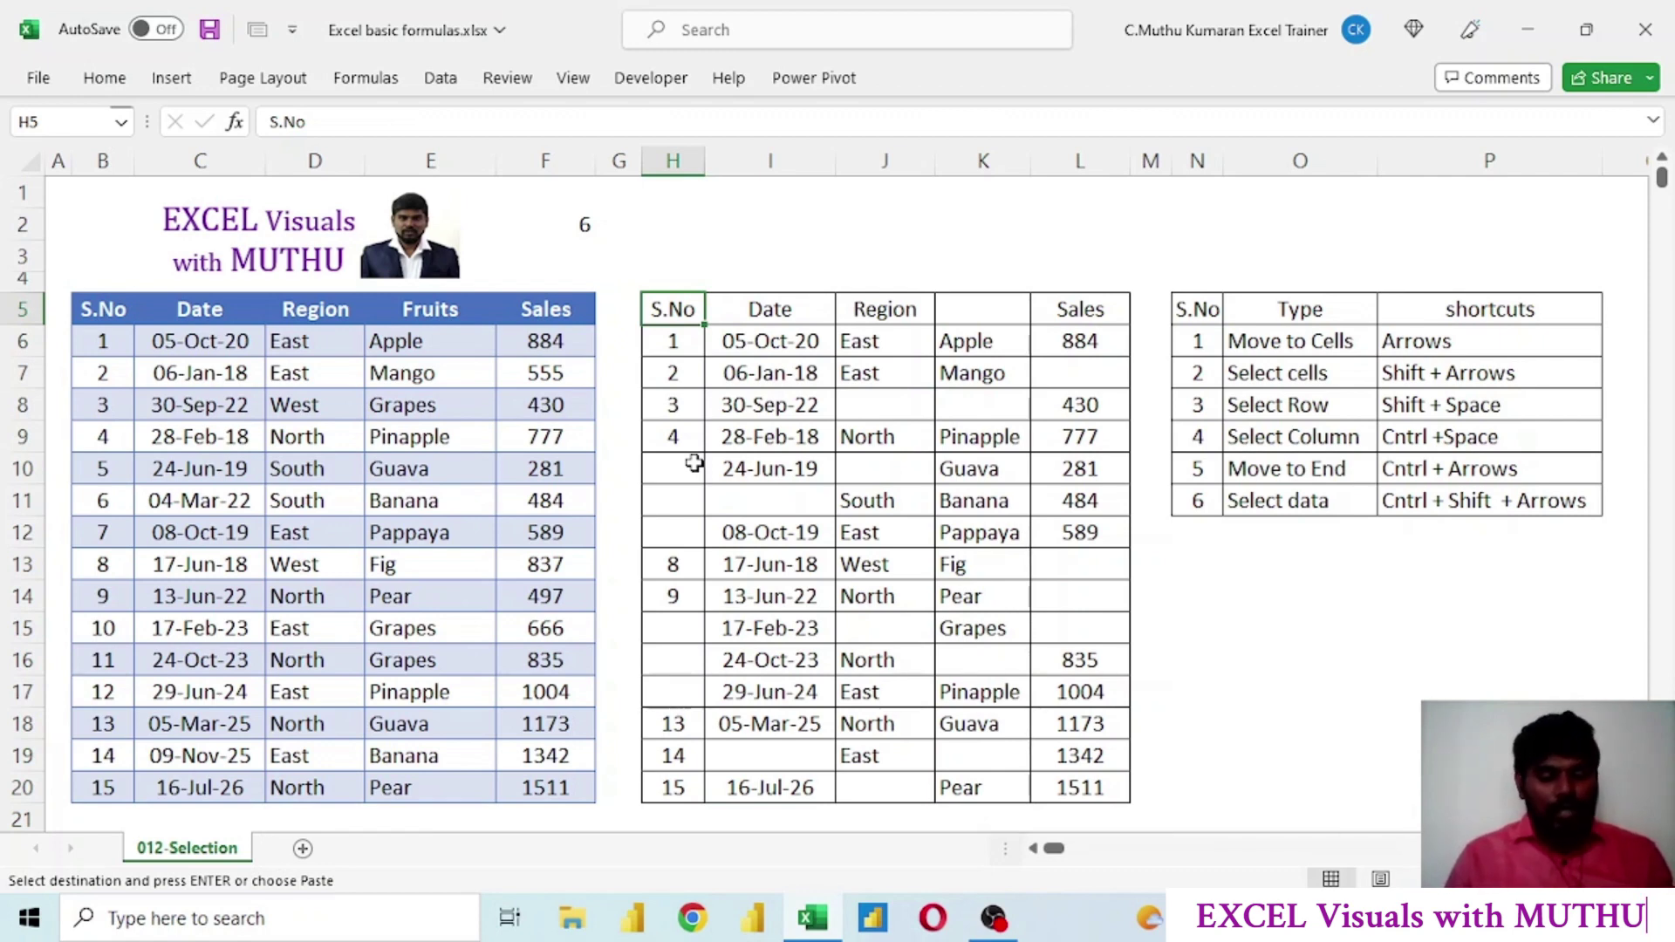
Extend the selection from H5 down to row 20 and across to column L, covering the whole table H5:L20
{"action": "key", "text": "ctrl+v"}
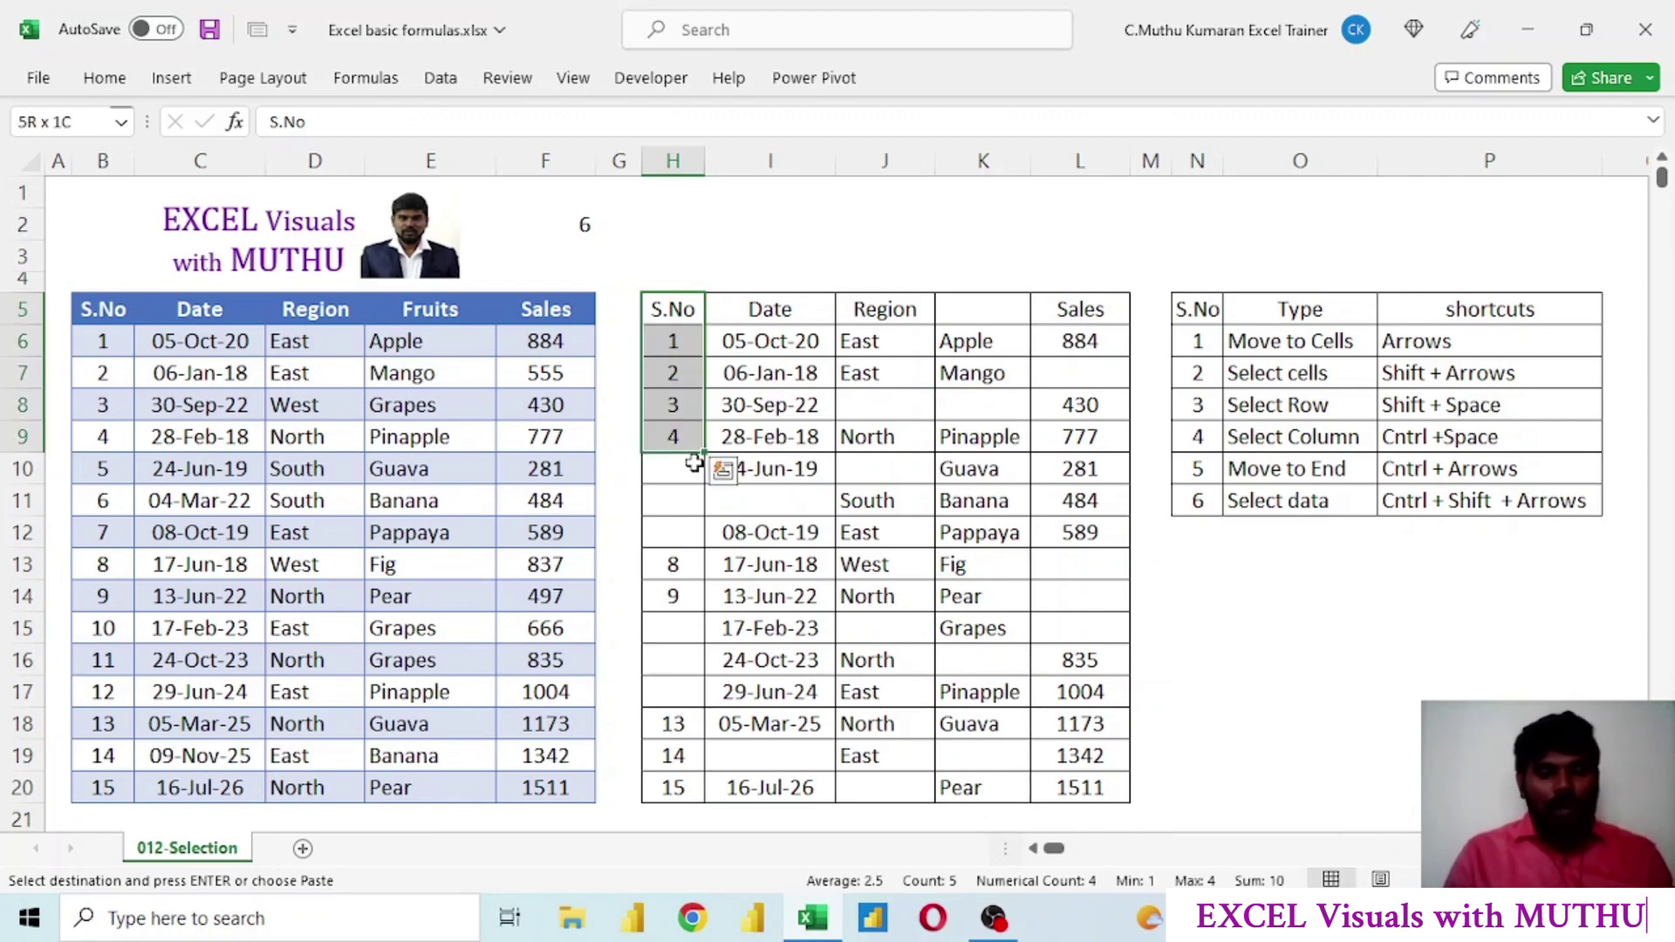
{"action": "key", "text": "shift+Down"}
{"action": "key", "text": "shift+Down"}
{"action": "key", "text": "shift+Down"}
{"action": "key", "text": "shift+Down"}
{"action": "key", "text": "shift+Down"}
{"action": "key", "text": "shift+Down"}
{"action": "key", "text": "shift+Down"}
{"action": "key", "text": "shift+Down"}
{"action": "key", "text": "shift+Down"}
{"action": "key", "text": "shift+Down"}
{"action": "key", "text": "shift+Down"}
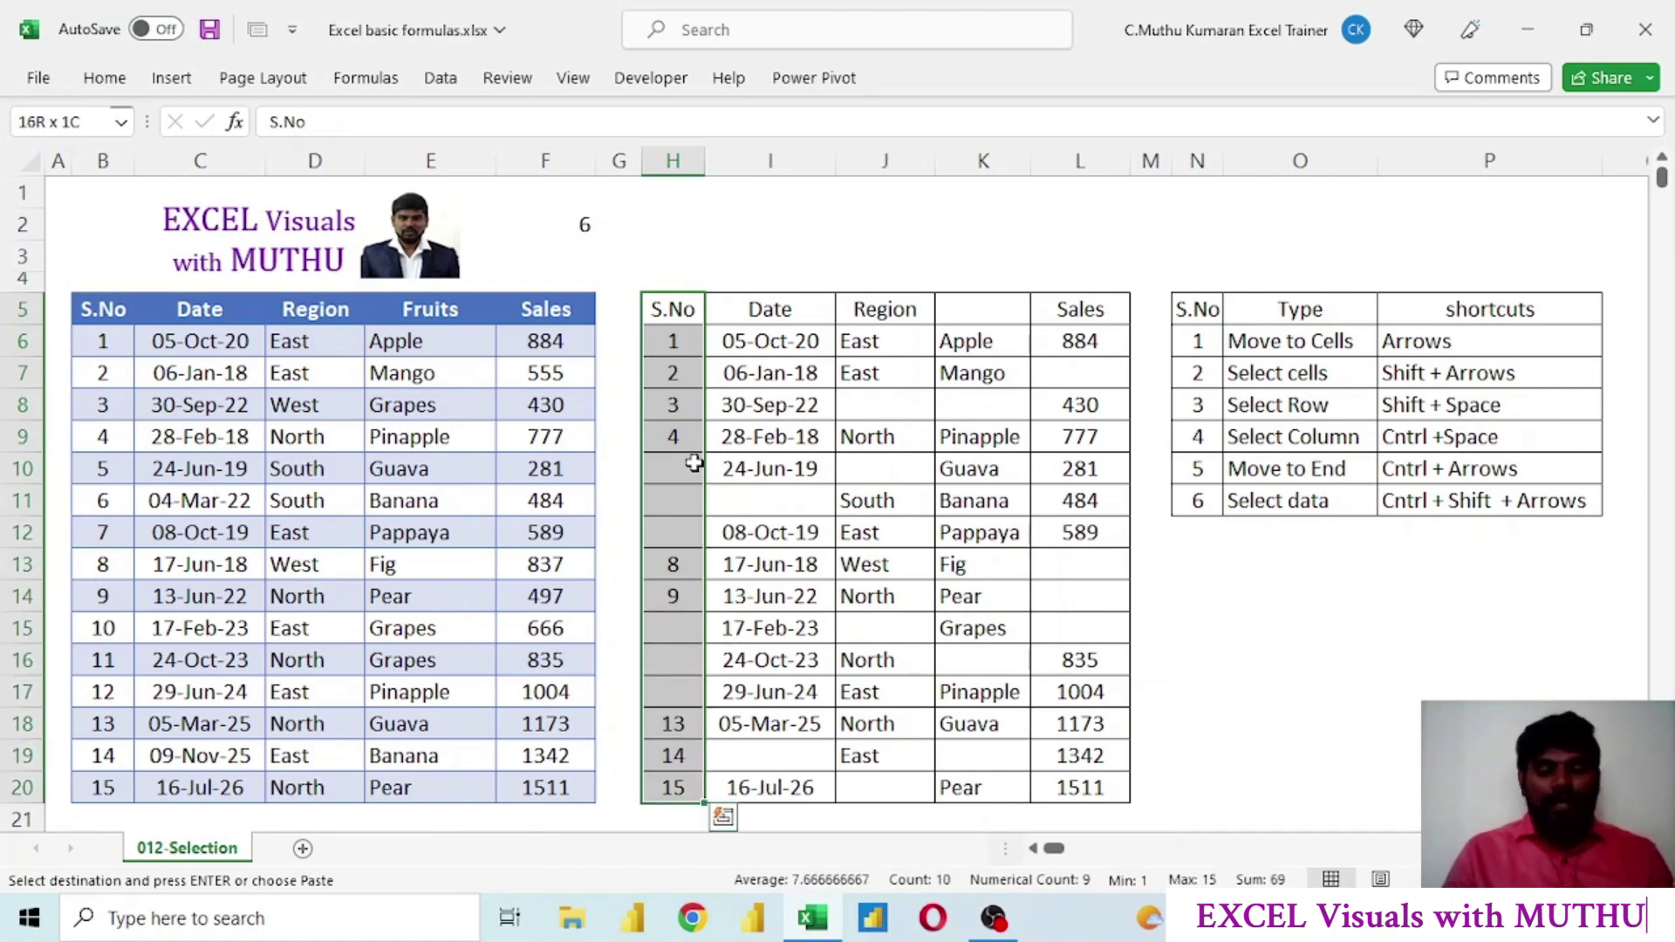
{"action": "key", "text": "shift+Right"}
{"action": "key", "text": "shift+Right"}
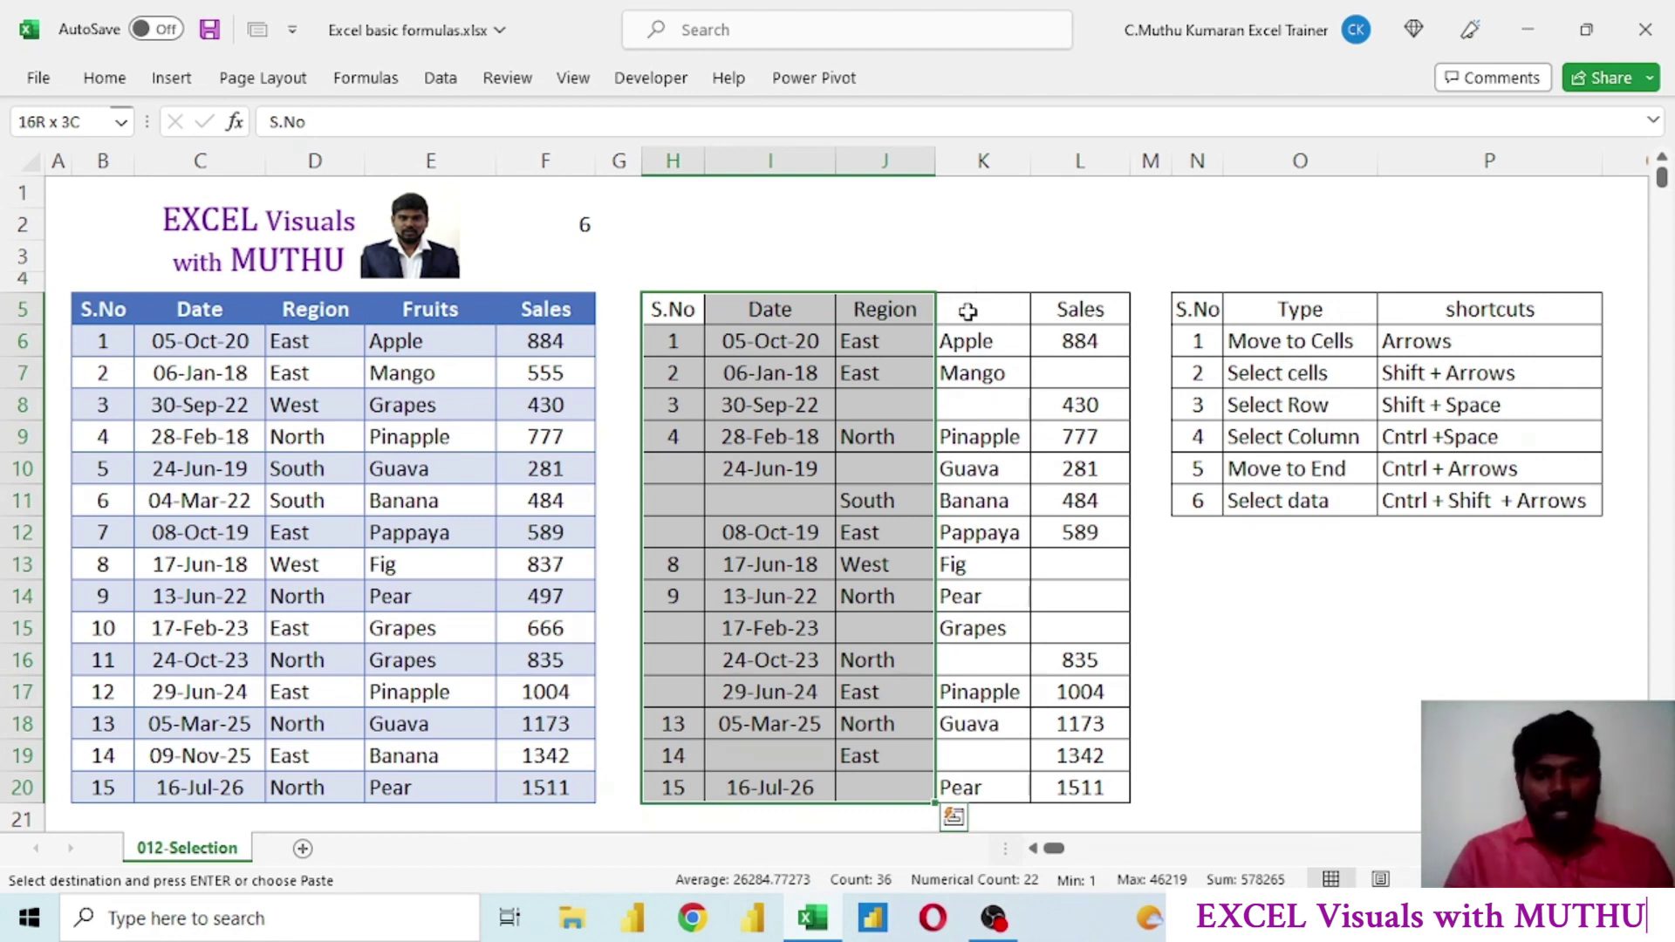
{"action": "key", "text": "shift+Right"}
{"action": "key", "text": "shift+Right"}
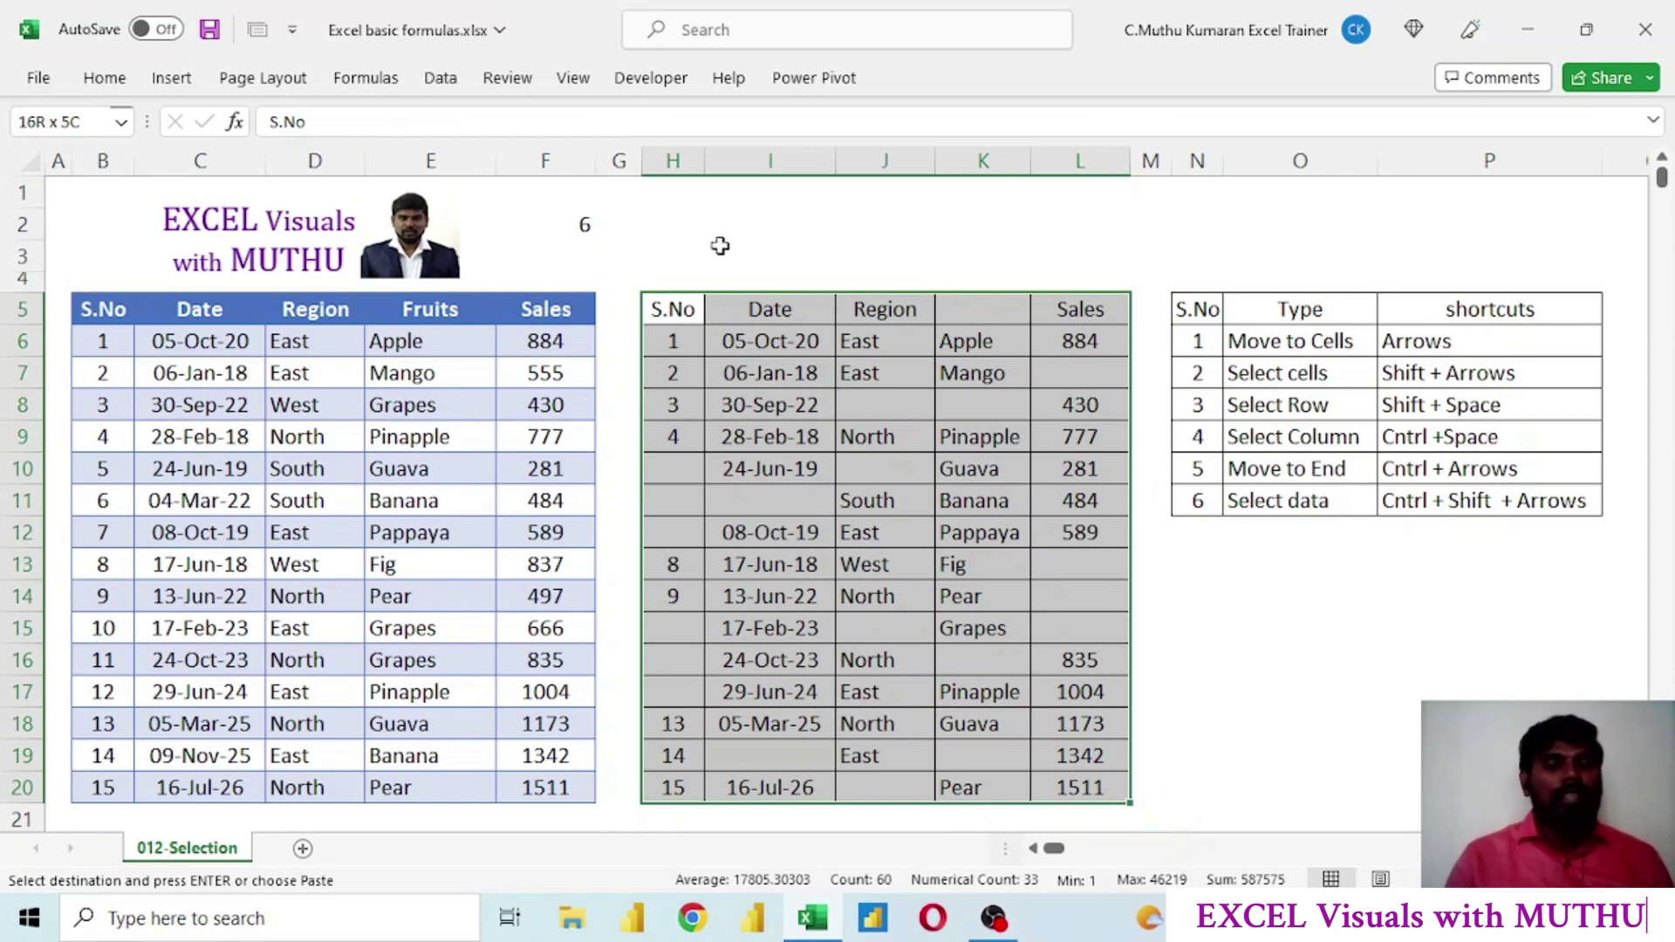
Set cell F2 to 7 to add the seventh entry to the shortcuts list
{"action": "left_click", "coordinate": [584, 229]}
{"action": "key", "text": "Return"}
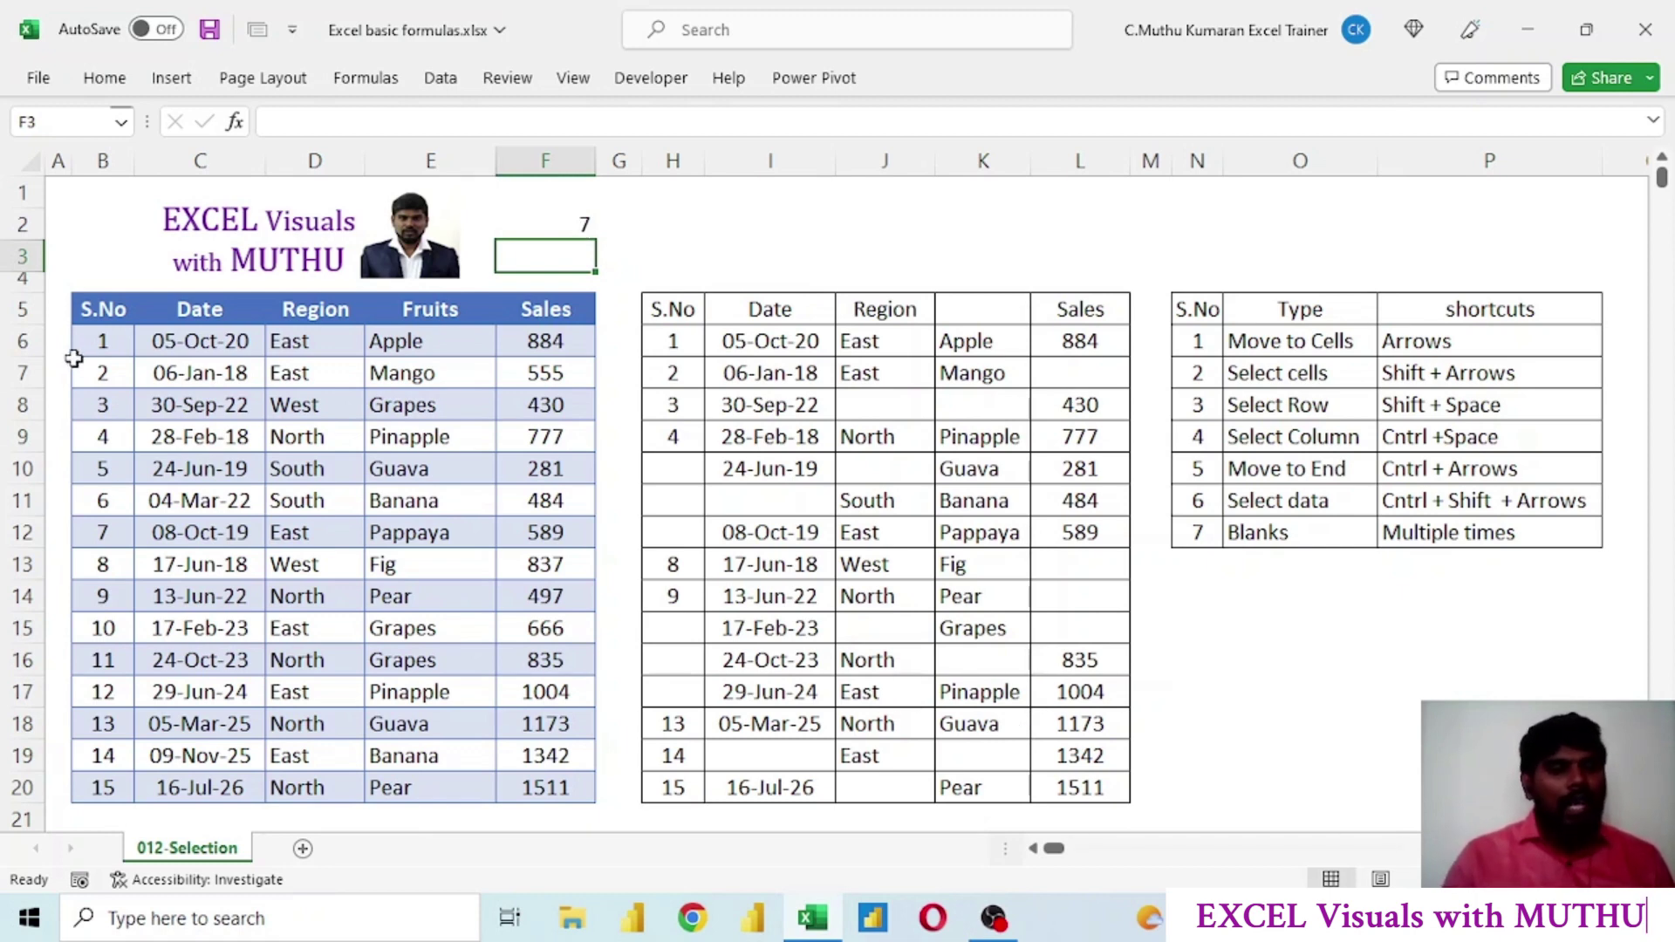
Select the whole blue table B5:F20, and the whole table with blanks H5:L20
{"action": "left_click_drag", "start_coordinate": [84, 311], "coordinate": [550, 782]}
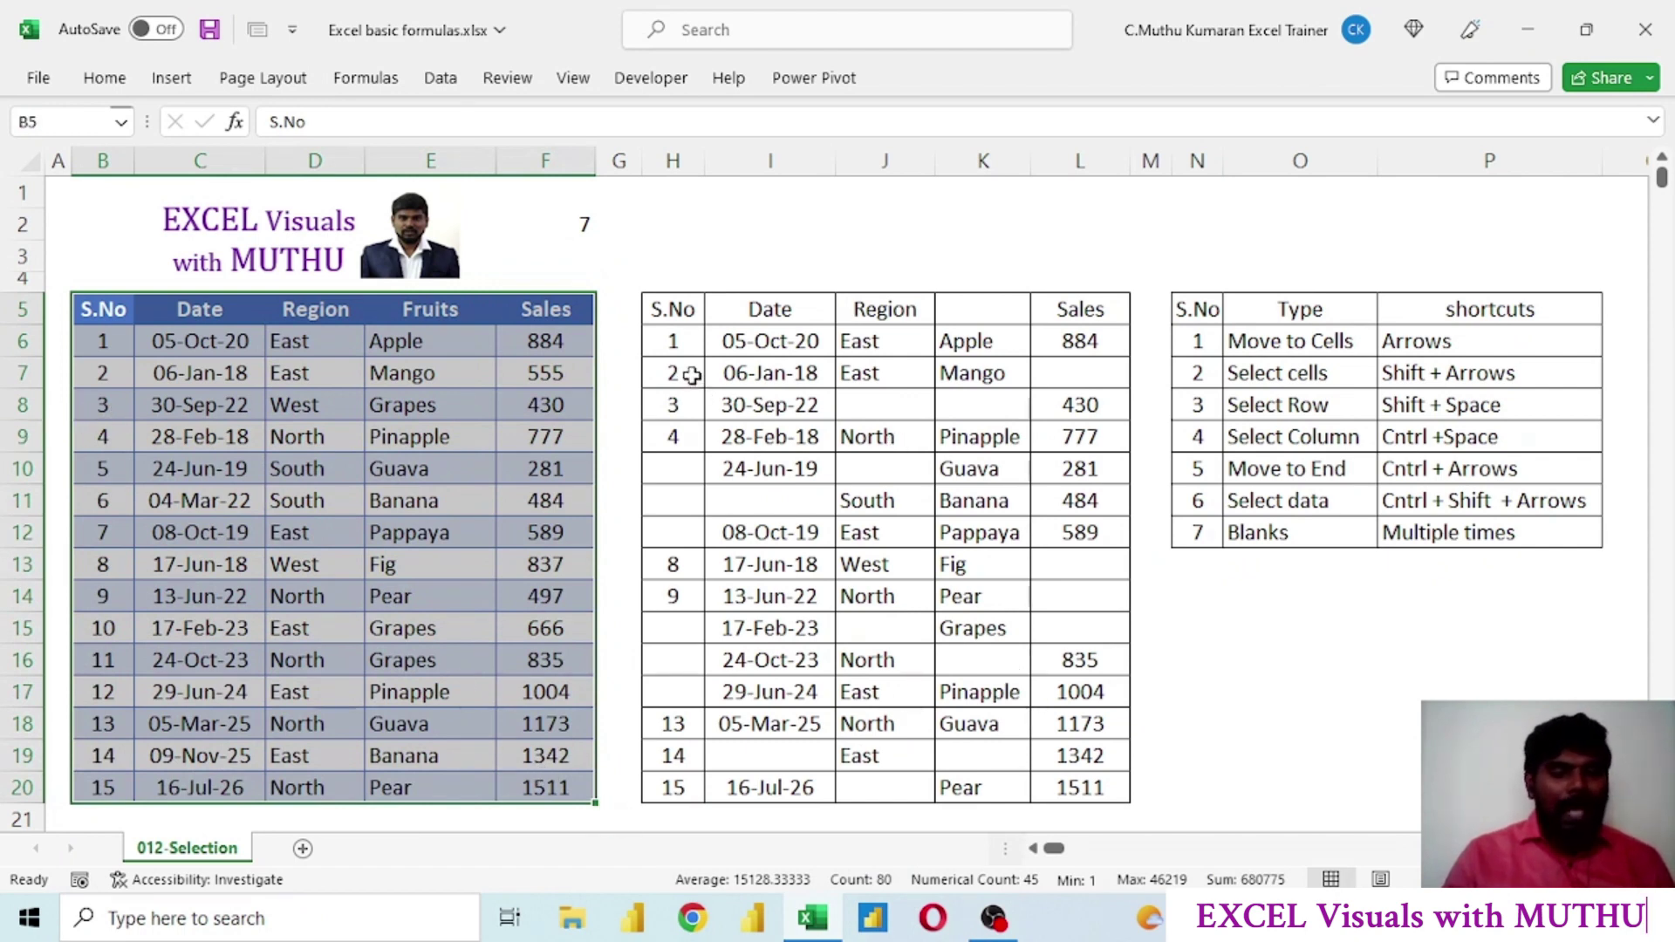
{"action": "left_click_drag", "start_coordinate": [674, 299], "coordinate": [1080, 789]}
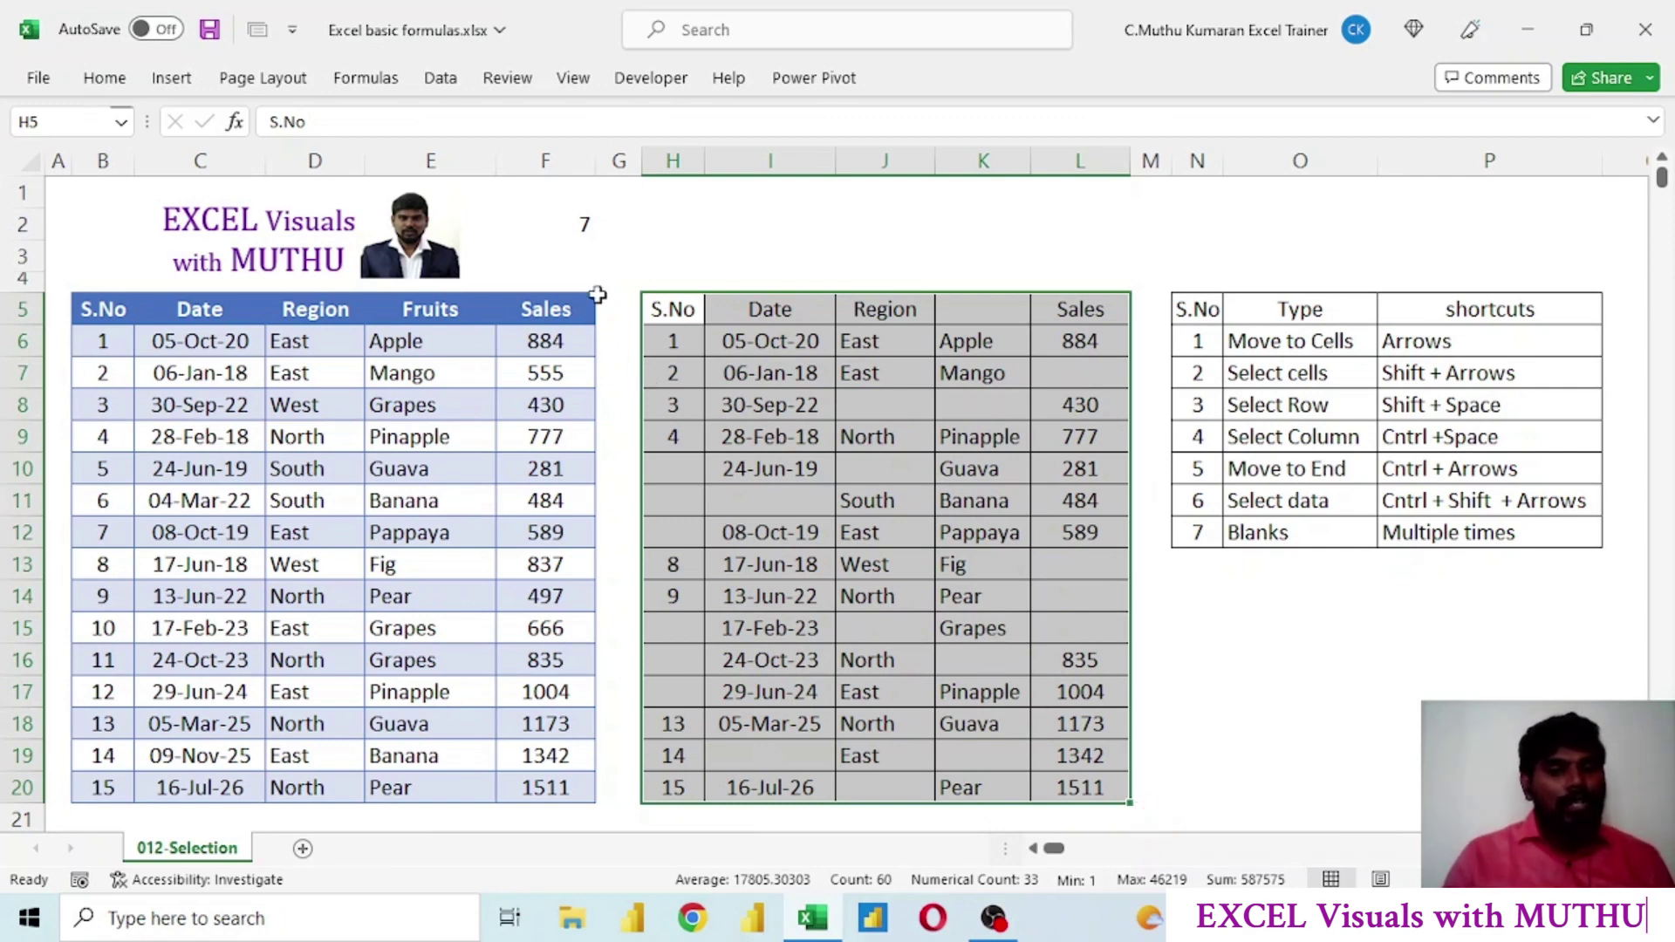
Set cell F2 to 8 to add the eighth entry to the shortcuts list
{"action": "left_click", "coordinate": [580, 224]}
{"action": "type", "text": "8"}
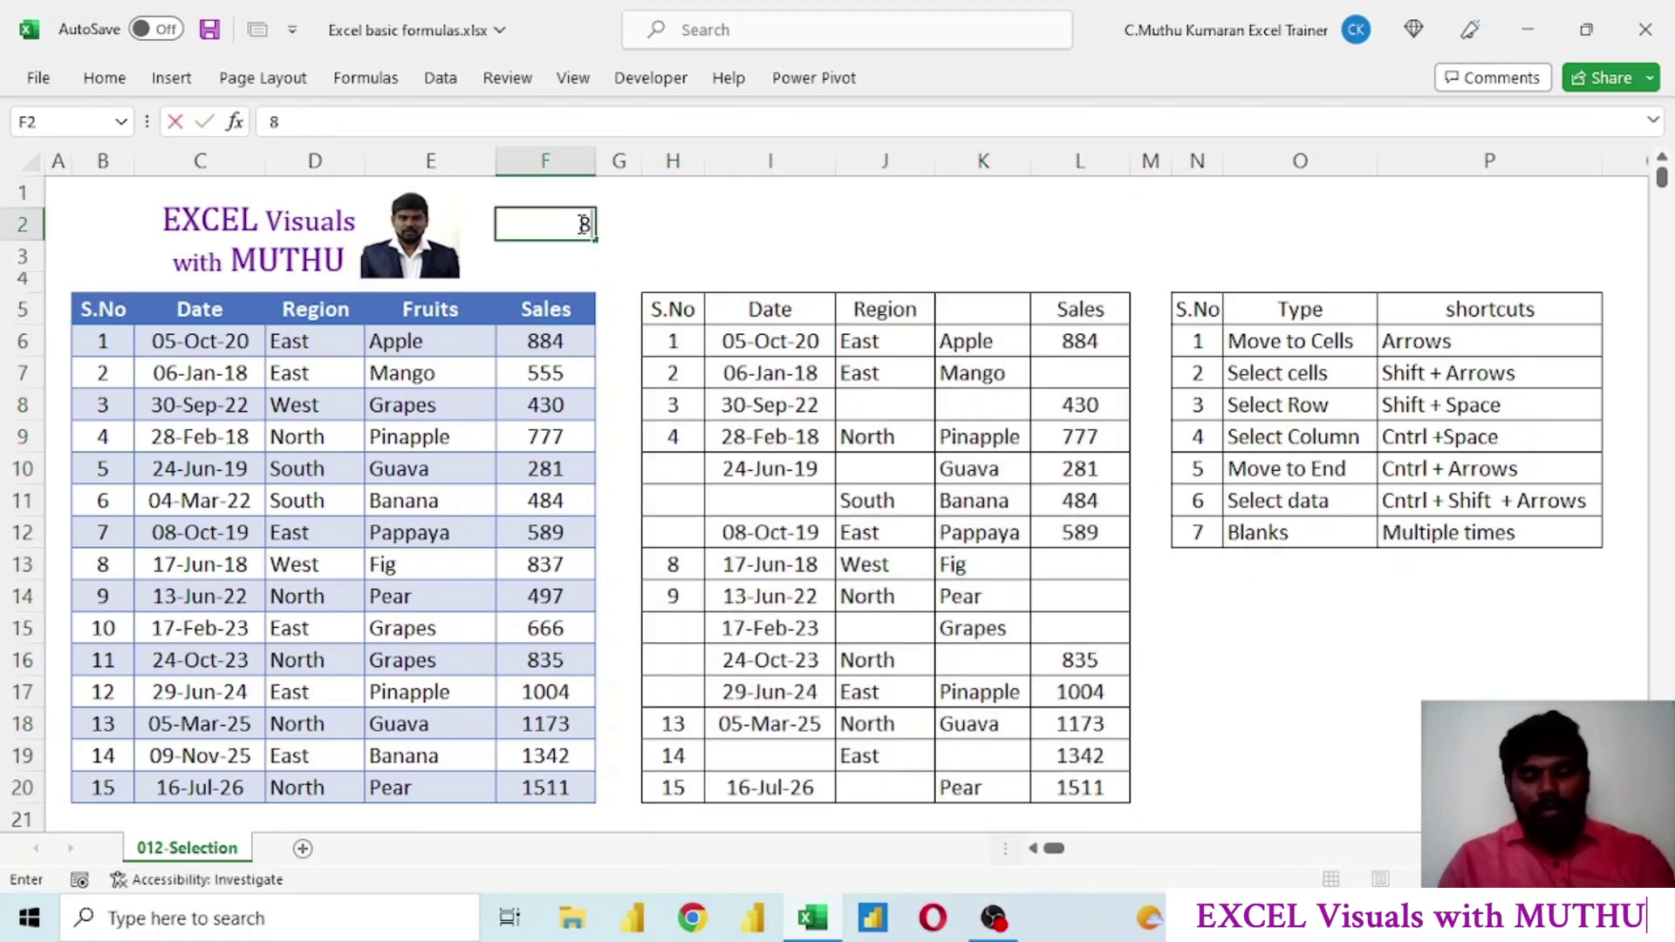
{"action": "key", "text": "Return"}
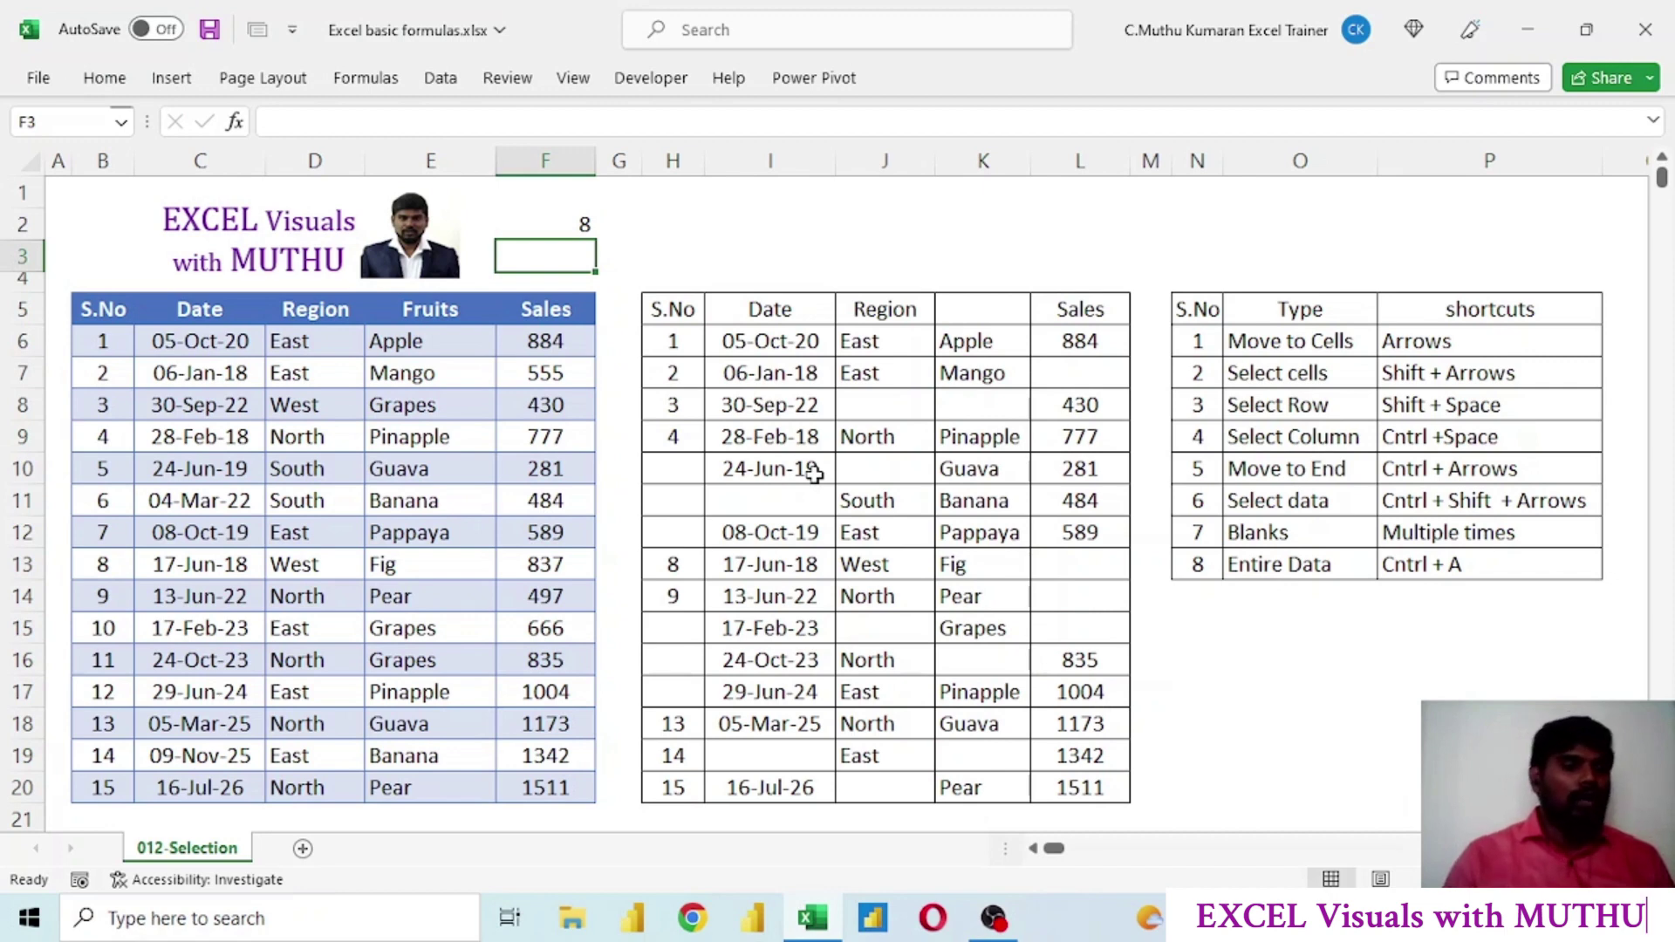
Select the entire blue table B5:F20 at once, starting from cell E9 inside the data
{"action": "left_click", "coordinate": [98, 308]}
{"action": "left_click", "coordinate": [222, 479]}
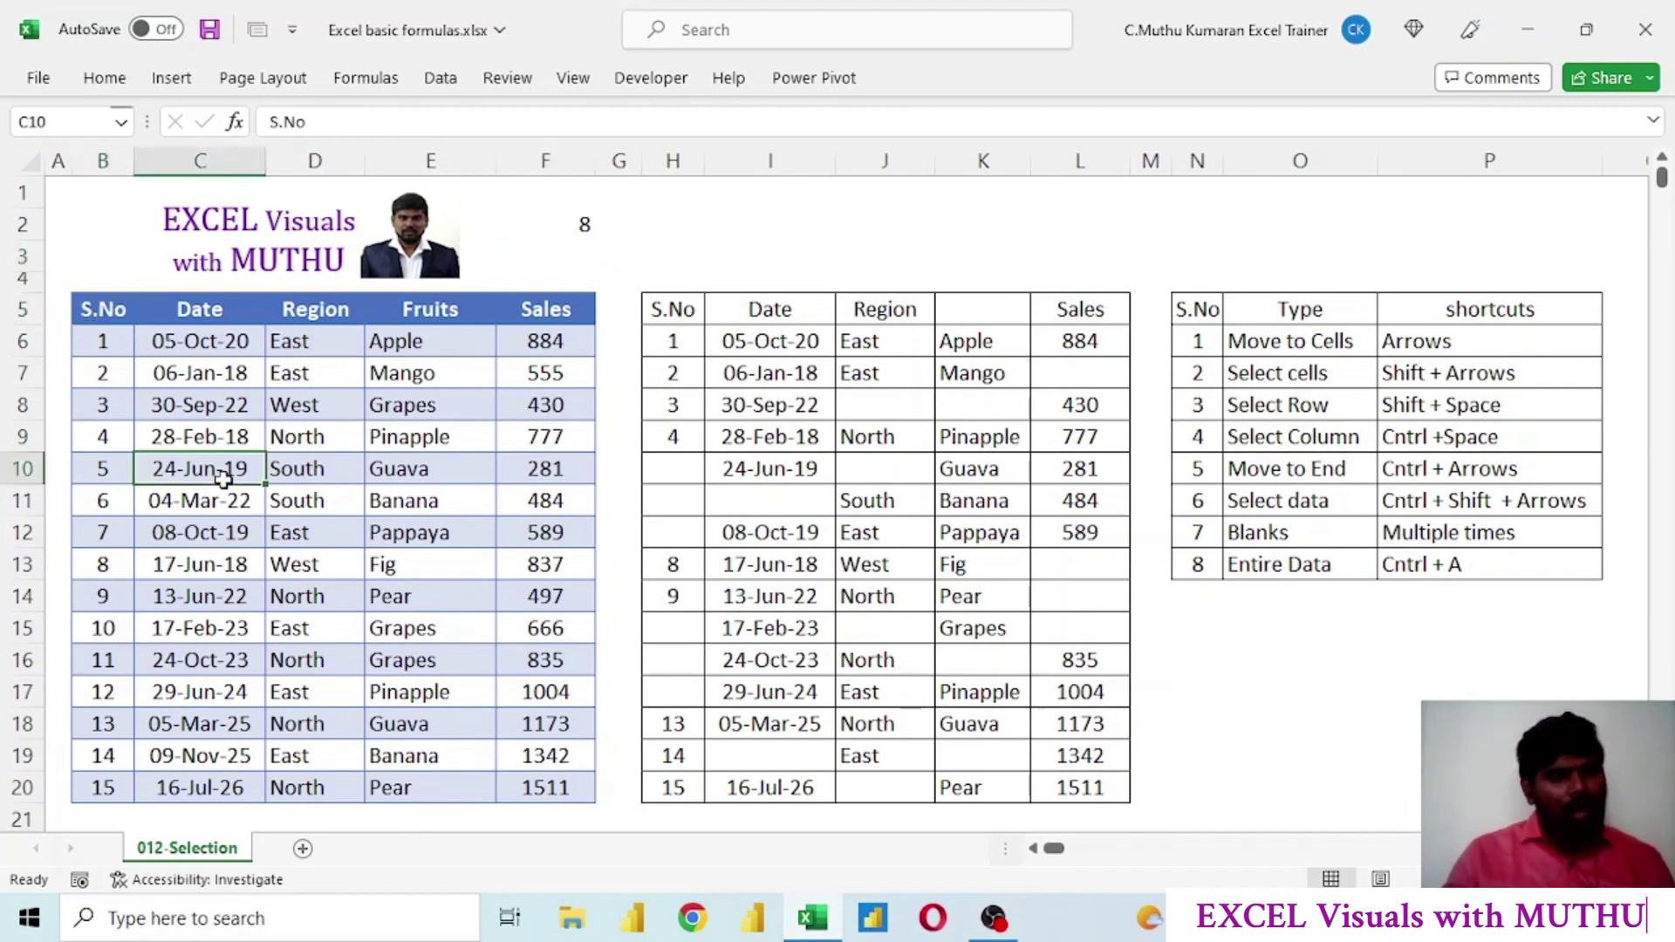
{"action": "left_click", "coordinate": [345, 434]}
{"action": "left_click", "coordinate": [548, 316]}
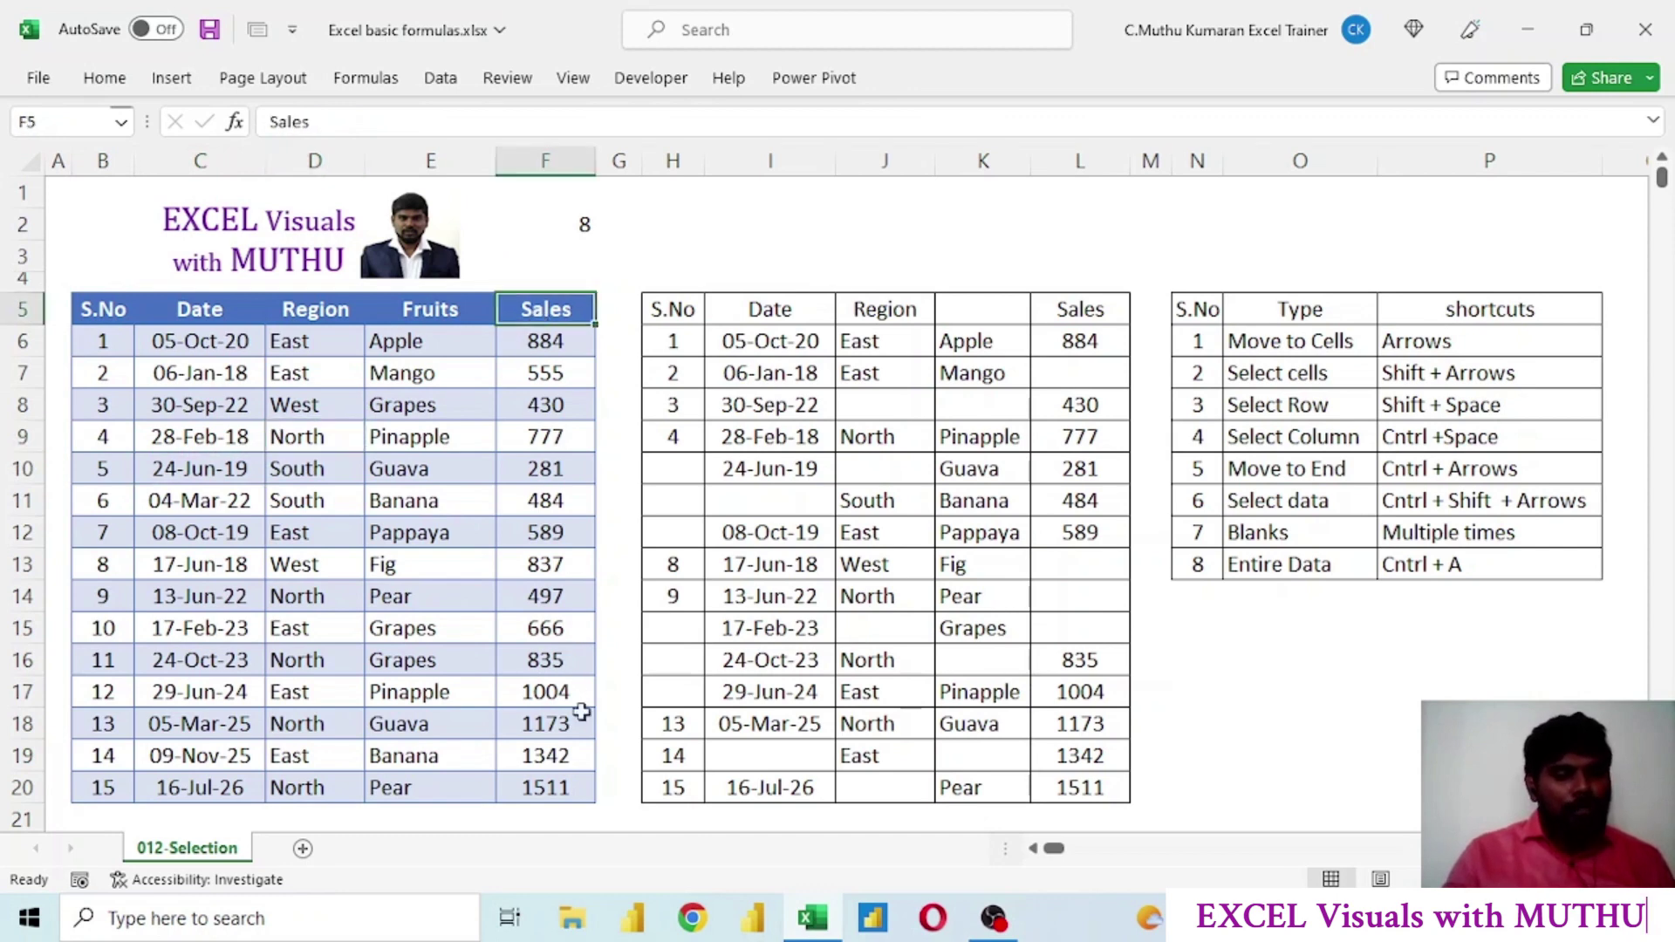
{"action": "left_click", "coordinate": [572, 786]}
{"action": "left_click", "coordinate": [237, 790]}
{"action": "left_click", "coordinate": [223, 595]}
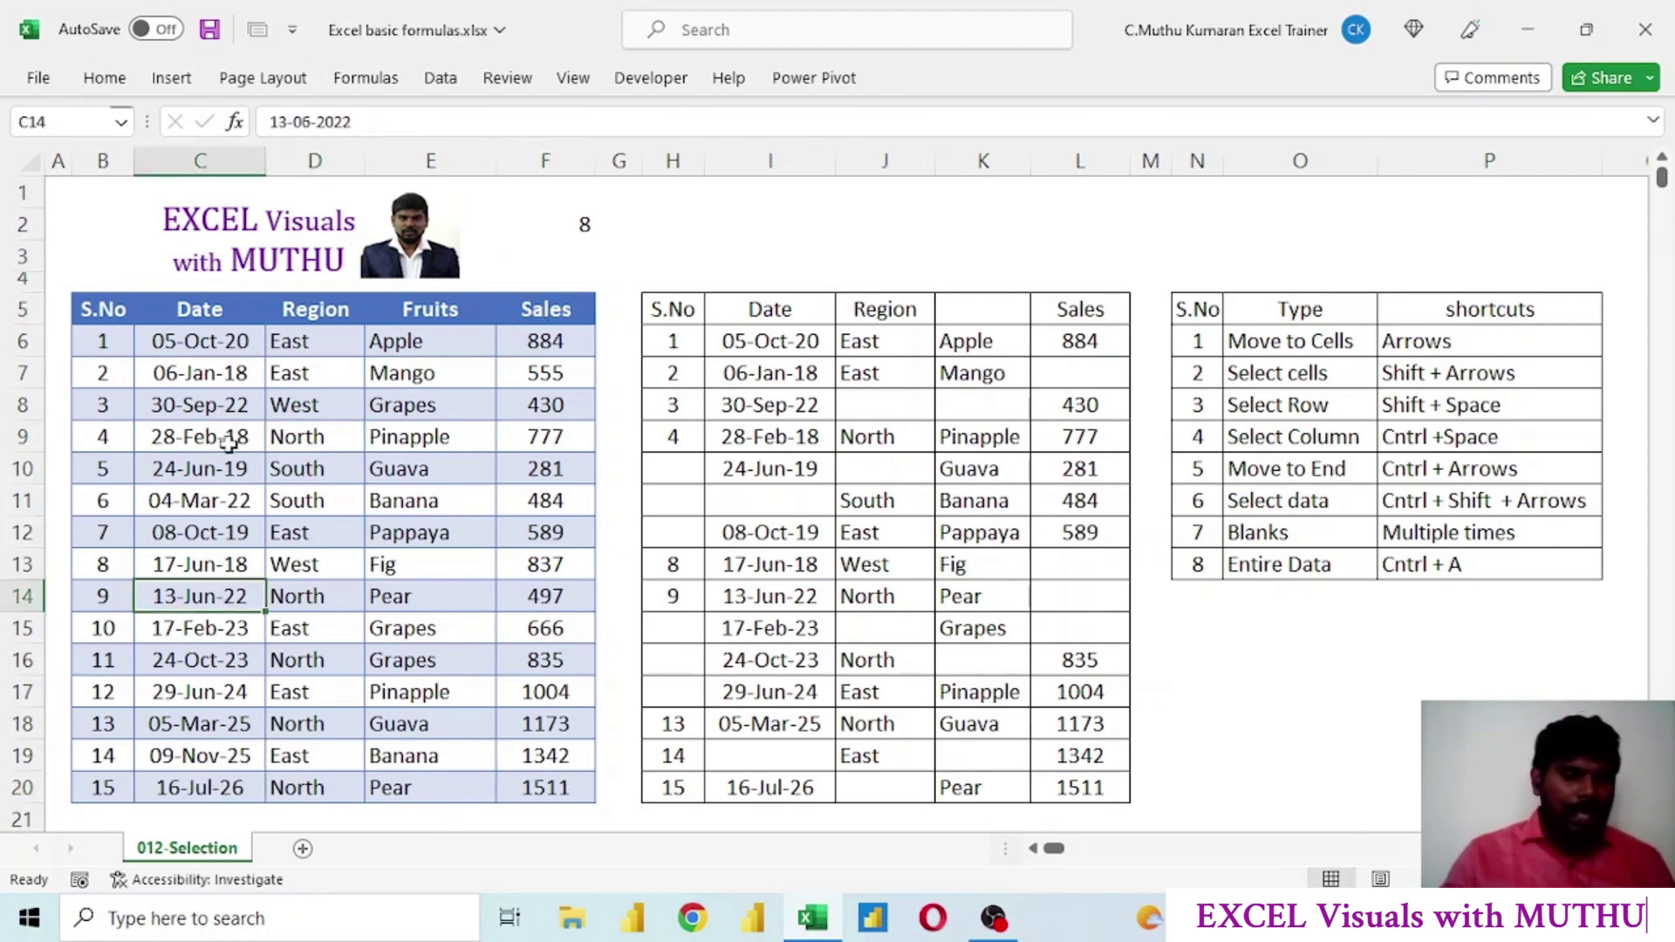
{"action": "left_click", "coordinate": [241, 400]}
{"action": "left_click", "coordinate": [406, 433]}
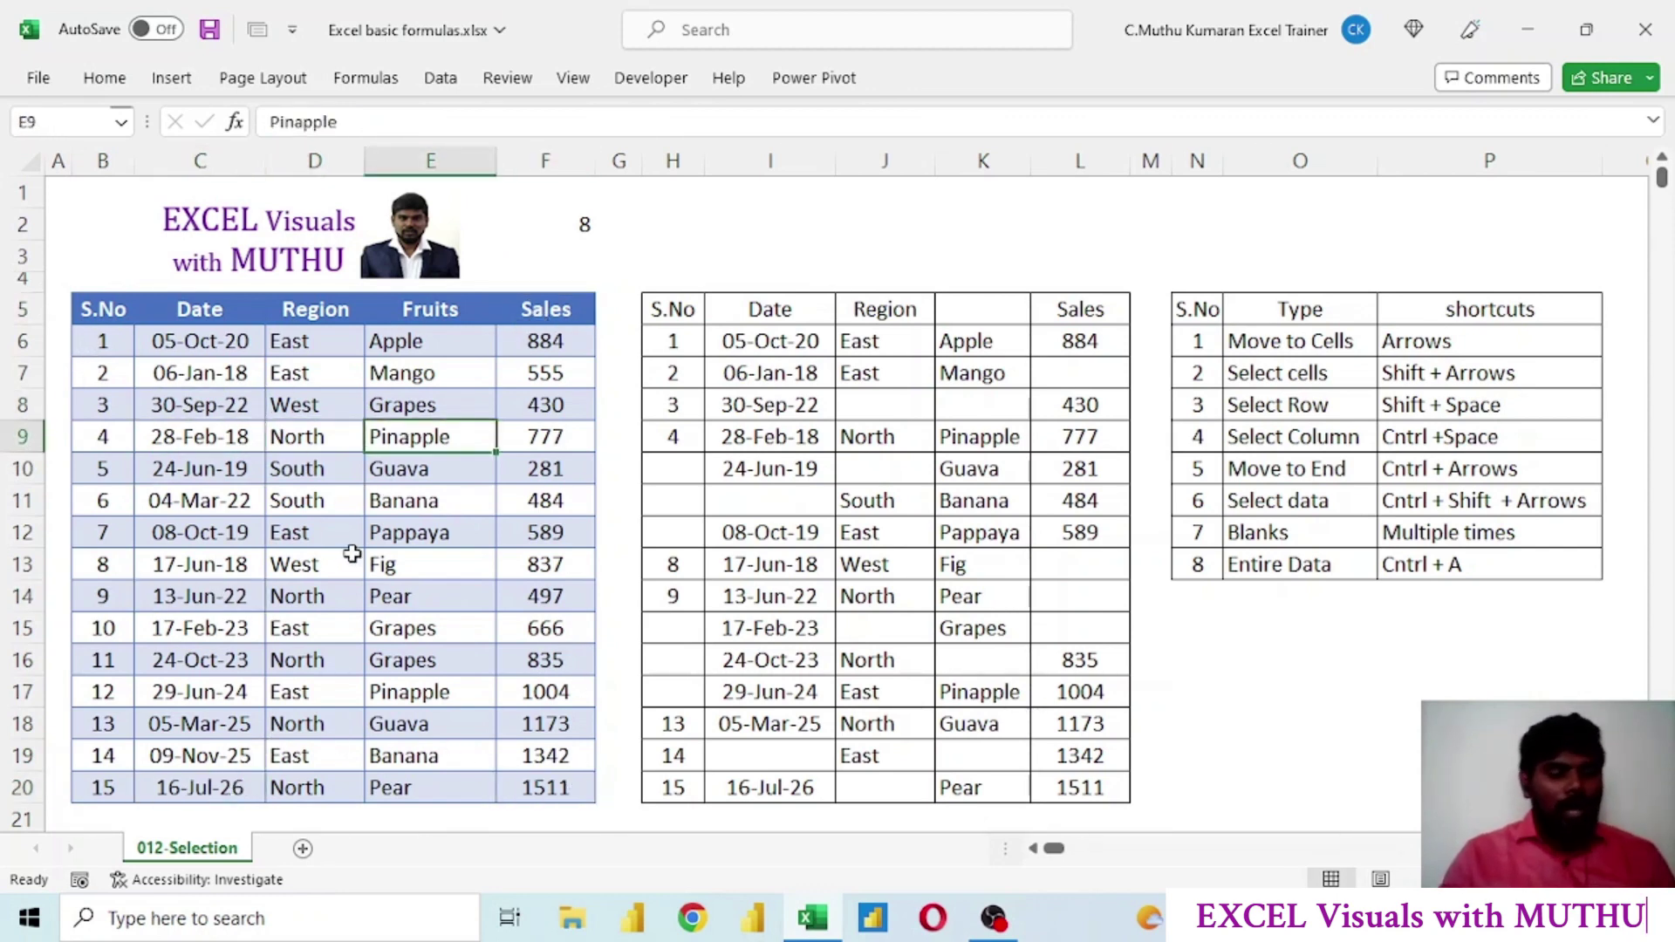
{"action": "key", "text": "ctrl+a"}
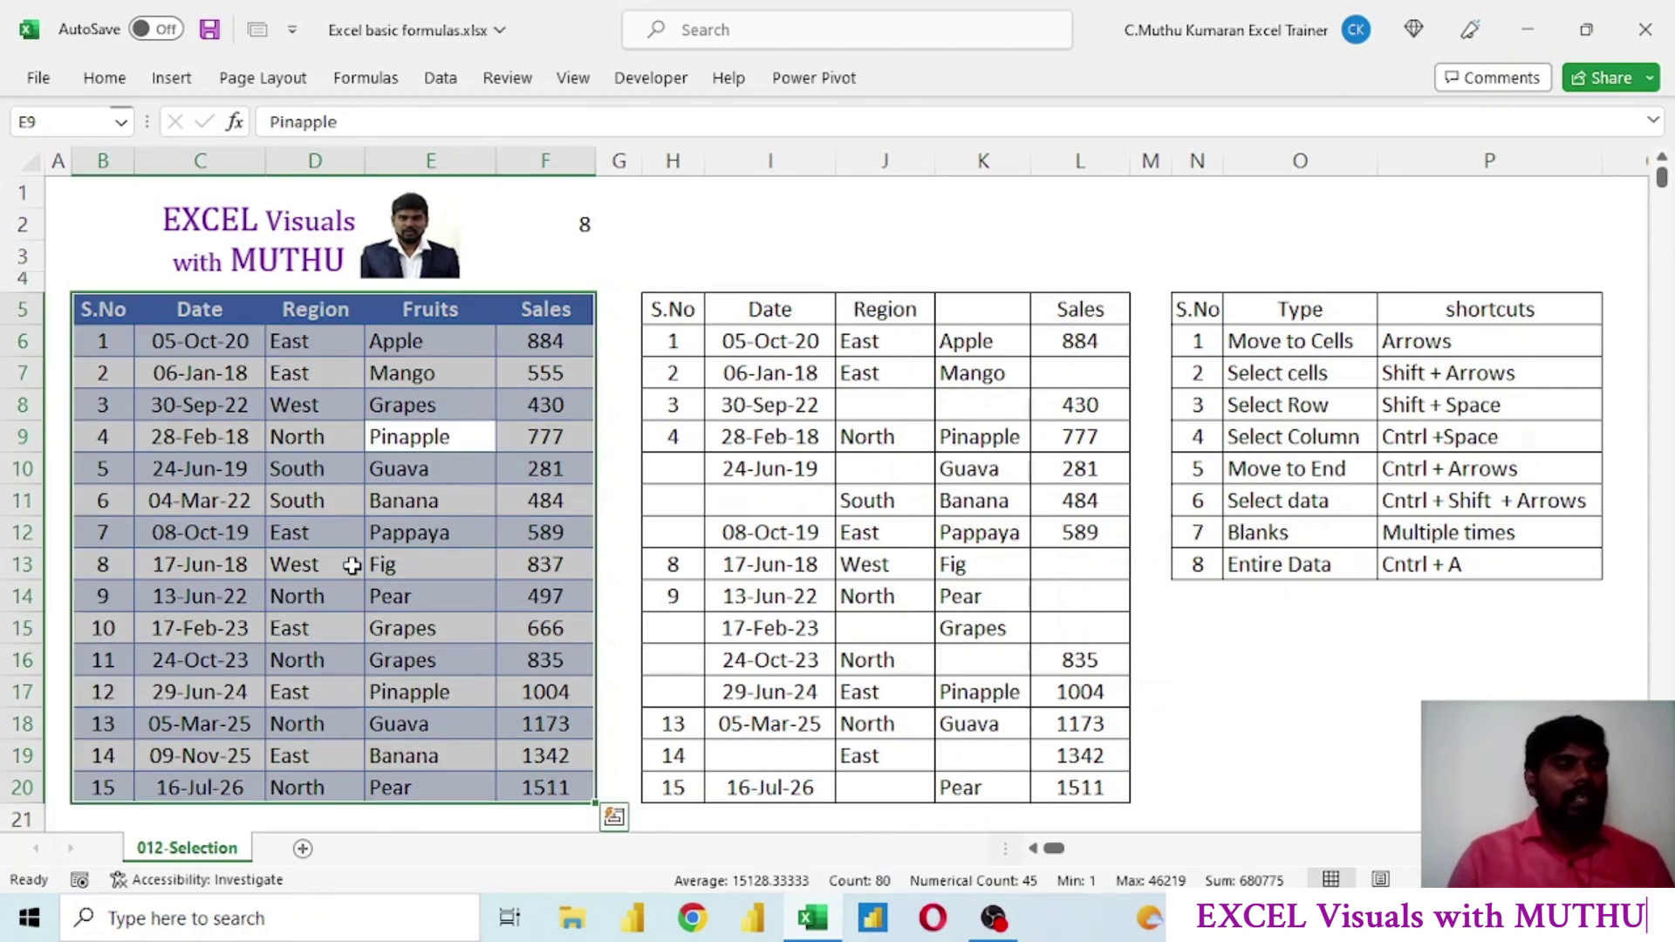
Select the entire worksheet from the isolated blank cell J1, and return to that single cell
{"action": "left_click", "coordinate": [882, 193]}
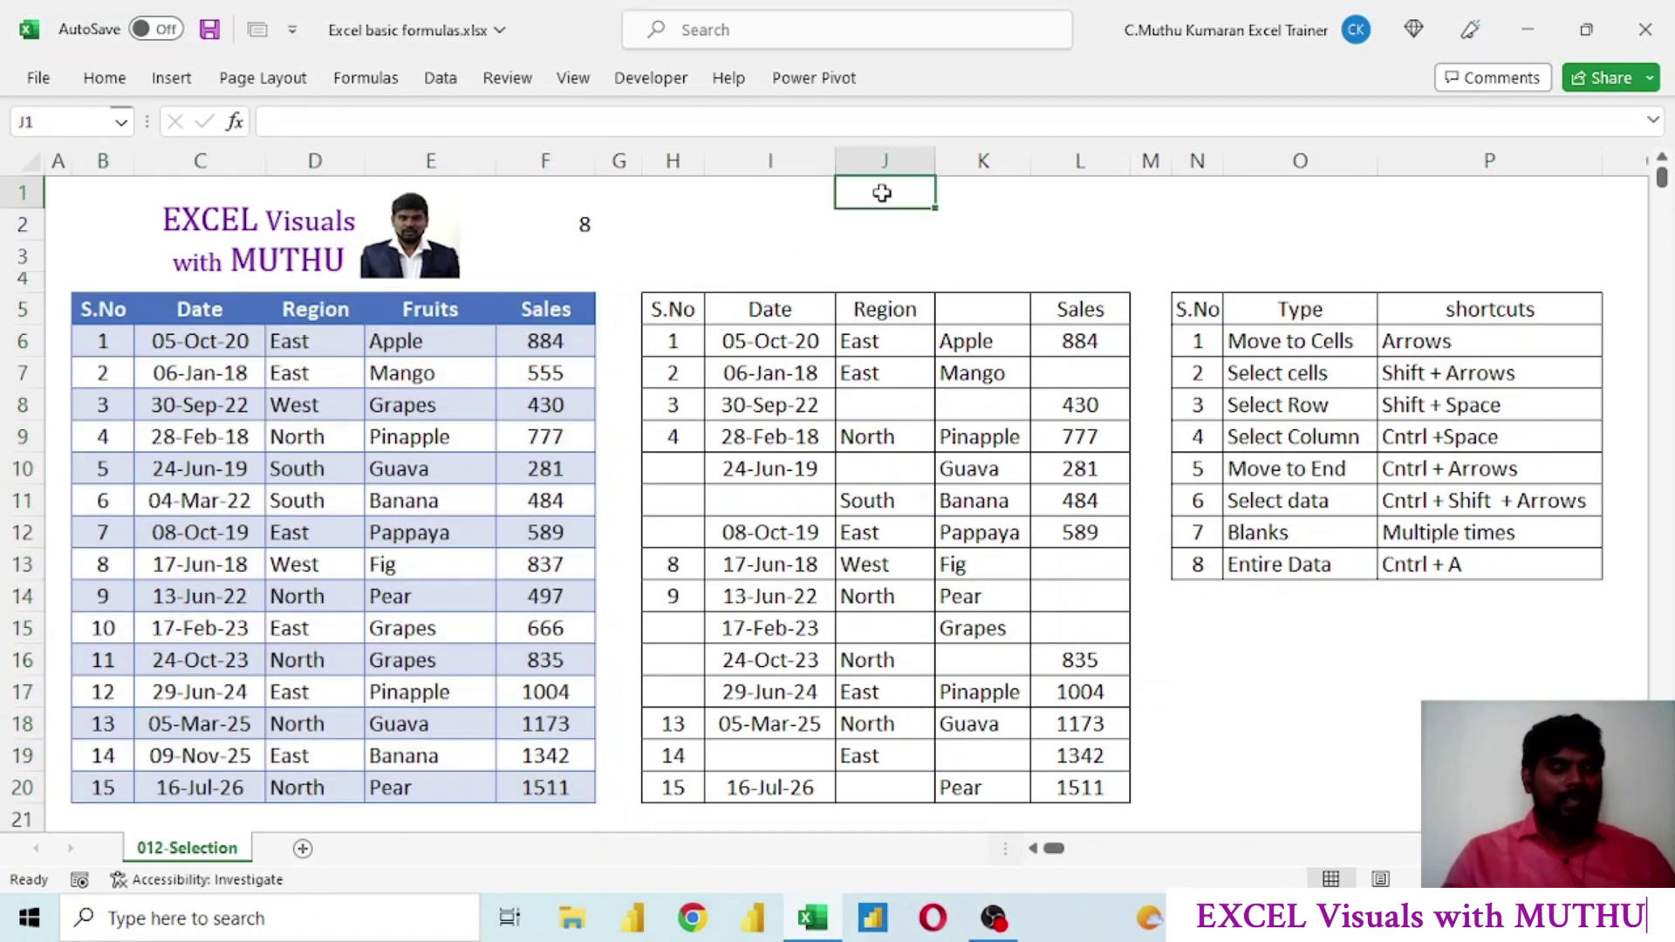
{"action": "key", "text": "ctrl+a"}
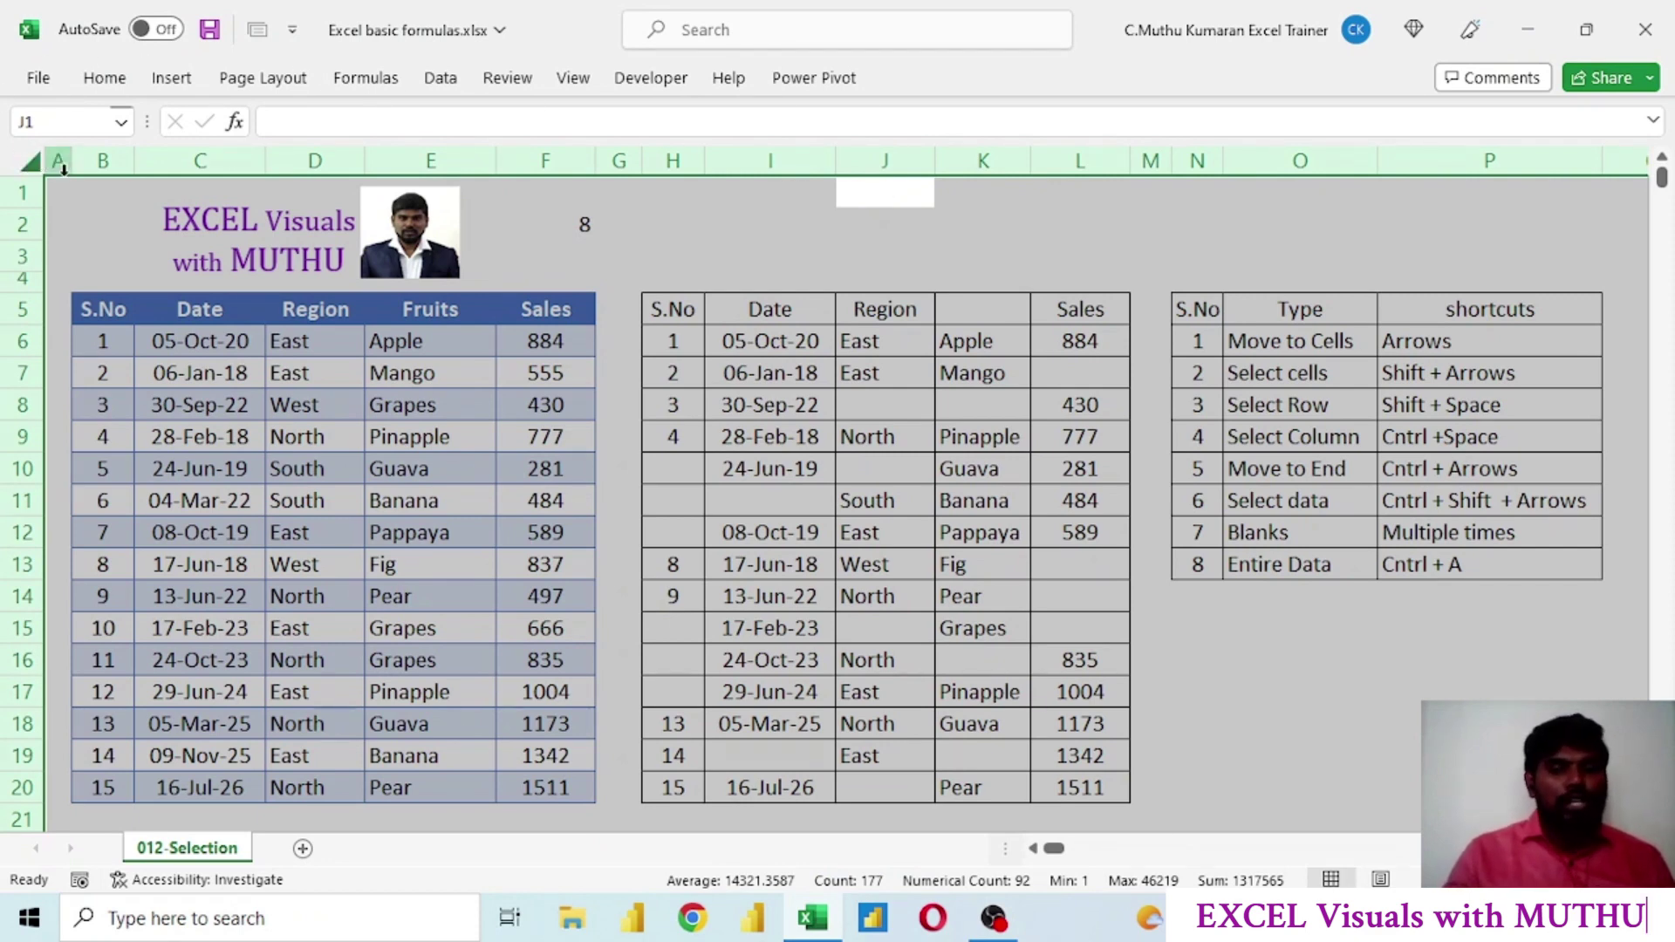
{"action": "left_click", "coordinate": [885, 189]}
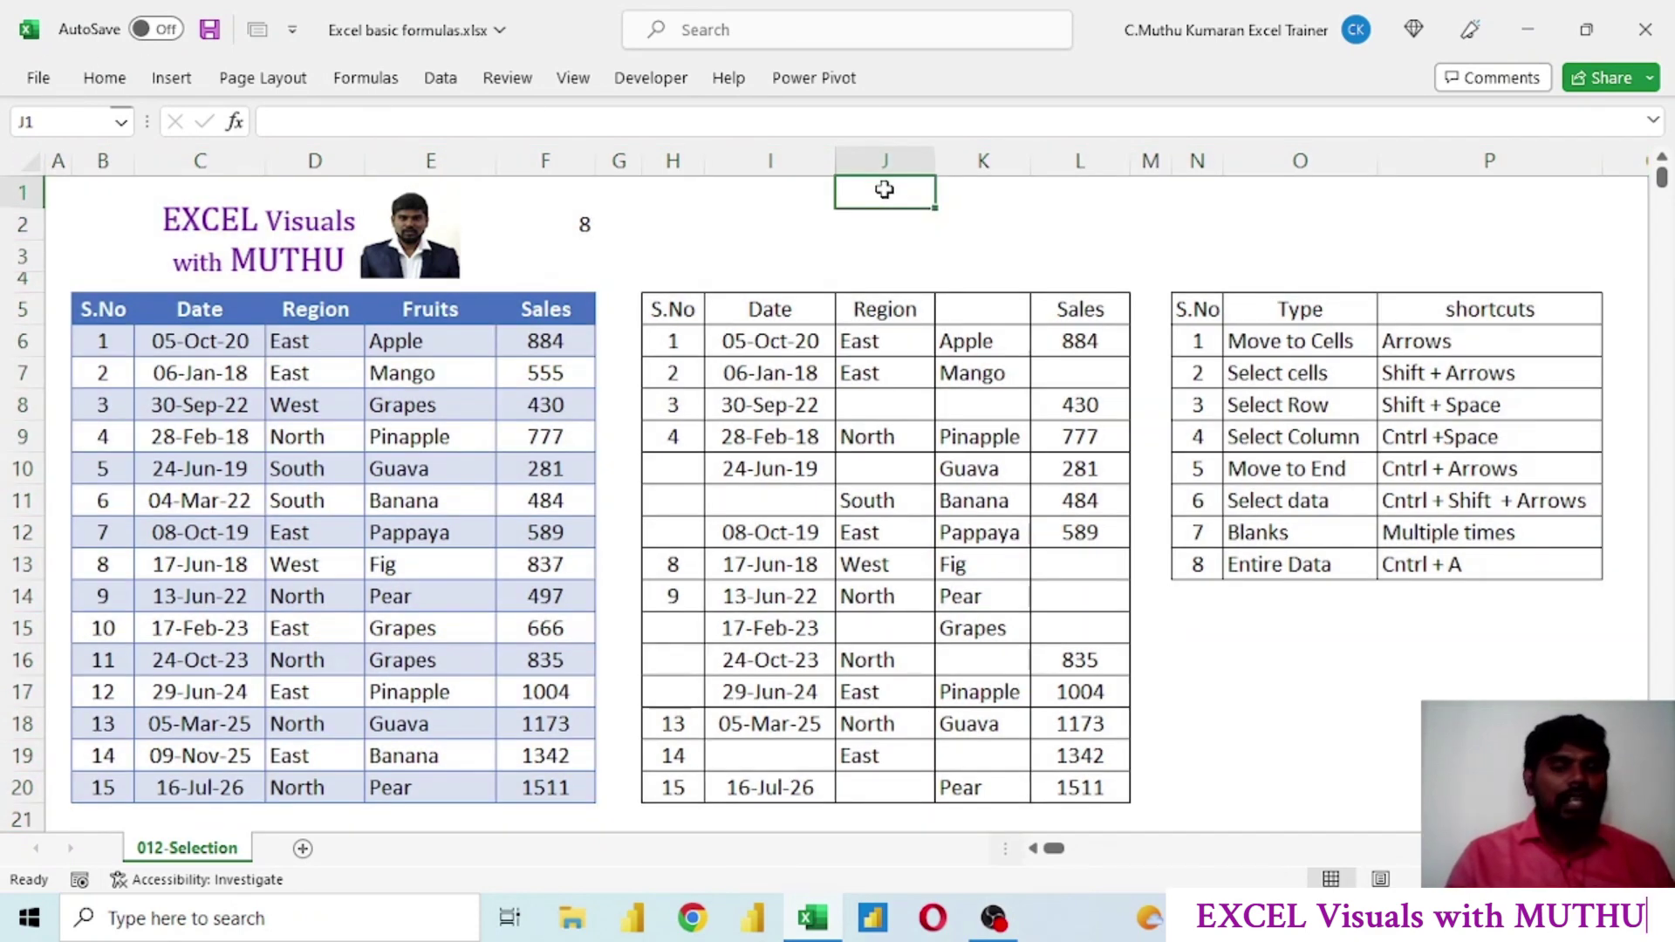
Select the entire blue table at once from its first cell B5, and again from its last cell F20
{"action": "left_click", "coordinate": [127, 316]}
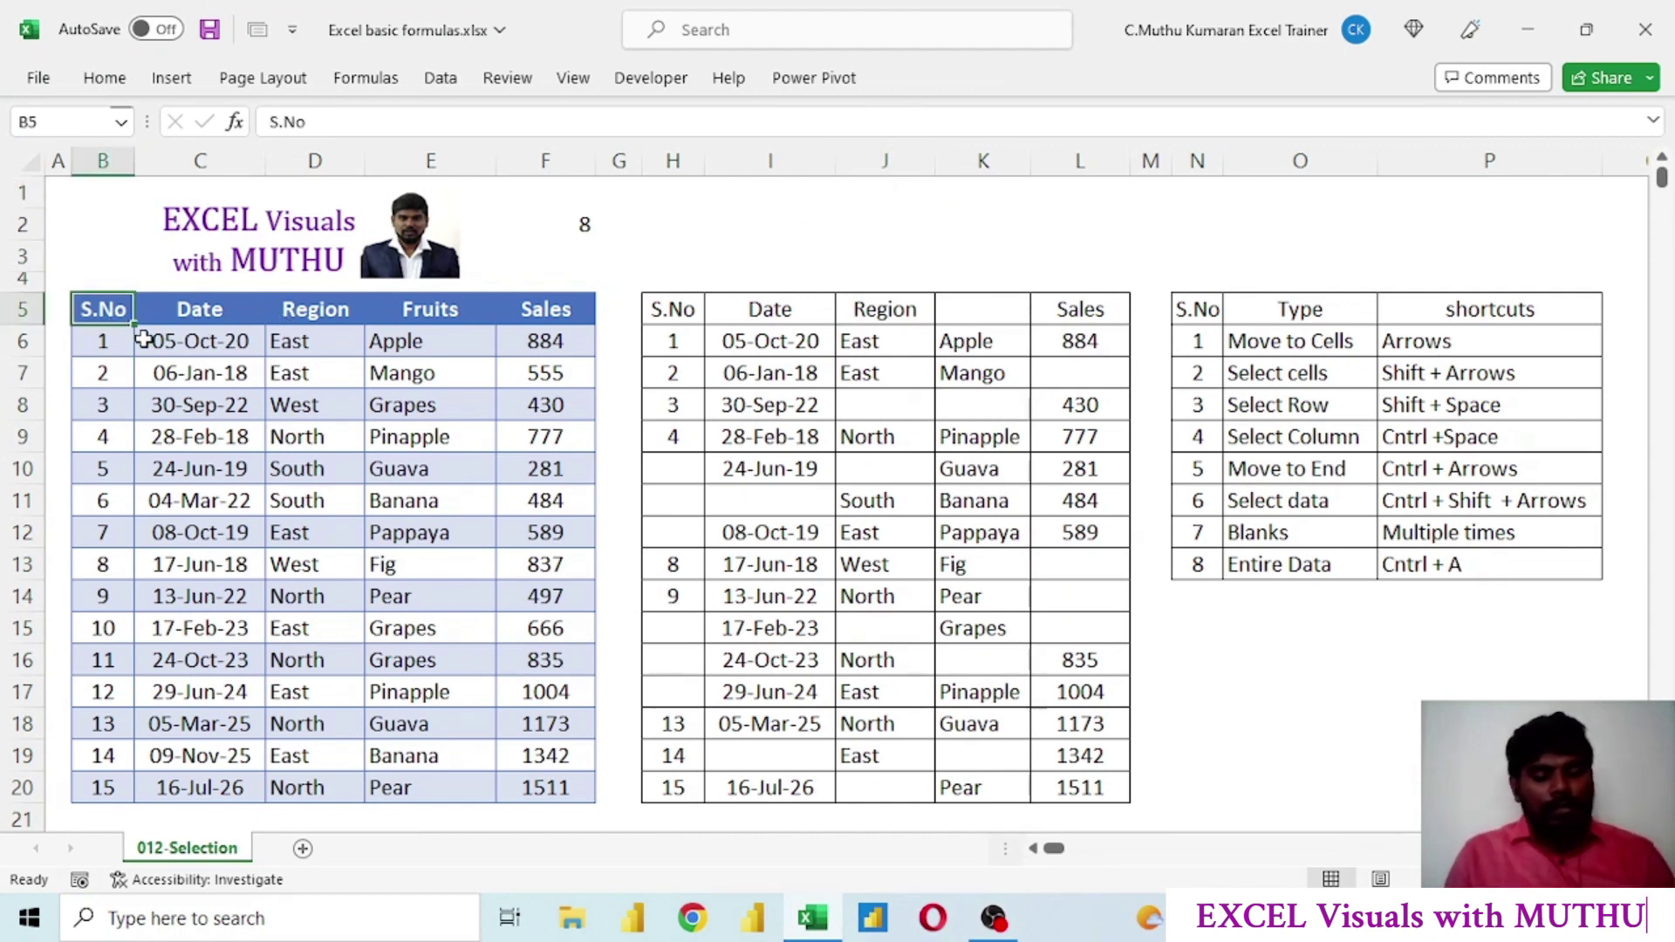
{"action": "key", "text": "ctrl+a"}
{"action": "left_click", "coordinate": [516, 785]}
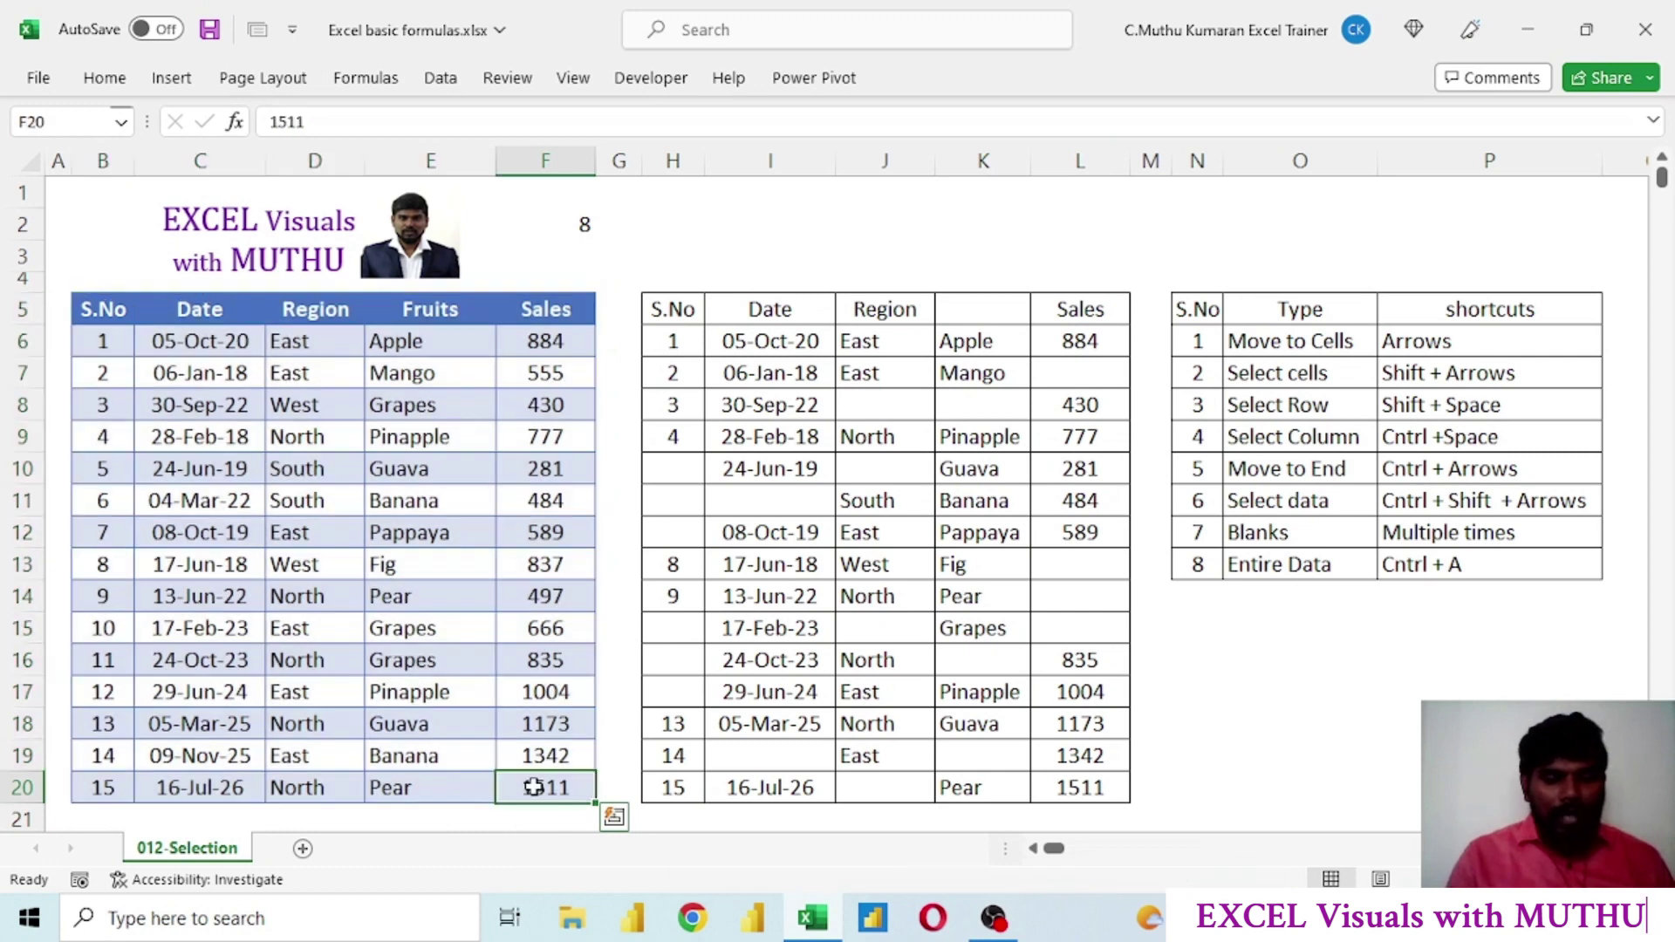
{"action": "key", "text": "ctrl+a"}
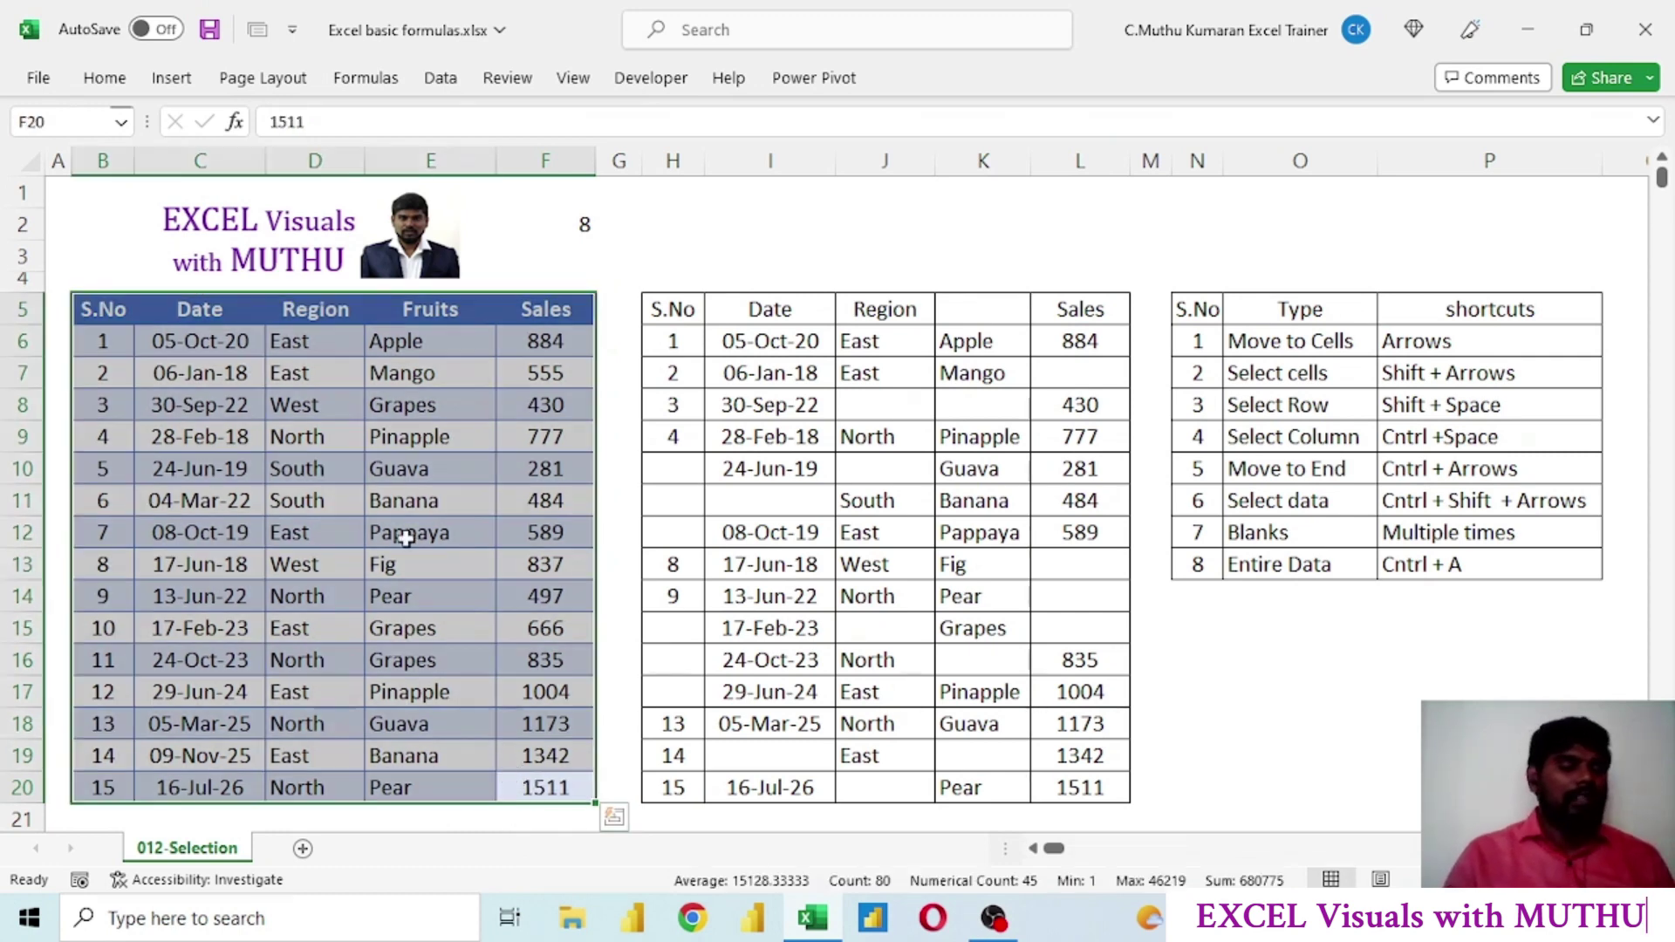
{"action": "left_click", "coordinate": [387, 469]}
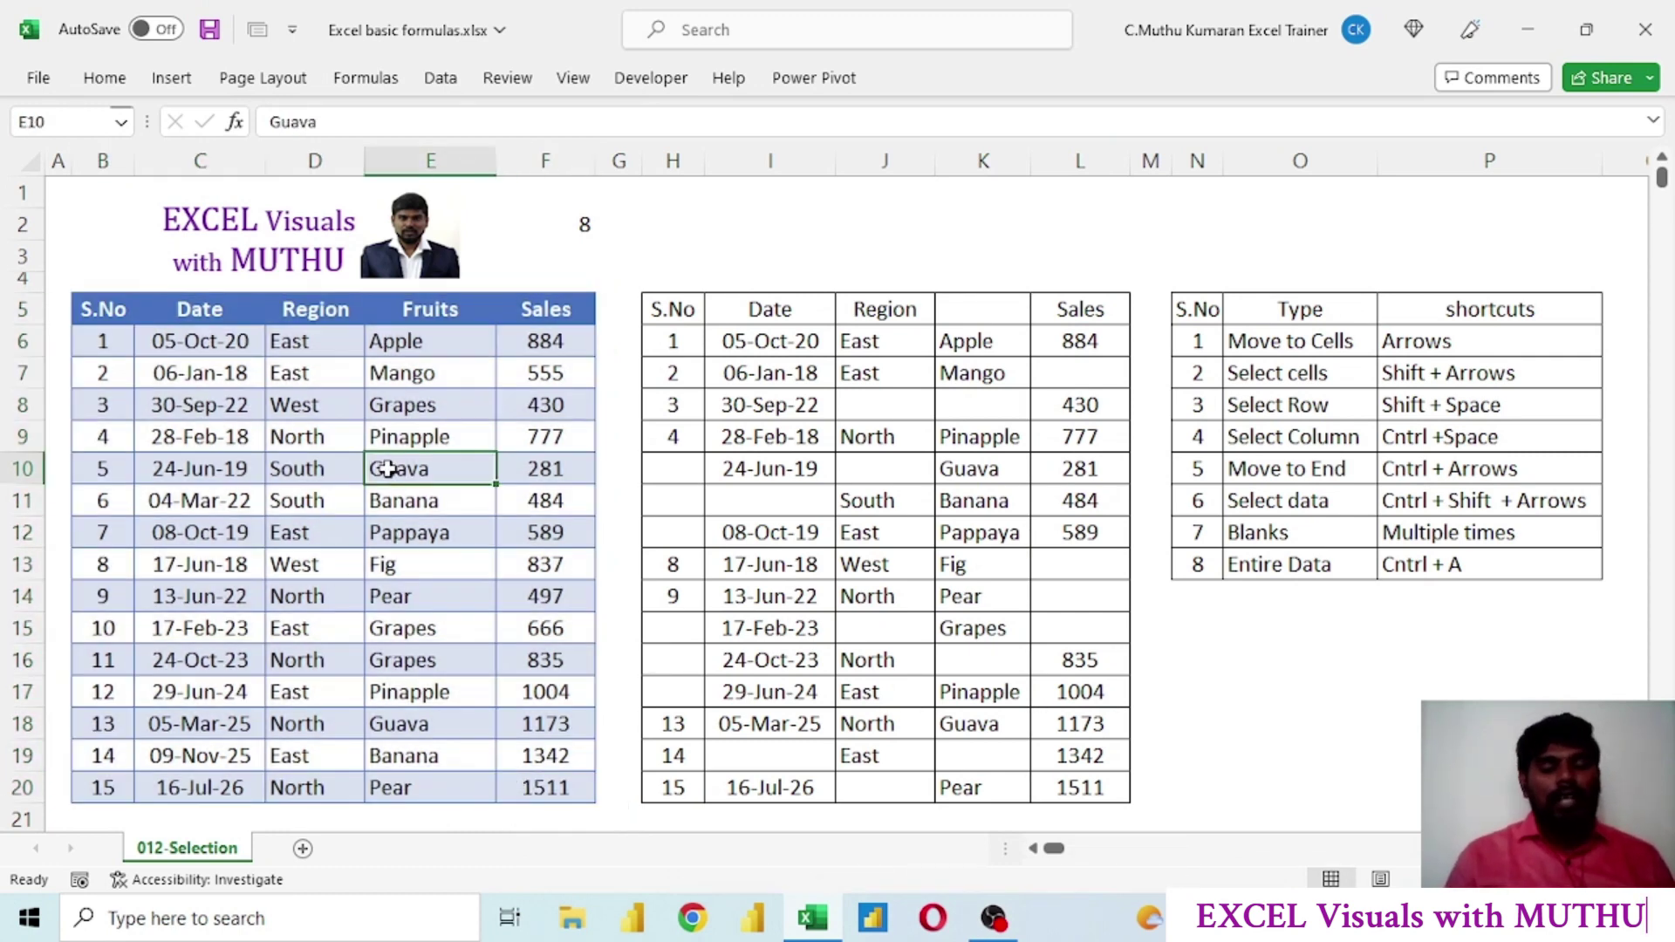
Select the entire table with blanks H5:L20 at once, starting from the empty cell J10 inside it
{"action": "left_click_drag", "start_coordinate": [670, 312], "coordinate": [1103, 781]}
{"action": "left_click", "coordinate": [870, 470]}
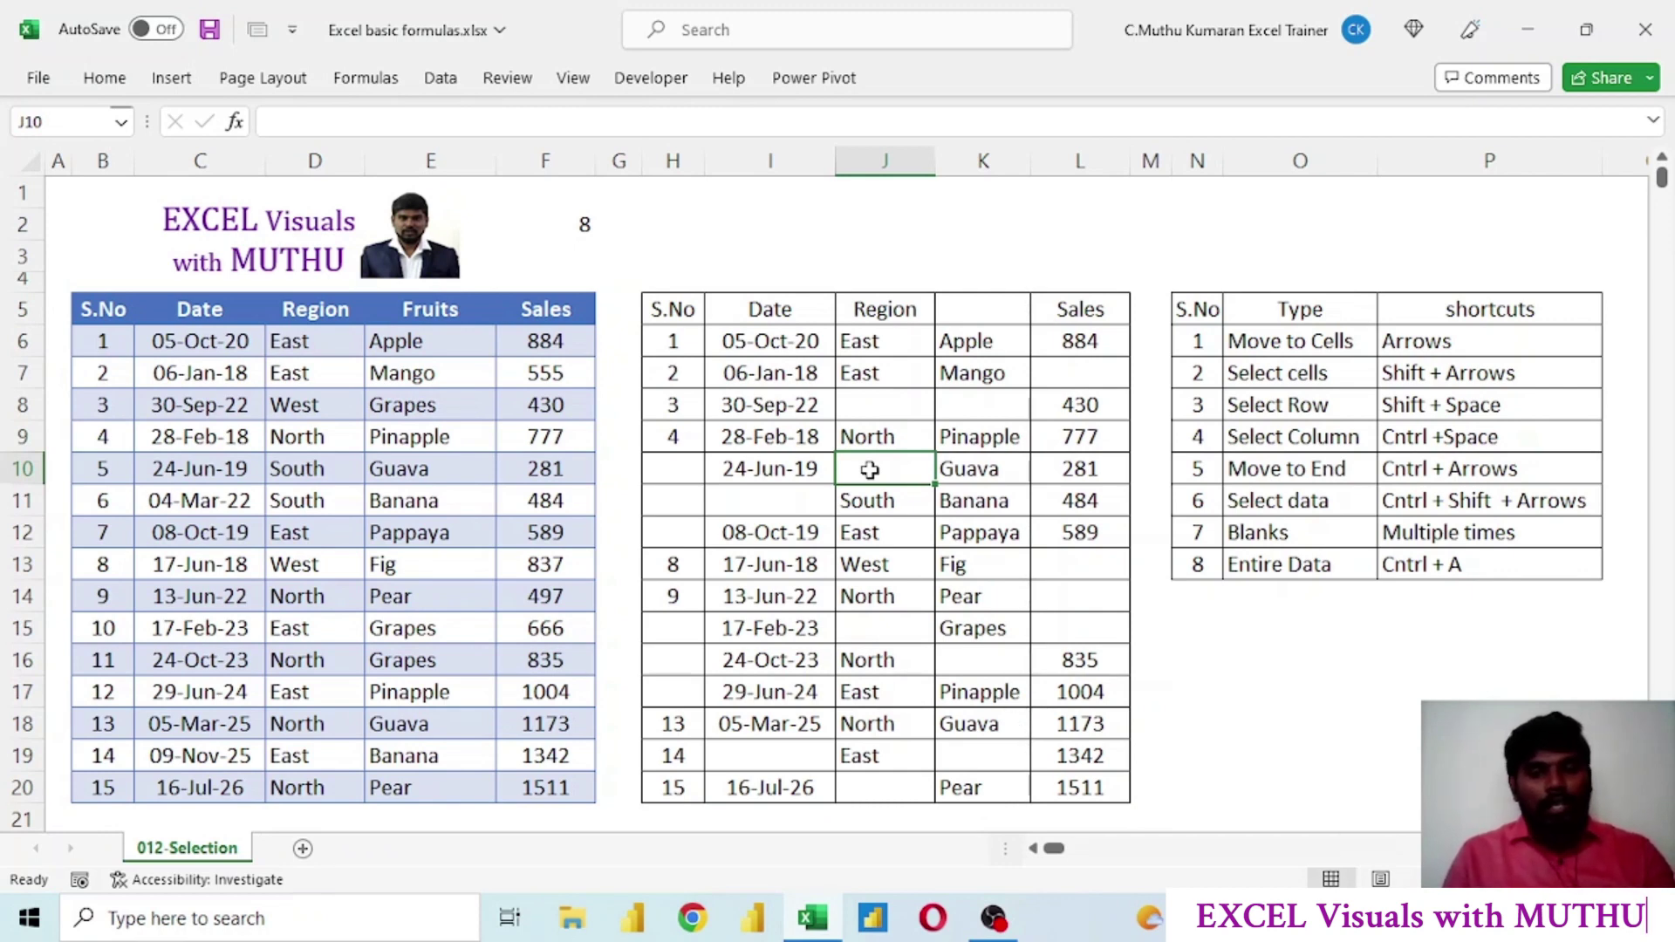
{"action": "key", "text": "ctrl+a"}
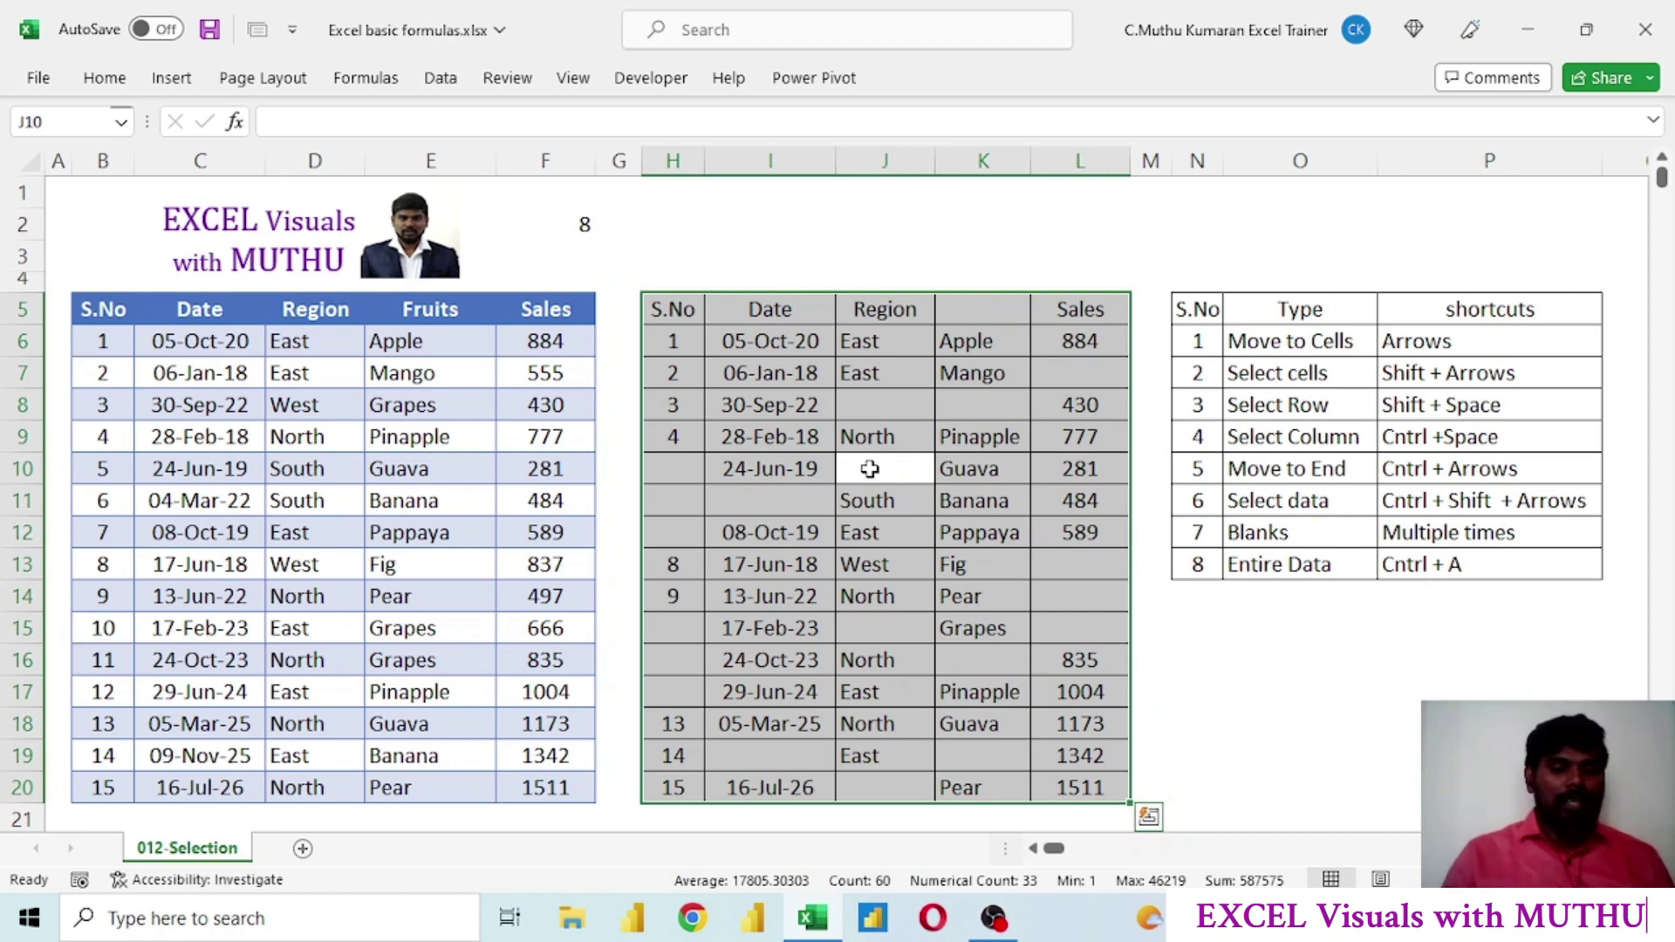
{"action": "left_click", "coordinate": [724, 637]}
Extend the selection from H5 down and across over the table's blanks, and select the entire table at once from K12
{"action": "left_click", "coordinate": [668, 304]}
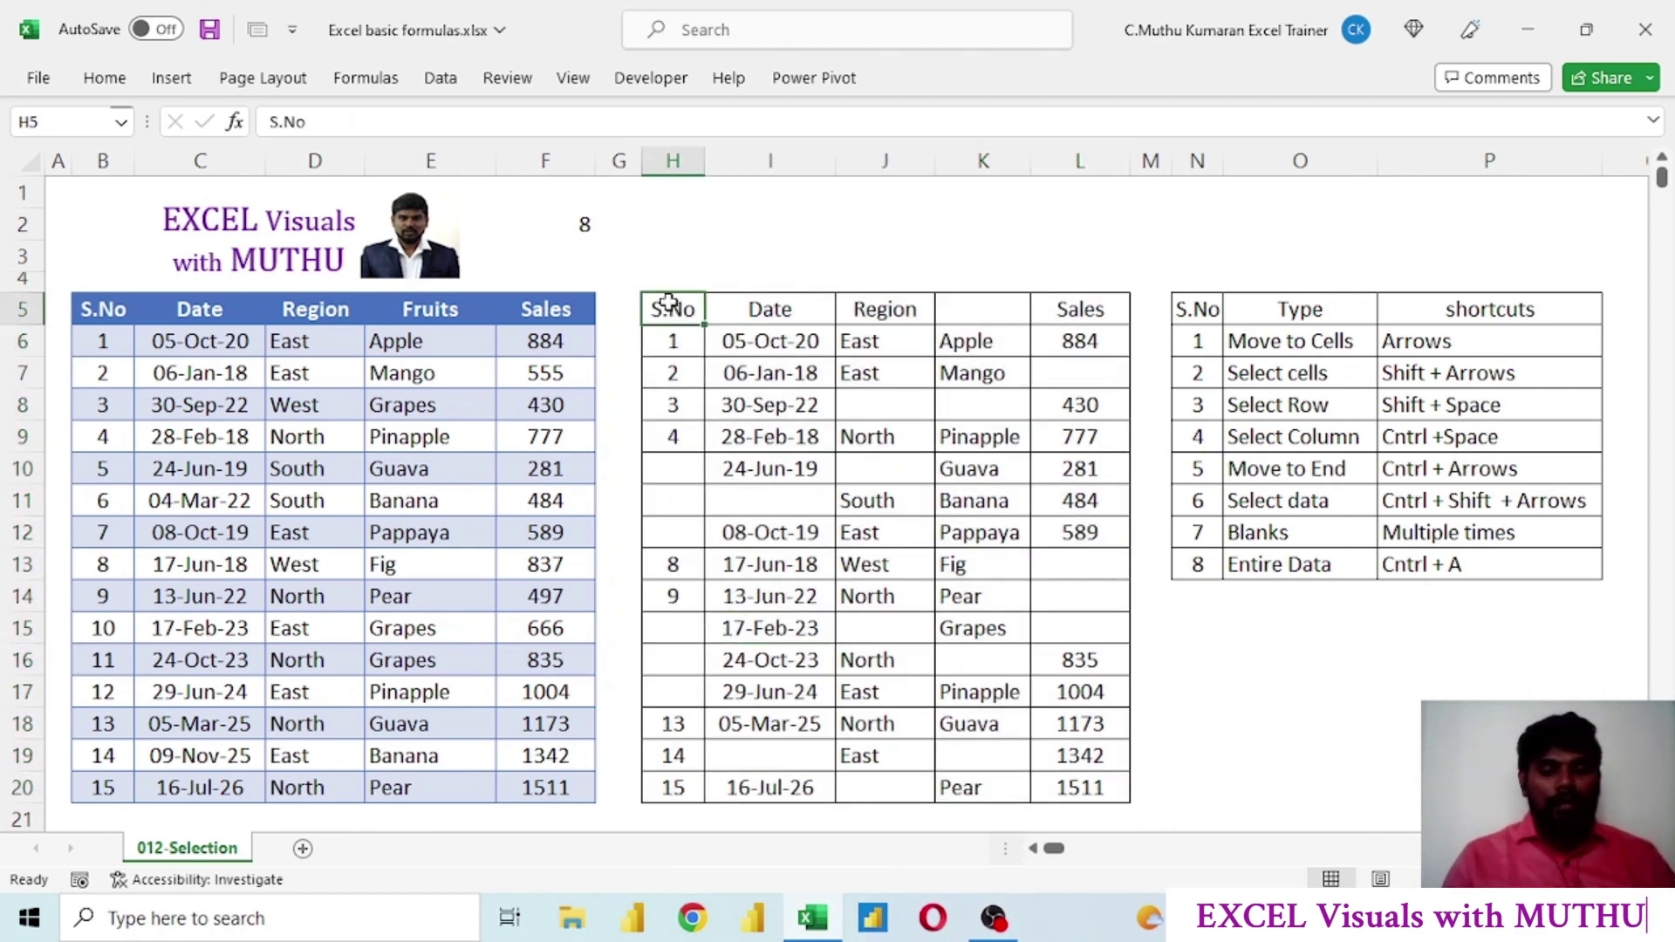
{"action": "key", "text": "ctrl+shift+Down"}
{"action": "key", "text": "ctrl+shift+Down"}
{"action": "key", "text": "ctrl+shift+Right"}
{"action": "key", "text": "ctrl+shift+Down"}
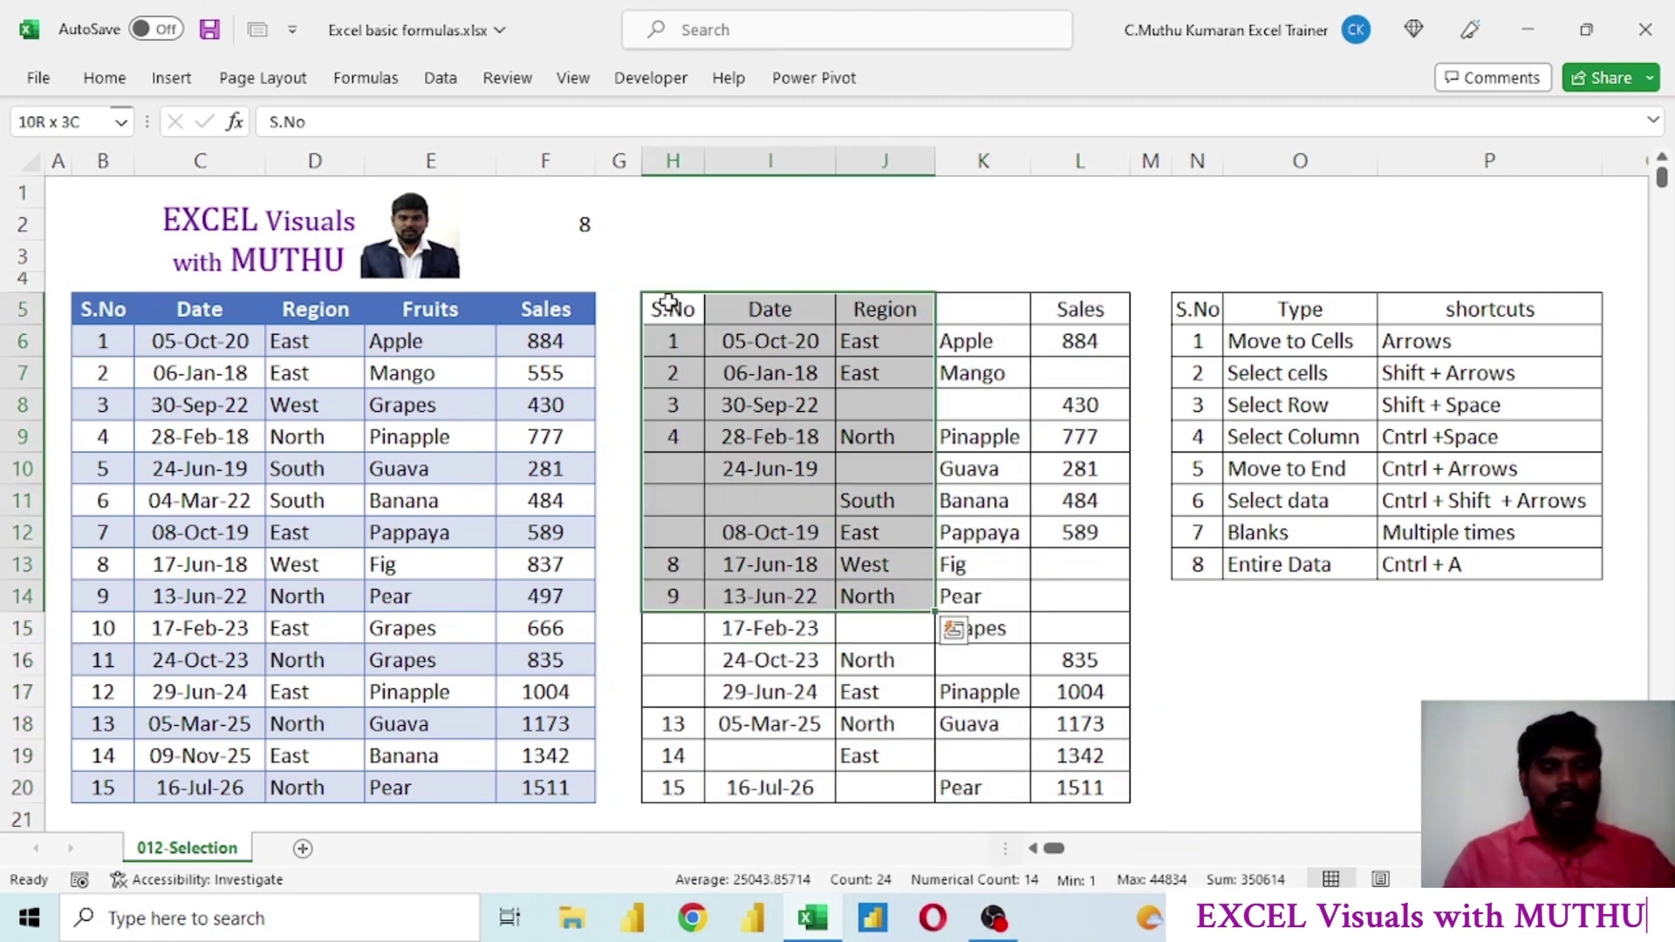
{"action": "key", "text": "ctrl+shift+Right"}
{"action": "key", "text": "ctrl+shift+Down"}
{"action": "left_click", "coordinate": [981, 536]}
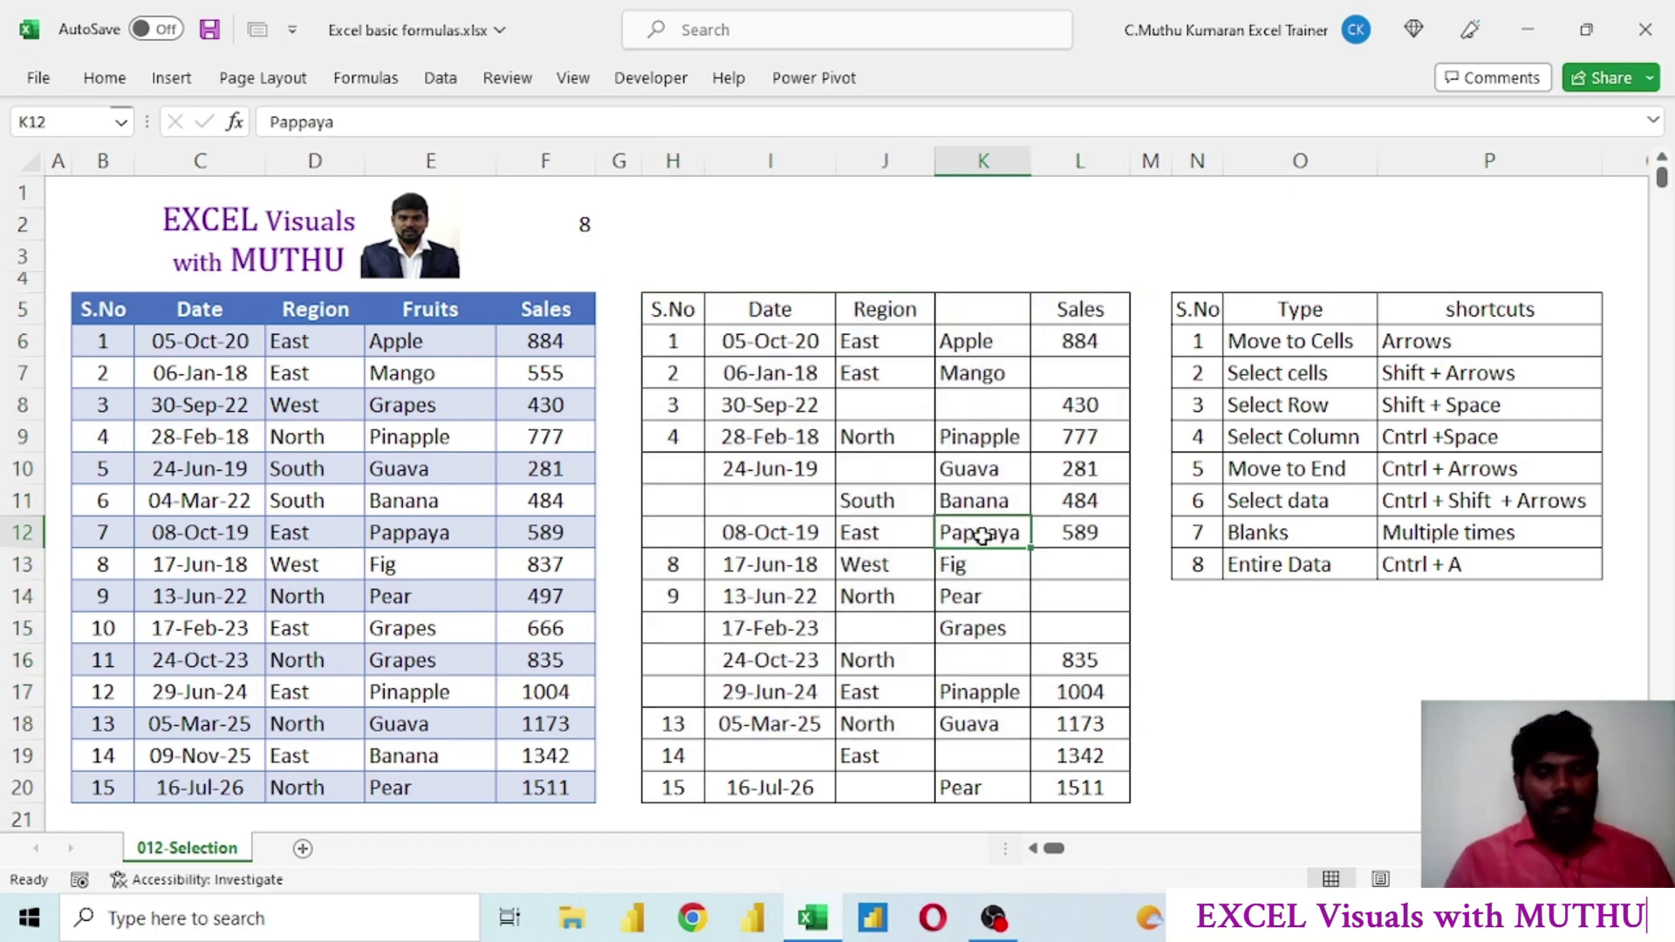
{"action": "key", "text": "ctrl+a"}
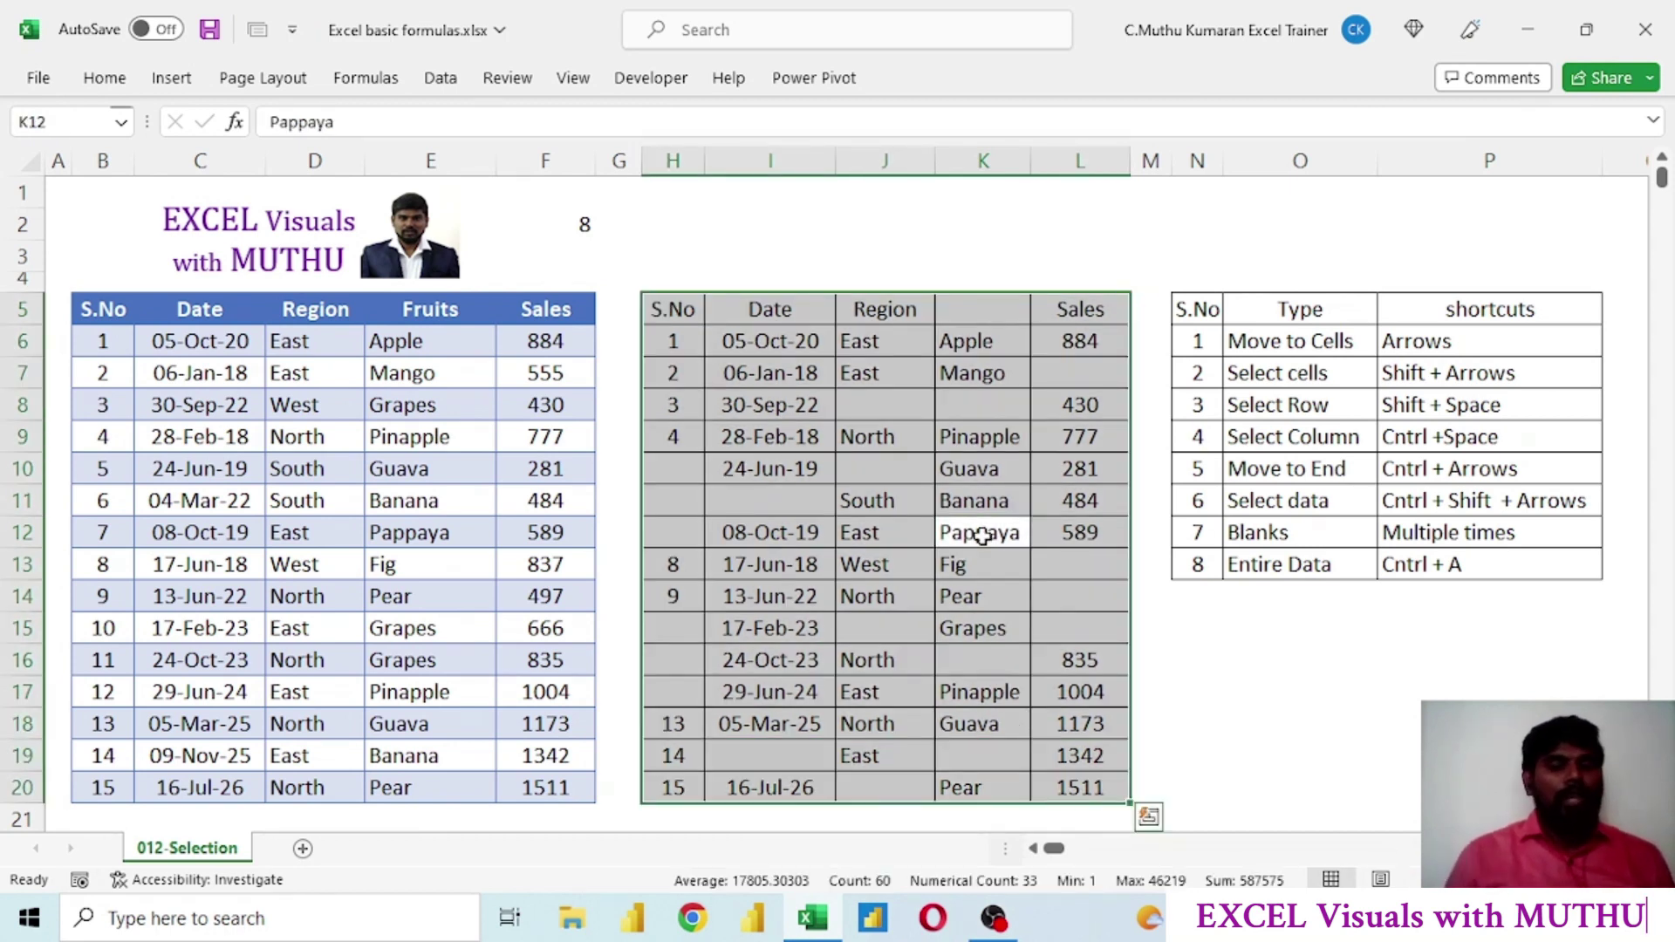
Extend the selection from B5 to cover the blue table B5:F20, and highlight the table with blanks H5:L20
{"action": "left_click", "coordinate": [114, 316]}
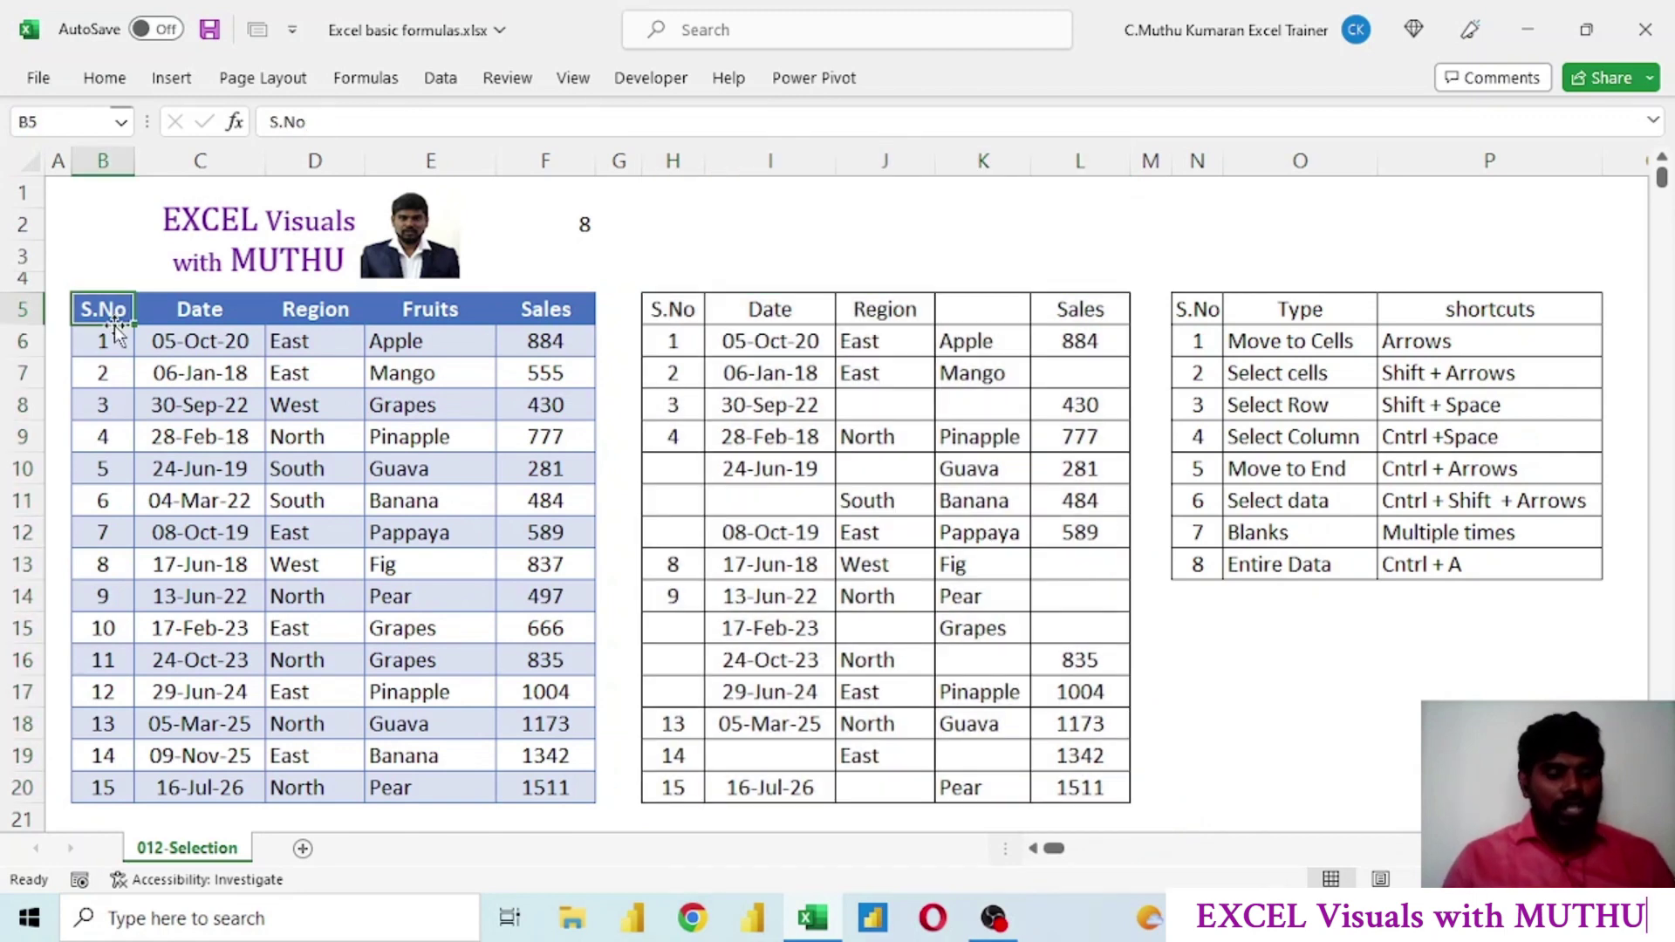
{"action": "key", "text": "ctrl+shift+Down"}
{"action": "key", "text": "ctrl+shift+Right"}
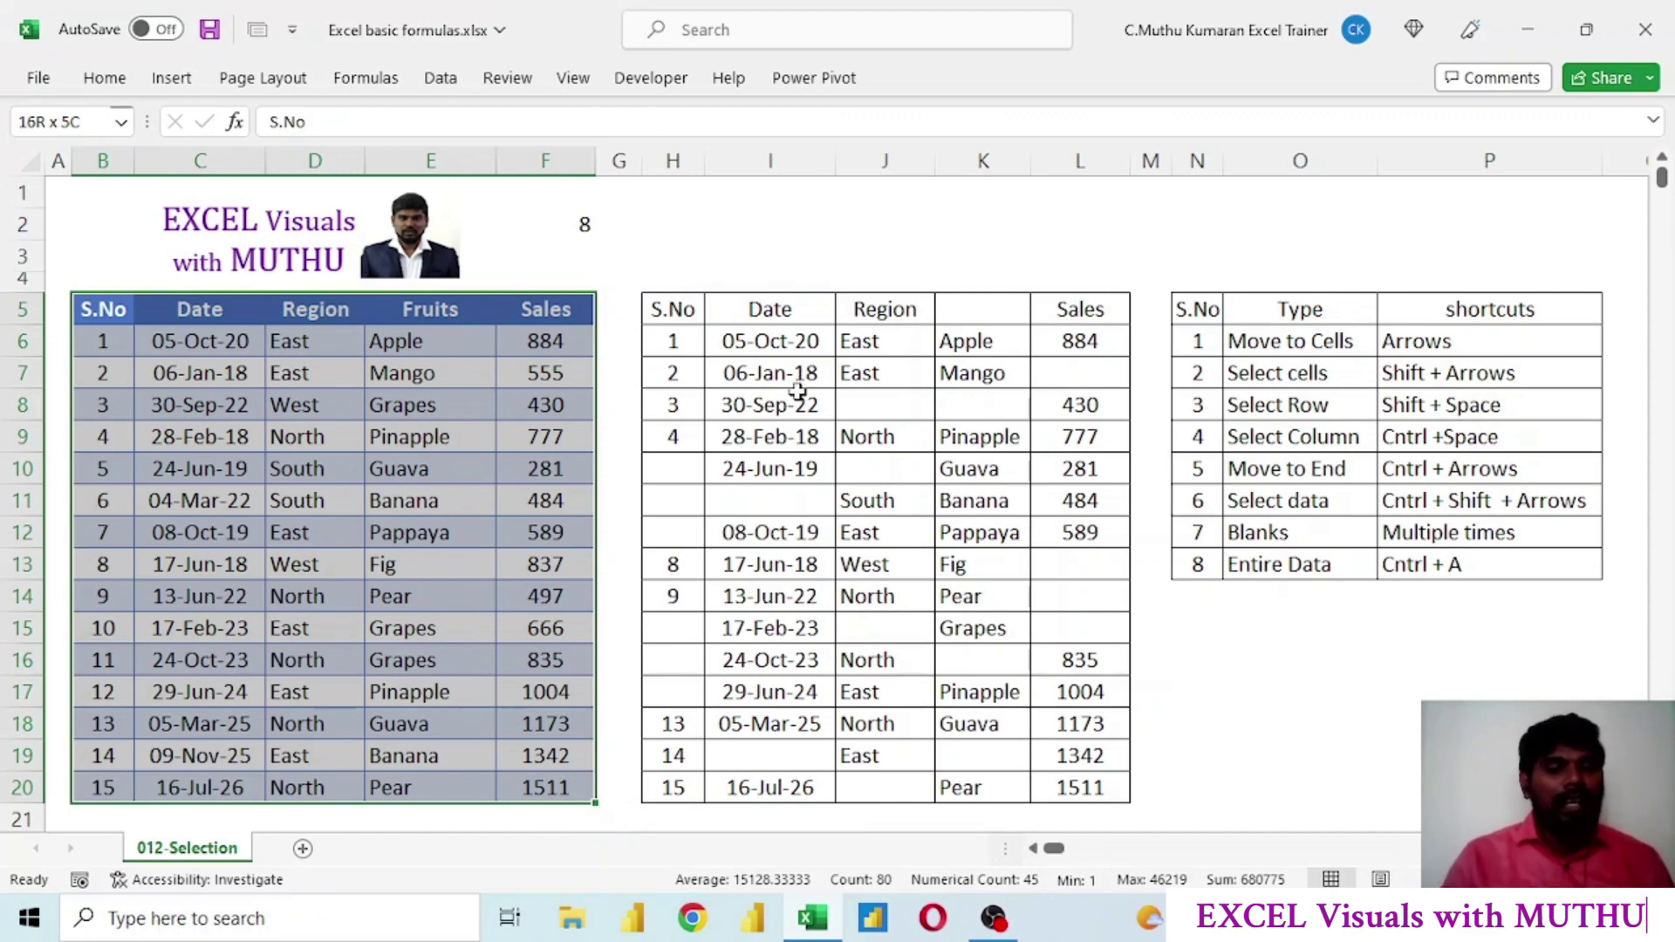
{"action": "left_click_drag", "start_coordinate": [671, 312], "coordinate": [1084, 788]}
Set cell F2 to 9 to add the ninth entry to the shortcuts list
{"action": "left_click", "coordinate": [580, 229]}
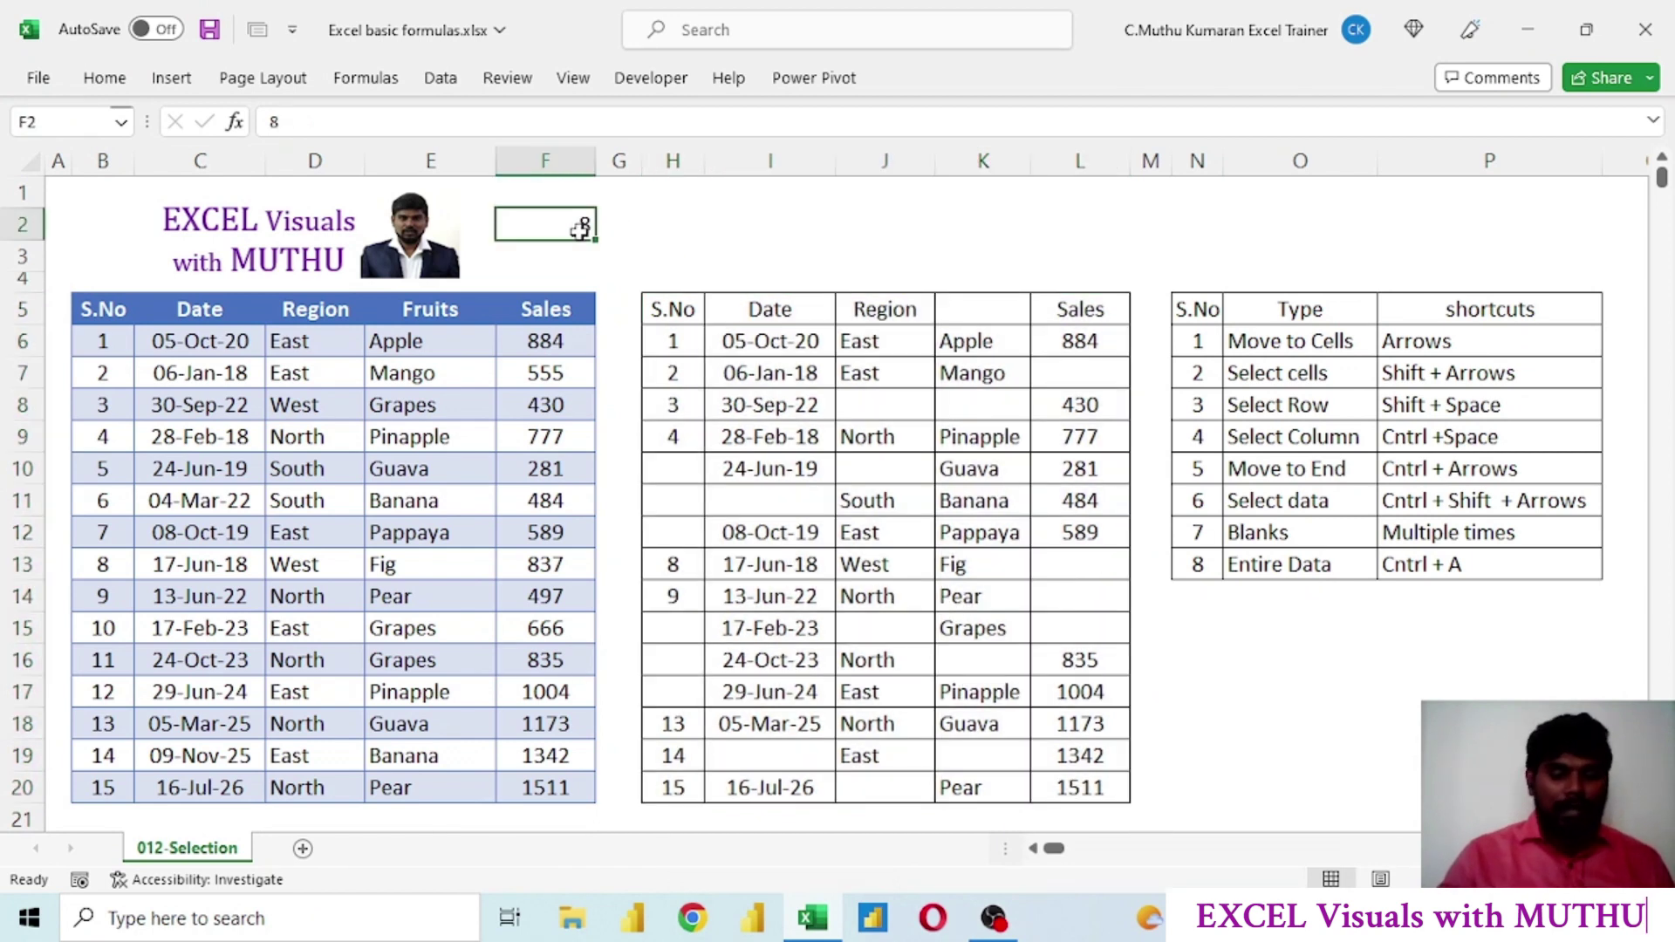
{"action": "type", "text": "9"}
{"action": "key", "text": "Return"}
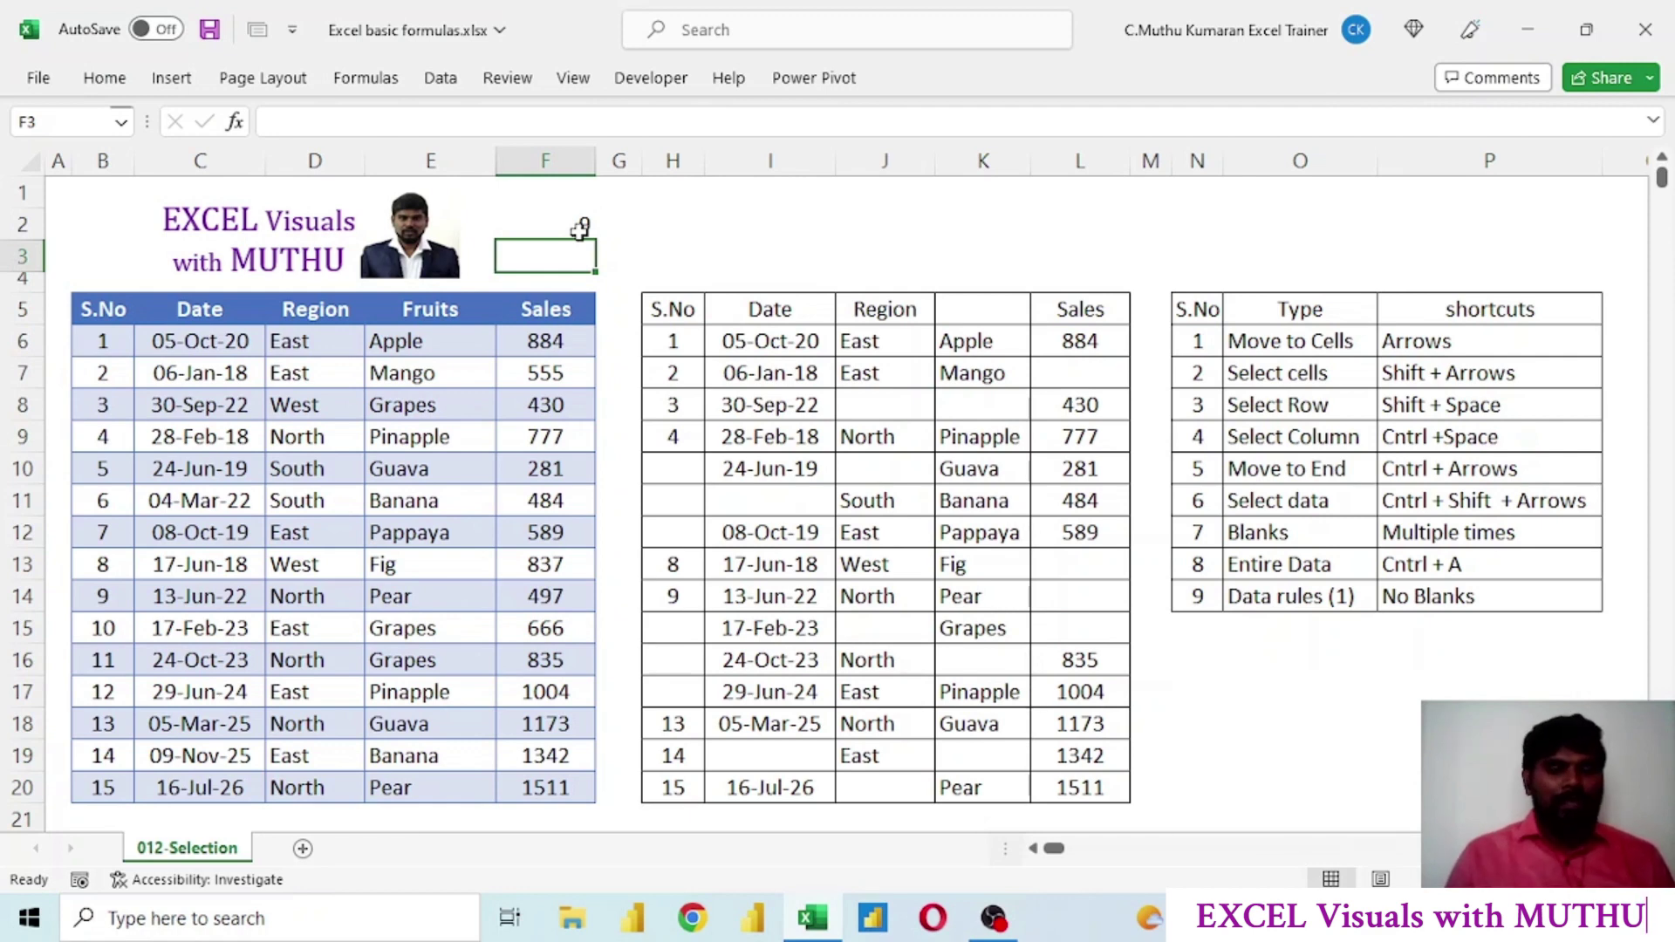
Highlight the blue table B5:F20 and the table with blanks H5:L20 to compare them against the no-blanks rule
{"action": "left_click", "coordinate": [674, 307]}
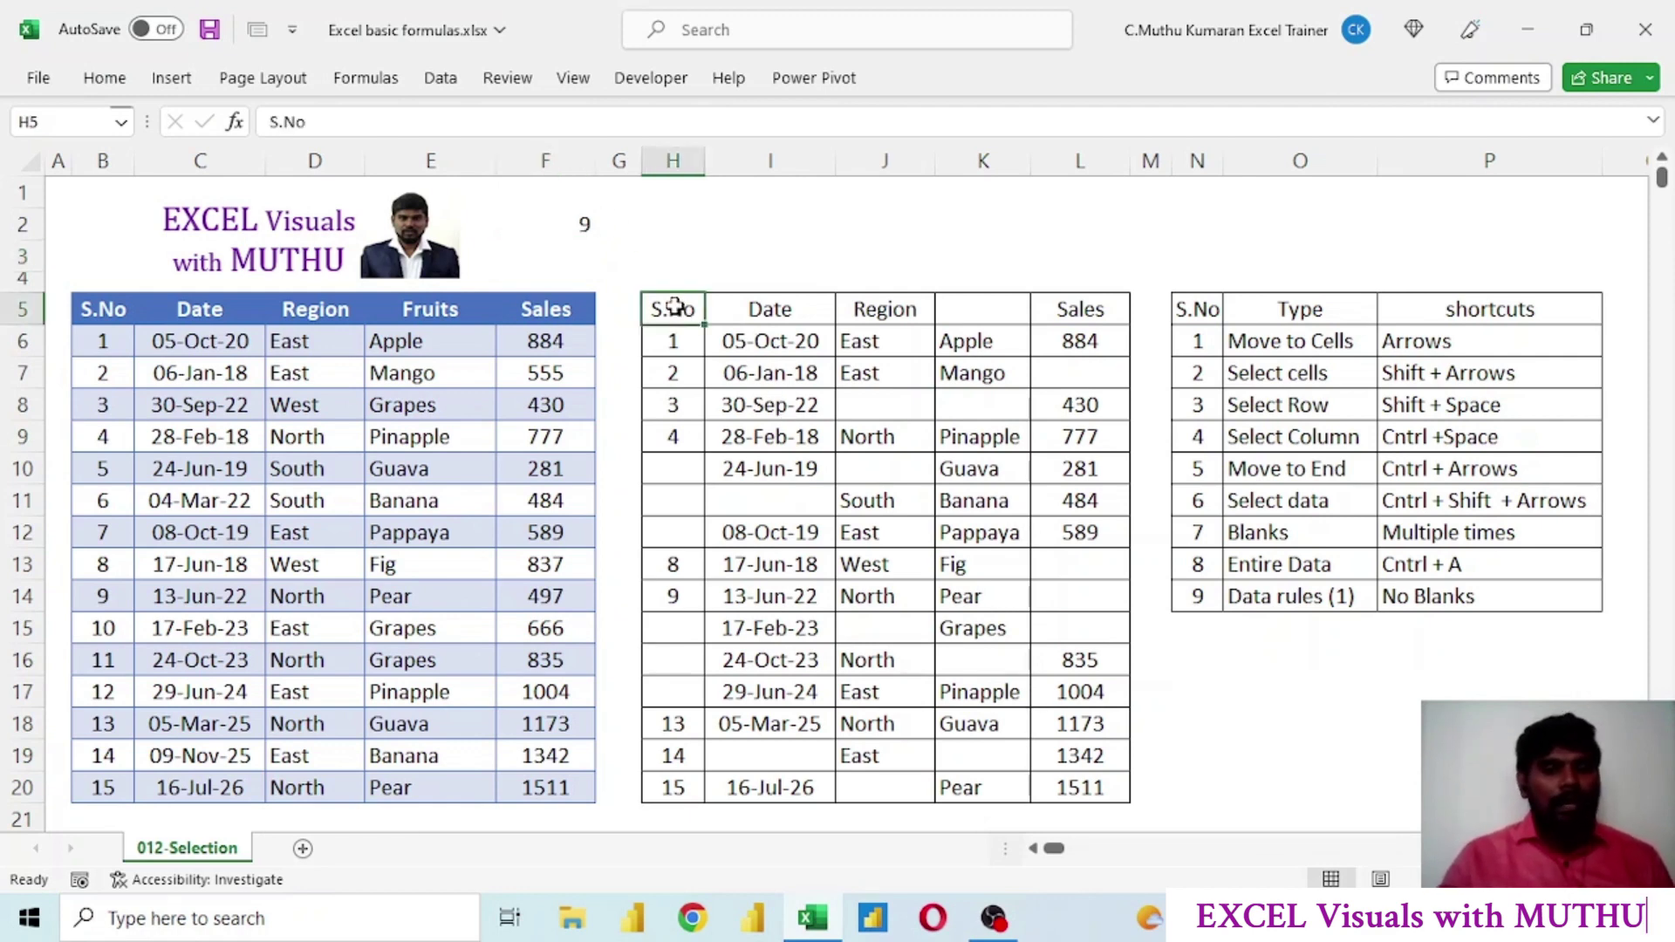
{"action": "left_click_drag", "start_coordinate": [105, 309], "coordinate": [548, 785]}
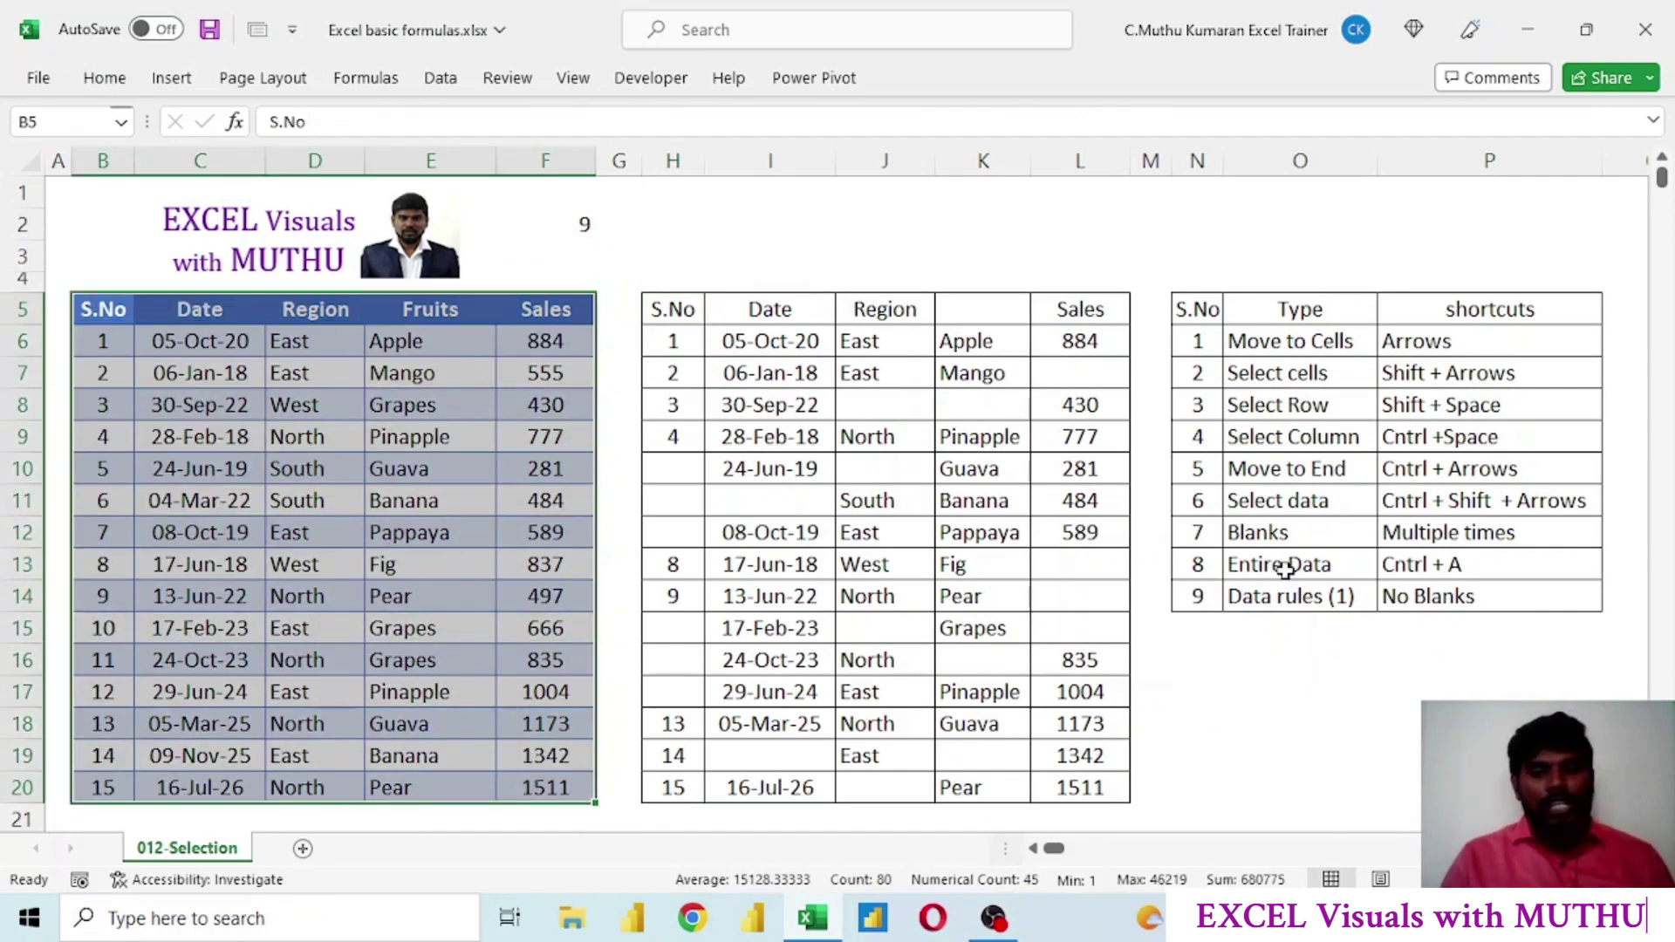
{"action": "left_click", "coordinate": [1284, 569]}
{"action": "left_click", "coordinate": [1389, 560]}
{"action": "left_click", "coordinate": [671, 310]}
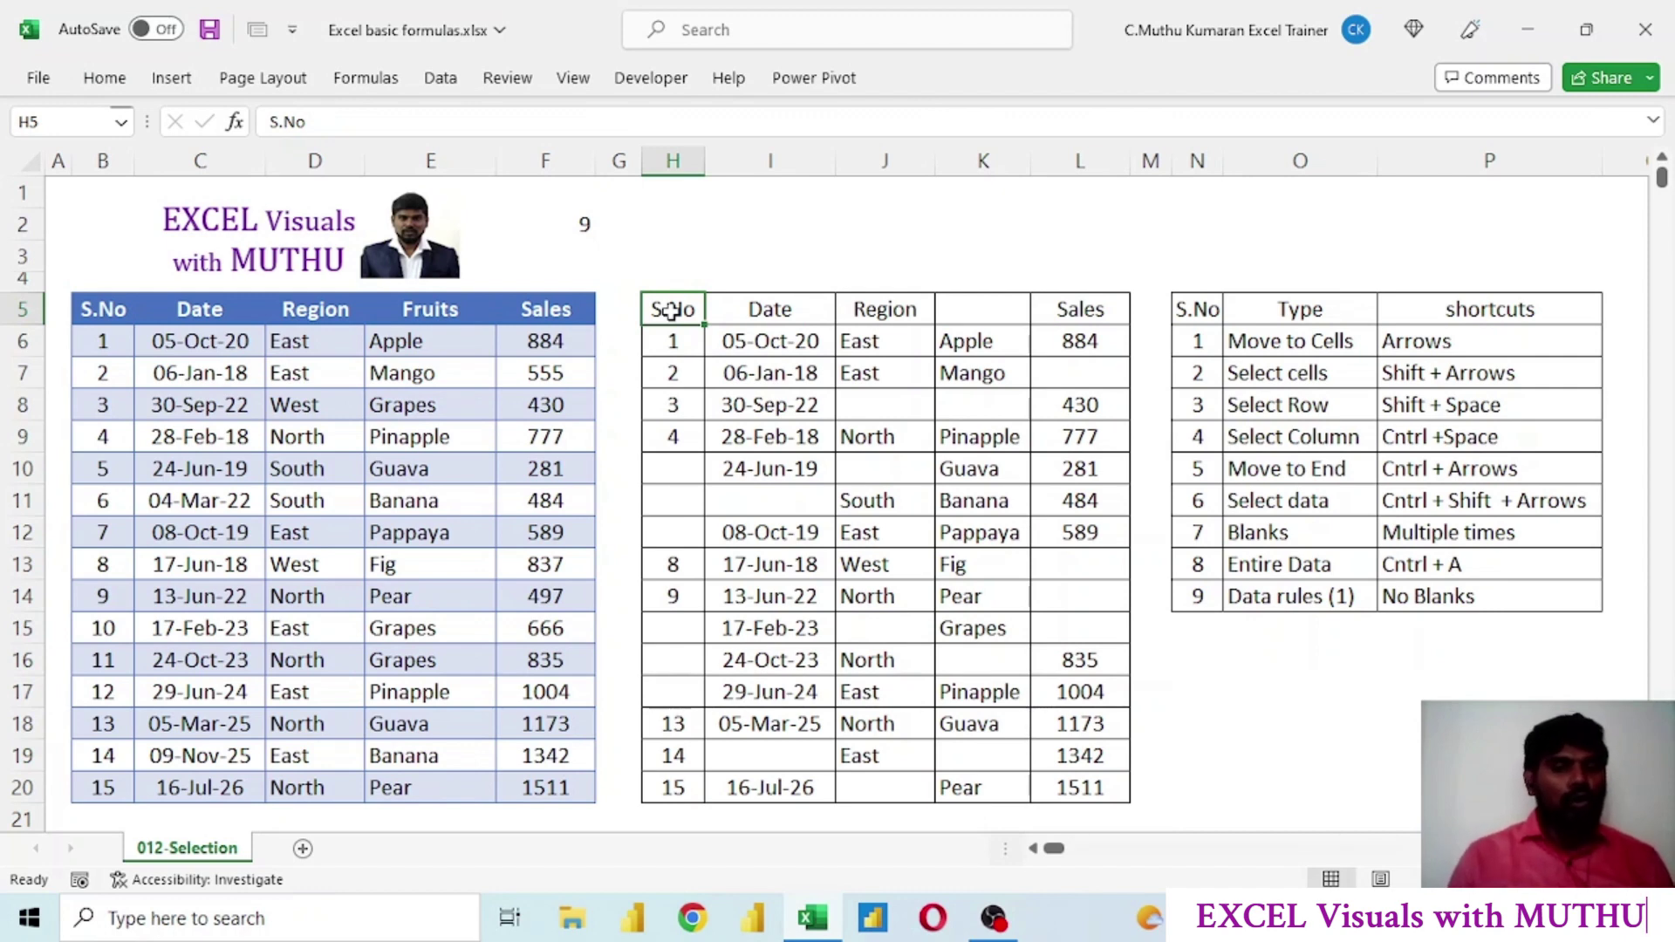
{"action": "left_click_drag", "start_coordinate": [671, 310], "coordinate": [1080, 788]}
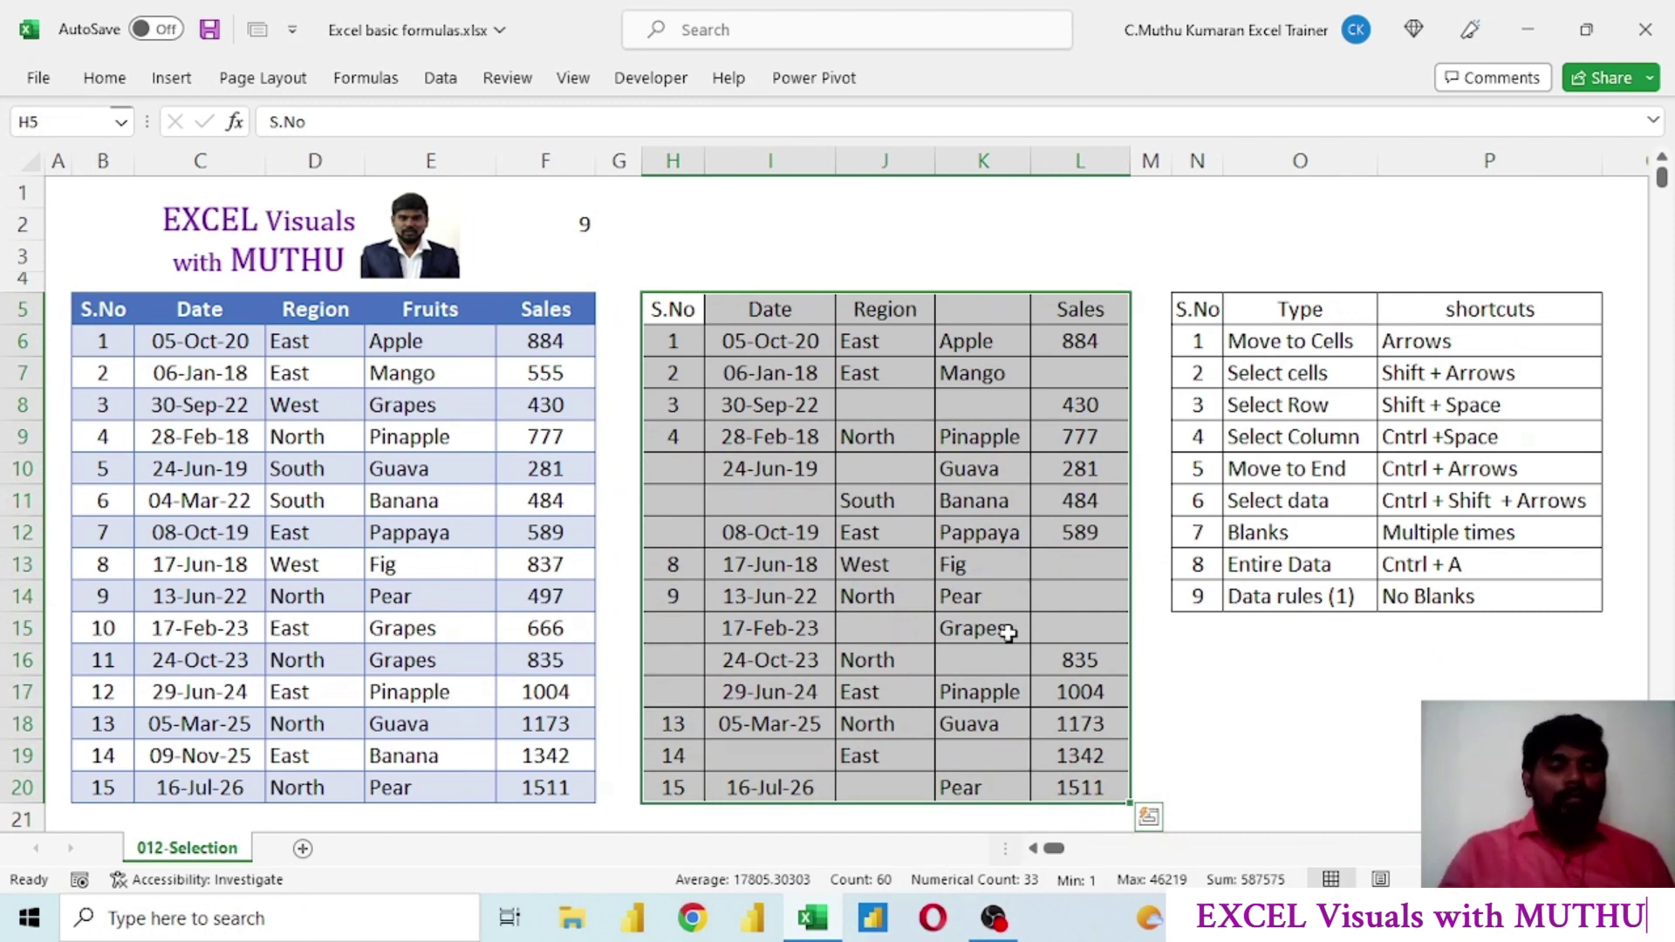
{"action": "left_click_drag", "start_coordinate": [658, 314], "coordinate": [1085, 801]}
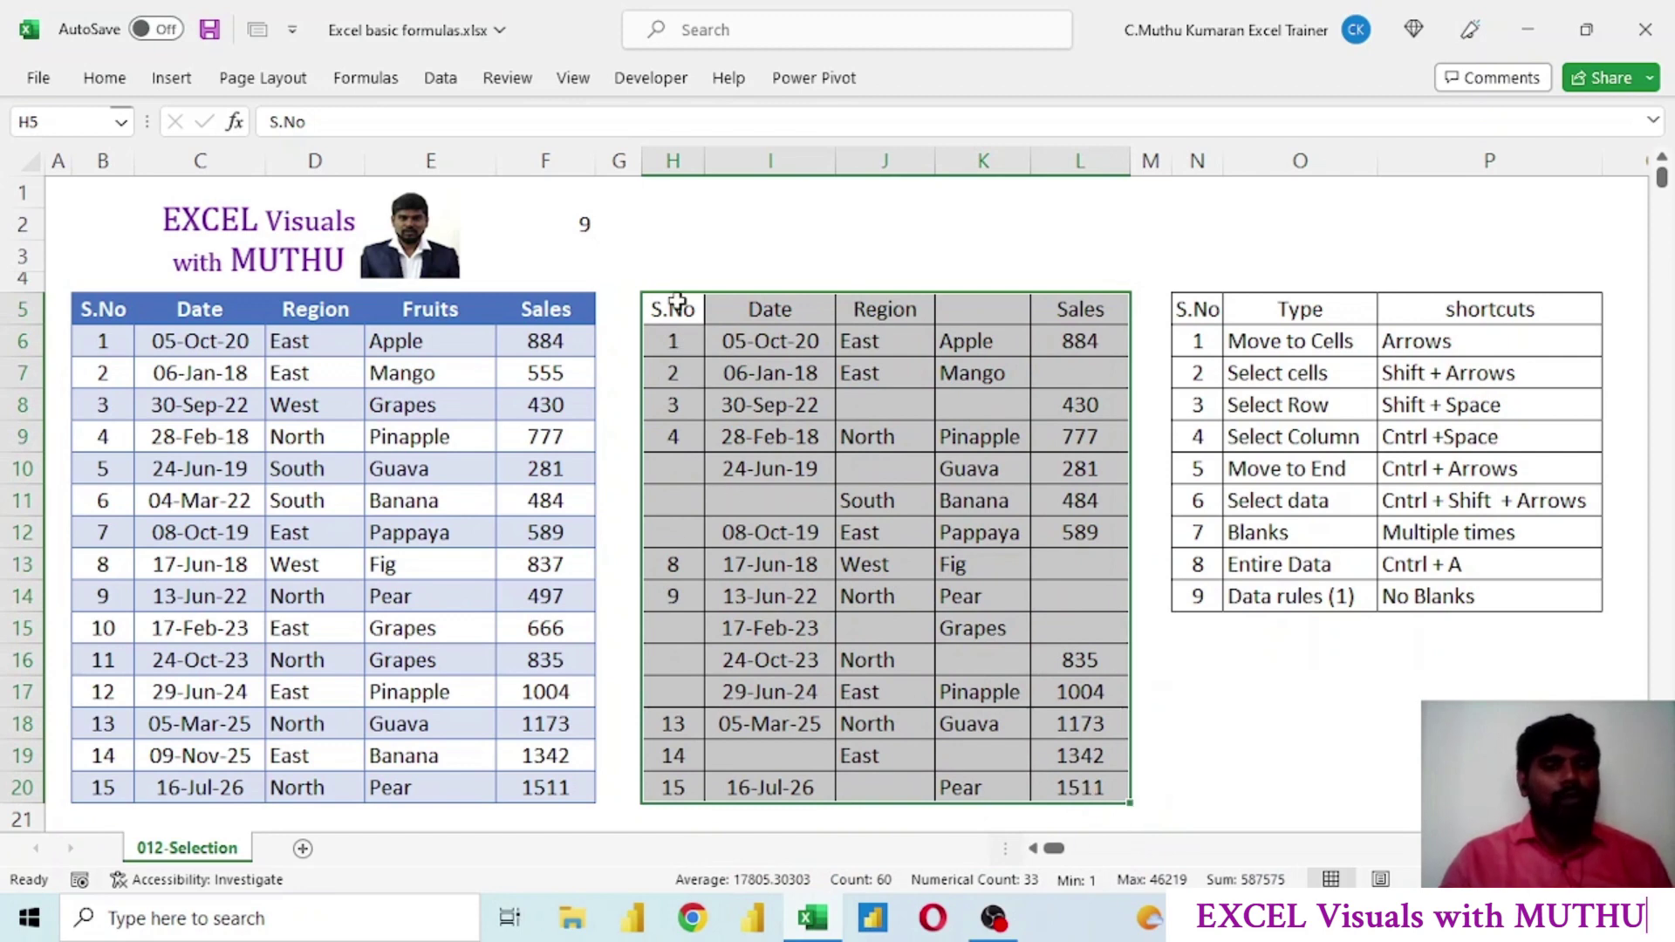
Highlight the empty cells surrounding the table H5:L20, including M5:M20 beside it and the row beneath it
{"action": "left_click_drag", "start_coordinate": [663, 280], "coordinate": [1161, 786]}
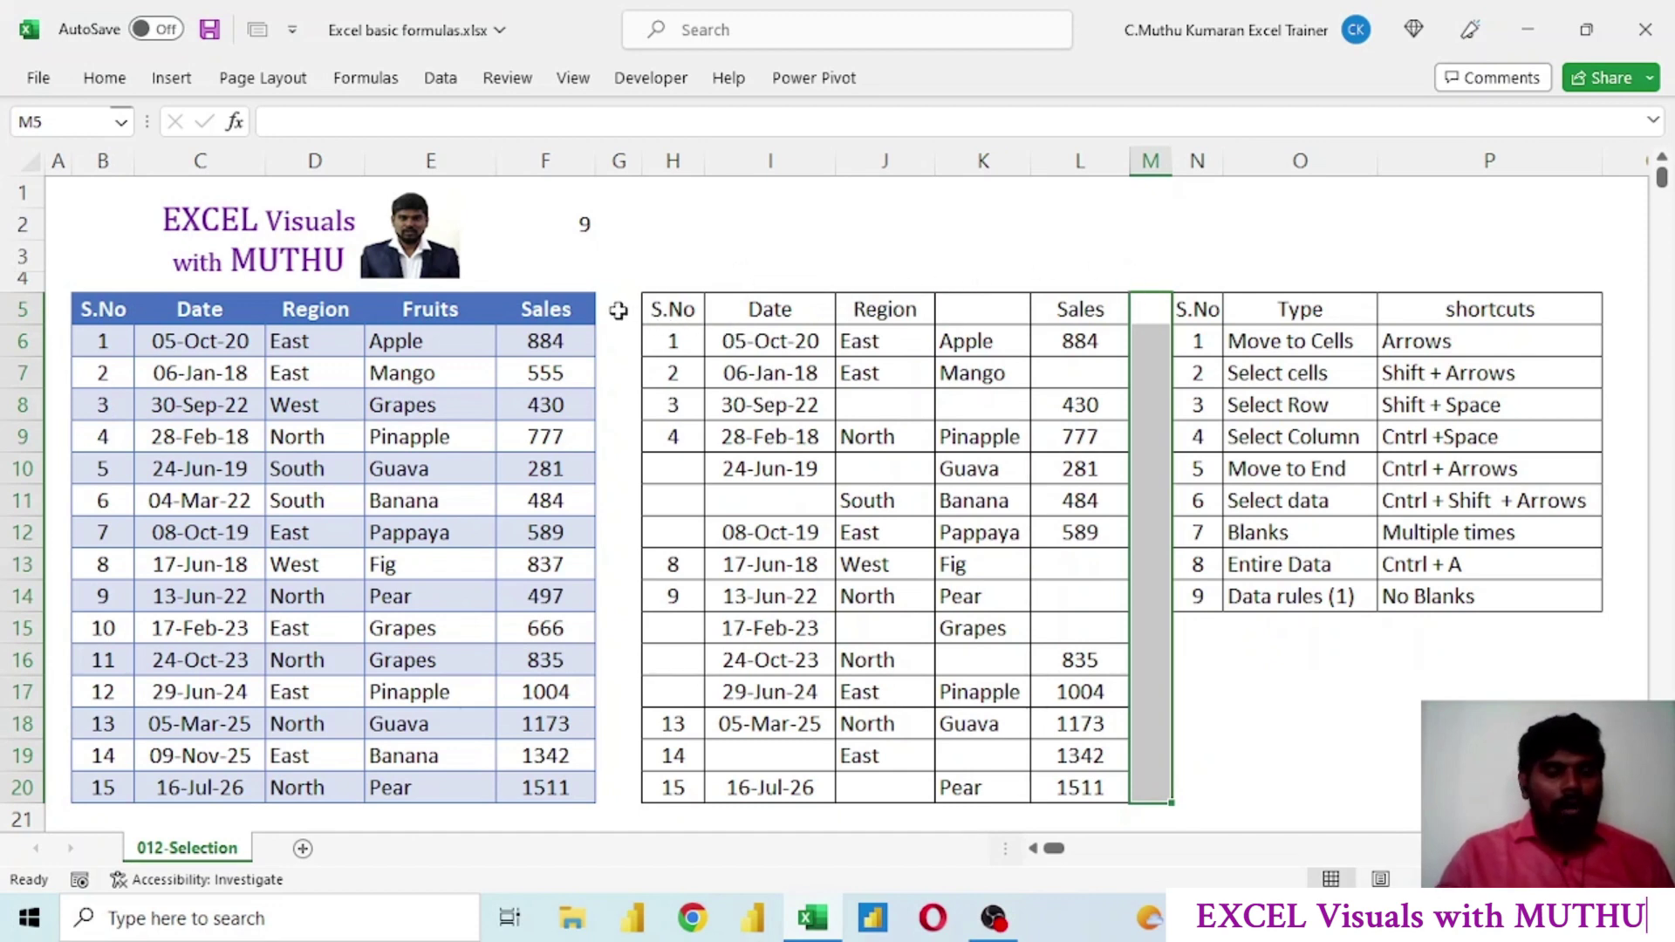
{"action": "left_click_drag", "start_coordinate": [617, 311], "coordinate": [1077, 790]}
{"action": "left_click", "coordinate": [684, 814]}
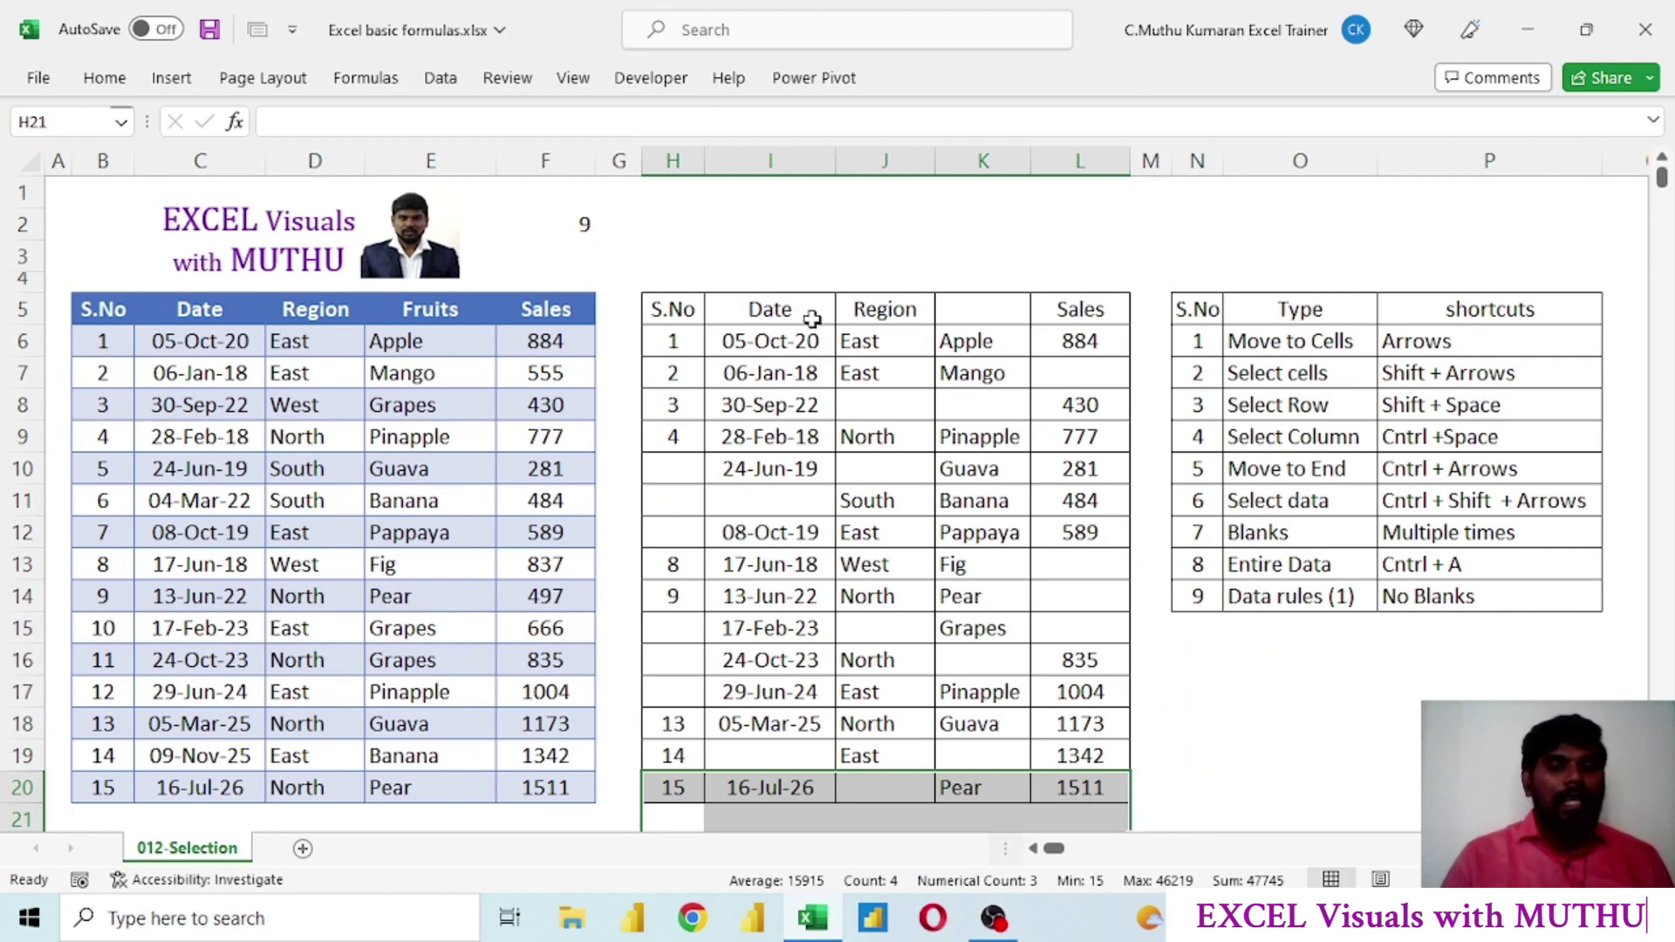
Enter the title "Fruit sales Data" in cell H4 directly above the table with blanks, and select cell I8
{"action": "left_click", "coordinate": [672, 264]}
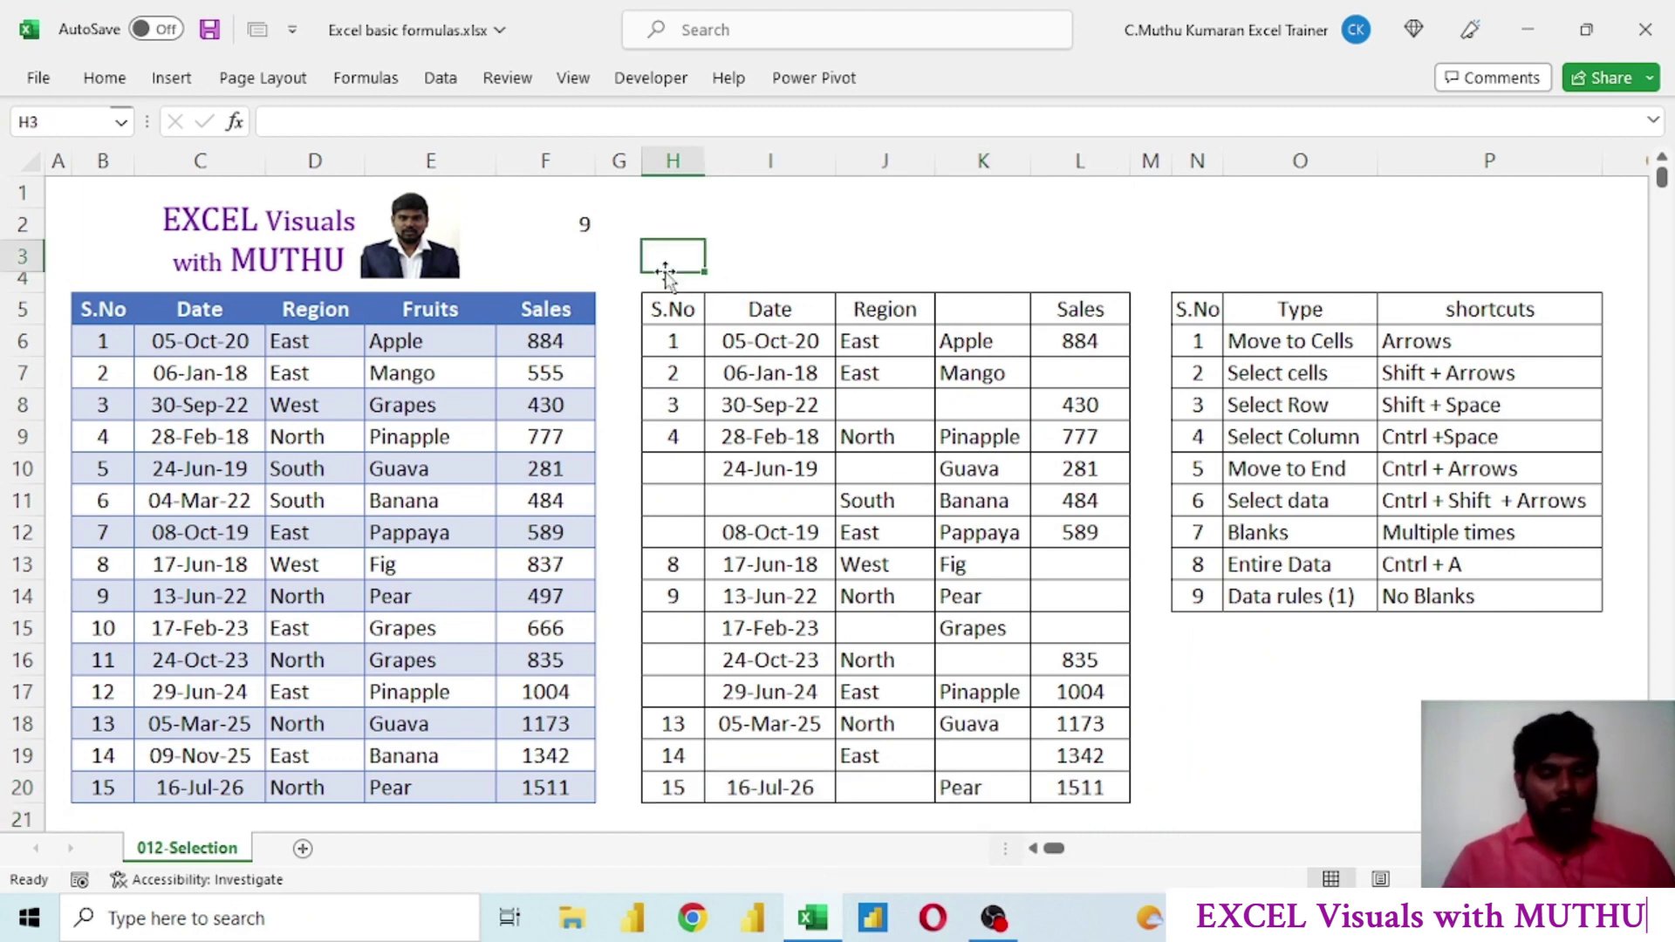
{"action": "key", "text": "Down"}
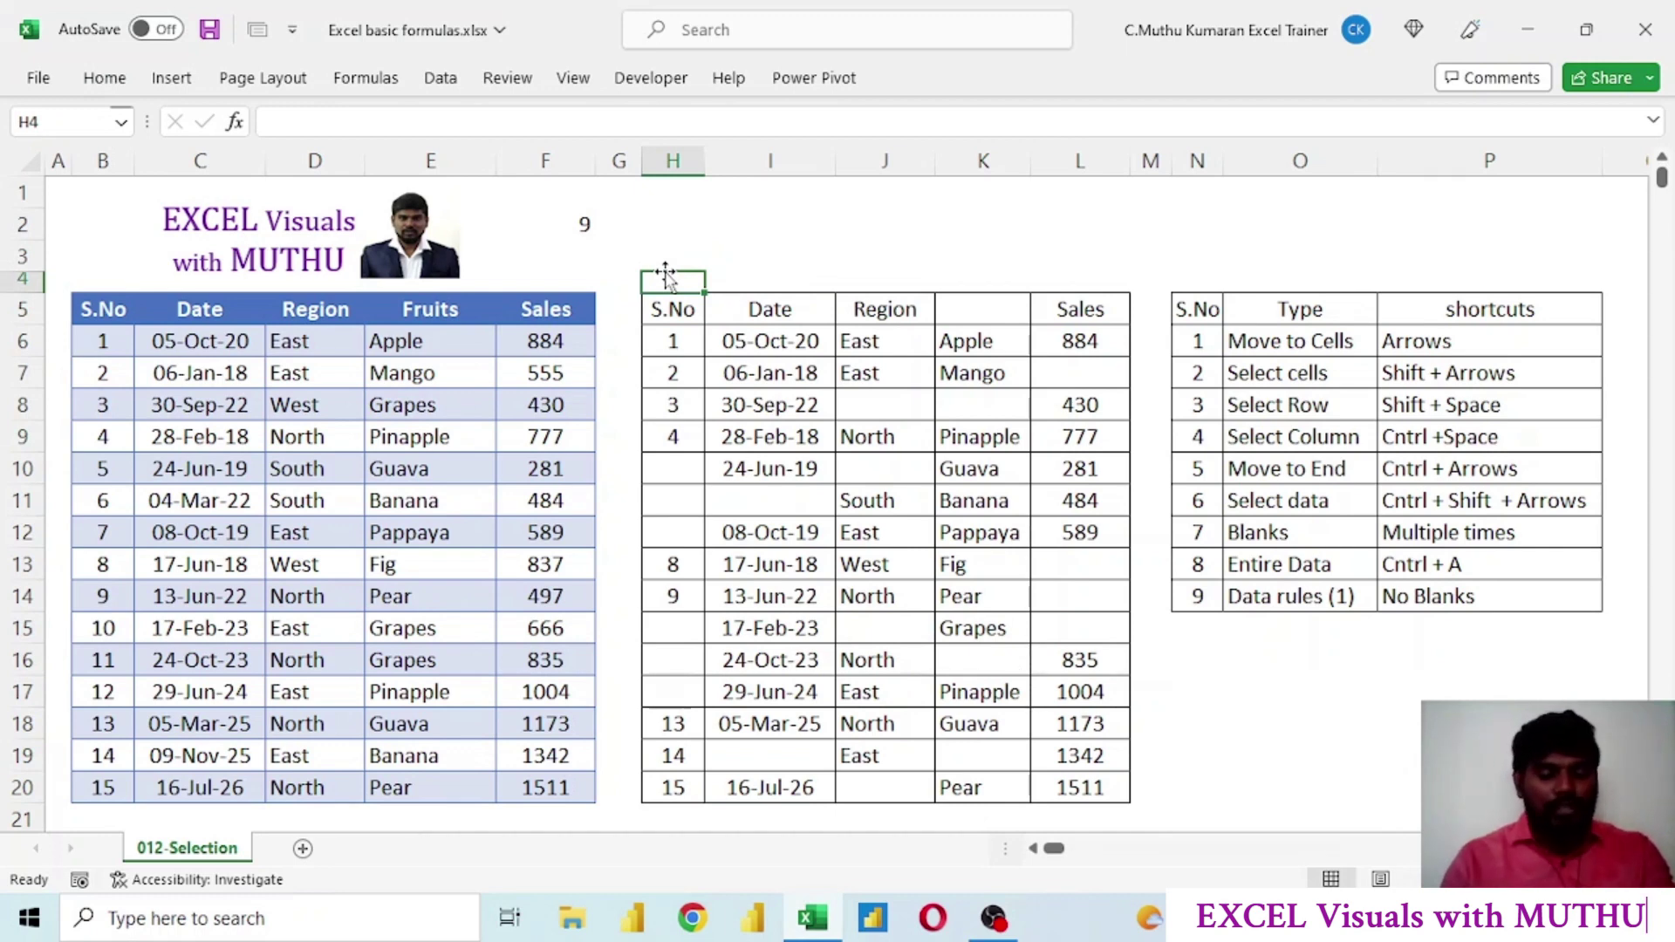
{"action": "type", "text": "Fruit sa"}
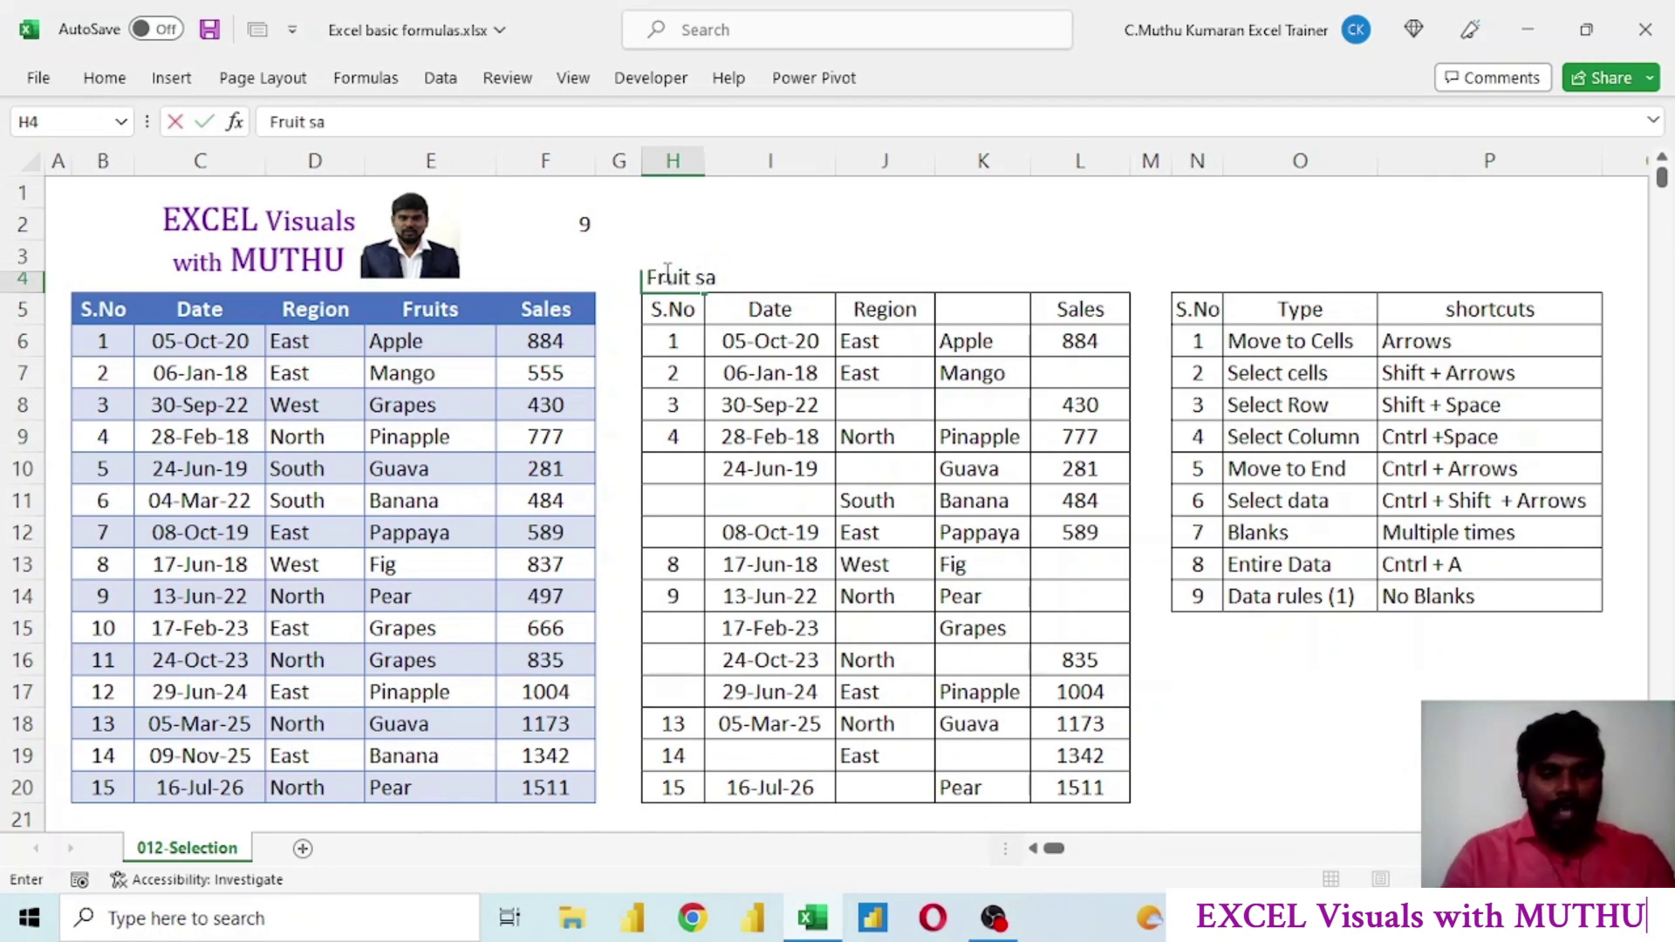
{"action": "type", "text": "les Data"}
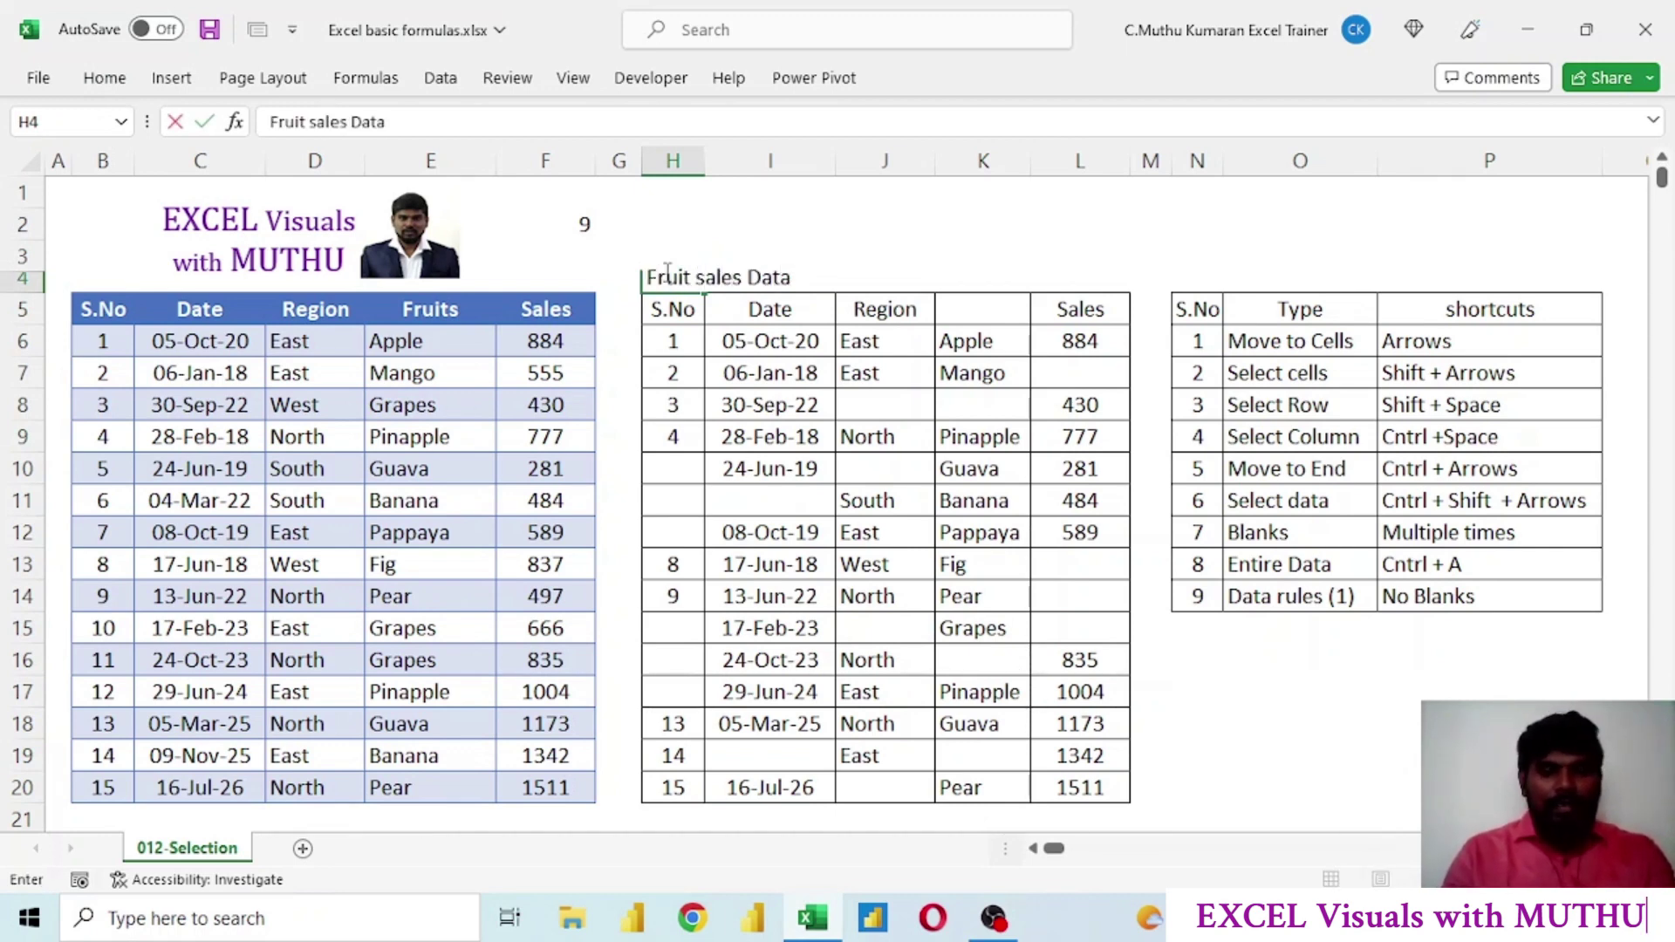
{"action": "key", "text": "Return"}
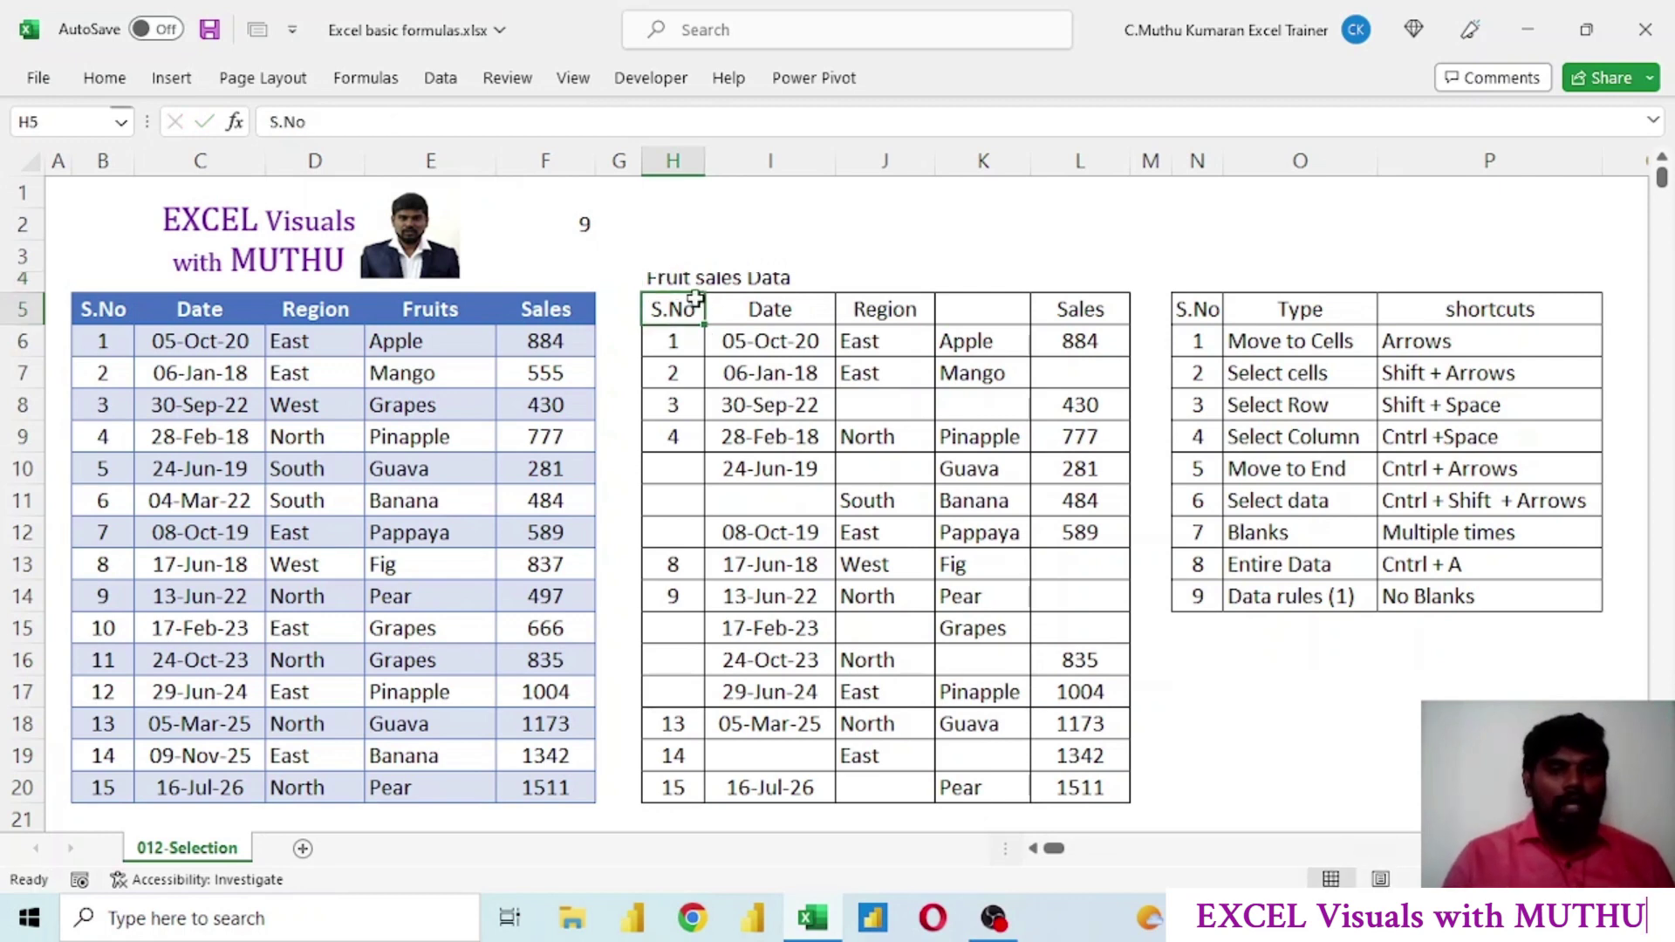
{"action": "left_click", "coordinate": [782, 407]}
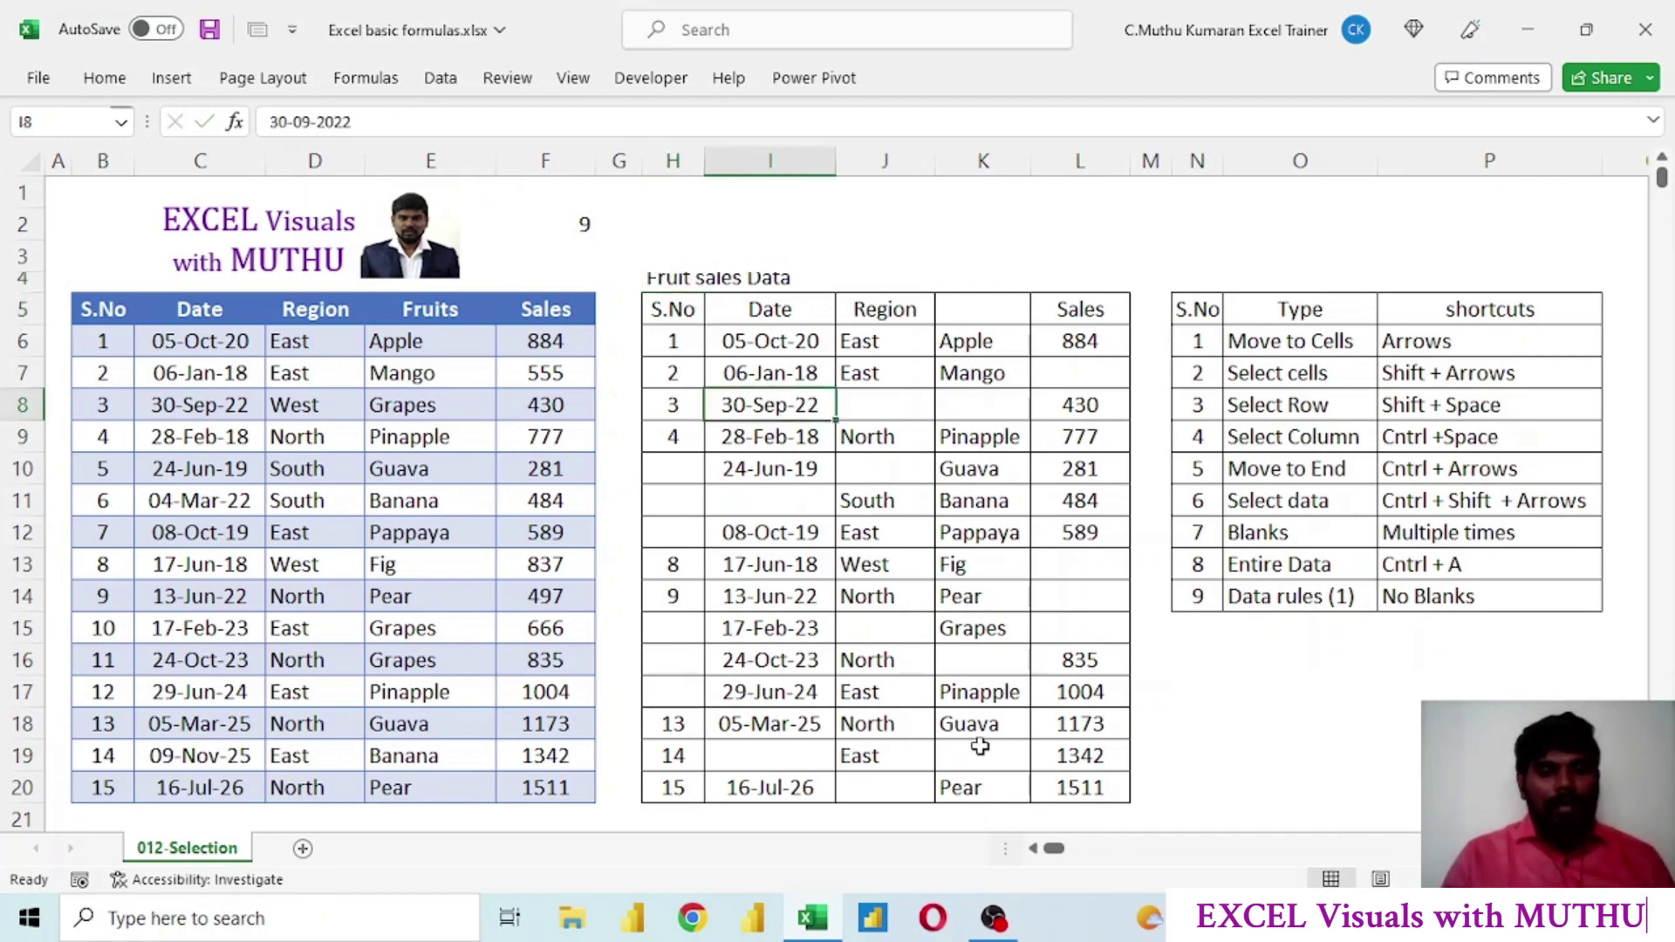
Select the entire data region around I8, including the title row directly above the table with blanks
{"action": "key", "text": "ctrl+a"}
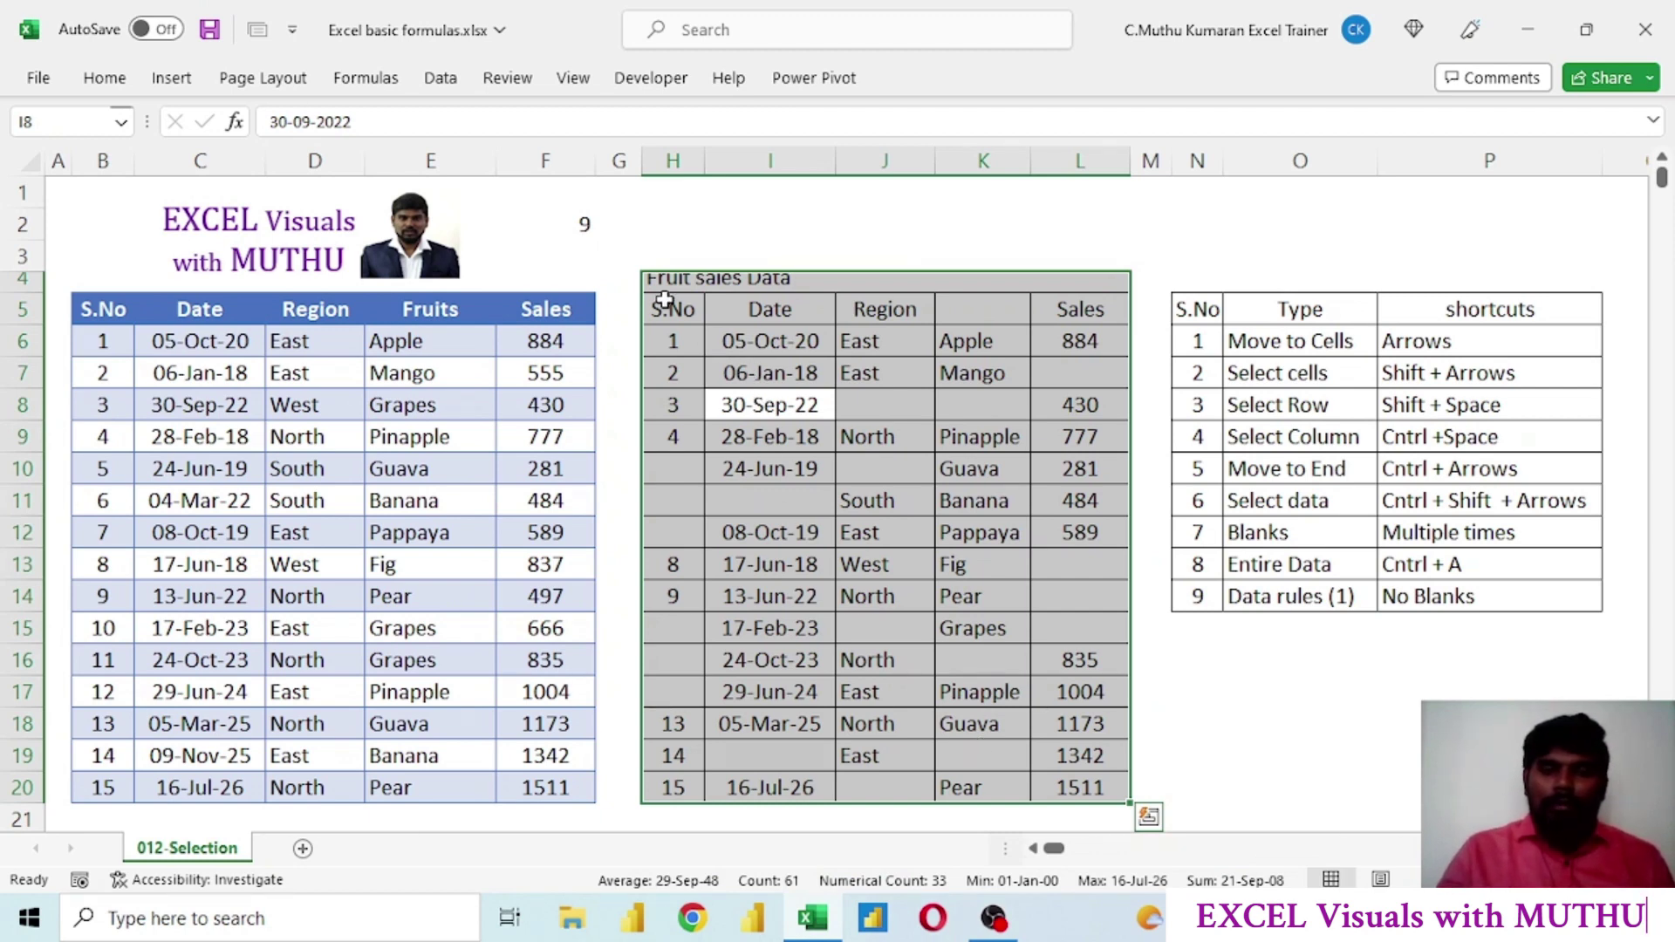
{"action": "left_click", "coordinate": [1152, 475]}
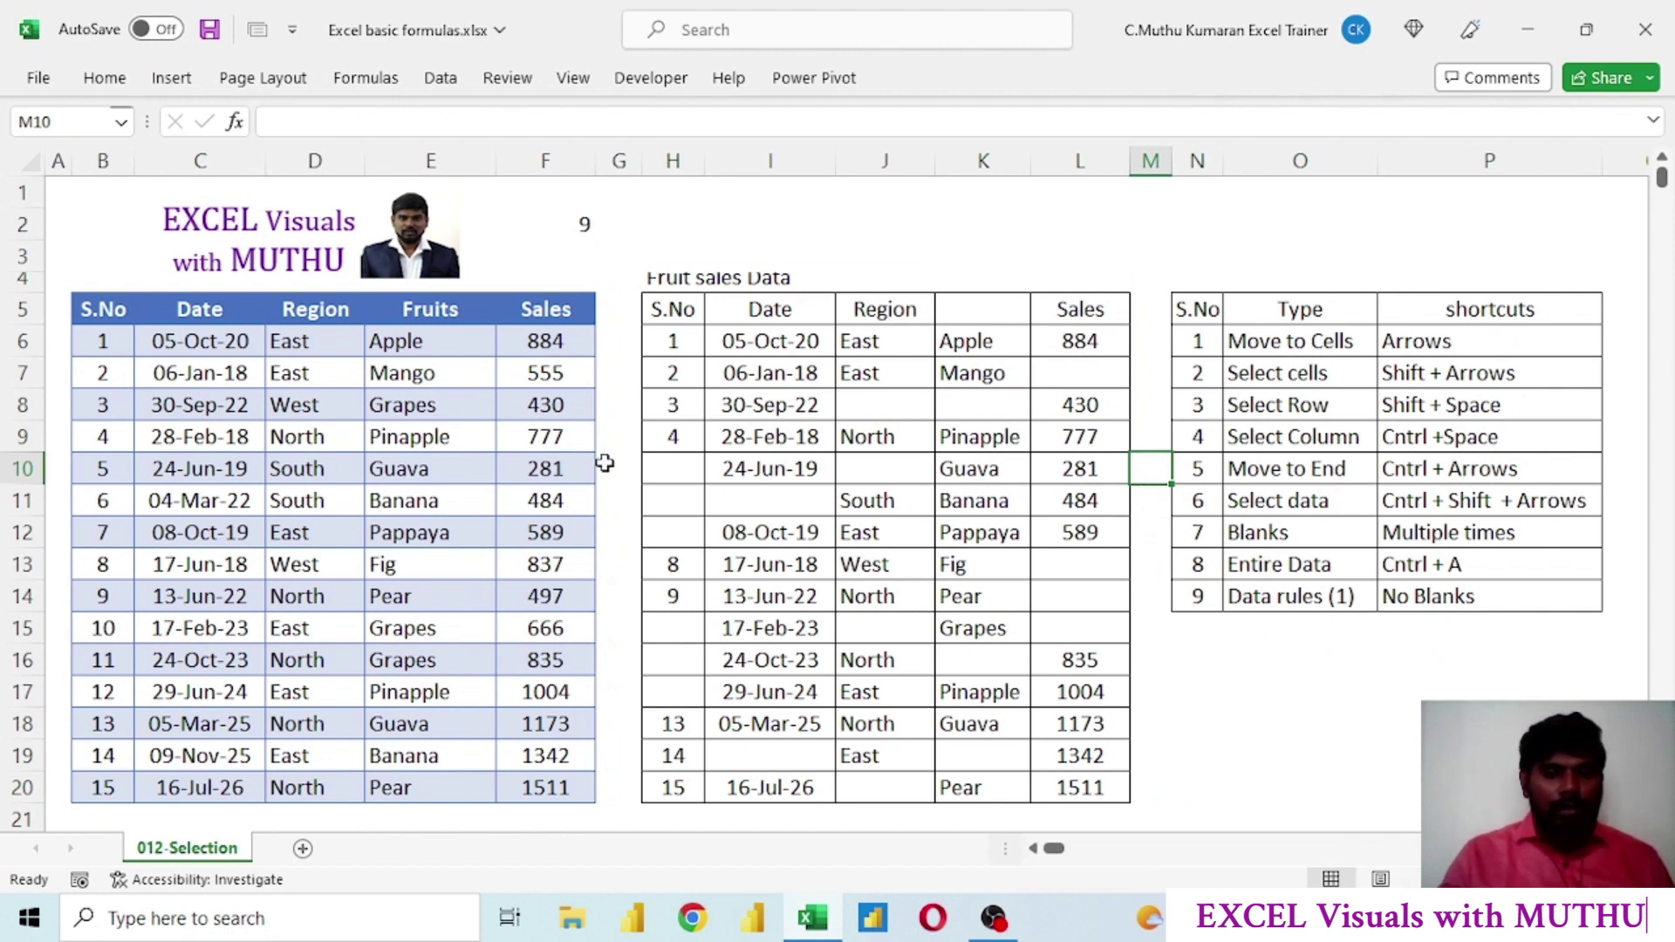
Enter 44 in cell G10 between the two tables and select the entire data region starting from I10
{"action": "left_click", "coordinate": [602, 467]}
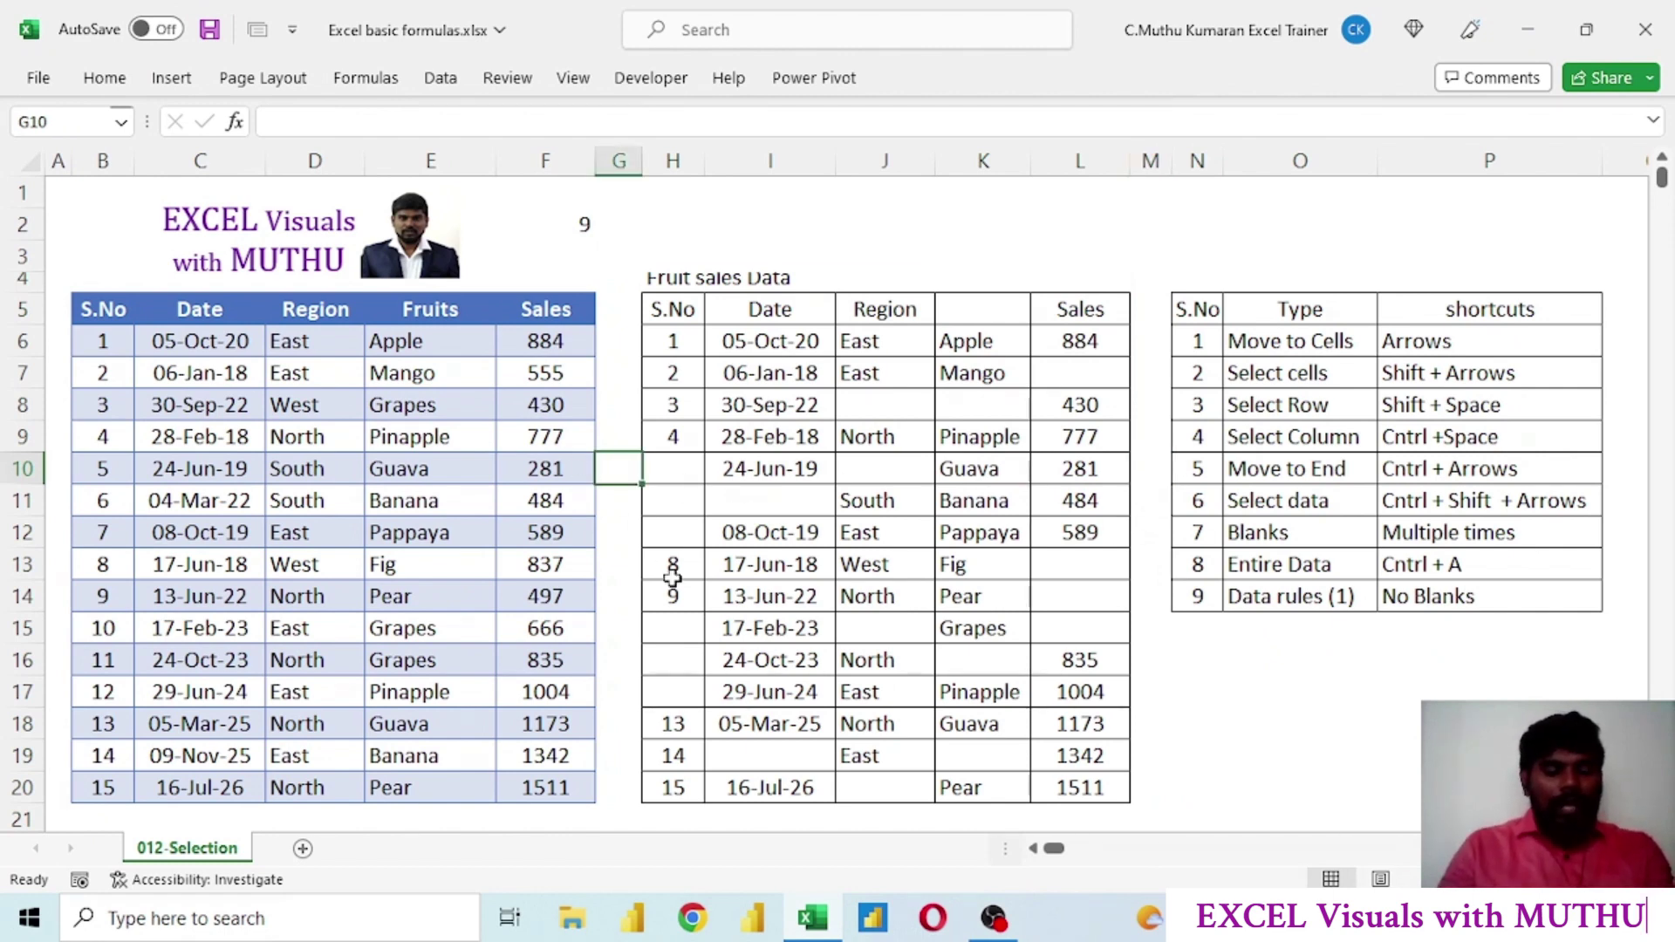
{"action": "type", "text": "44"}
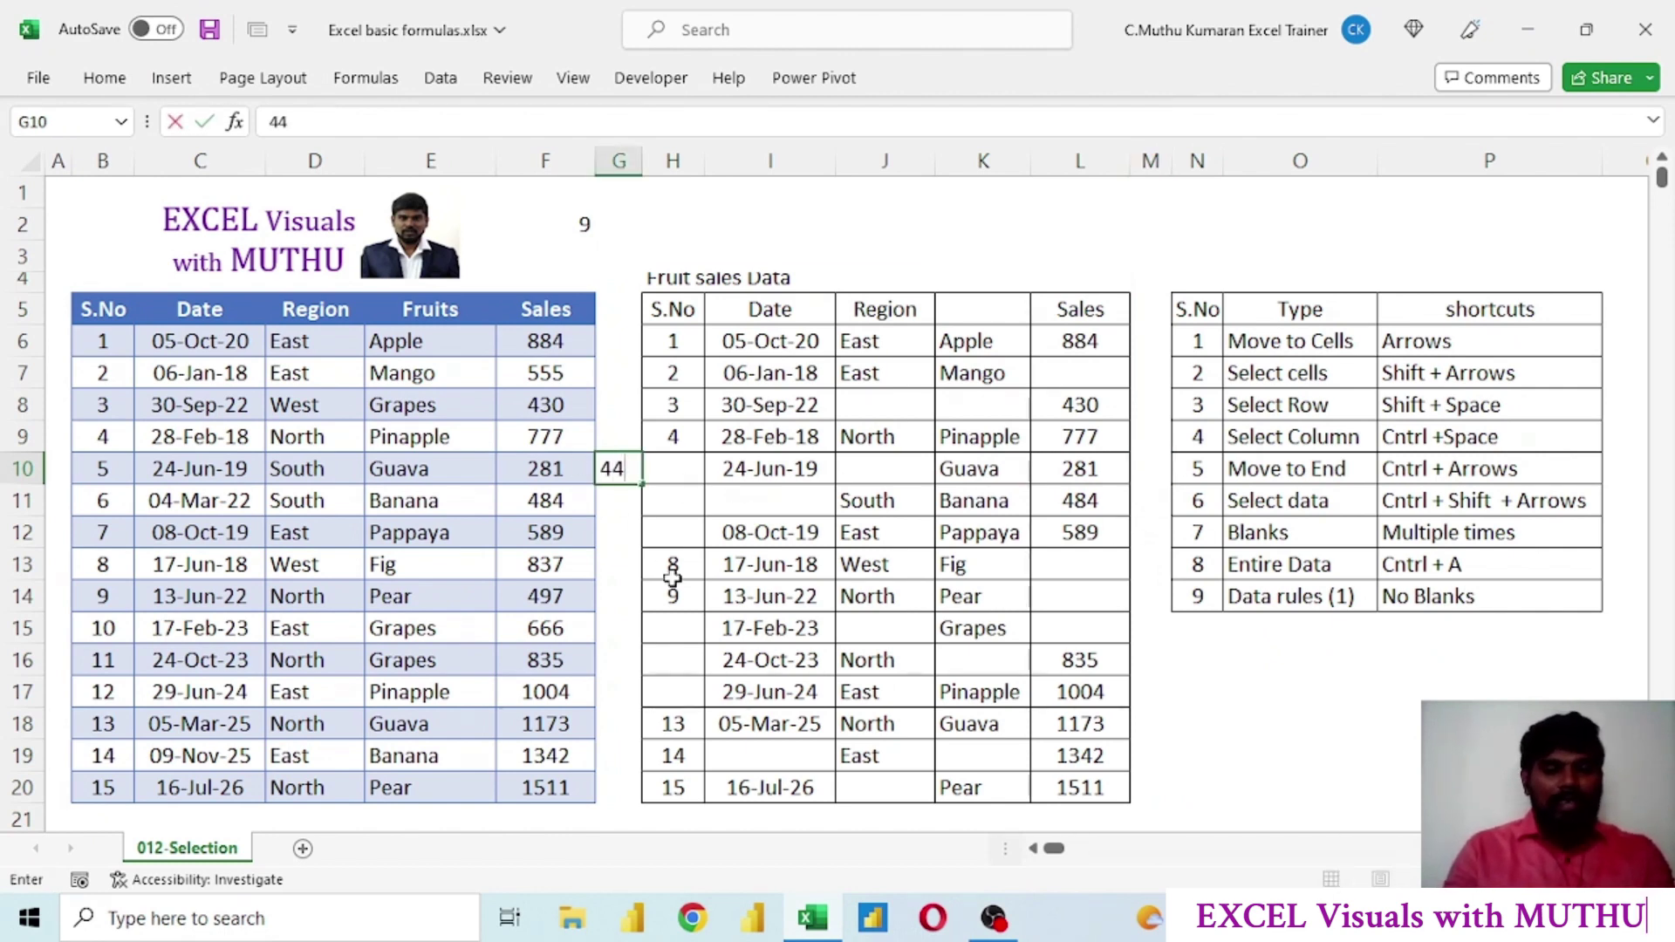
{"action": "key", "text": "Return"}
{"action": "left_click", "coordinate": [759, 472]}
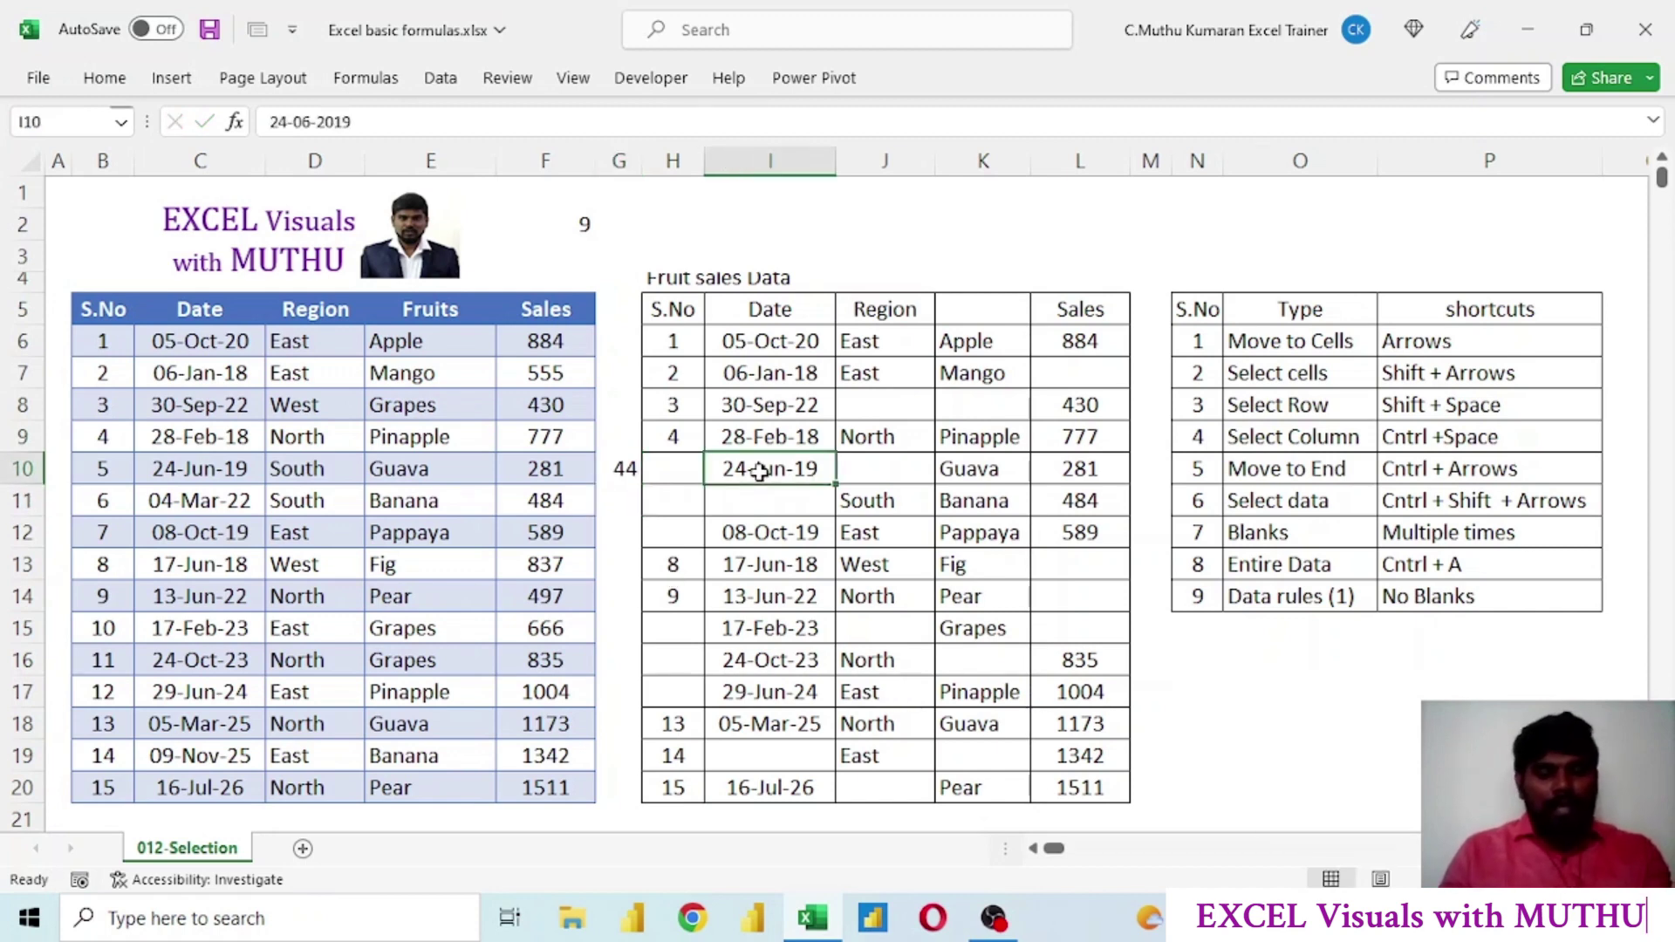
{"action": "key", "text": "ctrl+a"}
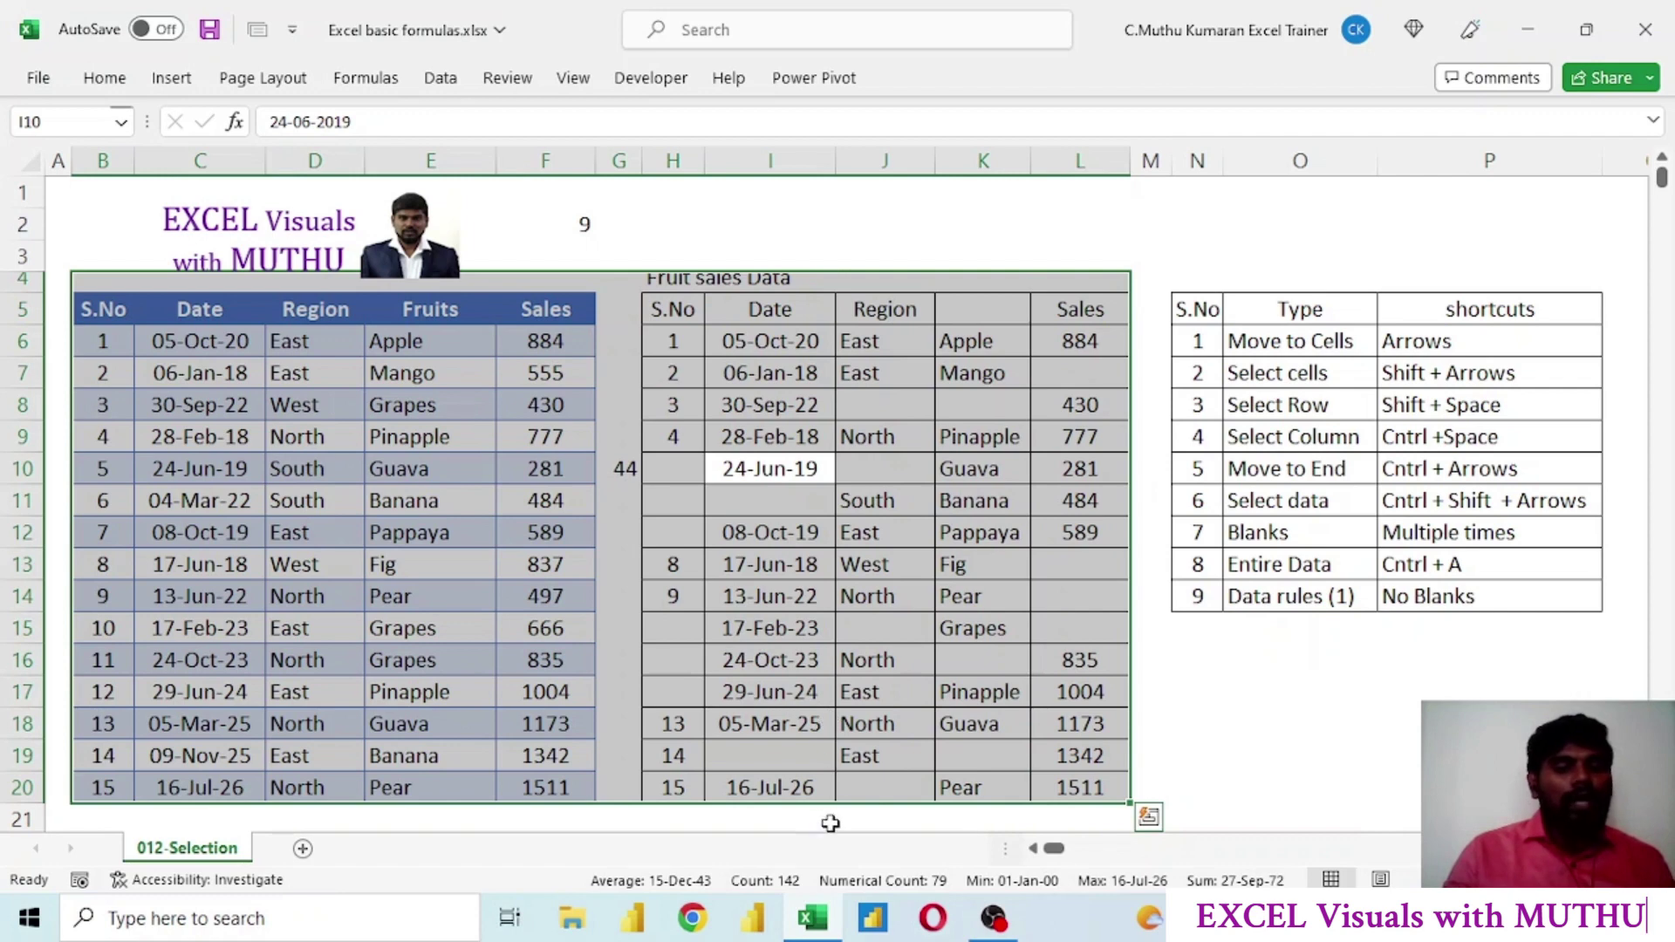
{"action": "left_click", "coordinate": [862, 811]}
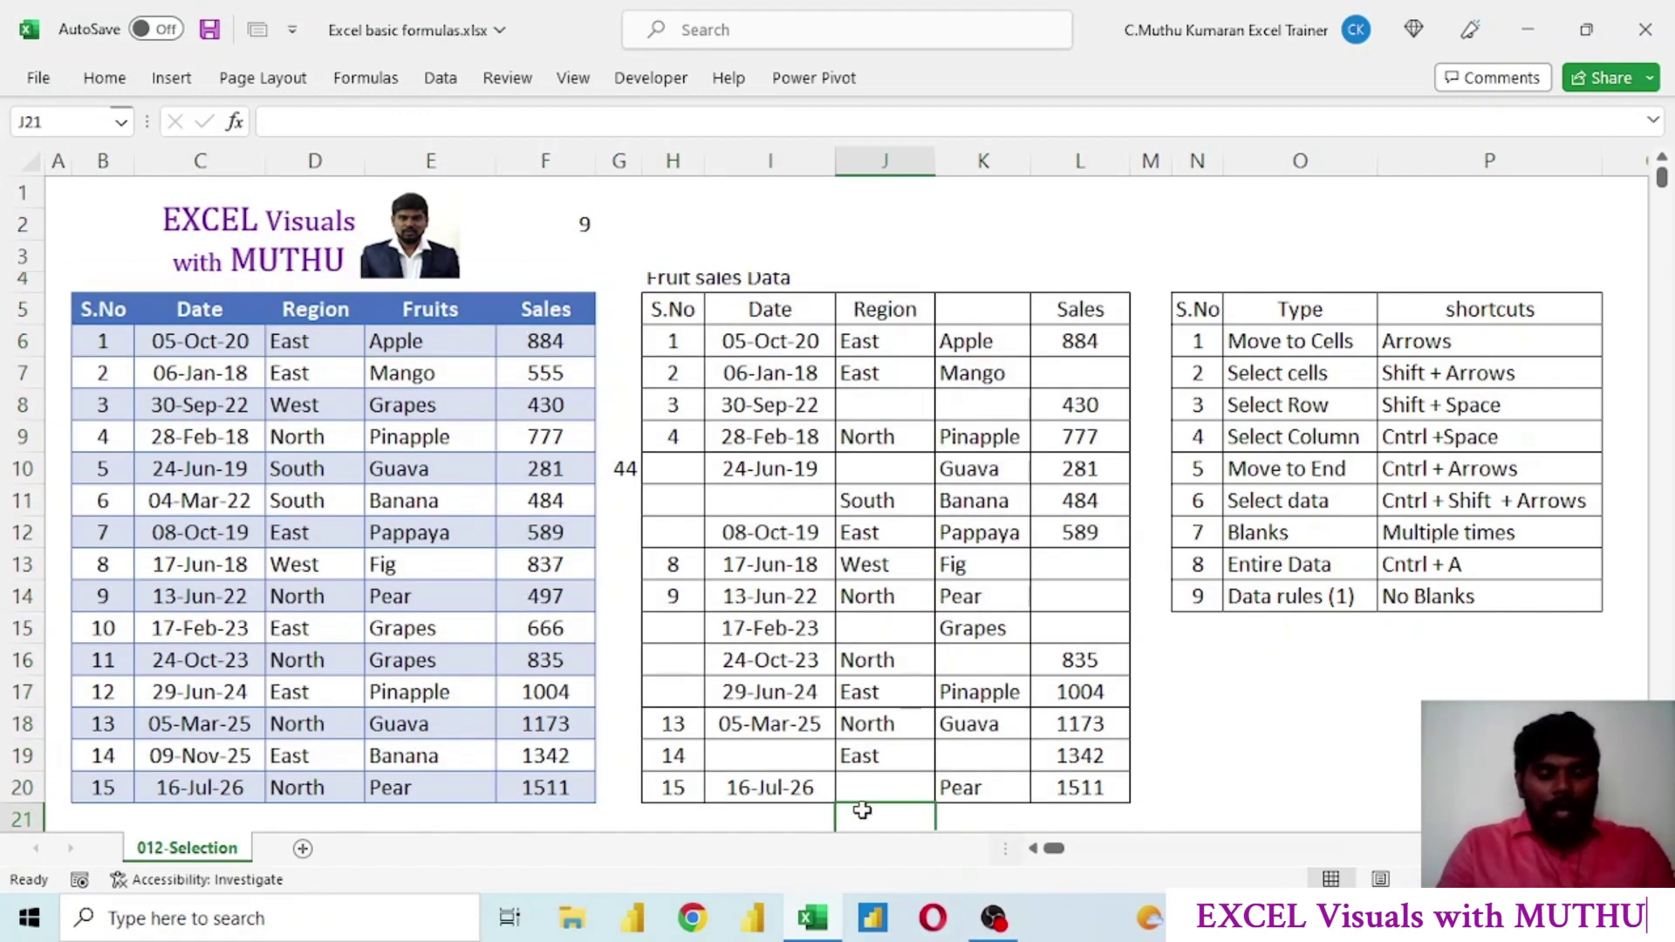
Enter "total" in K21 directly below the table with blanks and select the entire data region from G10
{"action": "left_click", "coordinate": [979, 812]}
{"action": "type", "text": "t"}
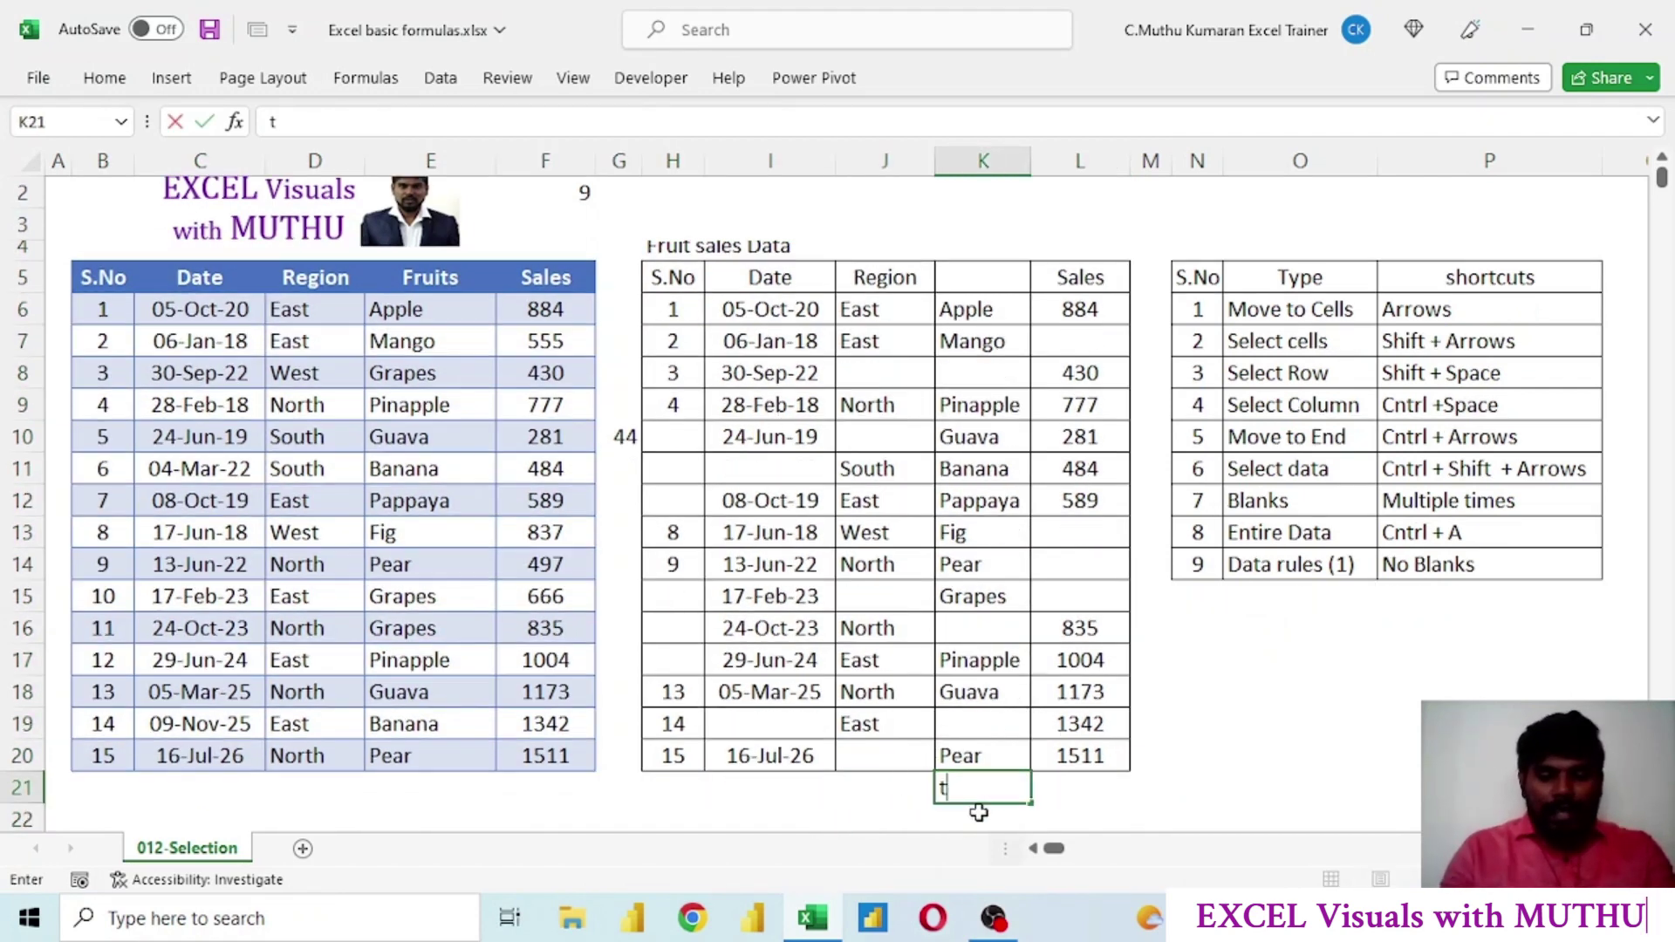
{"action": "type", "text": "otal"}
{"action": "left_click", "coordinate": [1059, 795]}
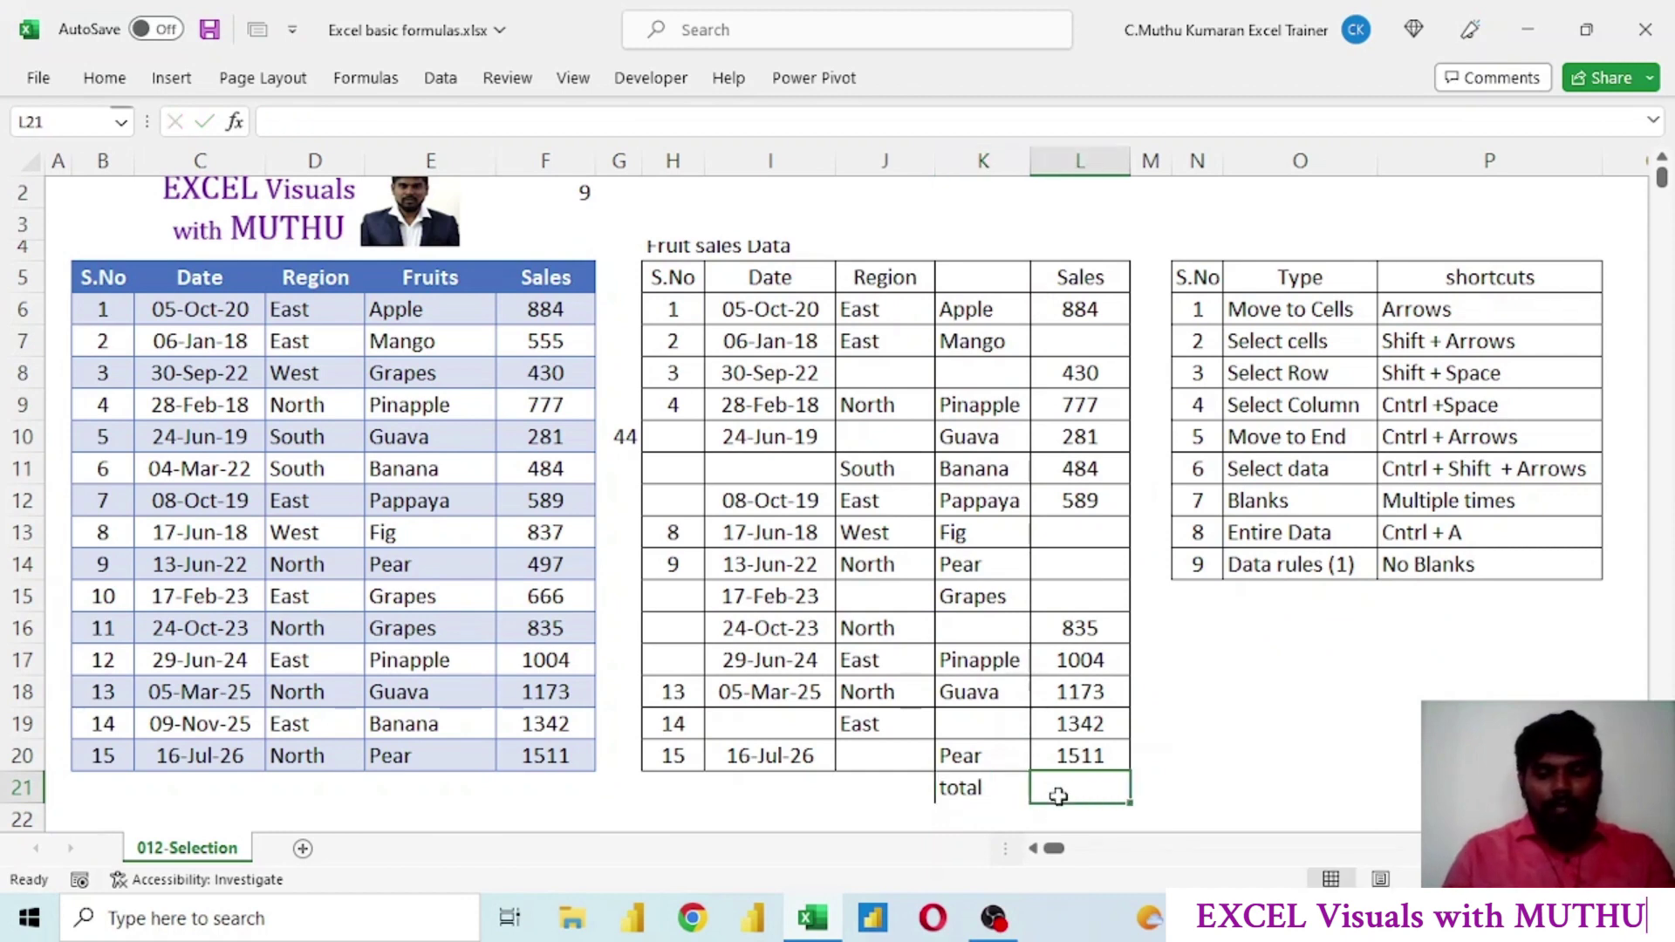
{"action": "type", "text": "="}
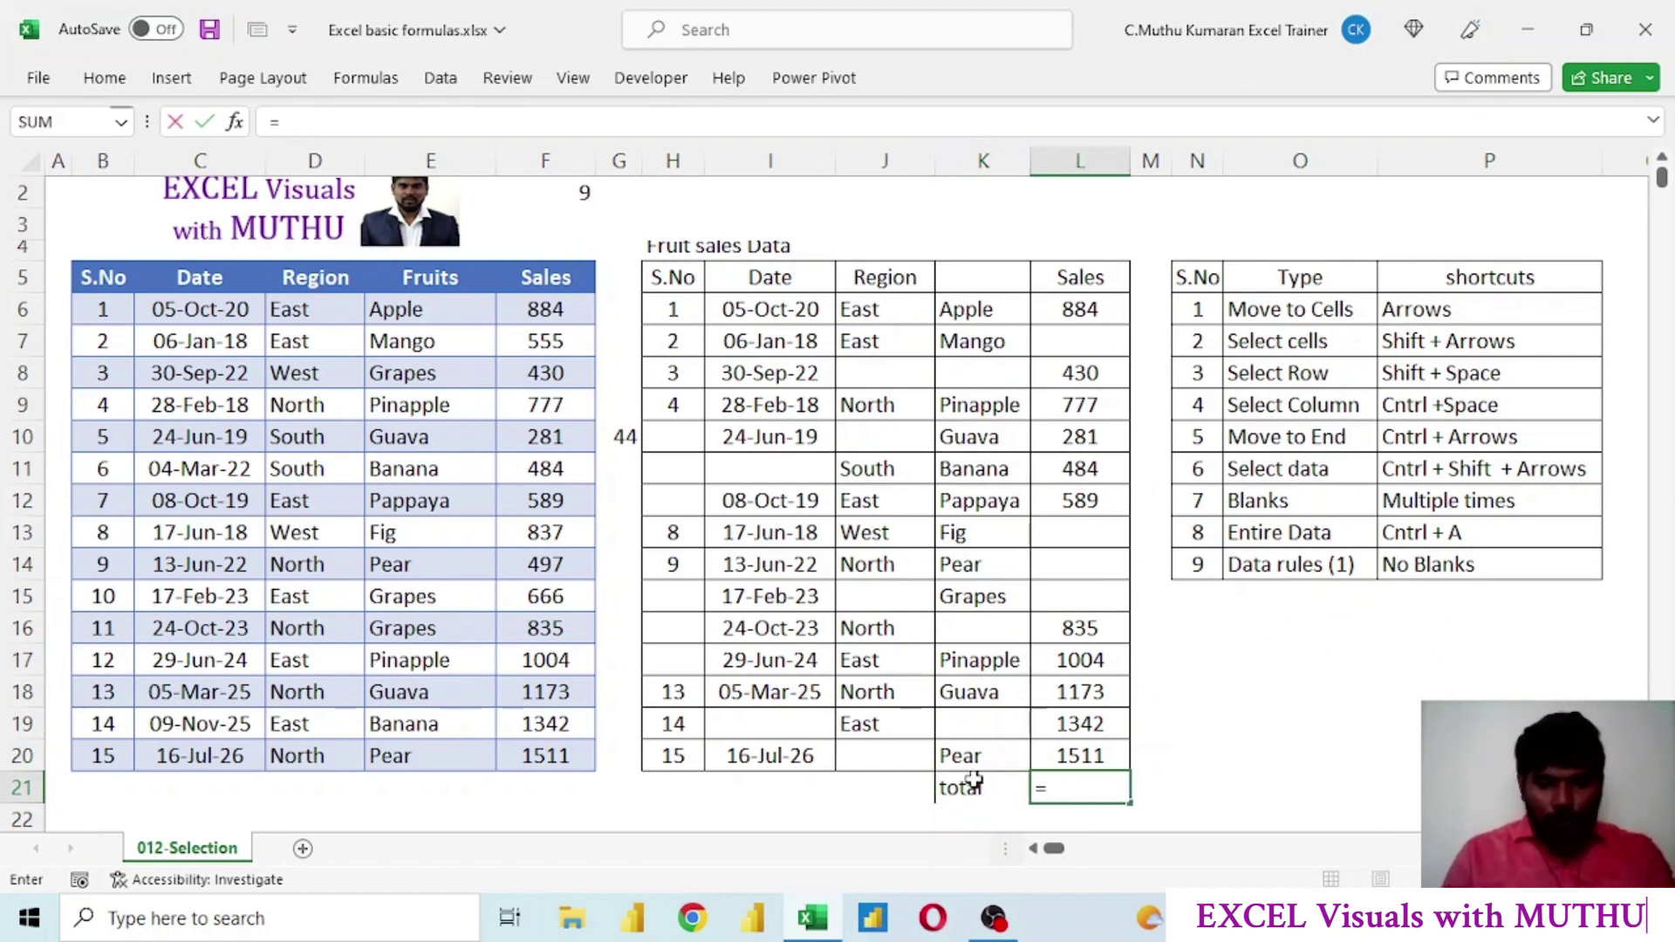
{"action": "key", "text": "Escape"}
{"action": "left_click", "coordinate": [626, 441]}
{"action": "key", "text": "ctrl+a"}
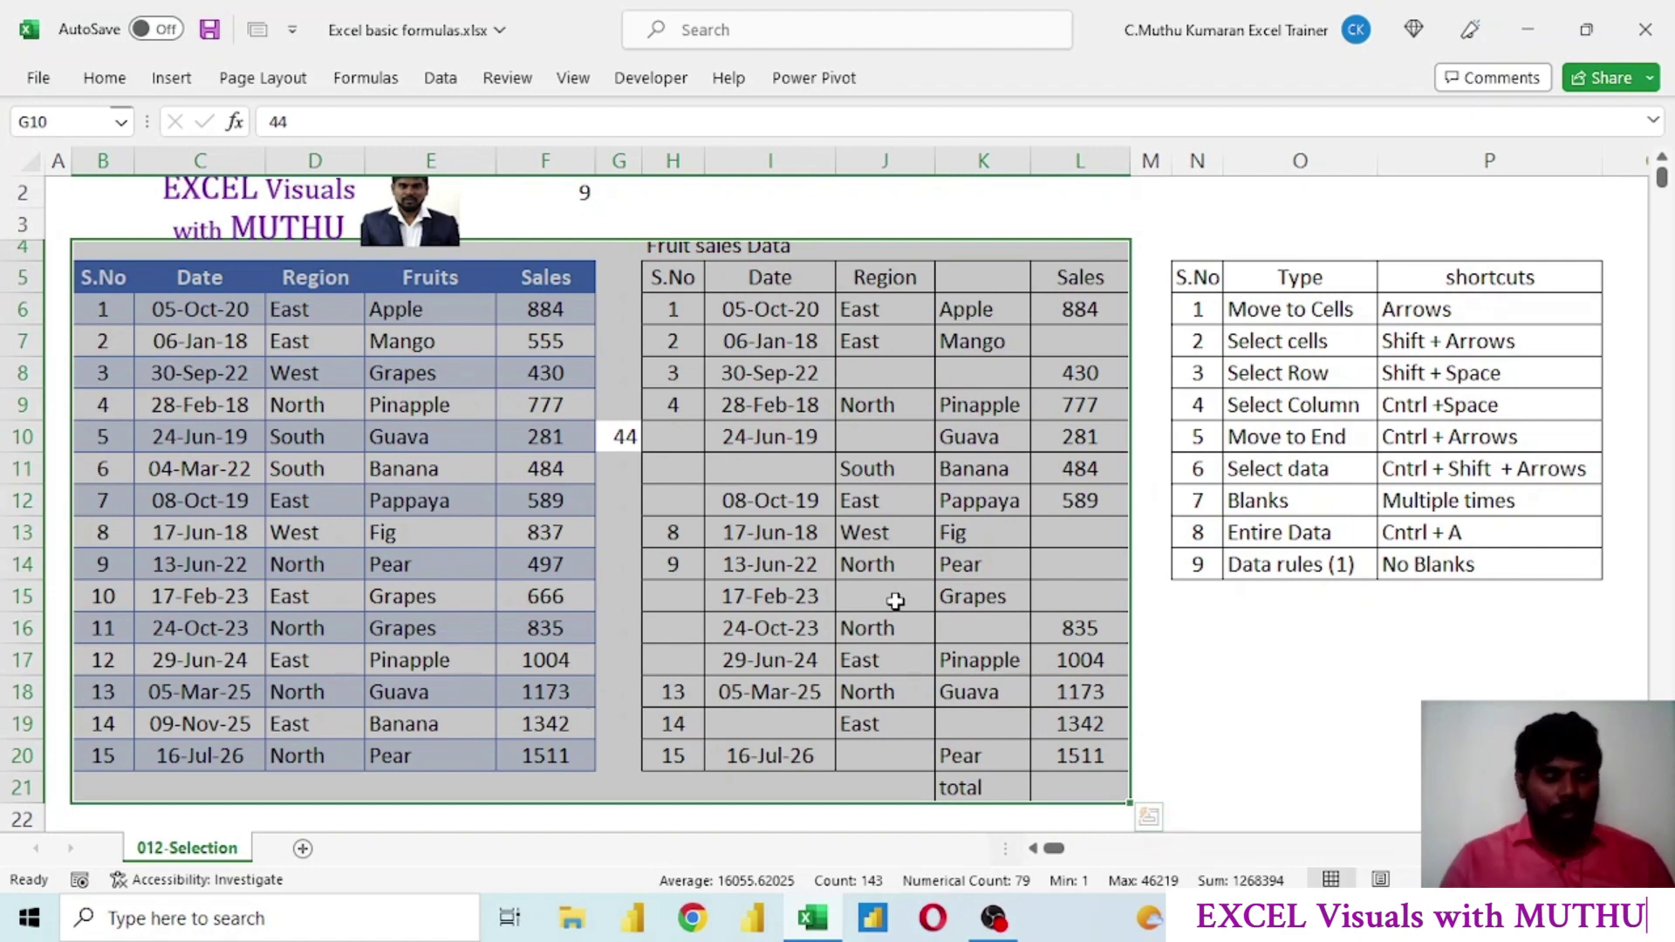
Undo the "total" label in K21, the 44 in G10 and the title in H4
{"action": "key", "text": "ctrl+z"}
{"action": "key", "text": "ctrl+z"}
{"action": "key", "text": "ctrl+z"}
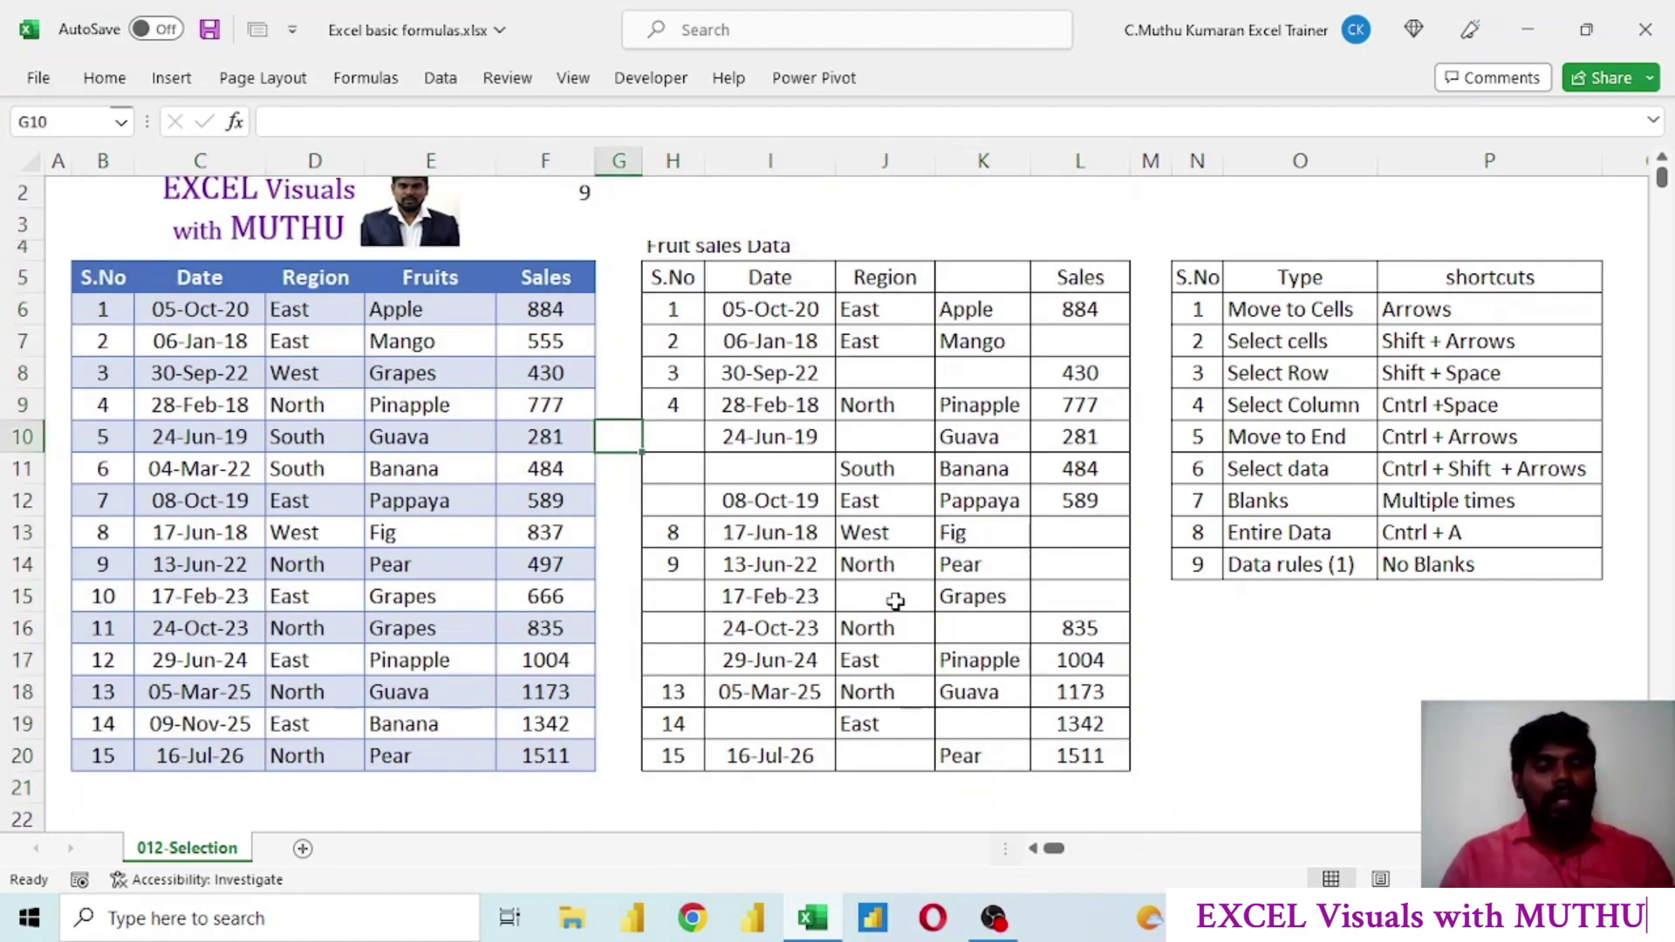
Highlight the table H5:L20 with the cells surrounding it, and the blue table B5:F20 for comparison
{"action": "left_click_drag", "start_coordinate": [677, 277], "coordinate": [1039, 749]}
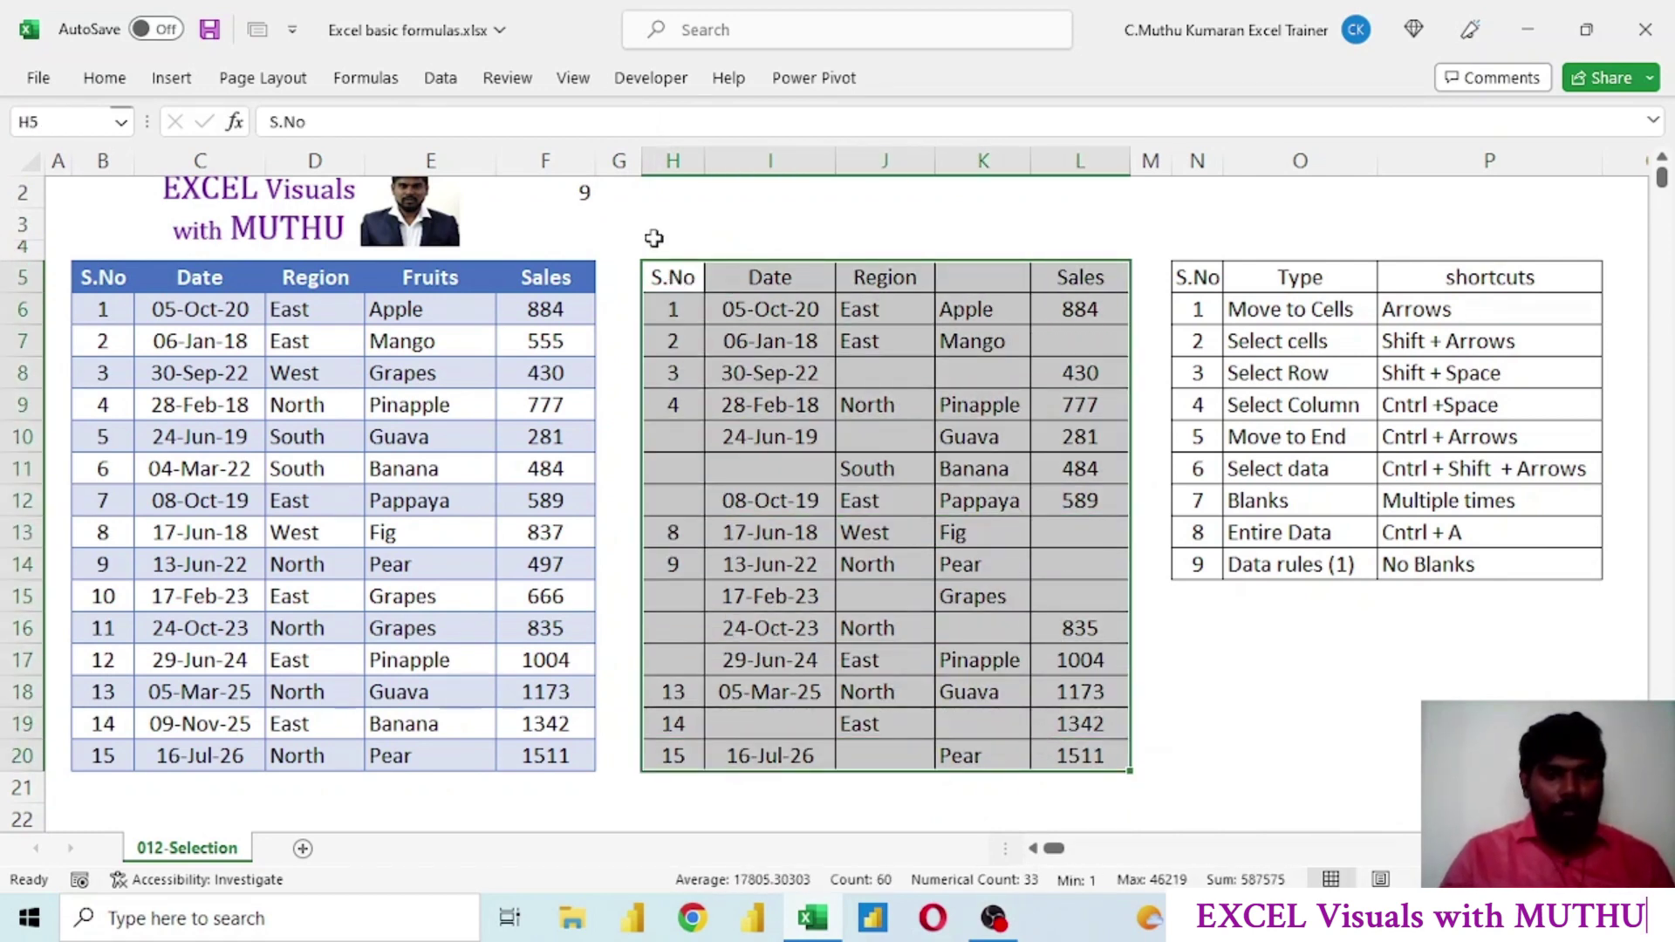
{"action": "left_click_drag", "start_coordinate": [621, 226], "coordinate": [1143, 738]}
{"action": "left_click_drag", "start_coordinate": [612, 372], "coordinate": [616, 625]}
{"action": "left_click_drag", "start_coordinate": [725, 811], "coordinate": [876, 812]}
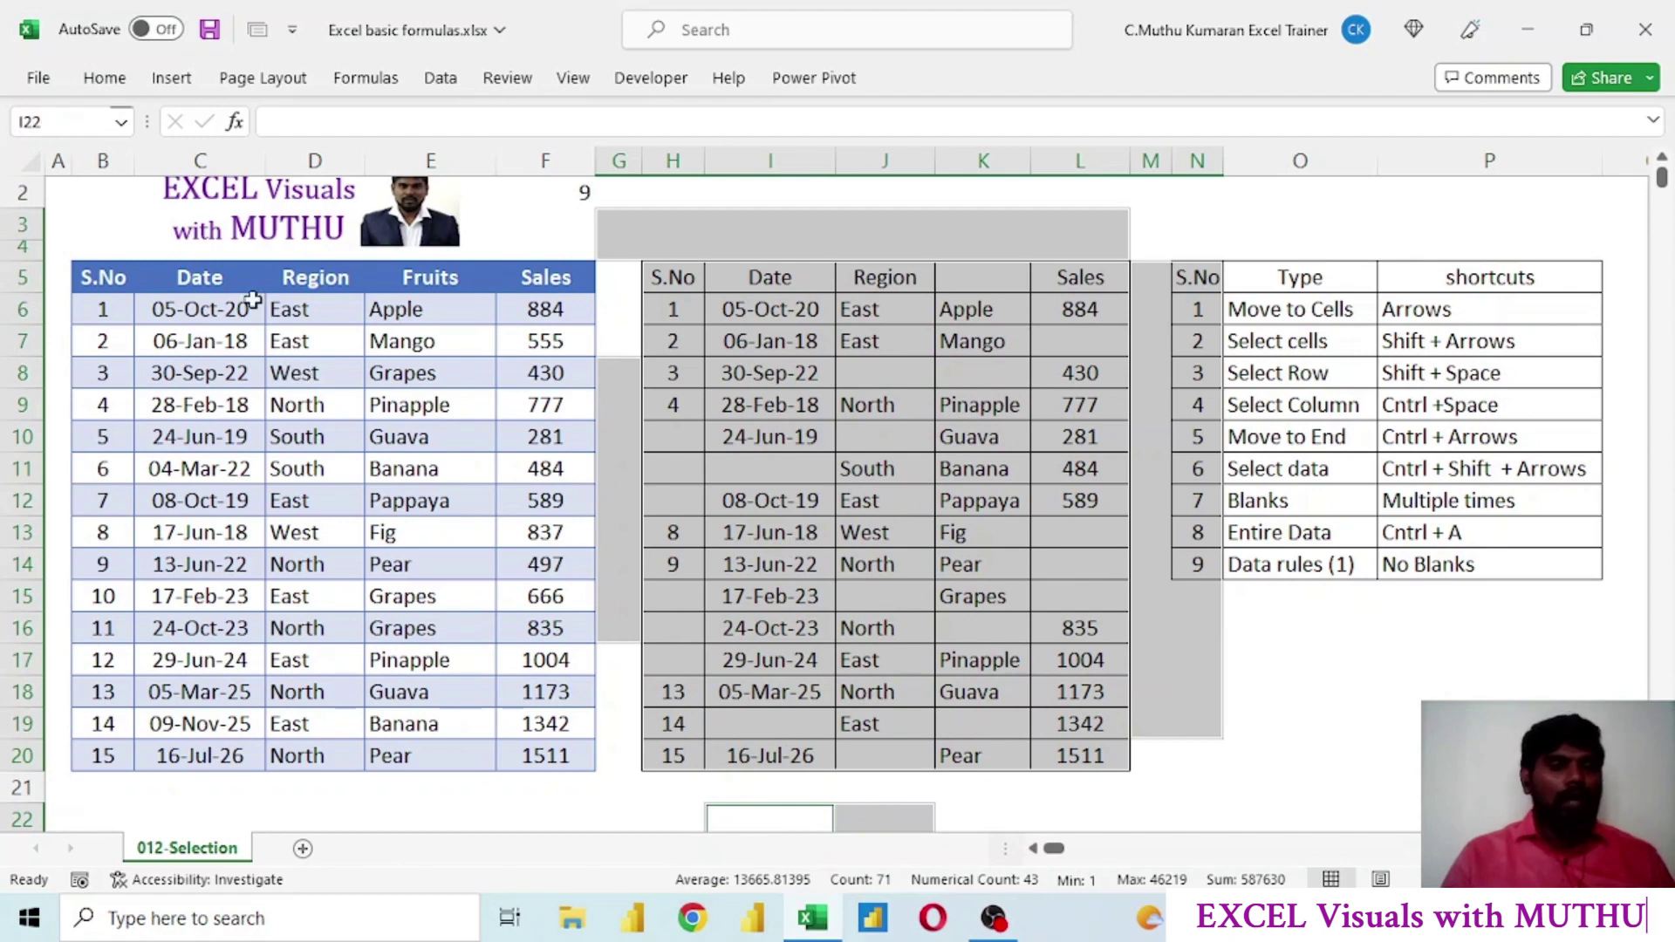
{"action": "left_click_drag", "start_coordinate": [96, 276], "coordinate": [545, 754]}
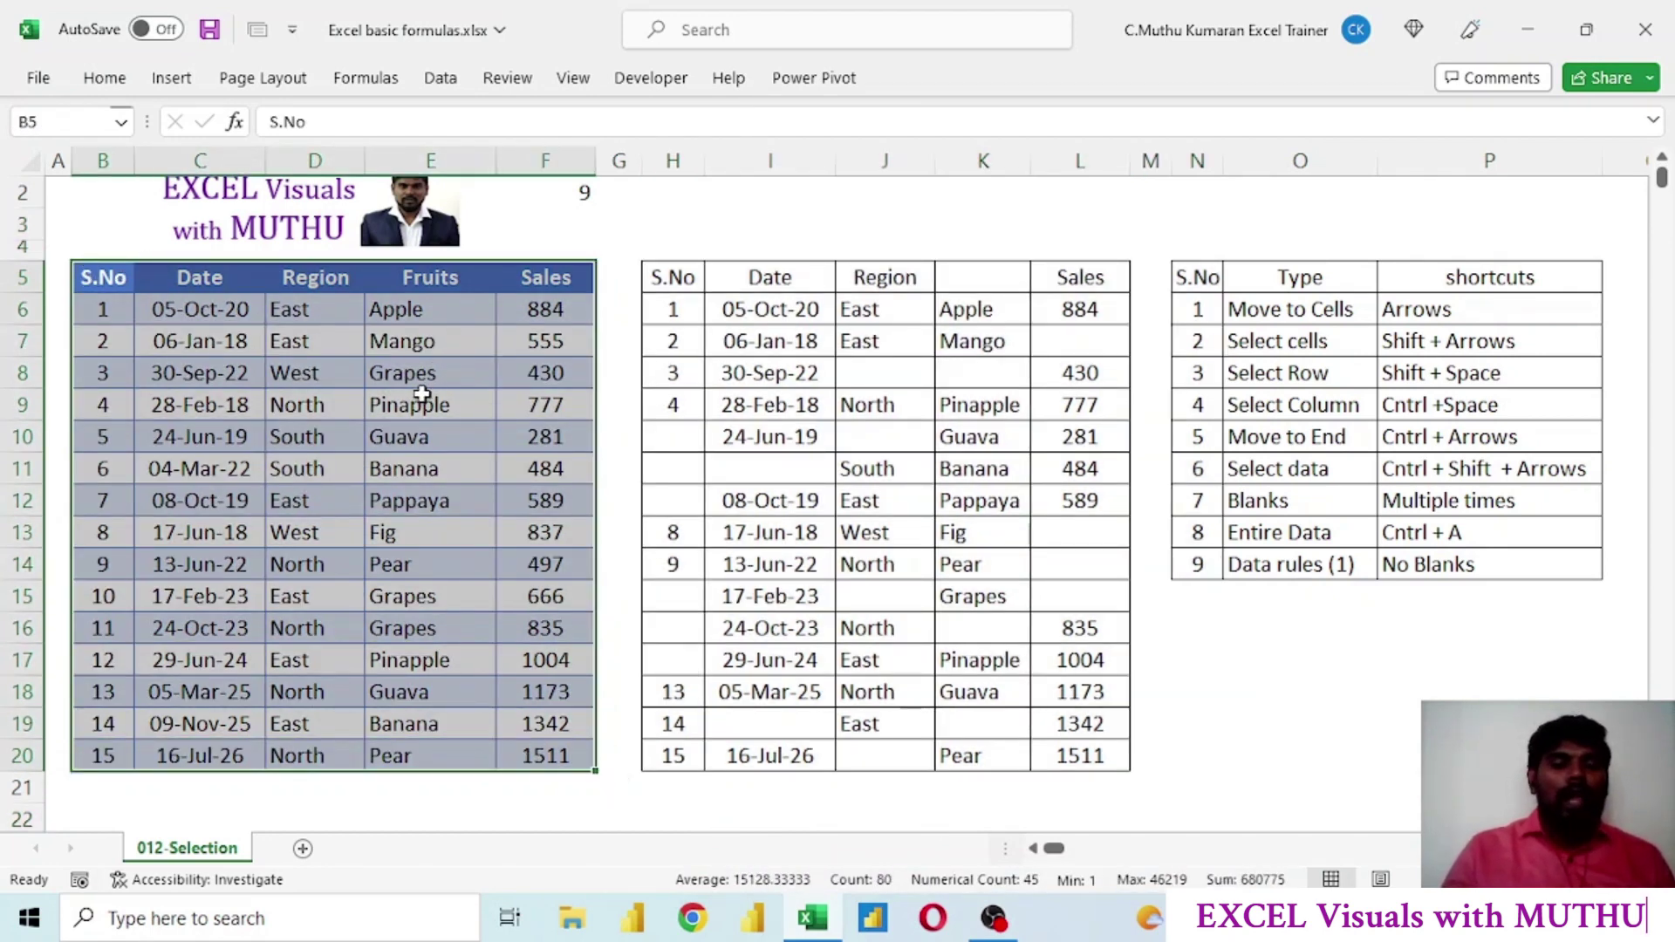
{"action": "left_click", "coordinate": [419, 397]}
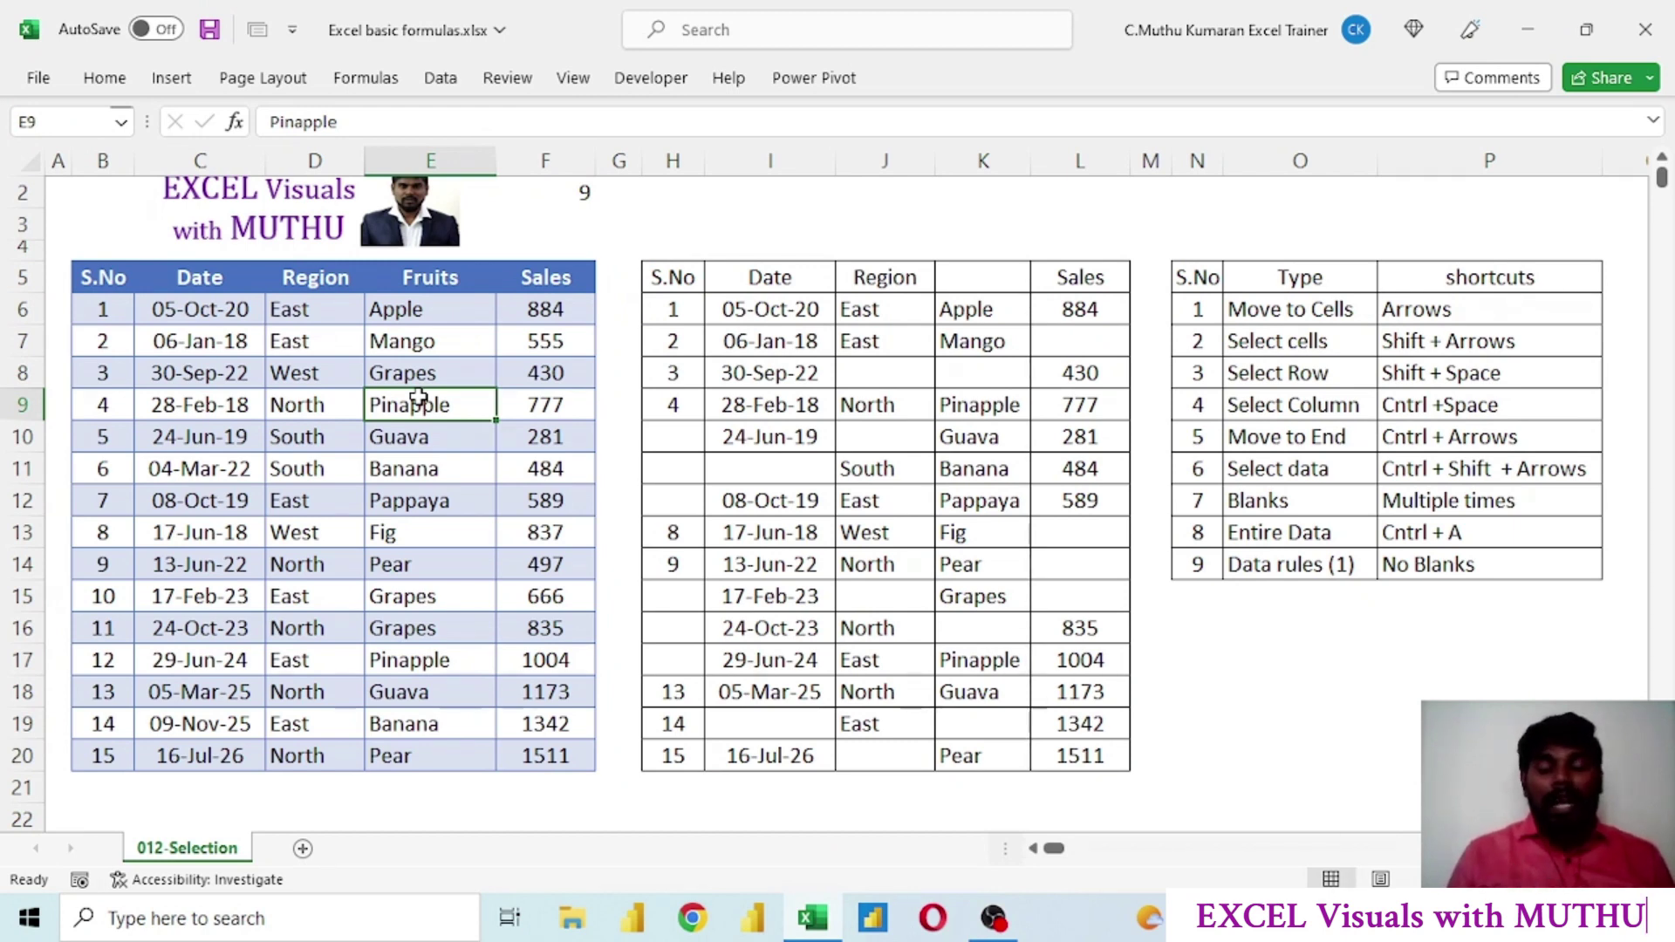
Set cell F2 to 10 to add the tenth entry to the shortcuts list
{"action": "scroll", "coordinate": [489, 329], "scroll_direction": "up", "scroll_amount": 1}
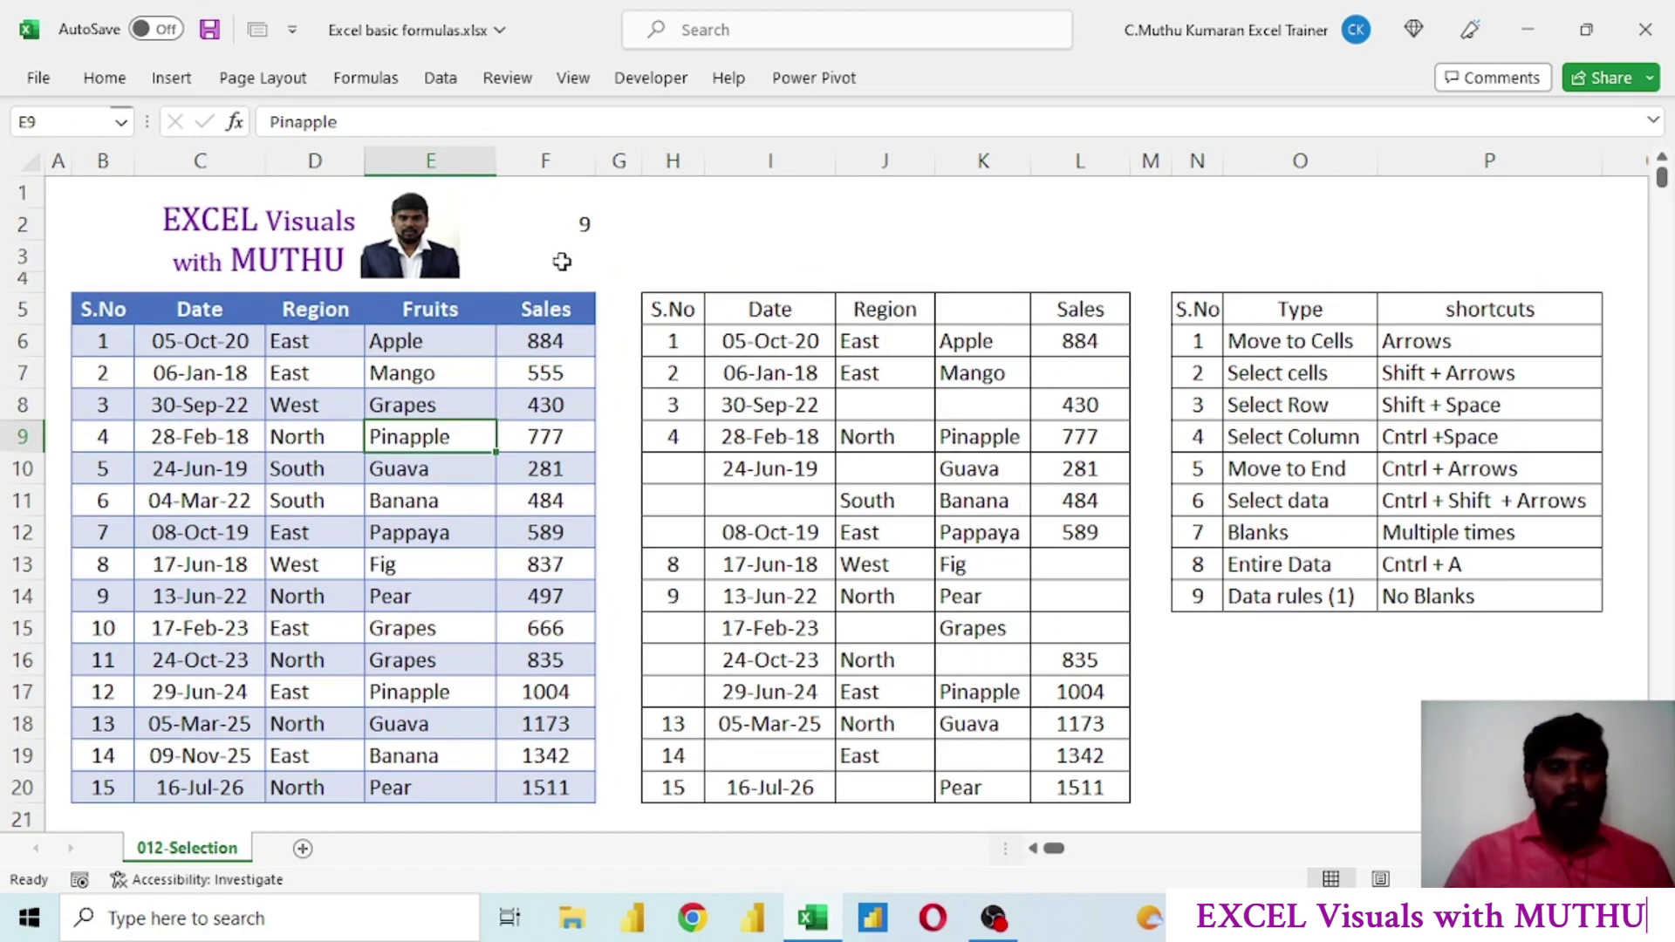
{"action": "left_click", "coordinate": [573, 228]}
{"action": "type", "text": "10"}
{"action": "key", "text": "Return"}
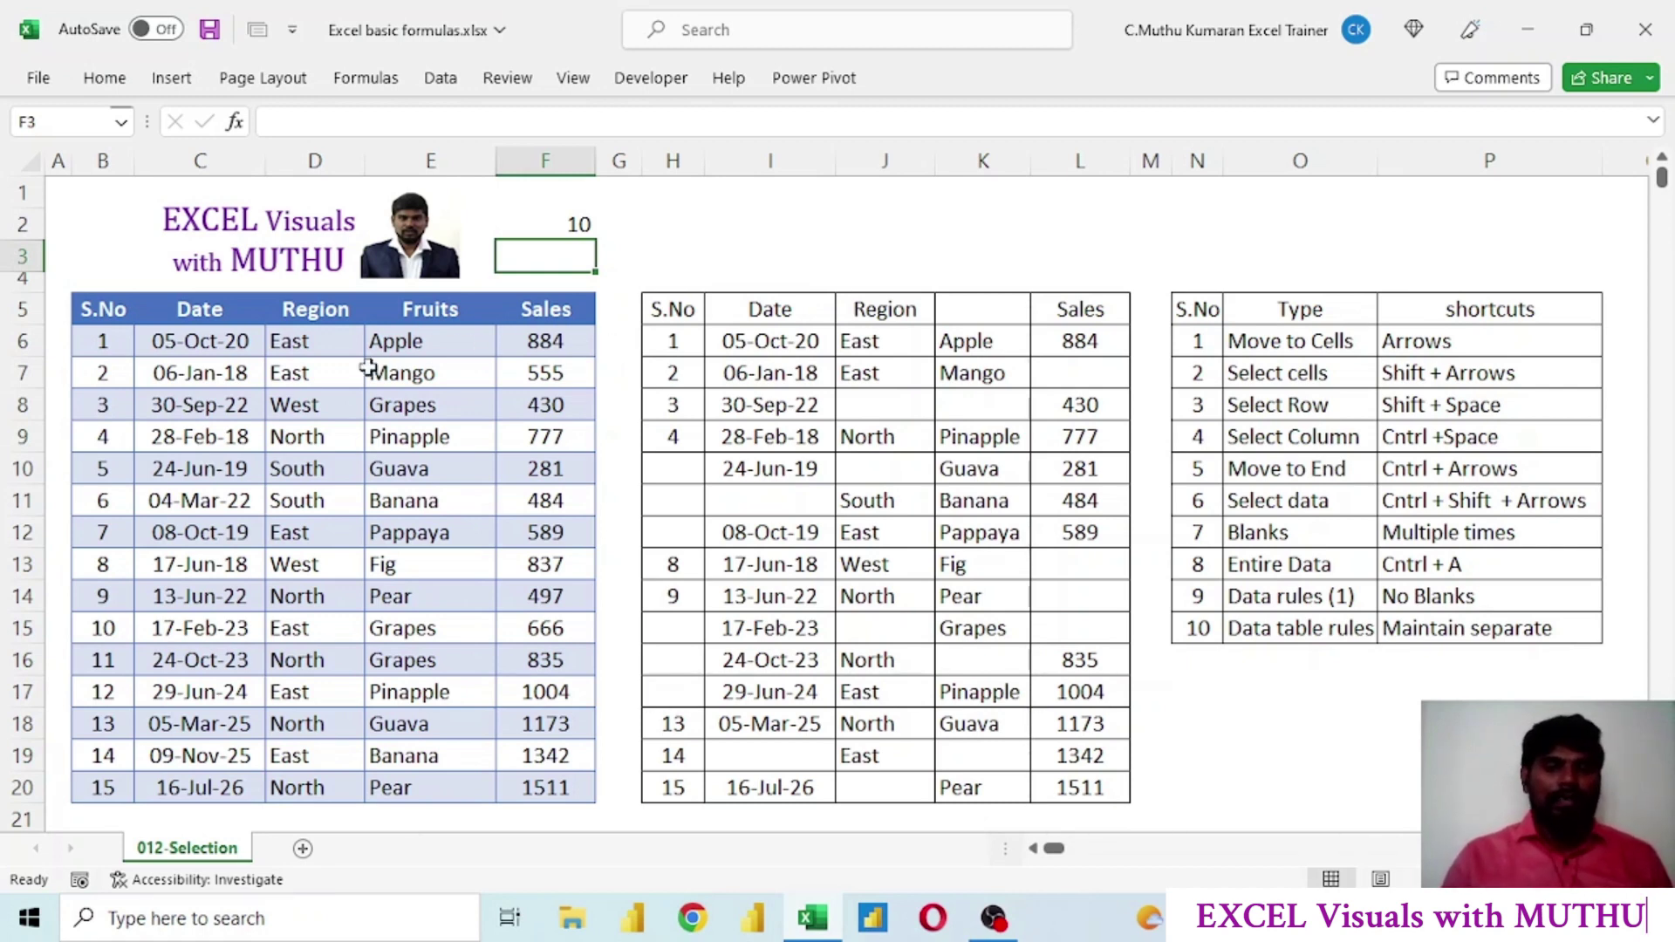
Highlight the shortcuts entries O6:P15 and the cells F5:G15 in and beside the blue table, ending on cell J9
{"action": "left_click_drag", "start_coordinate": [1298, 340], "coordinate": [1432, 590]}
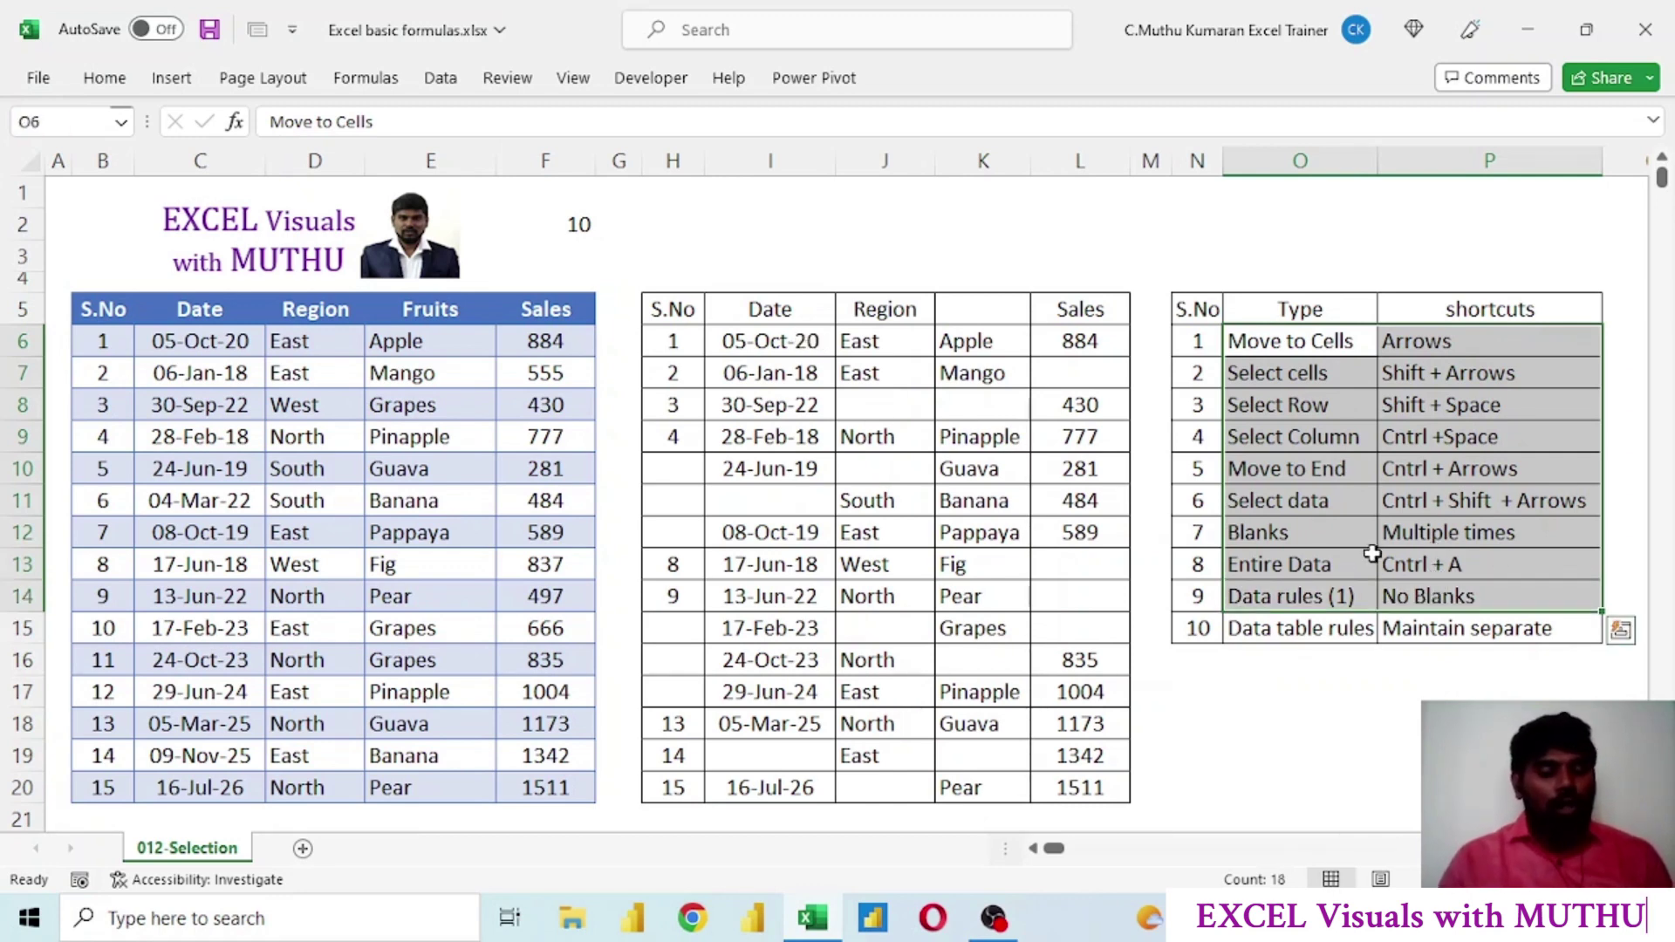
{"action": "key", "text": "shift+Down"}
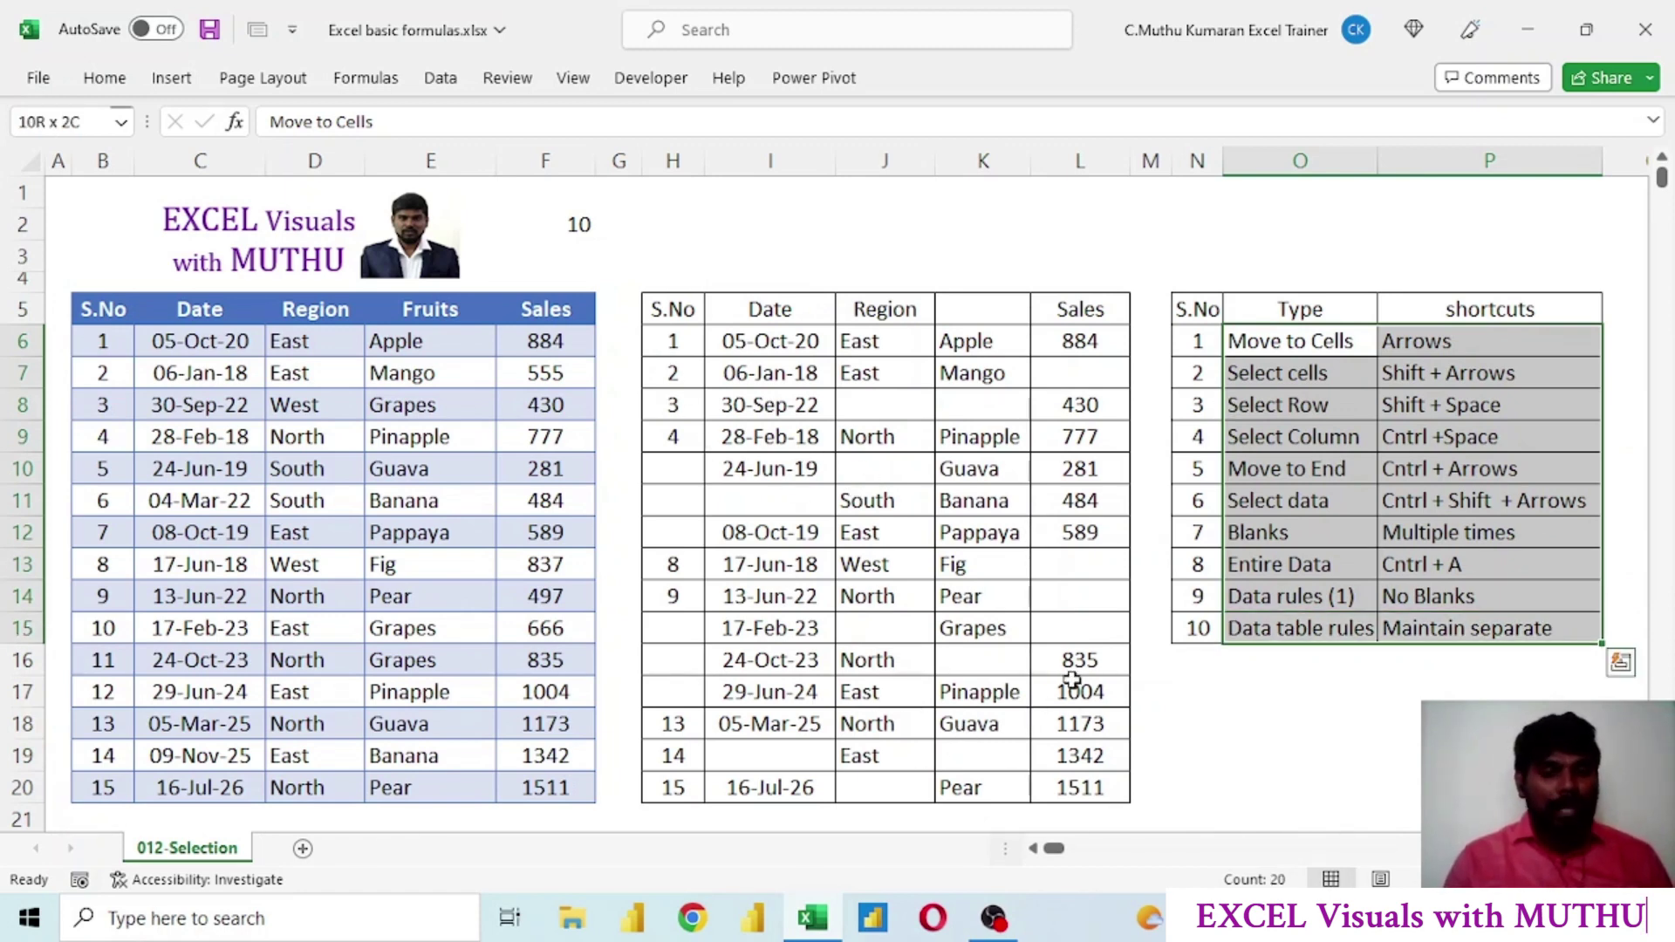
{"action": "left_click_drag", "start_coordinate": [586, 310], "coordinate": [567, 627]}
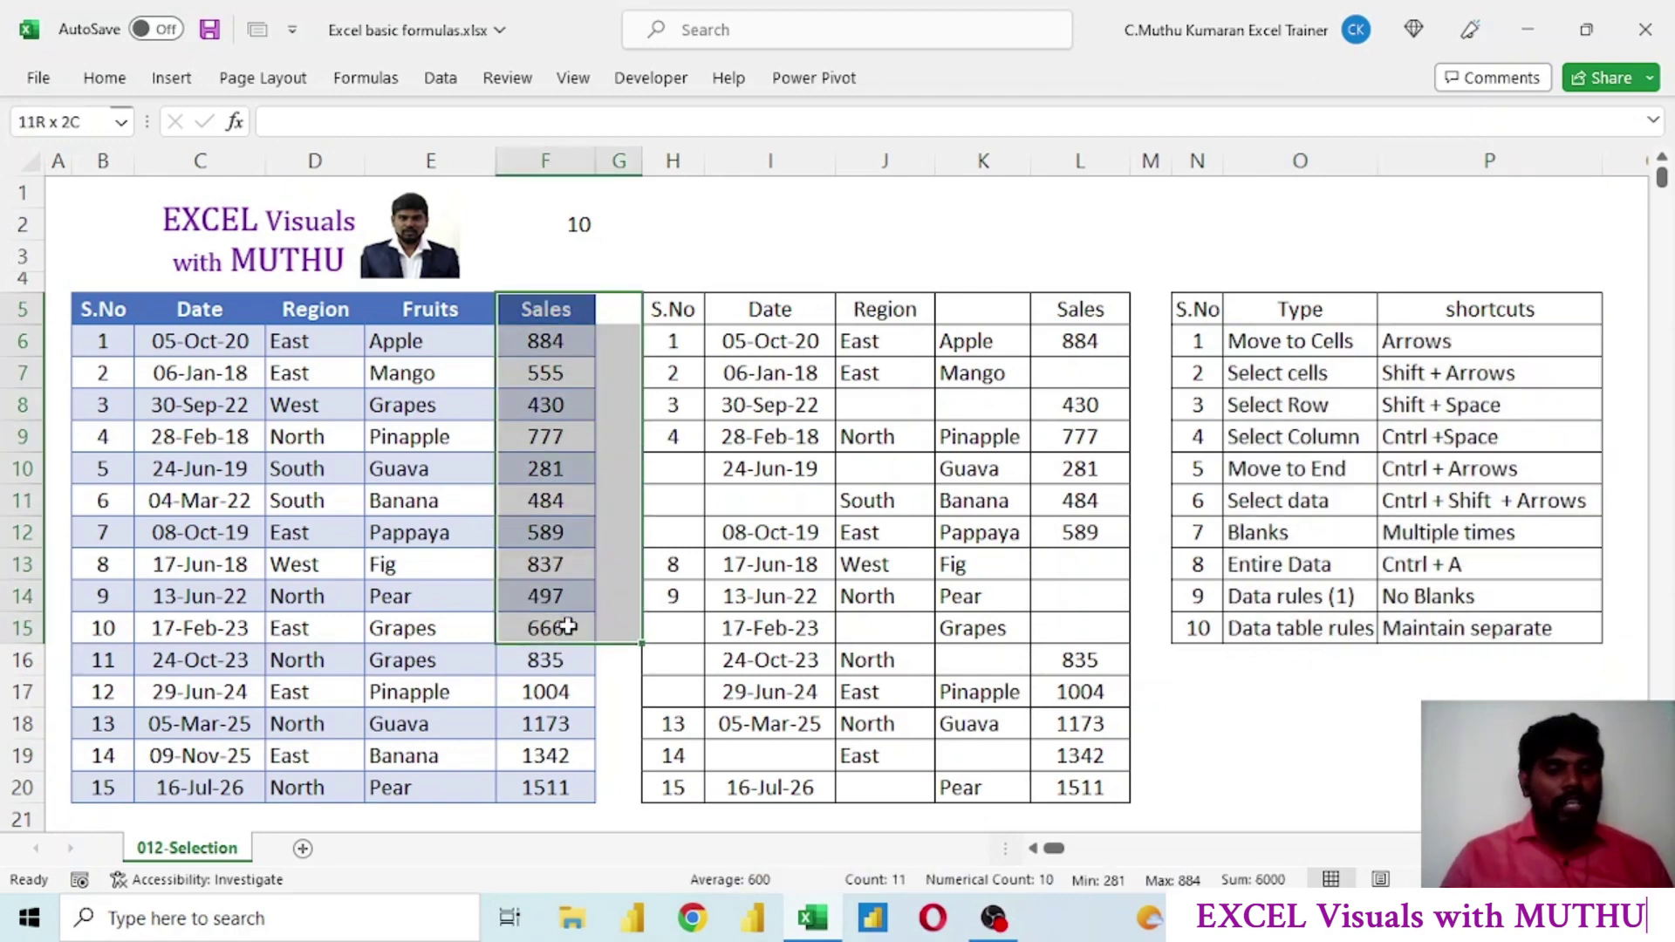
{"action": "left_click", "coordinate": [1217, 309]}
{"action": "left_click", "coordinate": [849, 436]}
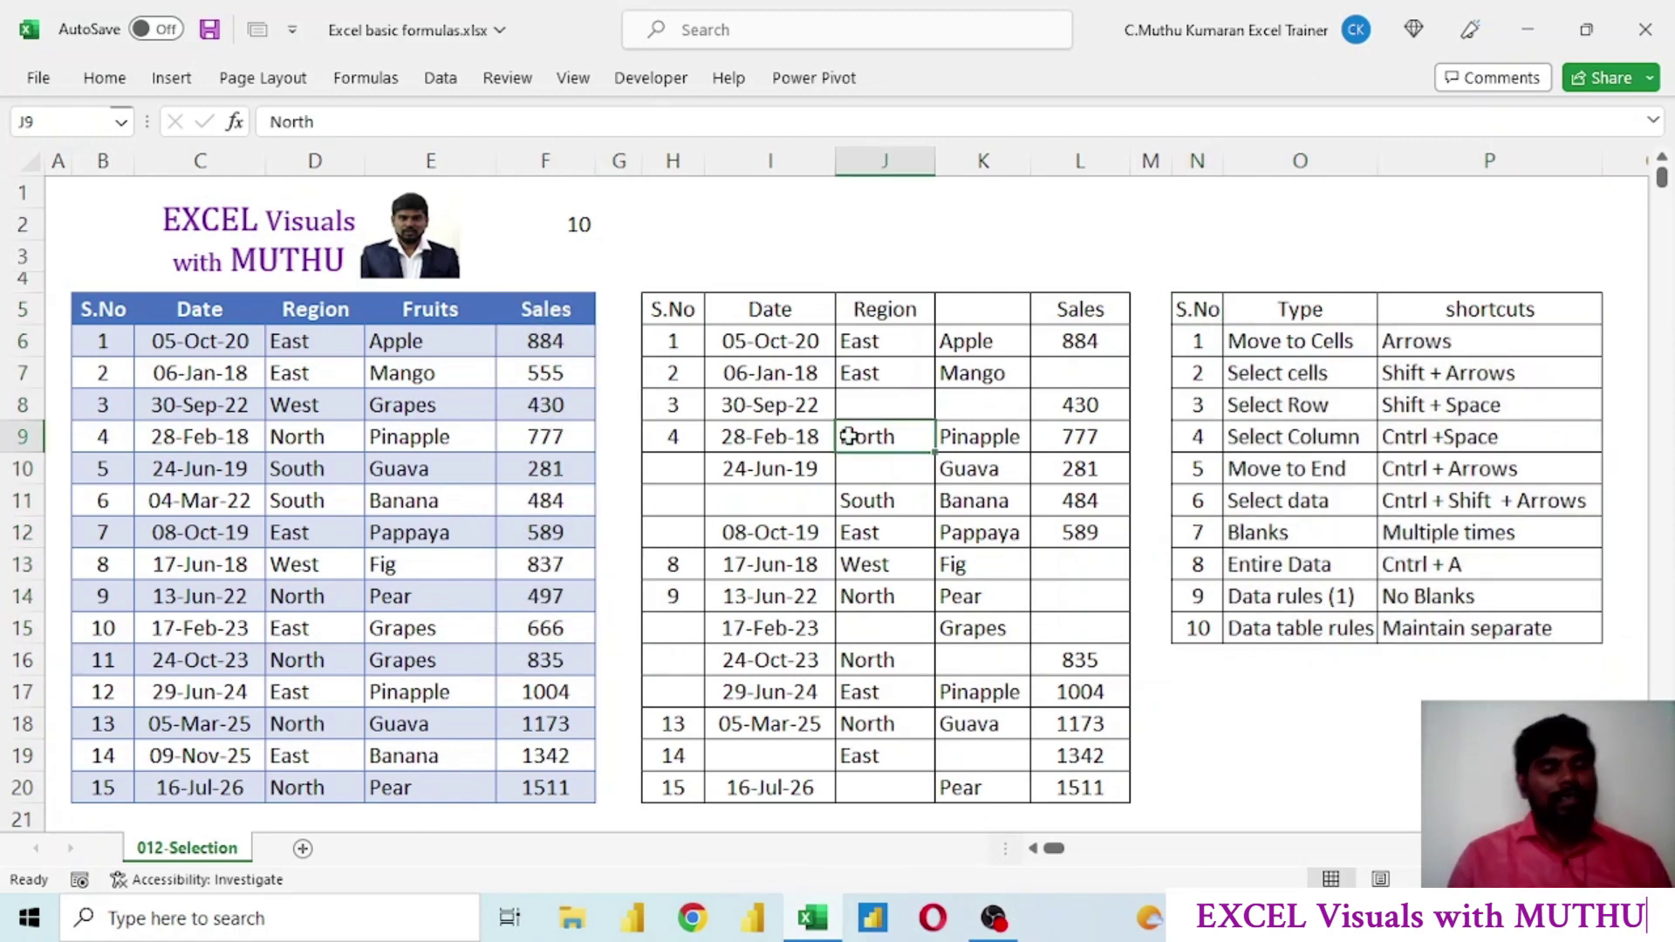